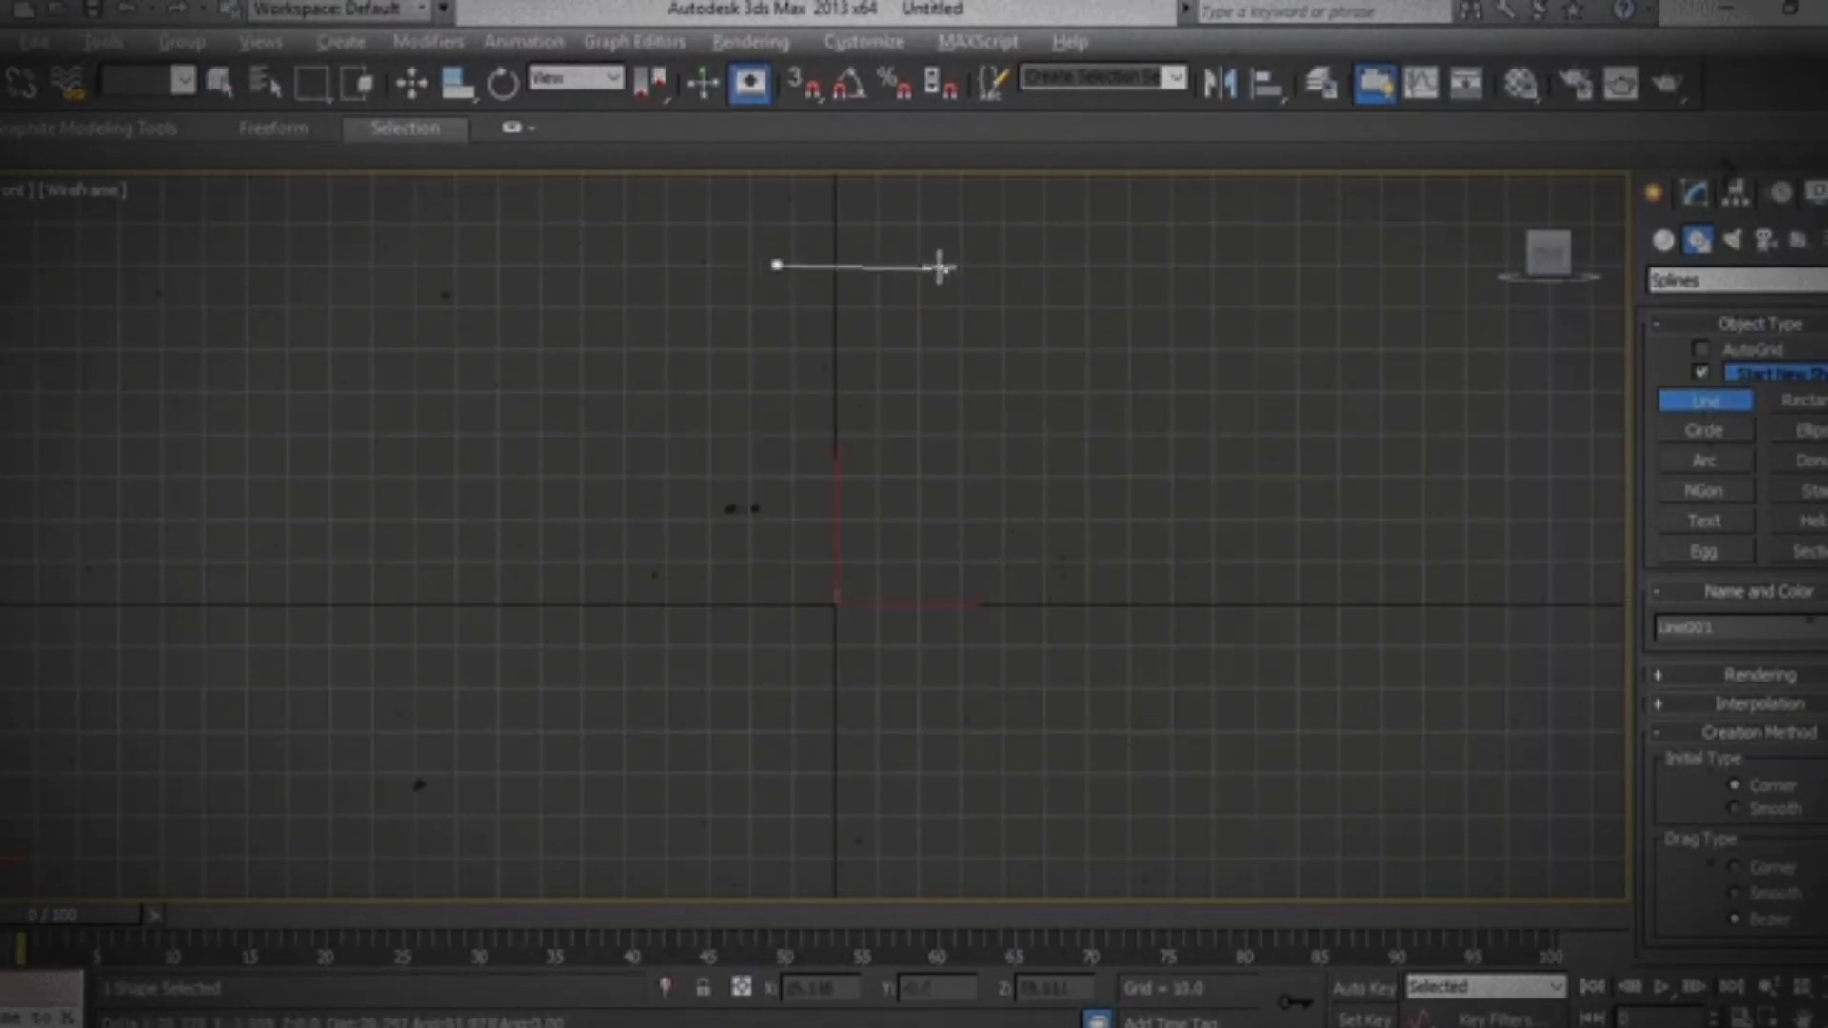
Step: Draw the top of the half-profile line in the Front view: a flat top edge, a slant inward, and a straight stem down
{"action": "left_click", "coordinate": [929, 265]}
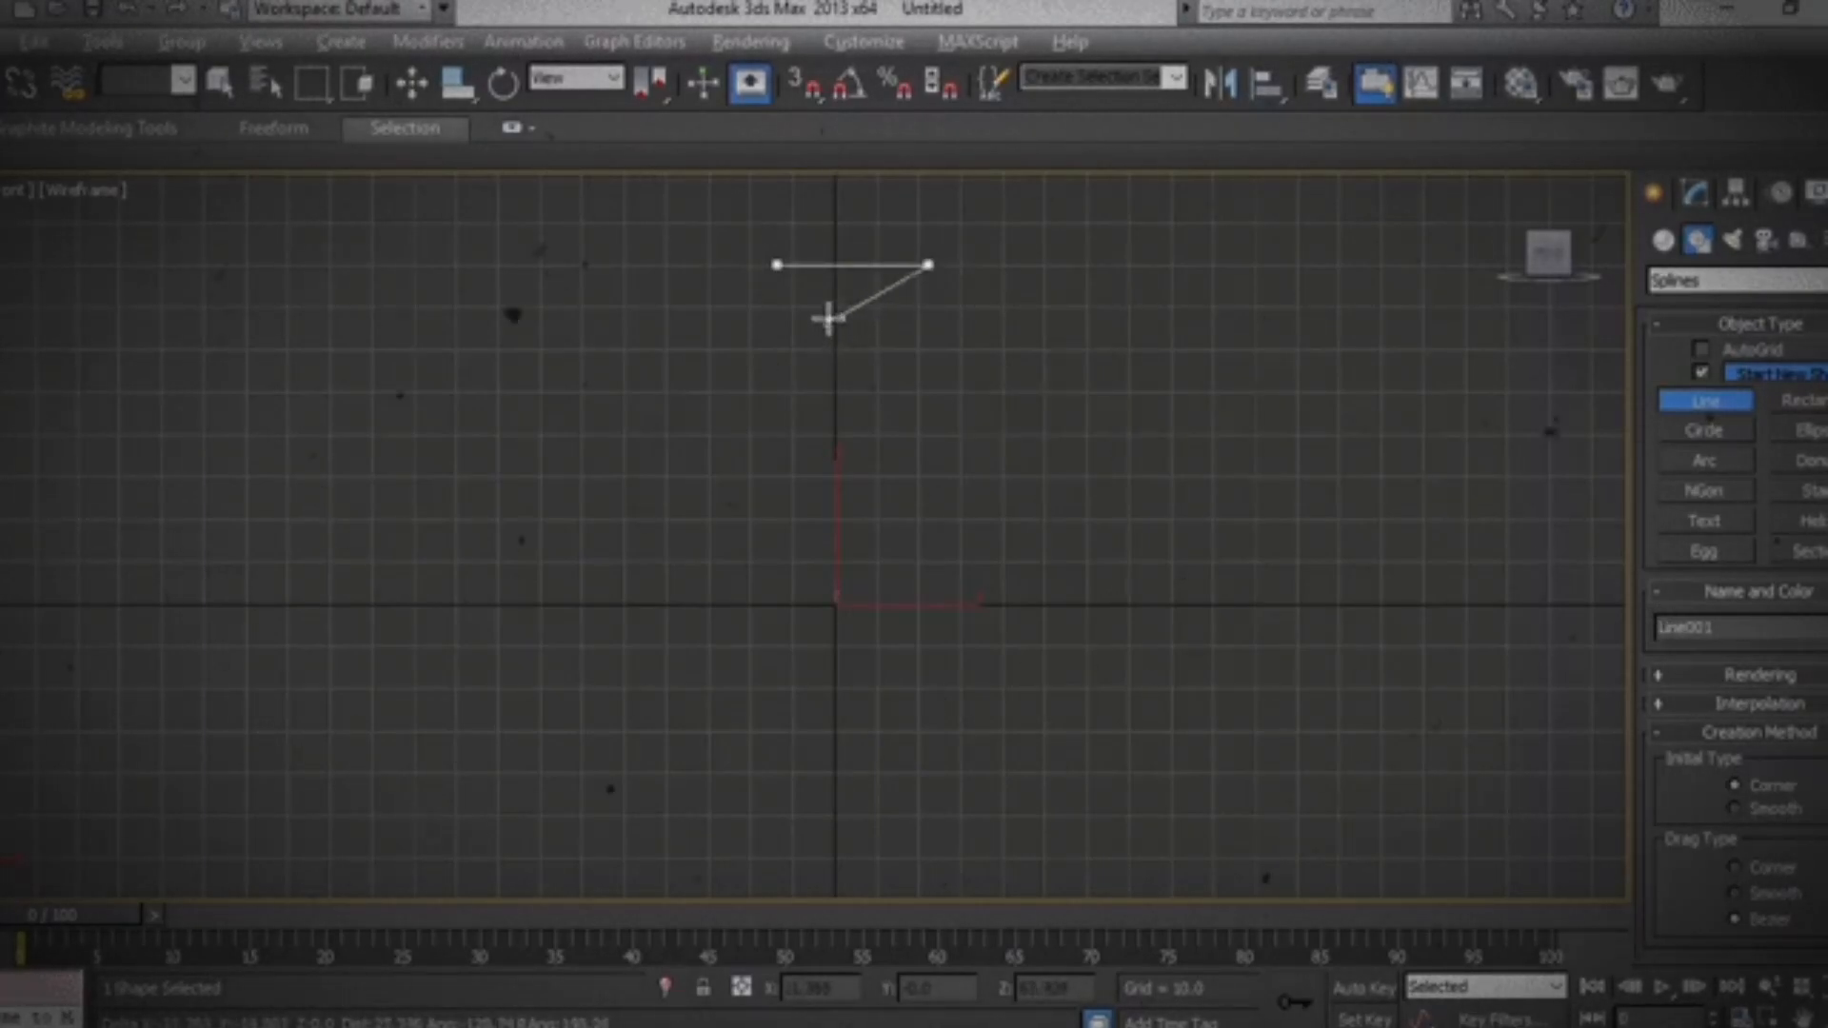
{"action": "left_click", "coordinate": [829, 318]}
{"action": "left_click", "coordinate": [829, 440]}
Step: Continue the line through the upper bowl's curved inner side, its slanted rim, and its underside back to the centre axis
{"action": "left_click", "coordinate": [880, 481]}
{"action": "left_click", "coordinate": [967, 485]}
{"action": "left_click", "coordinate": [1047, 485]}
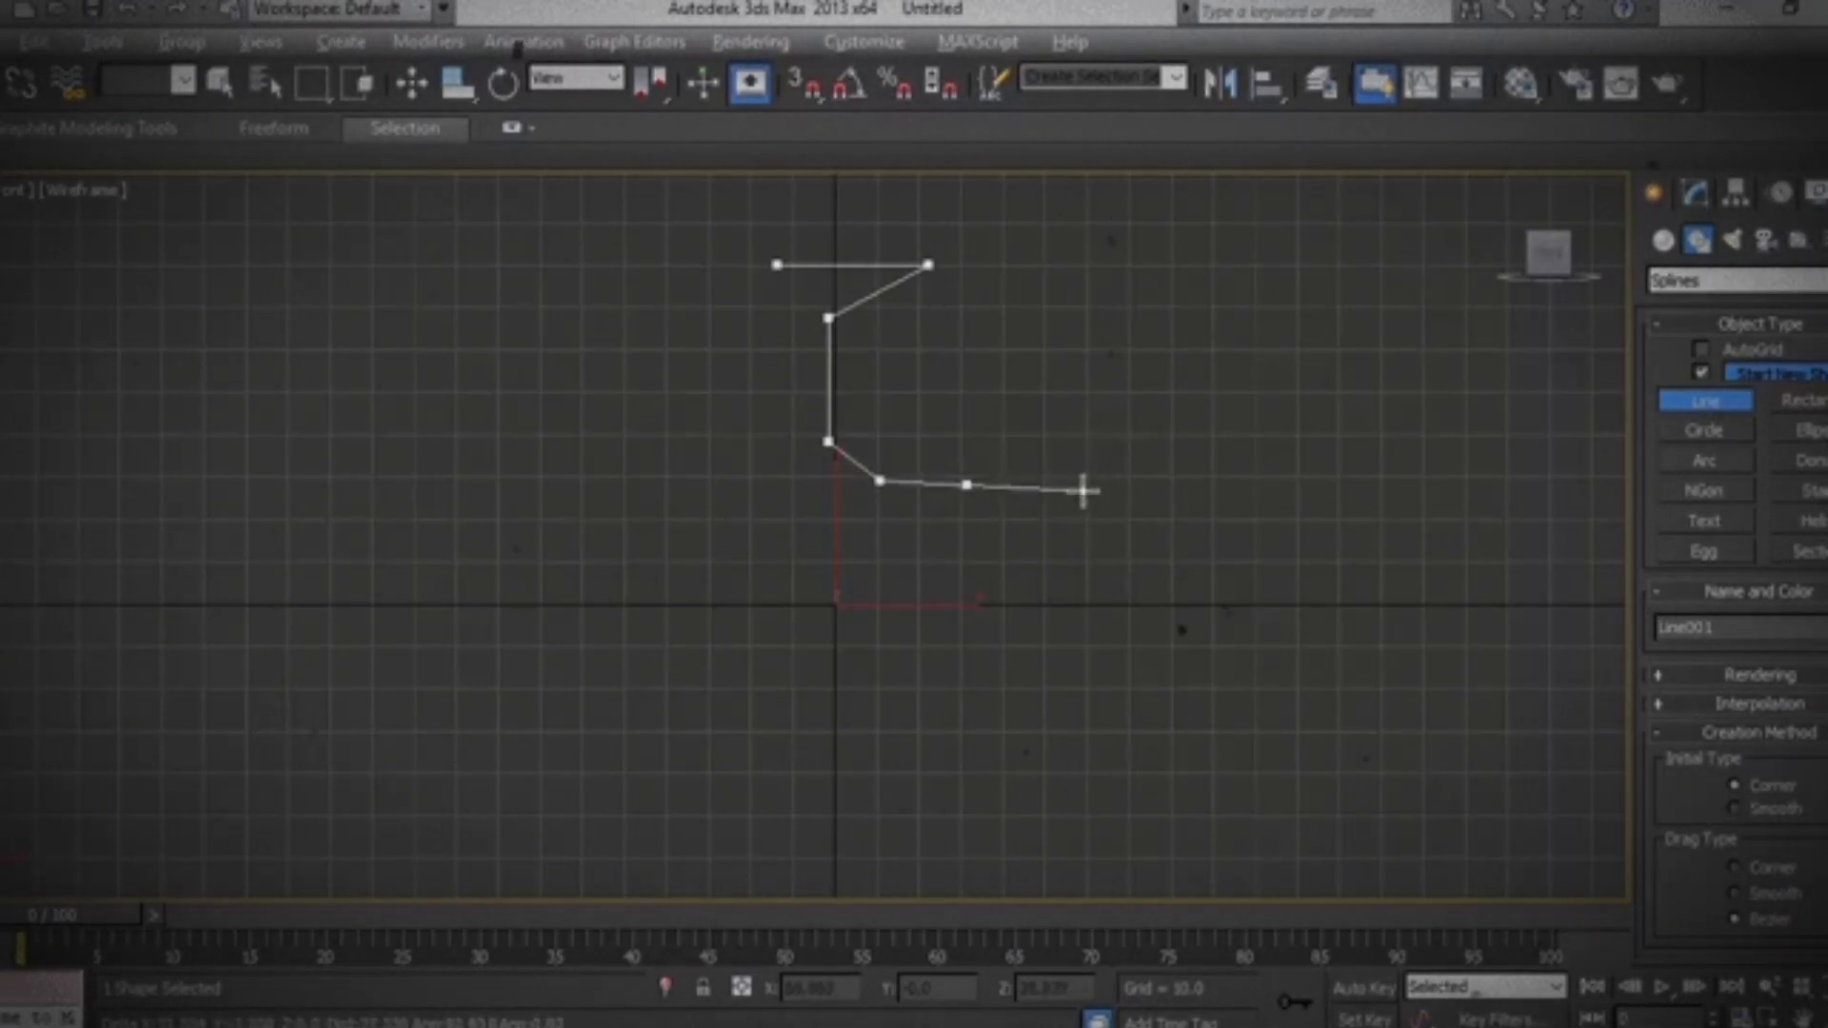
{"action": "left_click", "coordinate": [1052, 467]}
{"action": "left_click", "coordinate": [1100, 453]}
{"action": "left_click", "coordinate": [1165, 440]}
{"action": "left_click", "coordinate": [1183, 468]}
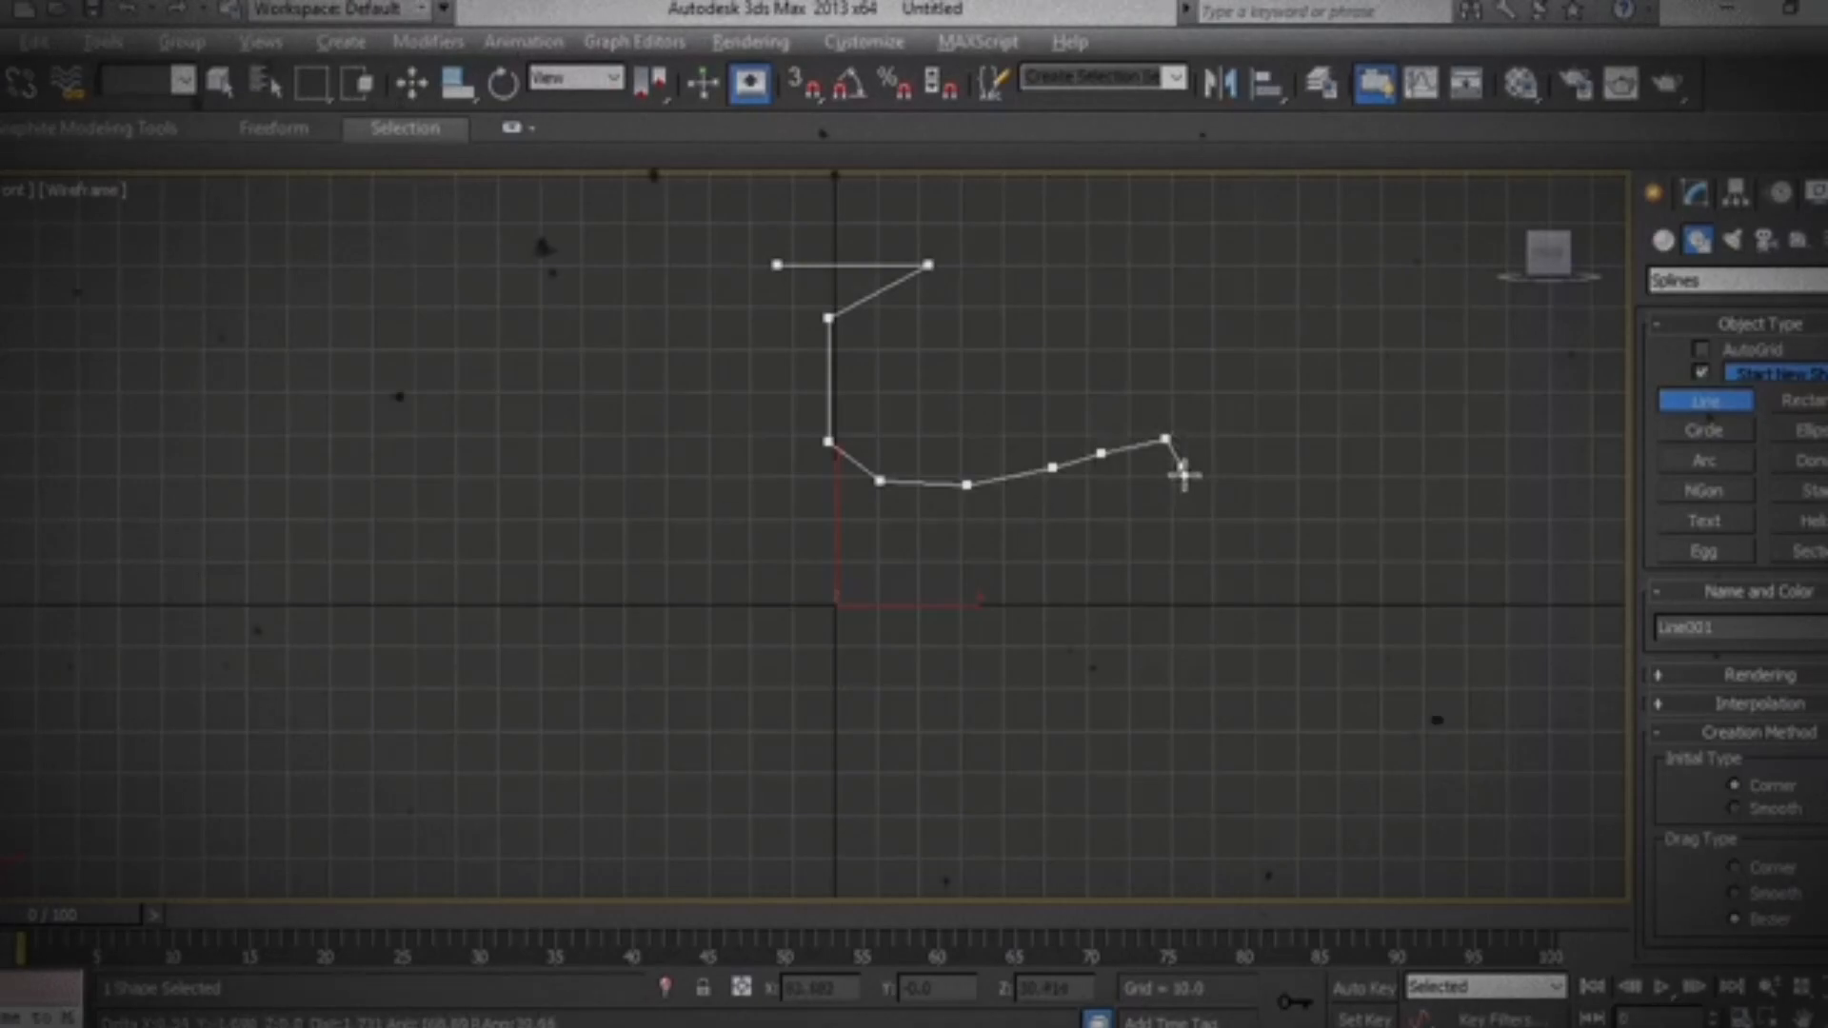
{"action": "left_click", "coordinate": [1013, 522]}
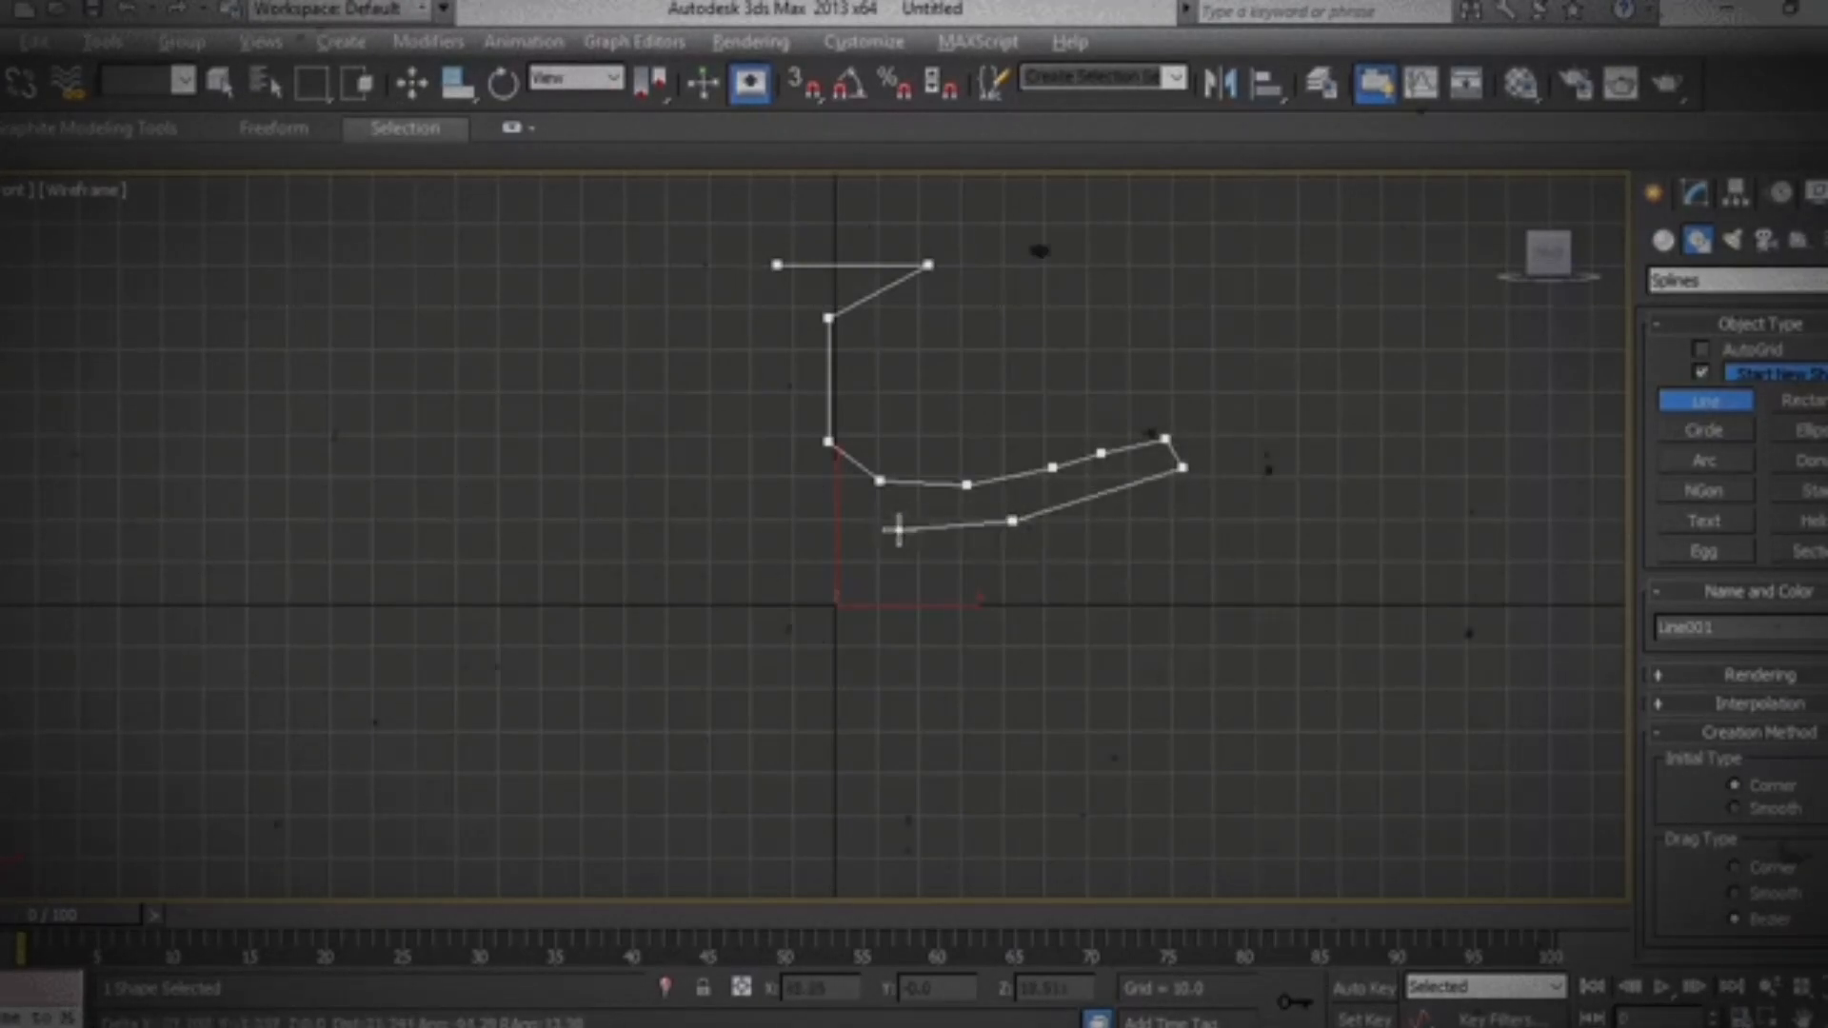
{"action": "left_click", "coordinate": [898, 529]}
{"action": "left_click", "coordinate": [886, 533]}
{"action": "left_click", "coordinate": [840, 525]}
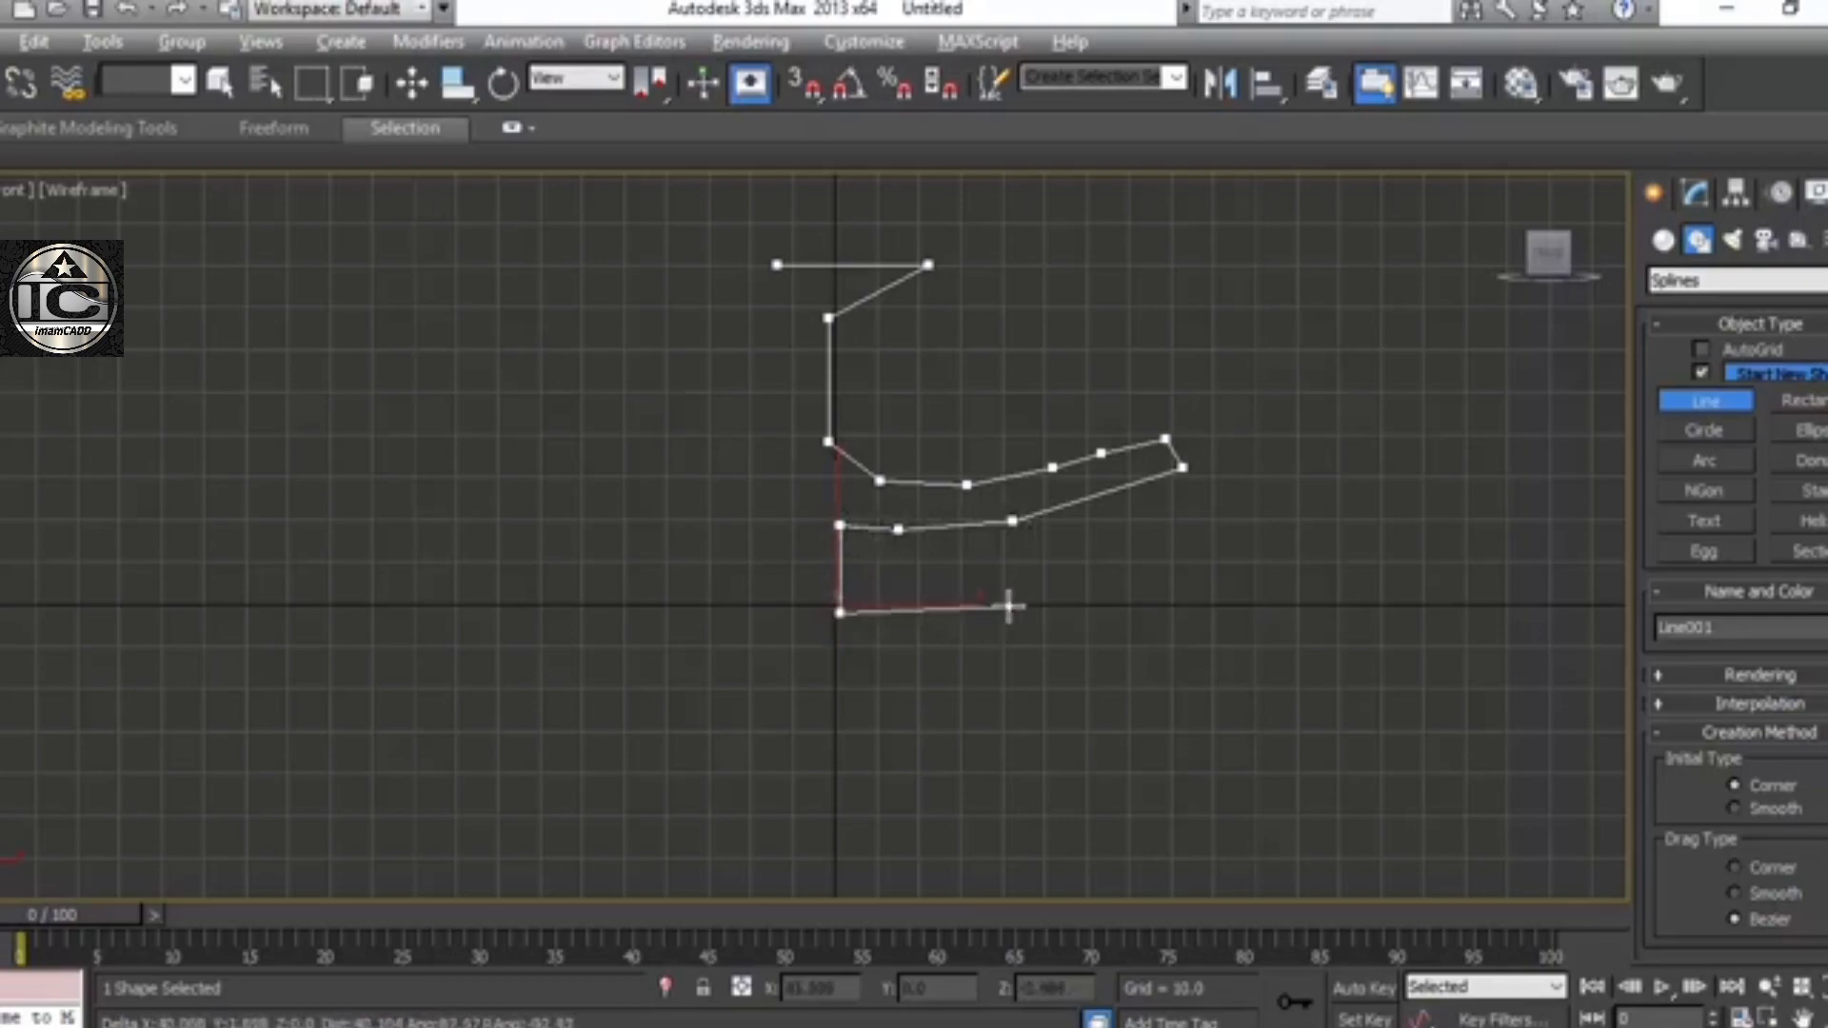
Step: Continue the line along the lower bowl's inner curve, rising to a wider outer rim
{"action": "left_click", "coordinate": [918, 627]}
{"action": "left_click", "coordinate": [989, 636]}
{"action": "left_click", "coordinate": [1086, 621]}
{"action": "left_click", "coordinate": [1206, 573]}
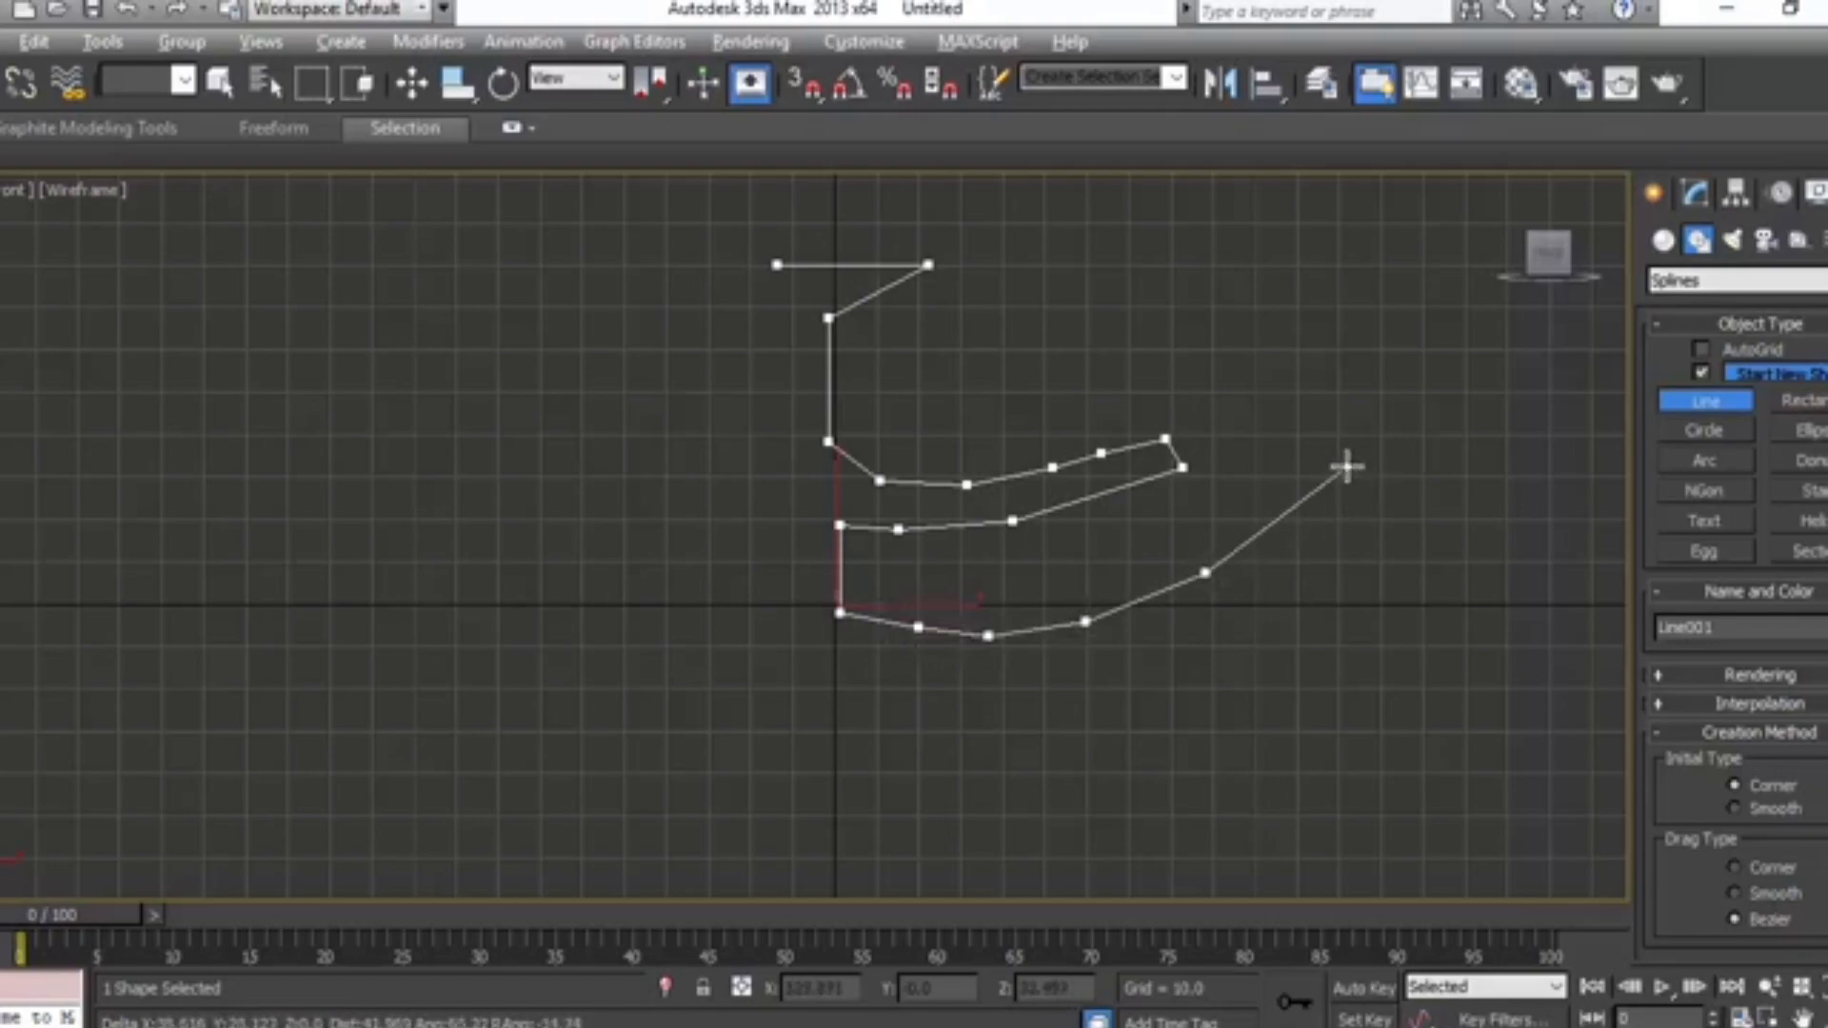
{"action": "left_click", "coordinate": [1320, 468]}
{"action": "left_click", "coordinate": [1369, 473]}
{"action": "left_click", "coordinate": [1386, 507]}
Step: Trace the lower bowl's underside back to the centre axis and finish the profile as an open line
{"action": "left_click", "coordinate": [1287, 596]}
{"action": "middle_click_drag", "start_coordinate": [1086, 666], "coordinate": [1126, 527]}
{"action": "left_click", "coordinate": [1126, 524]}
{"action": "left_click", "coordinate": [961, 545]}
{"action": "left_click", "coordinate": [875, 539]}
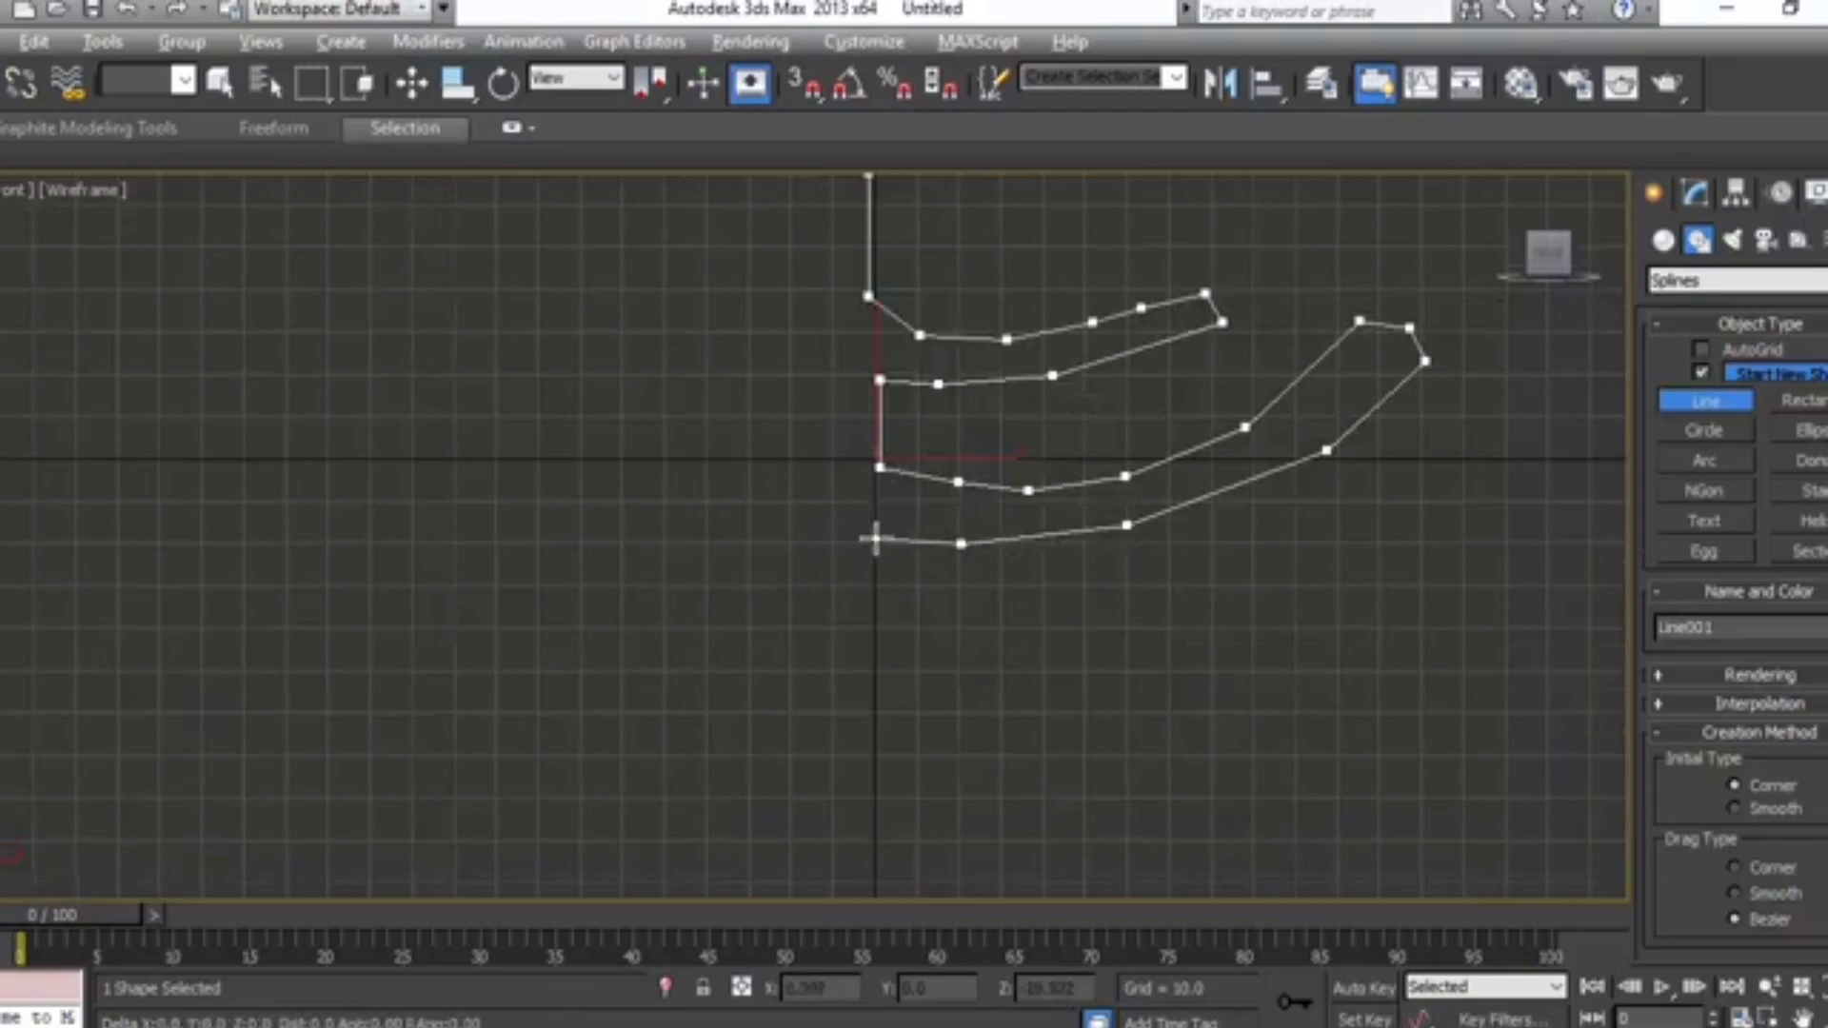
{"action": "middle_click_drag", "start_coordinate": [873, 536], "coordinate": [873, 714]}
{"action": "right_click", "coordinate": [875, 715]}
{"action": "middle_click_drag", "start_coordinate": [893, 581], "coordinate": [874, 598]}
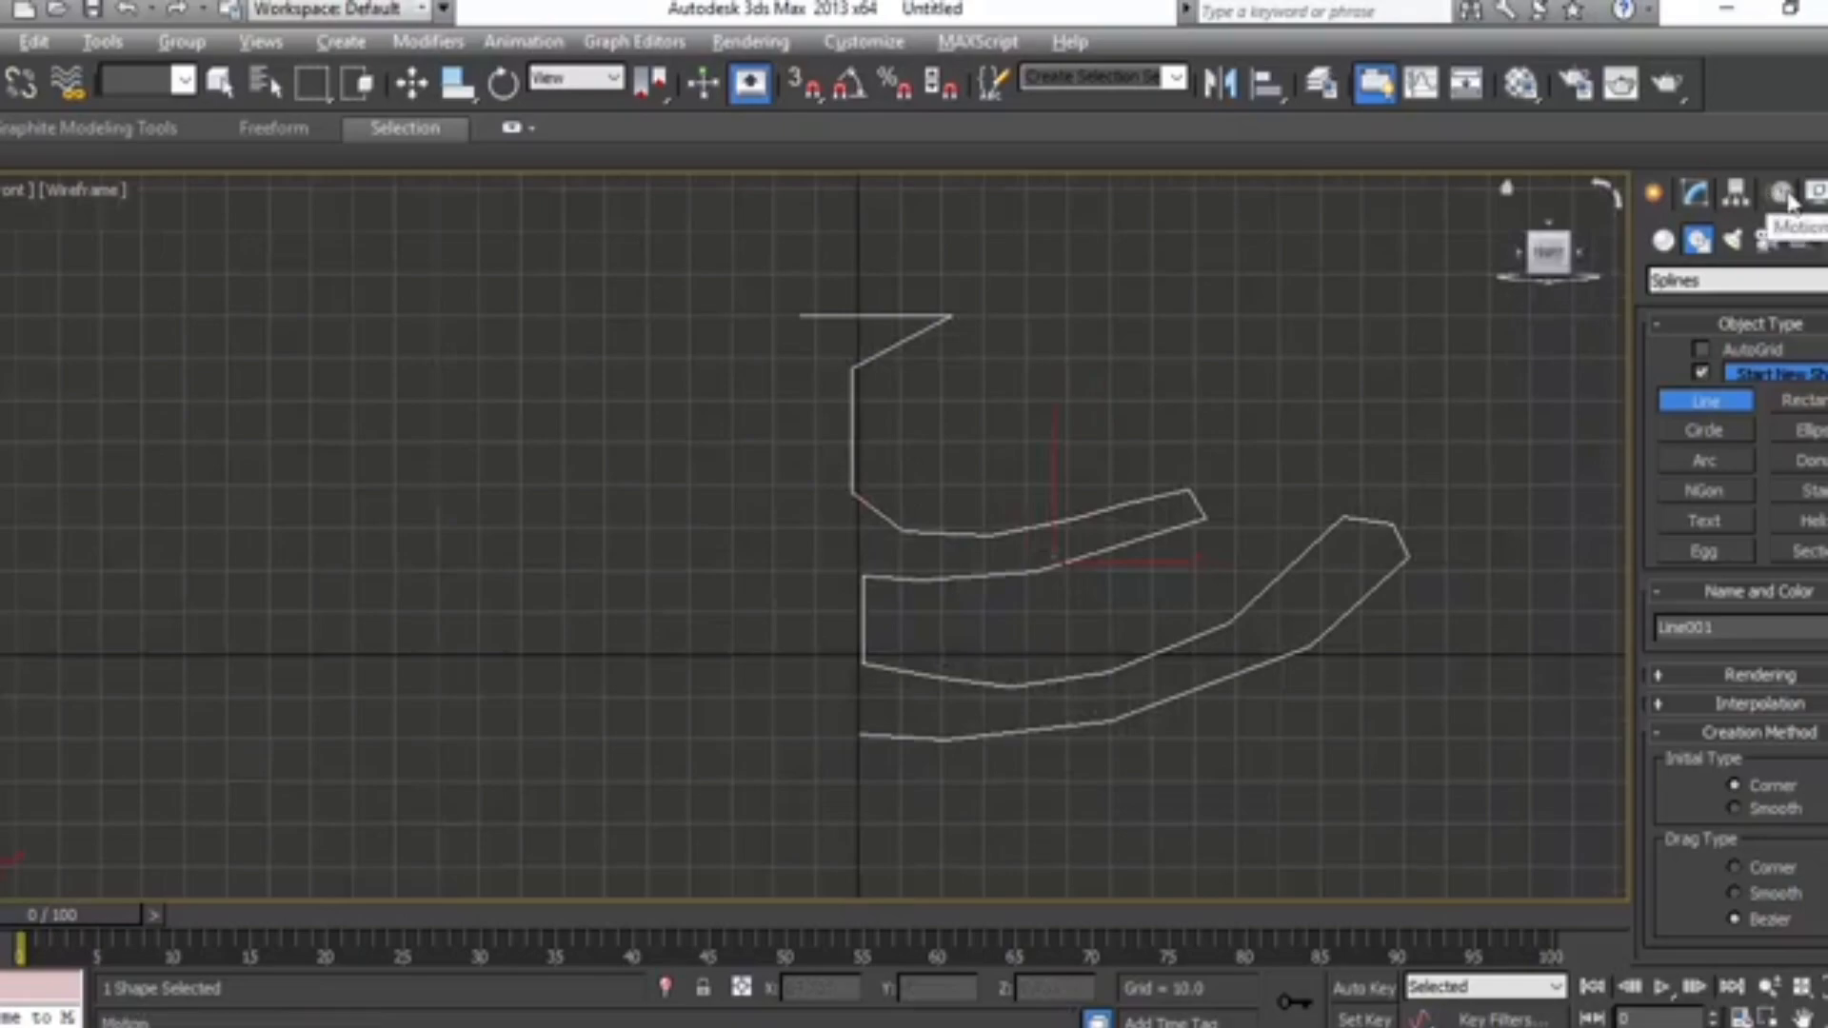
Step: Move only the profile's pivot onto the vertical centre axis, at about X -0.116 and Z 17.464
{"action": "left_click", "coordinate": [1738, 196]}
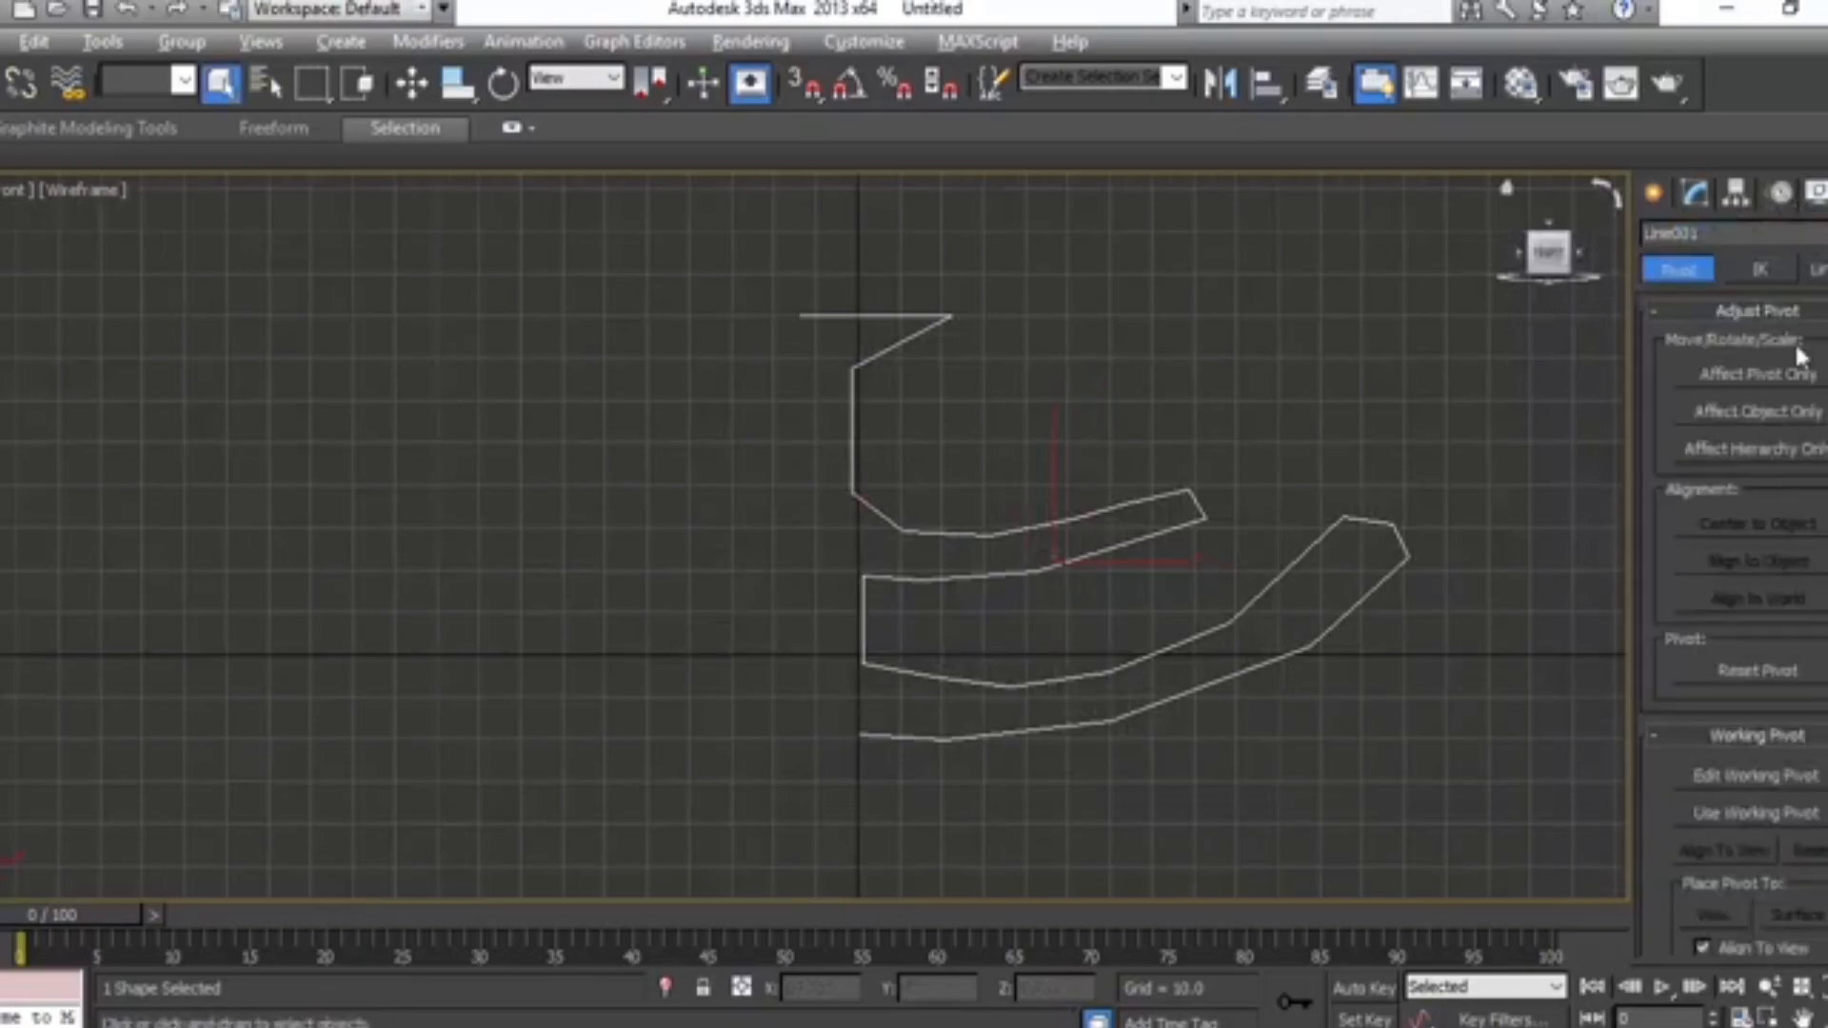
{"action": "left_click", "coordinate": [1759, 376]}
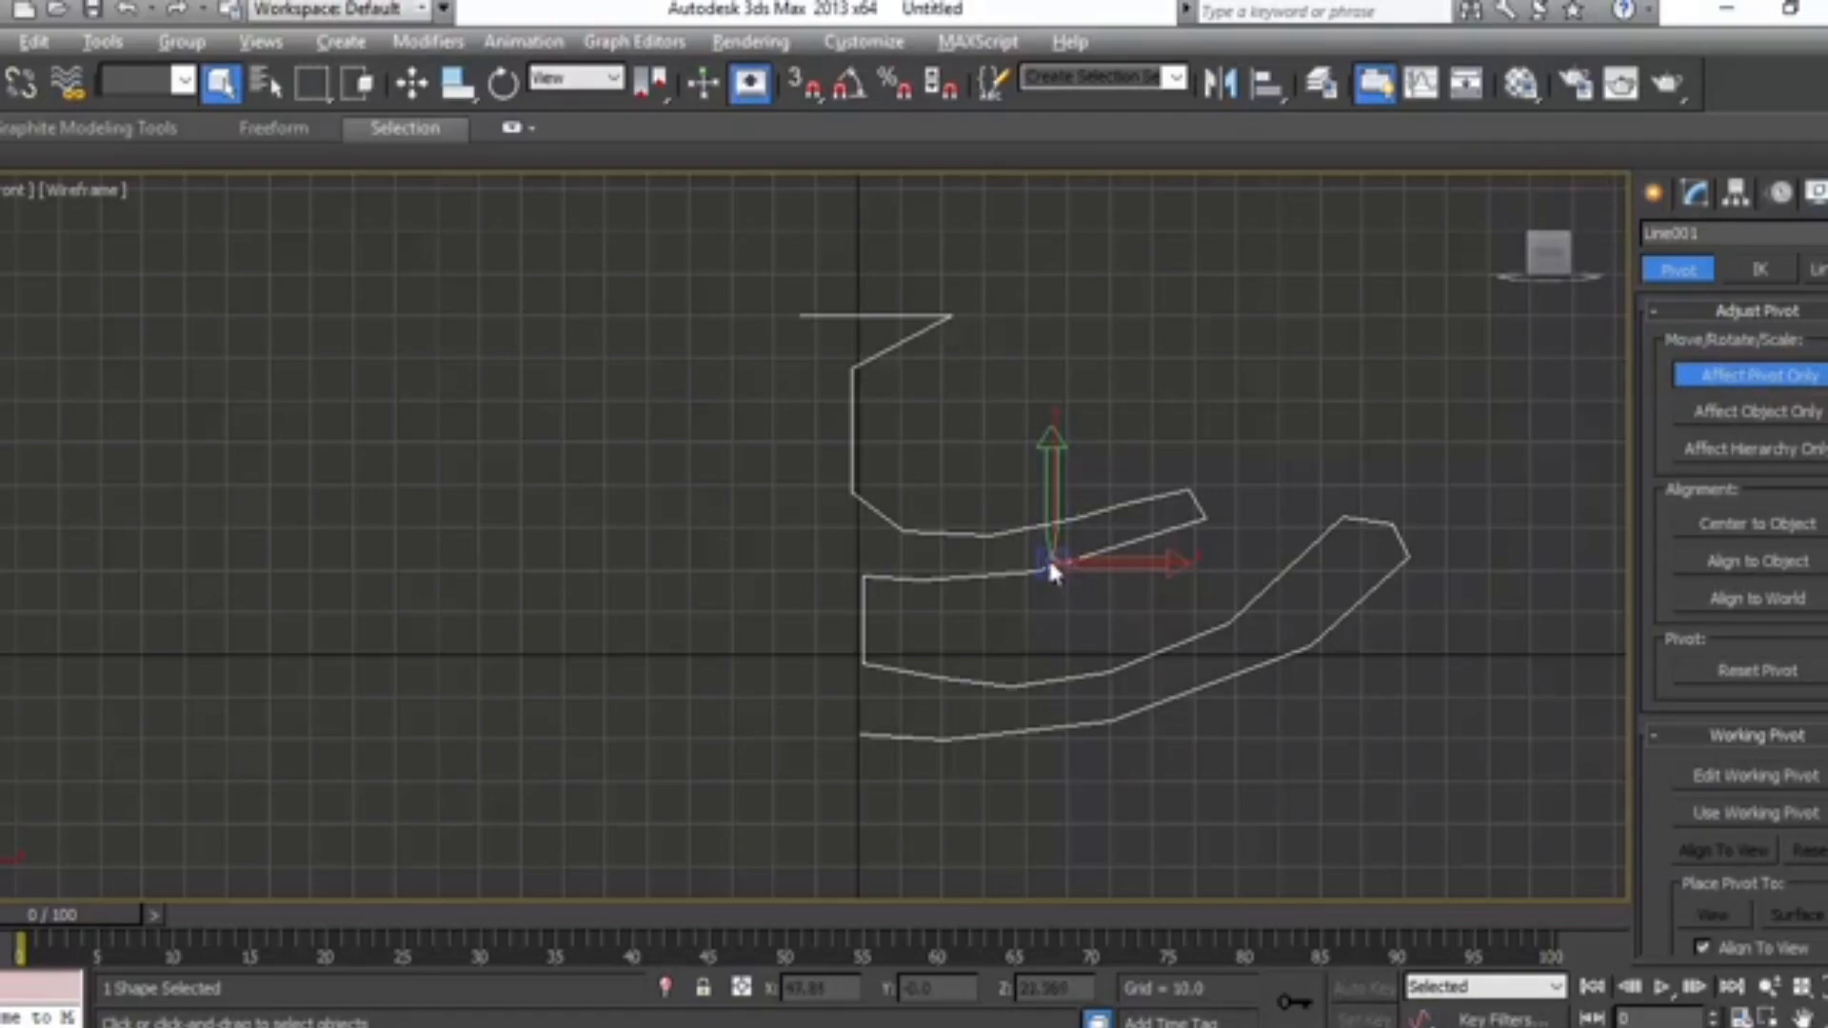
{"action": "left_click", "coordinate": [413, 83]}
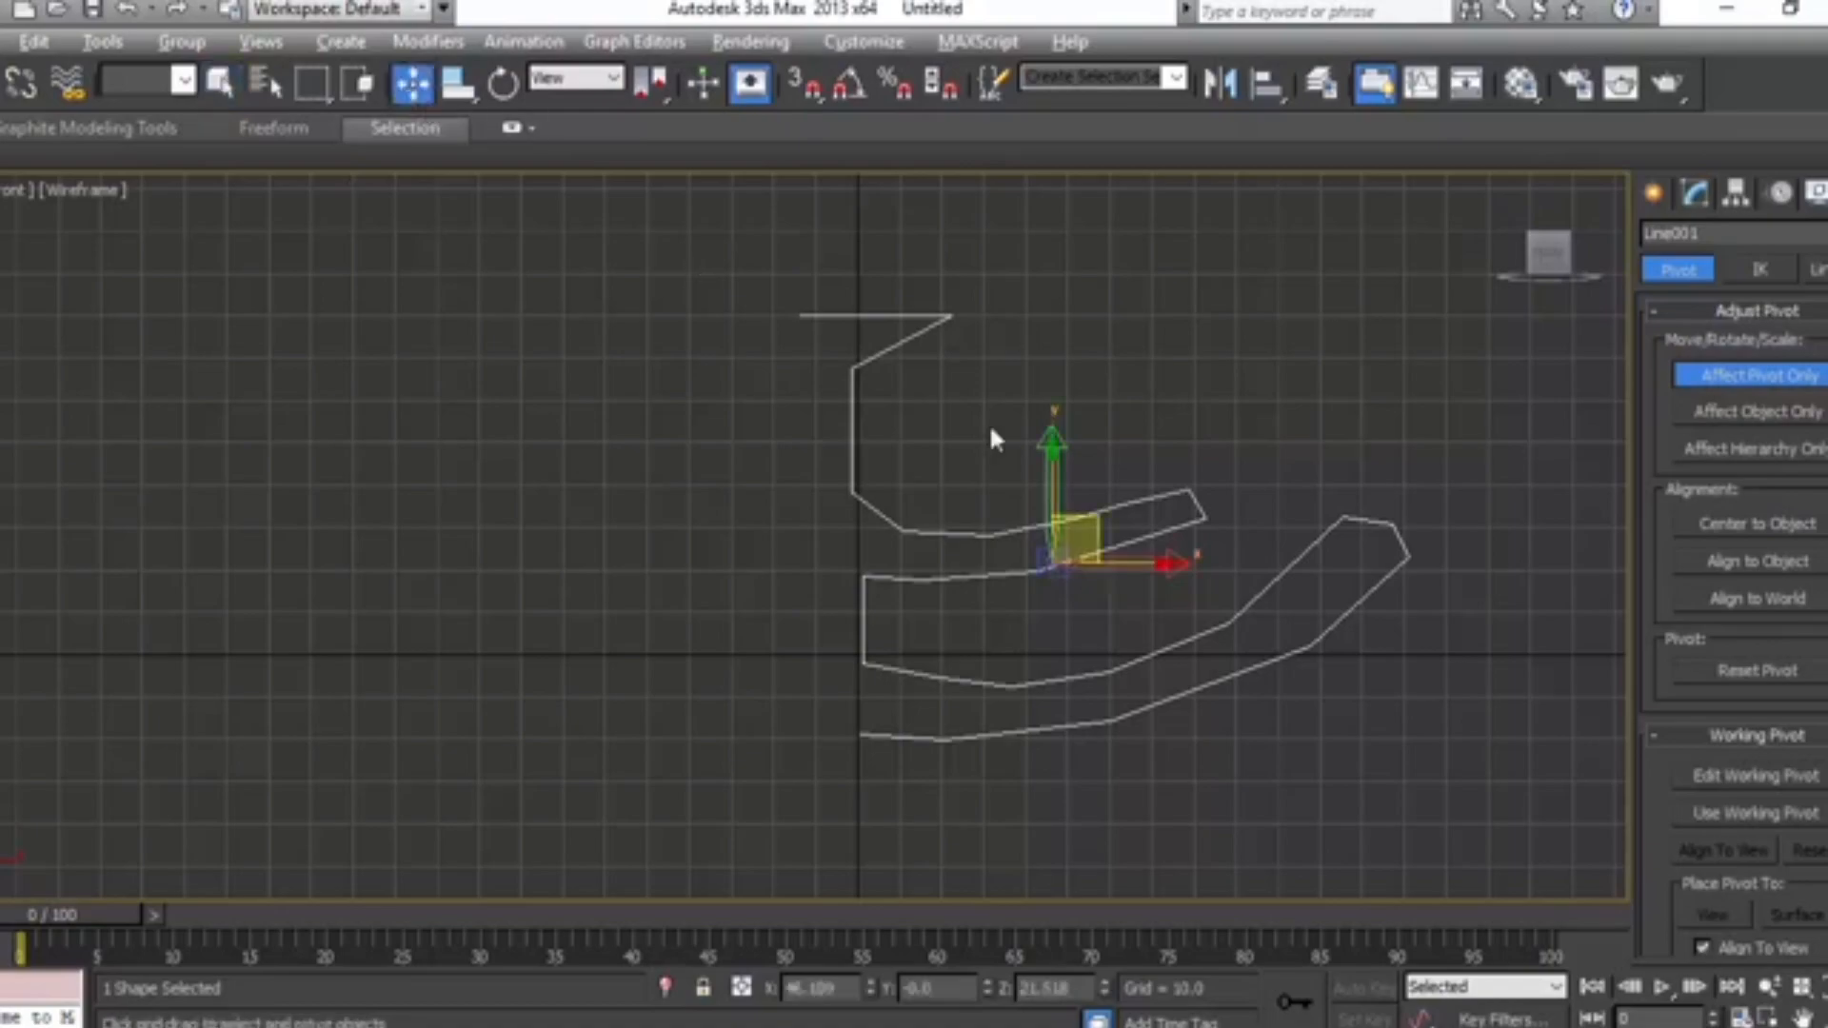
{"action": "left_click_drag", "start_coordinate": [1053, 569], "coordinate": [859, 583]}
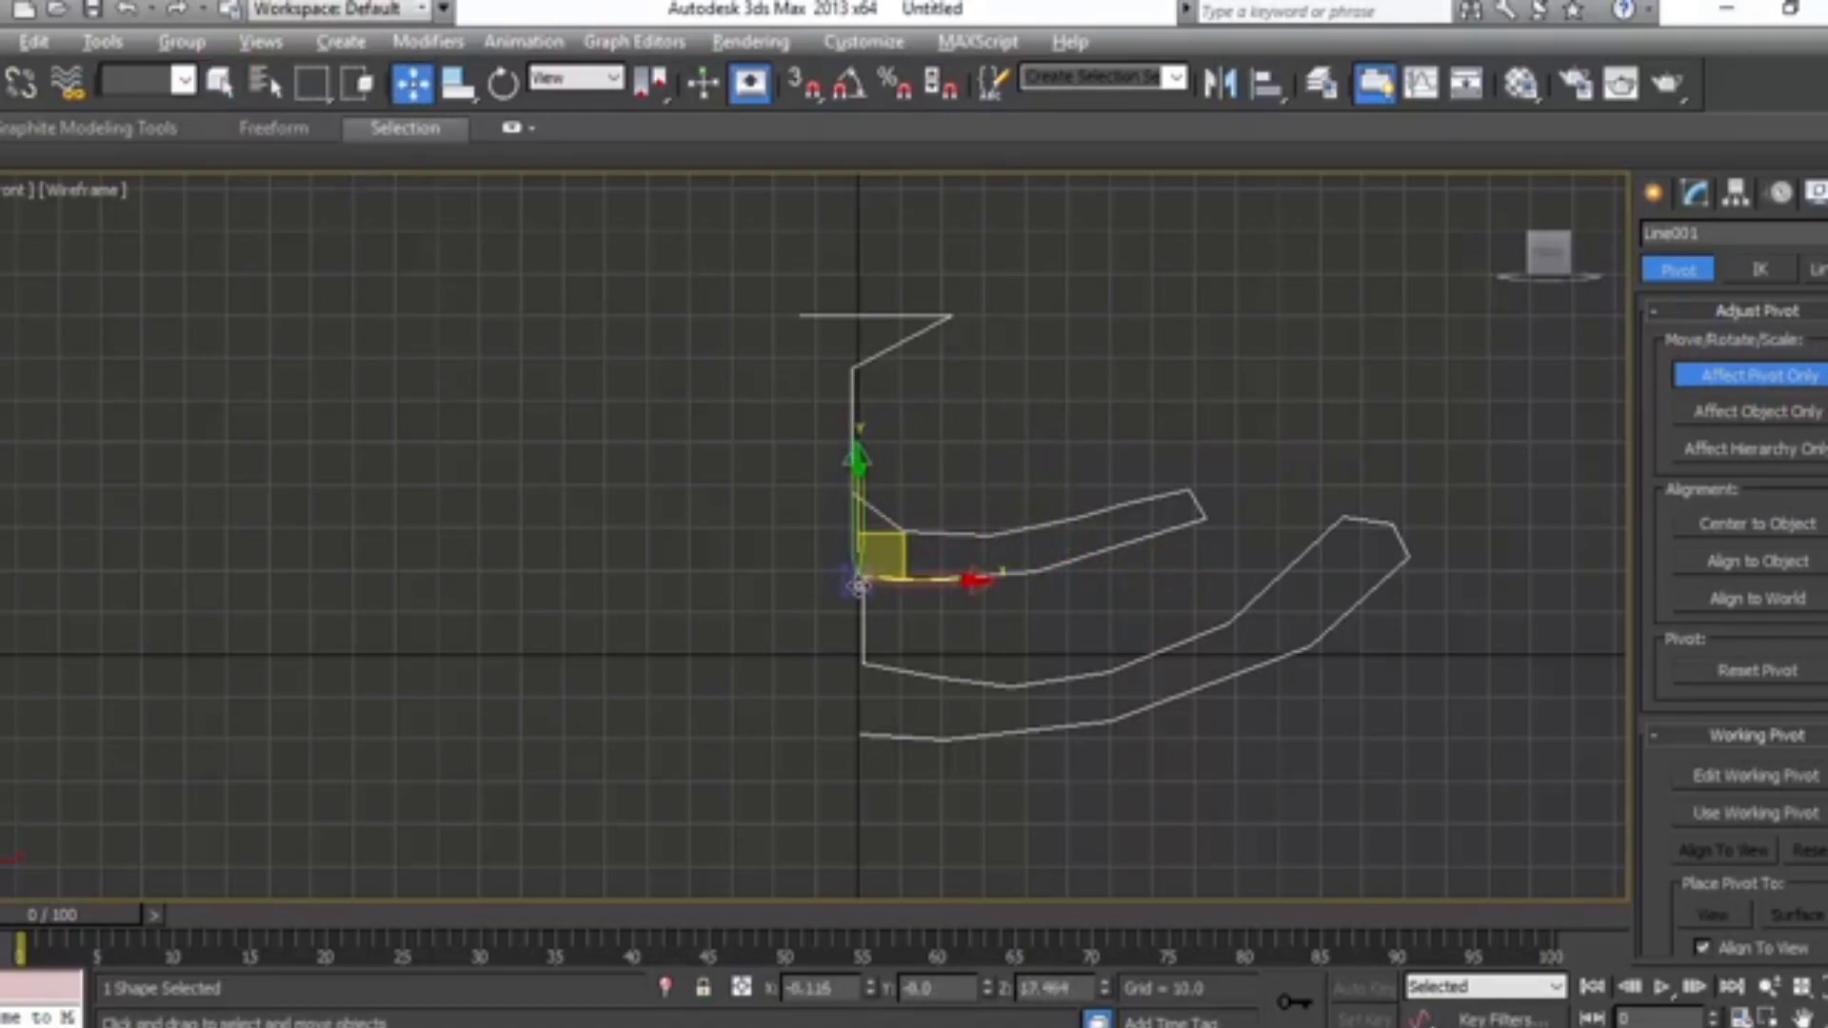
{"action": "left_click", "coordinate": [1748, 413]}
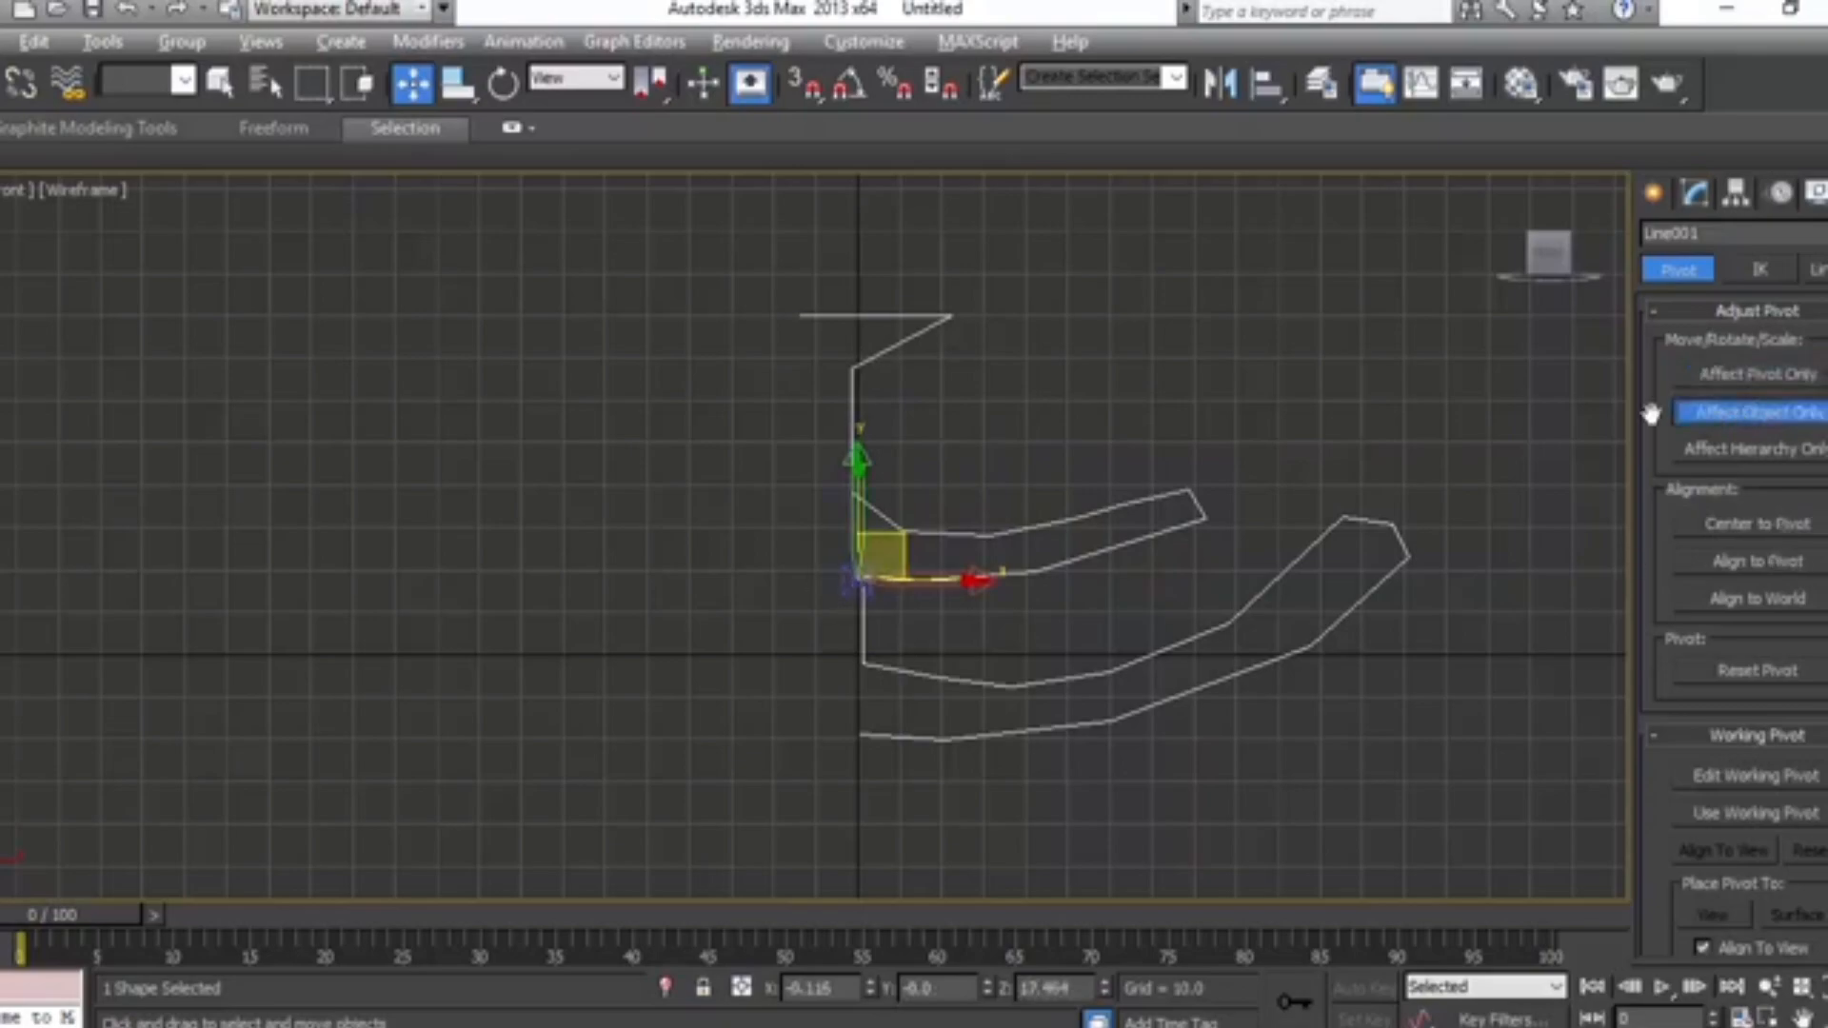
{"action": "left_click", "coordinate": [1752, 424]}
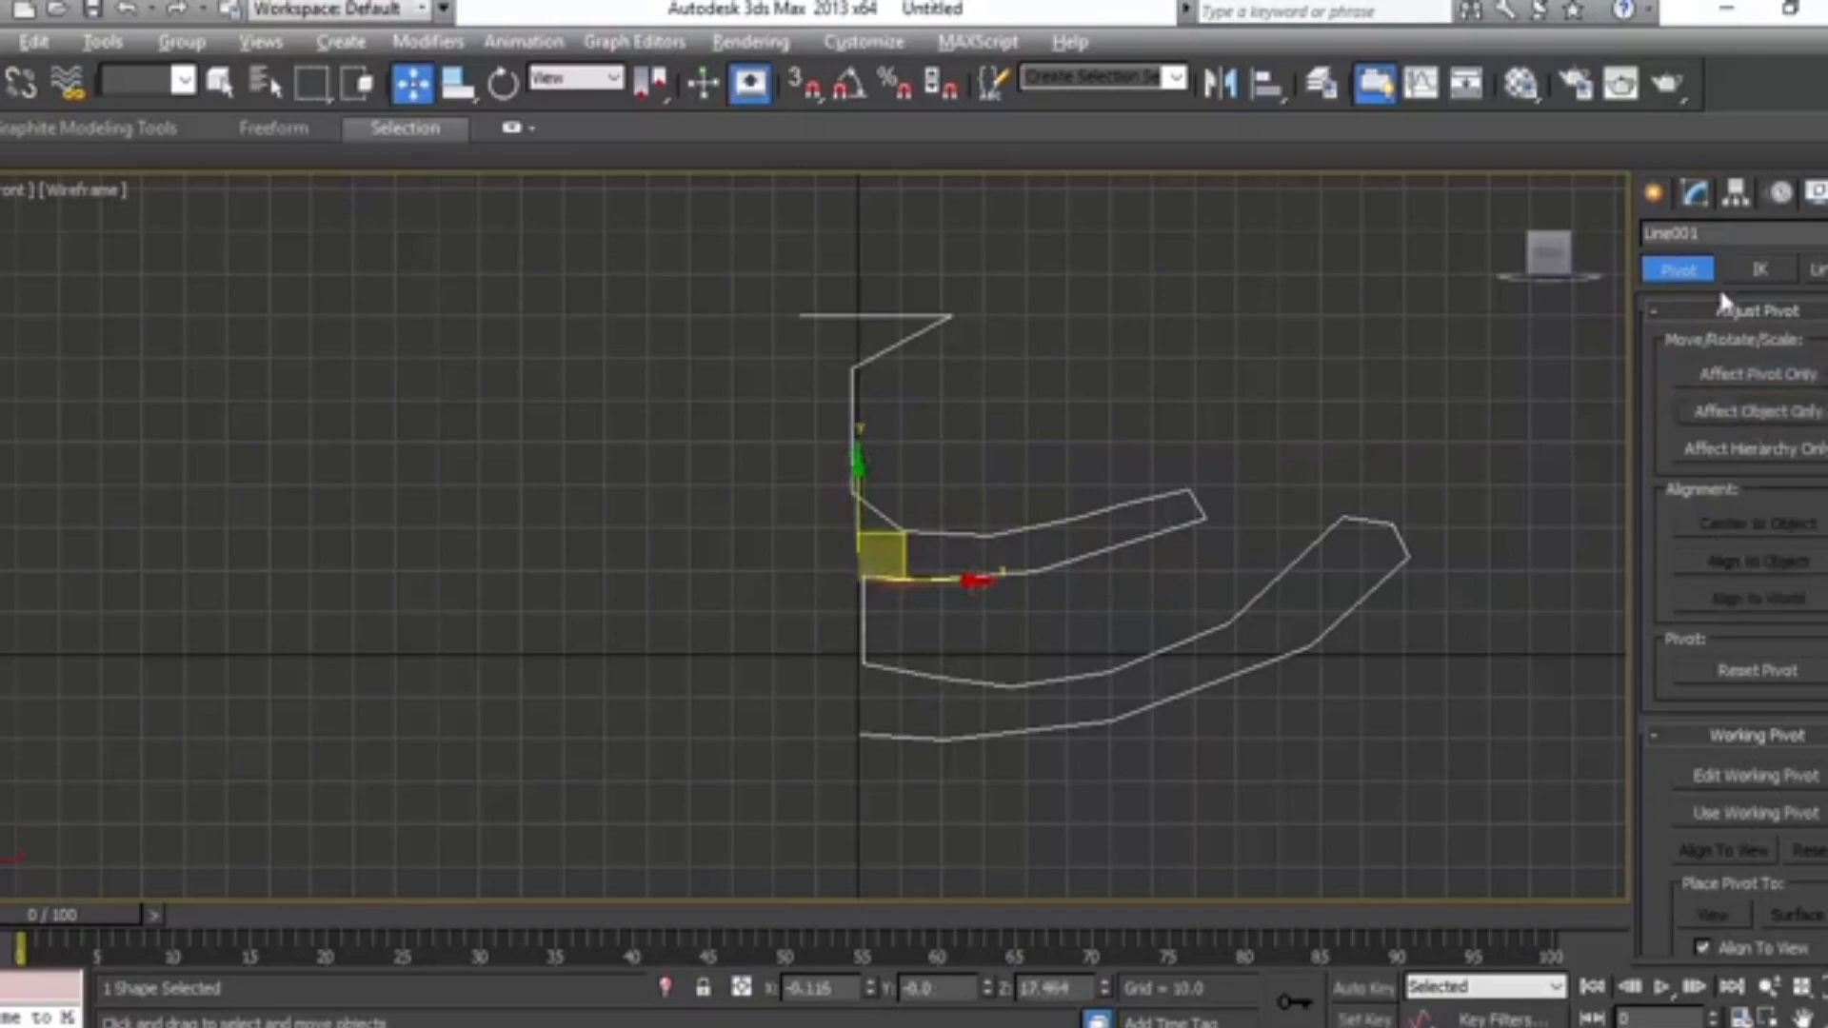
Step: Apply the Lathe modifier to the profile line
{"action": "left_click", "coordinate": [1692, 193]}
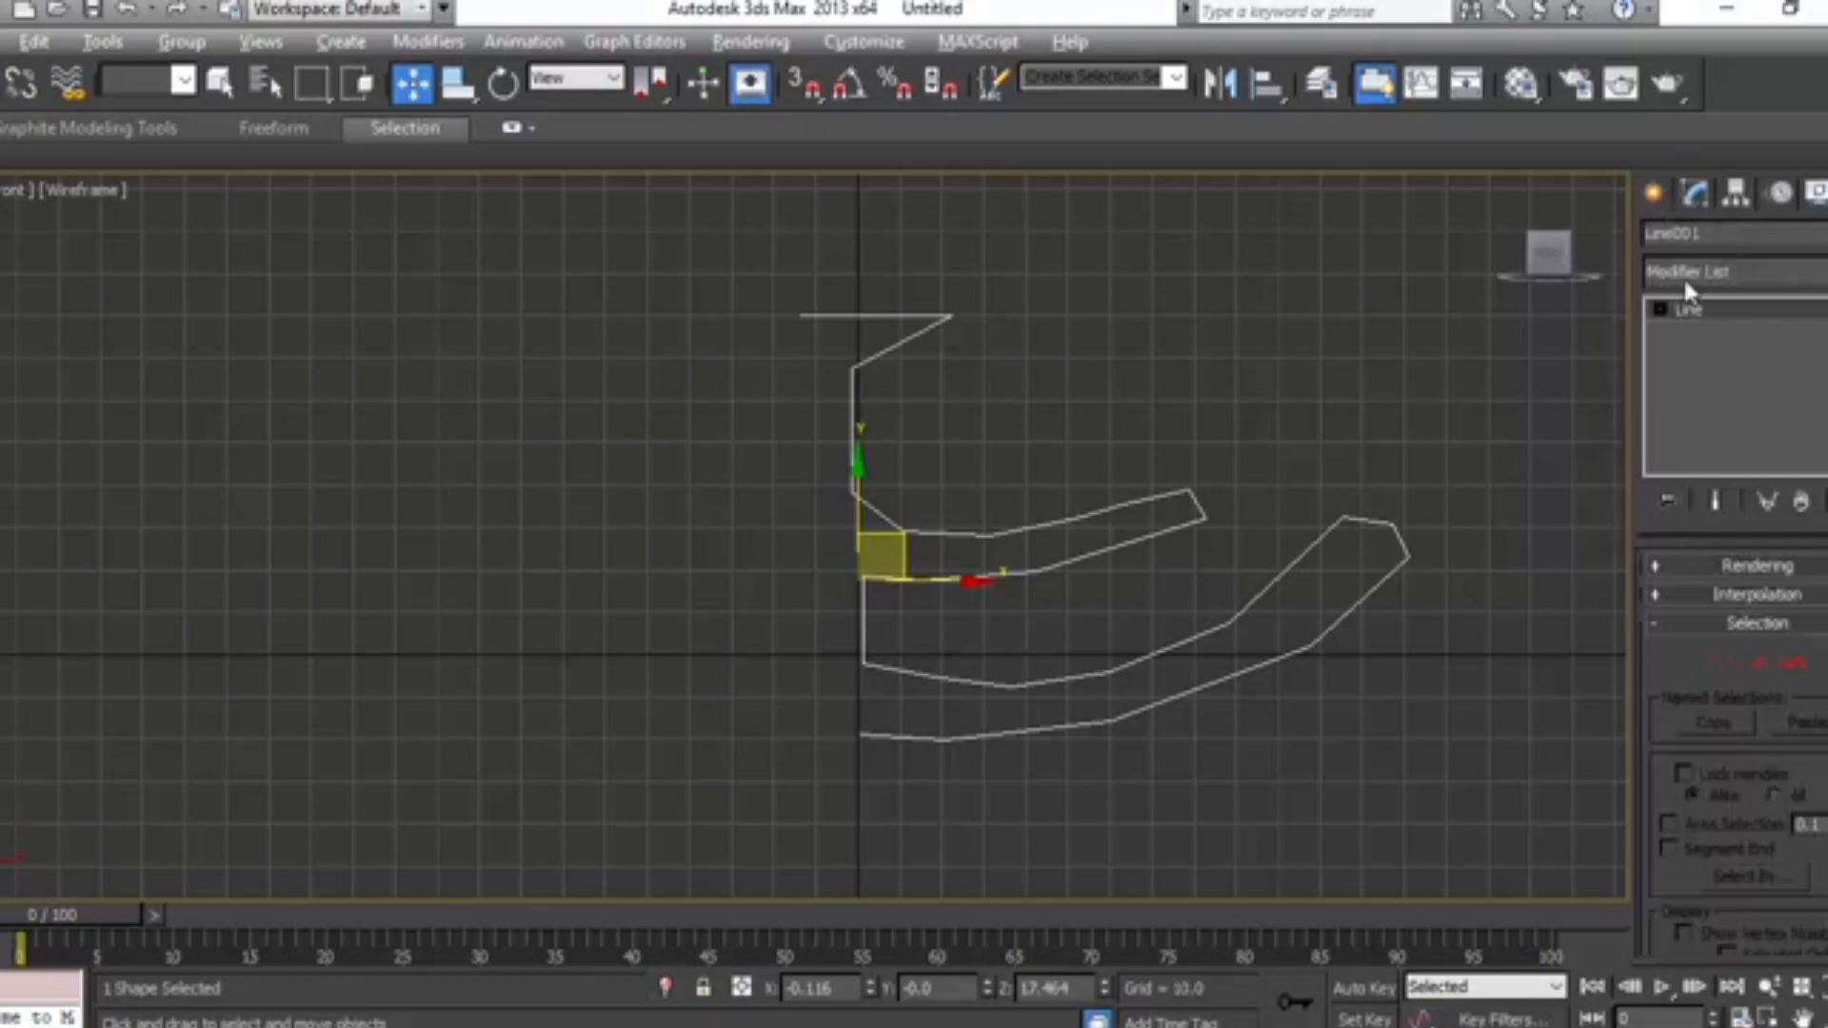
{"action": "left_click", "coordinate": [1698, 271]}
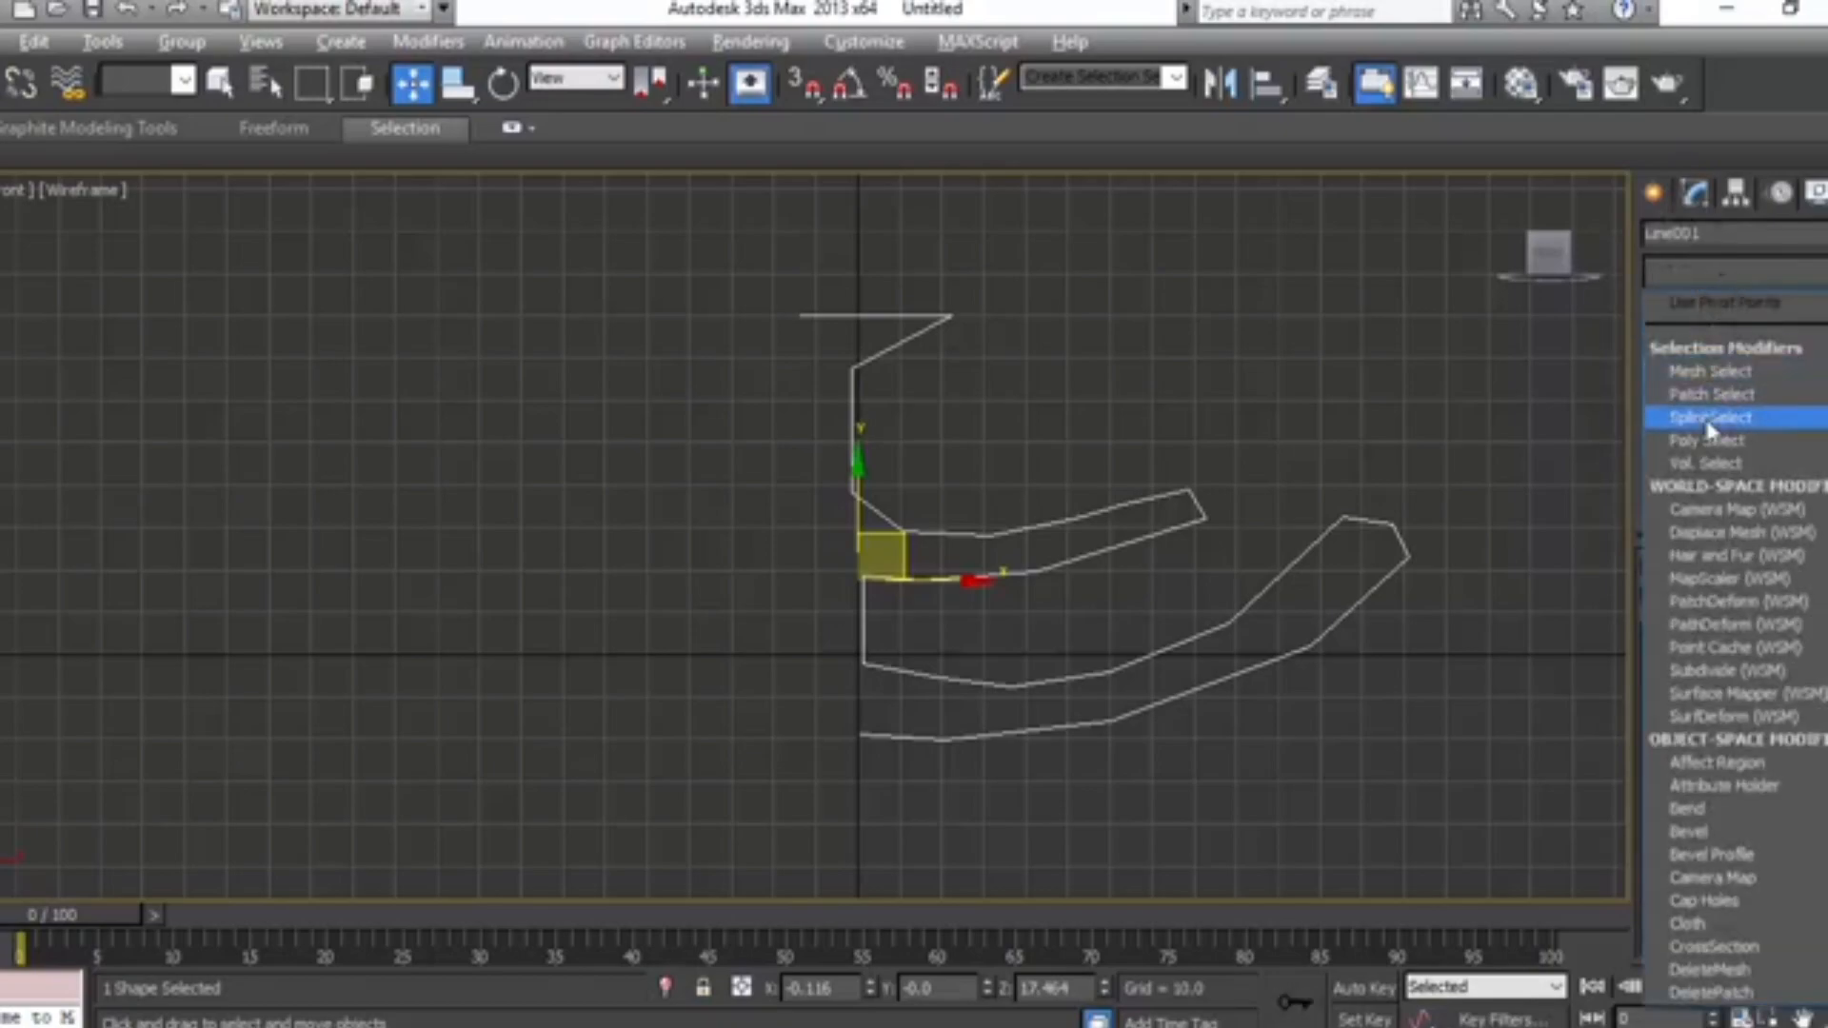
{"action": "key", "text": "l"}
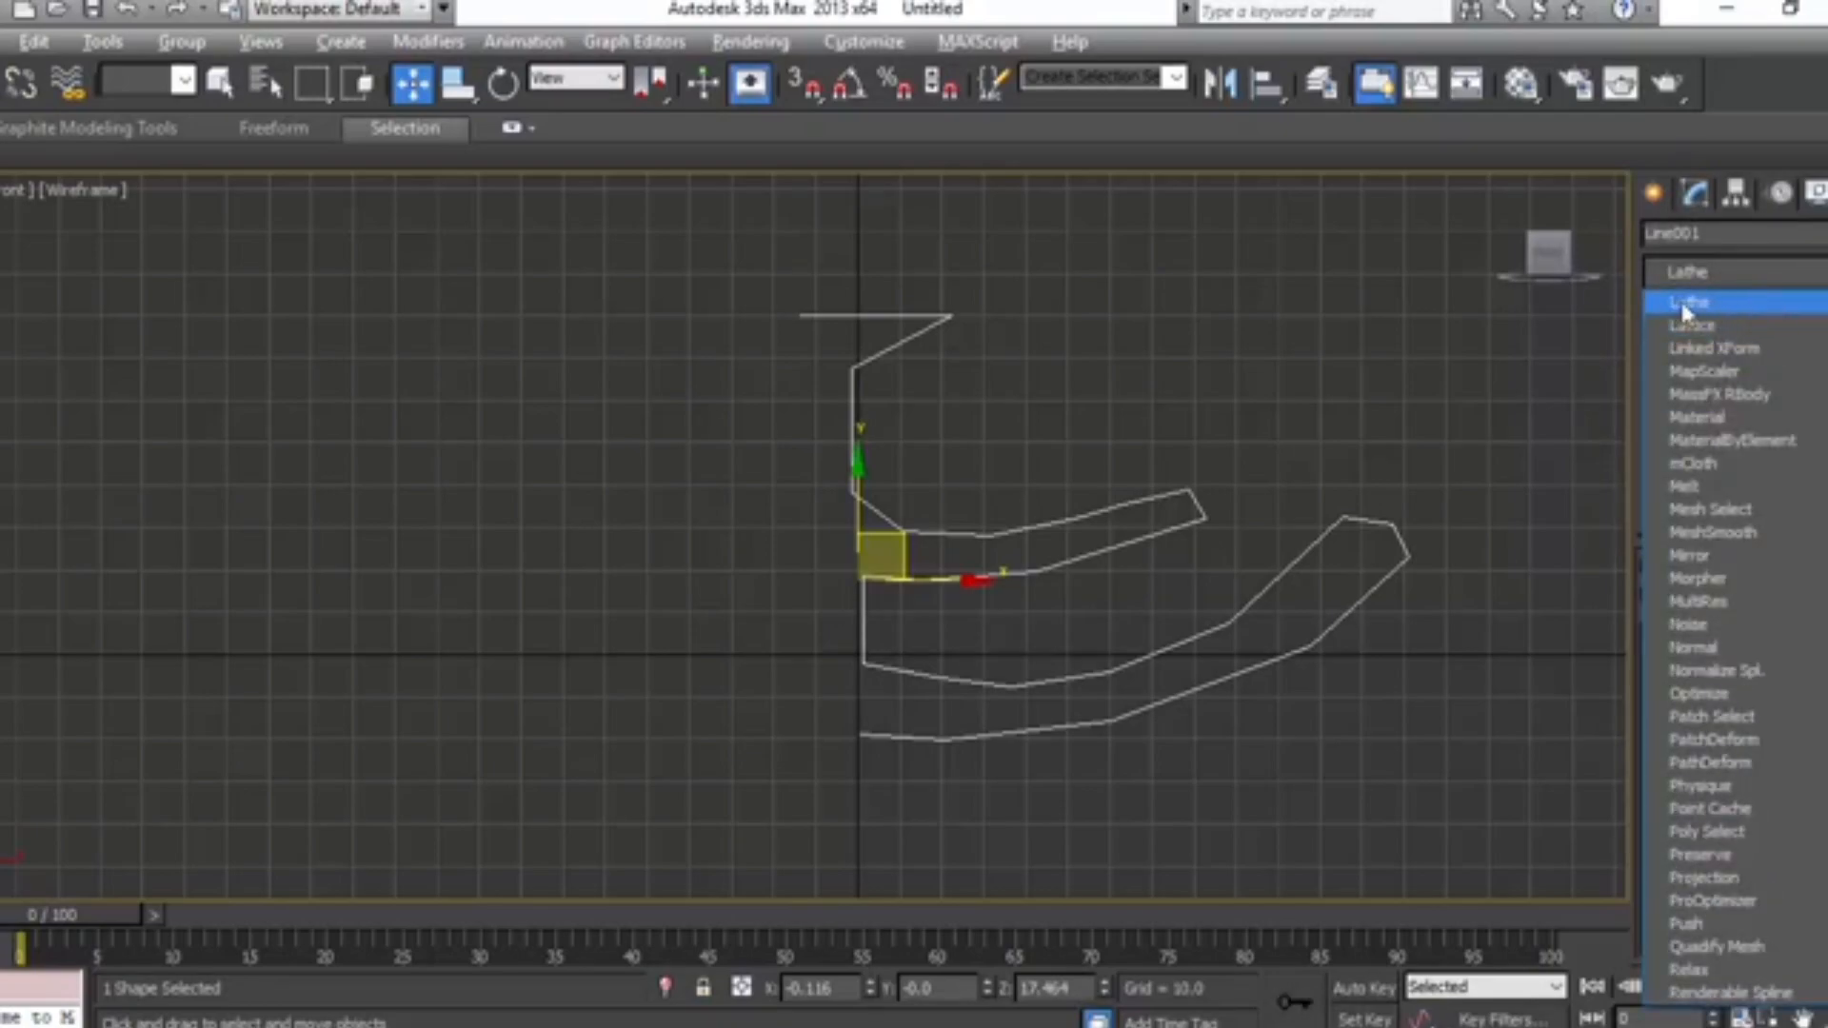
{"action": "key", "text": "Return"}
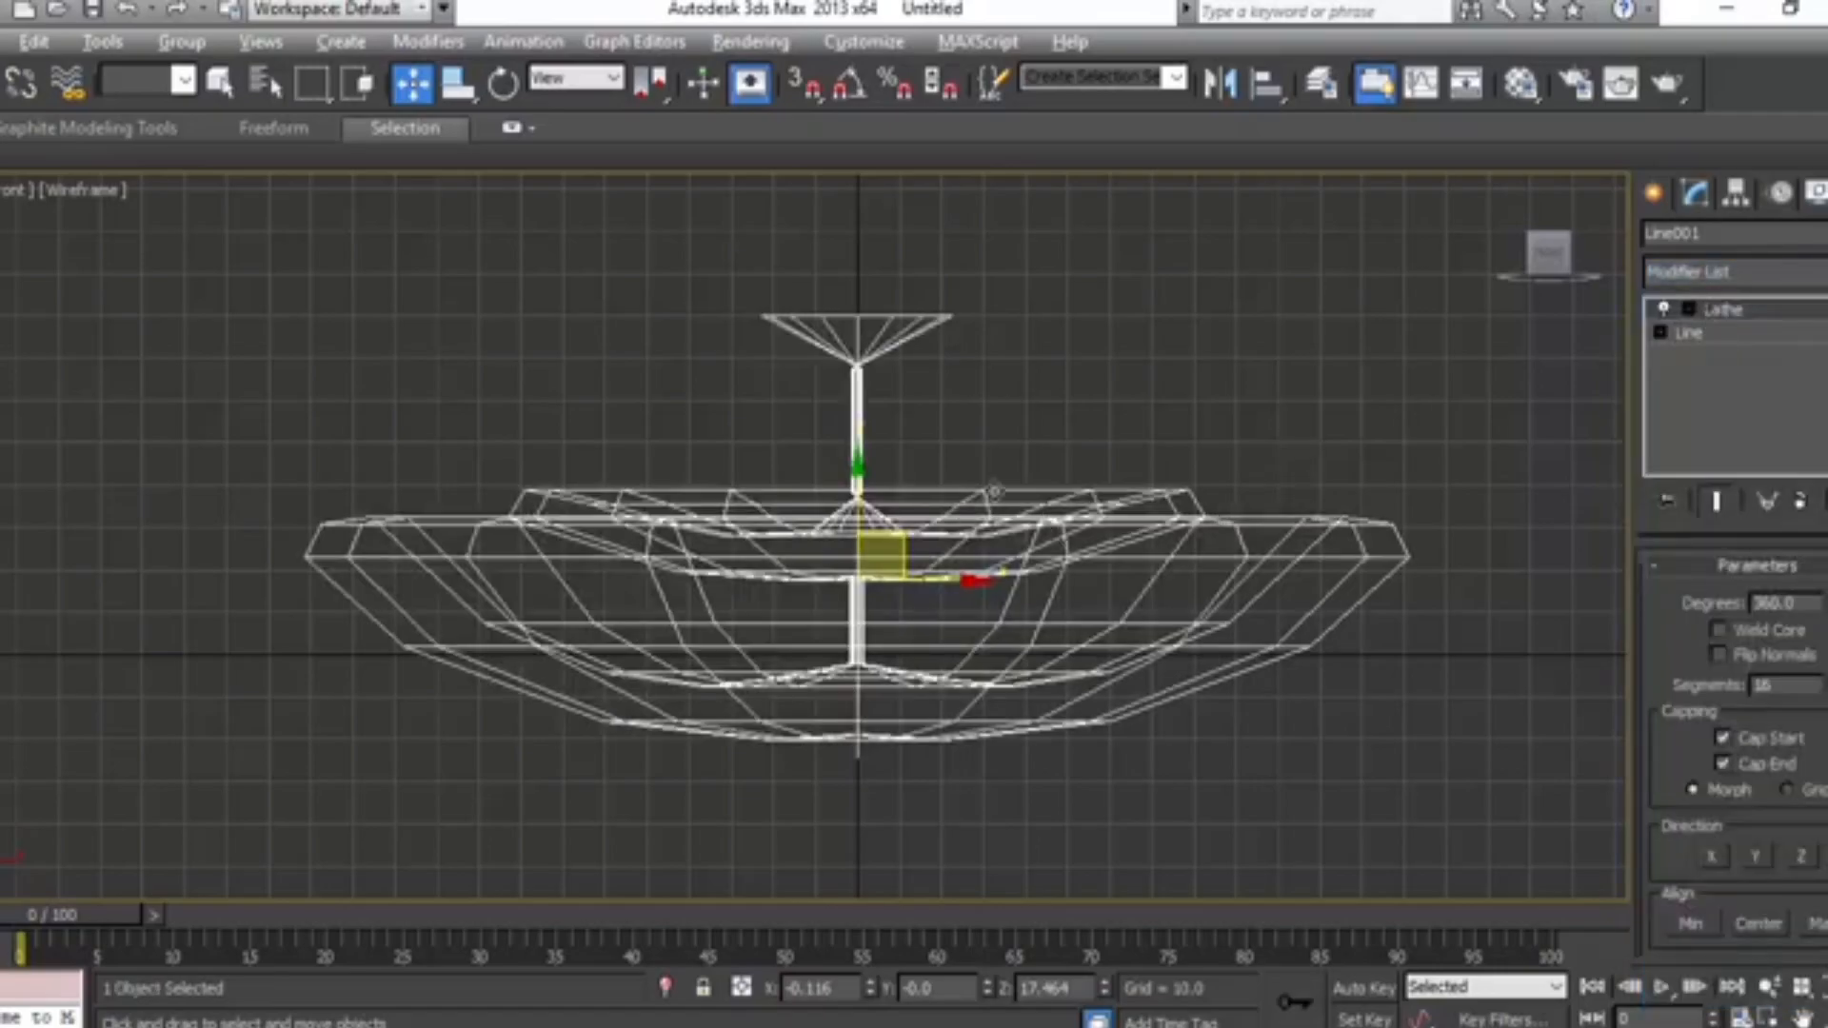
Step: Maximize the Perspective view and set its display style to Shaded
{"action": "middle_click_drag", "start_coordinate": [1008, 455], "coordinate": [963, 500]}
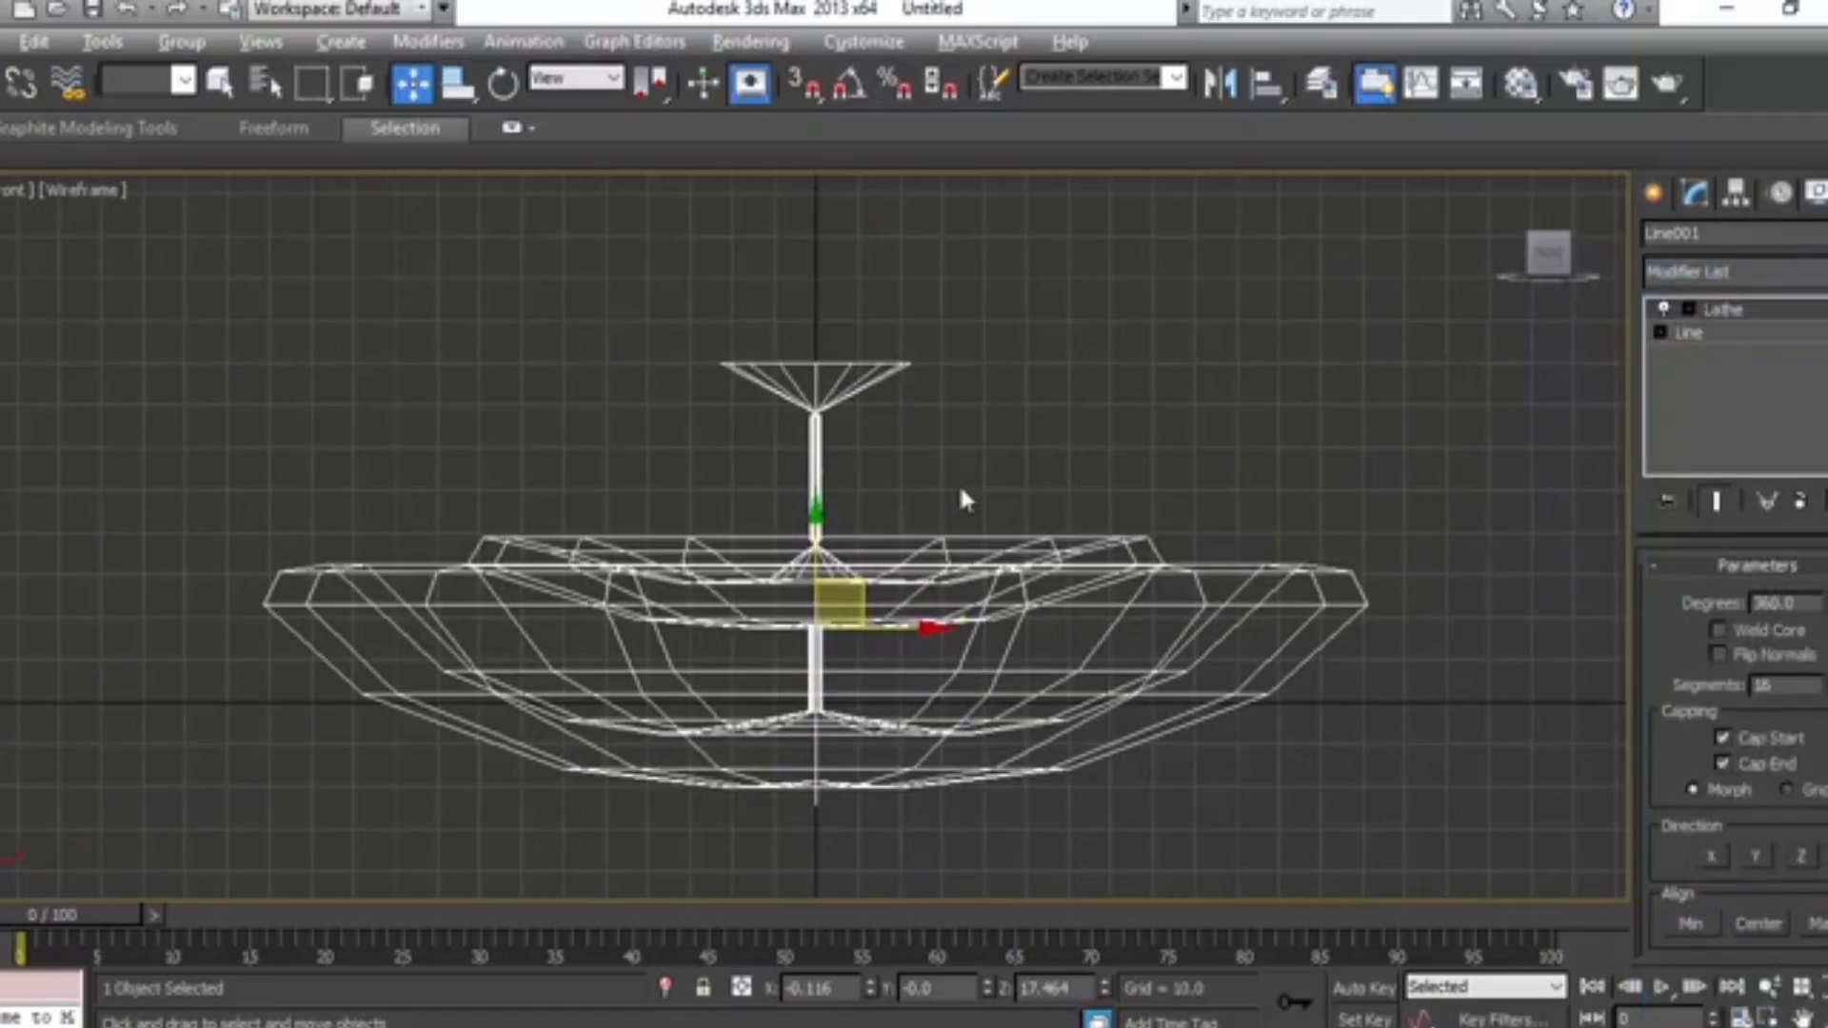
{"action": "key", "text": "alt+w"}
{"action": "left_click", "coordinate": [1163, 674]}
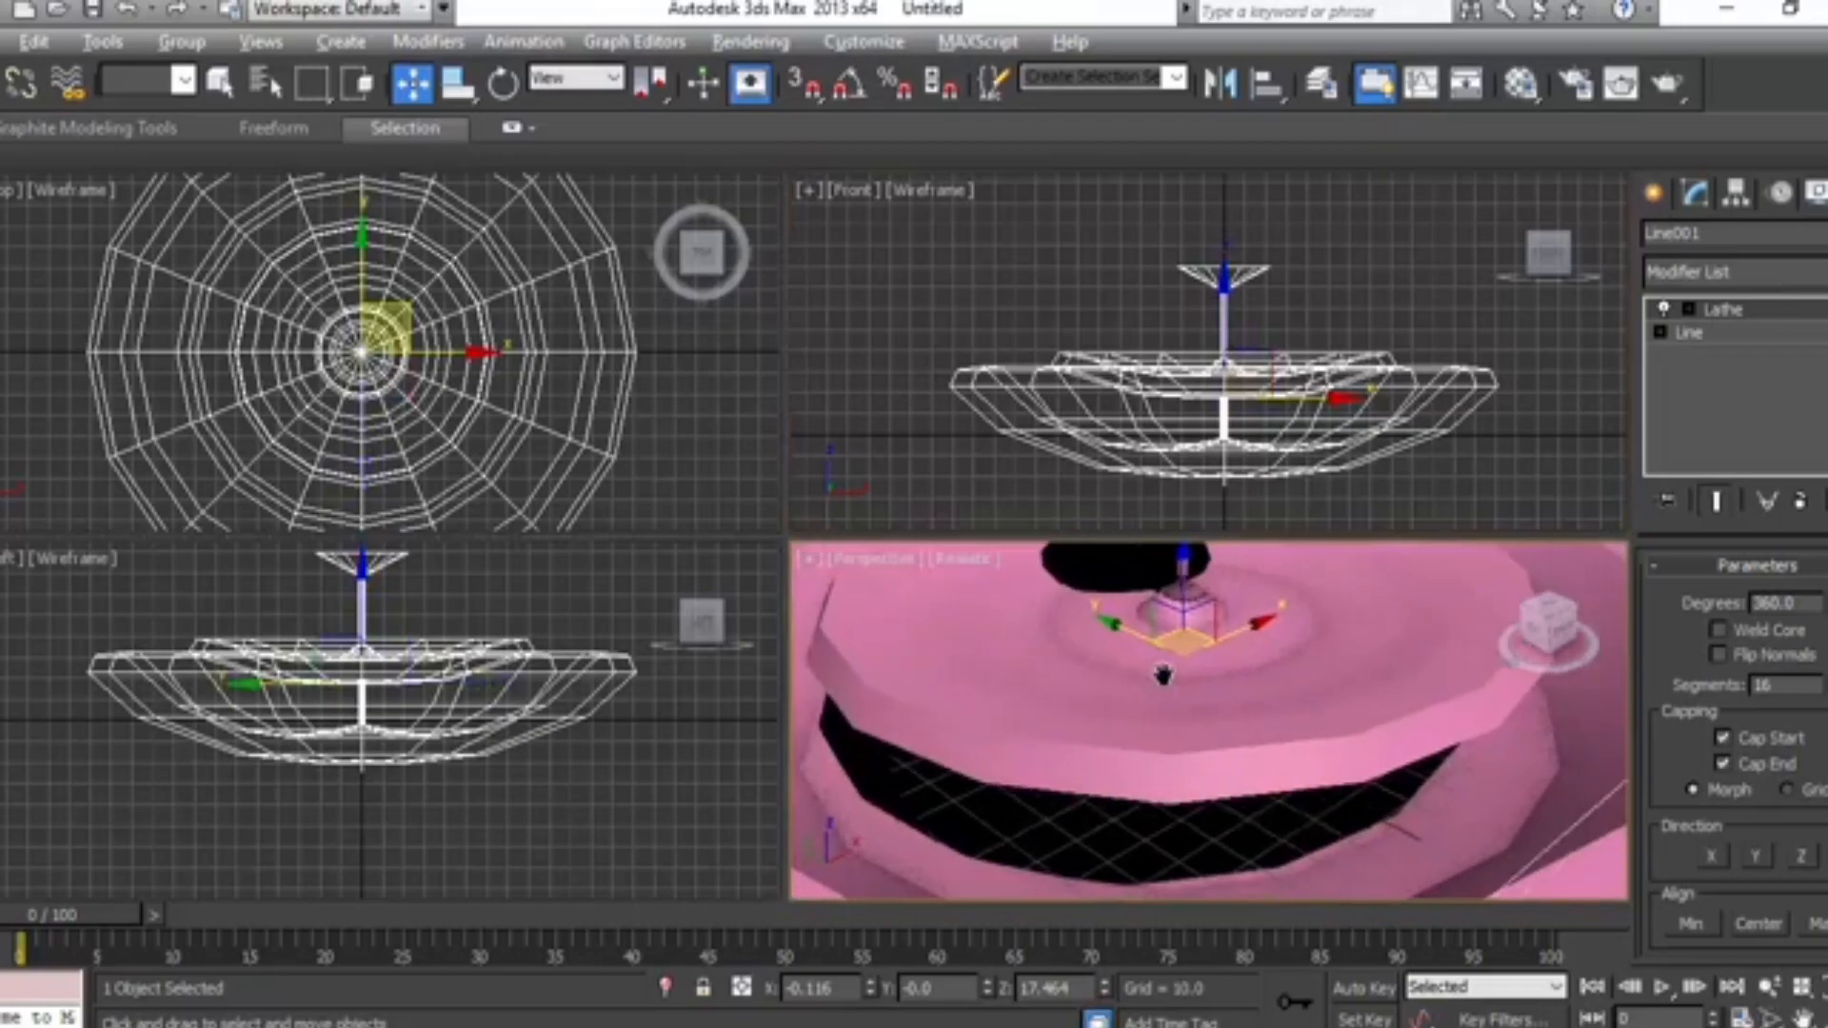
{"action": "key", "text": "alt+w"}
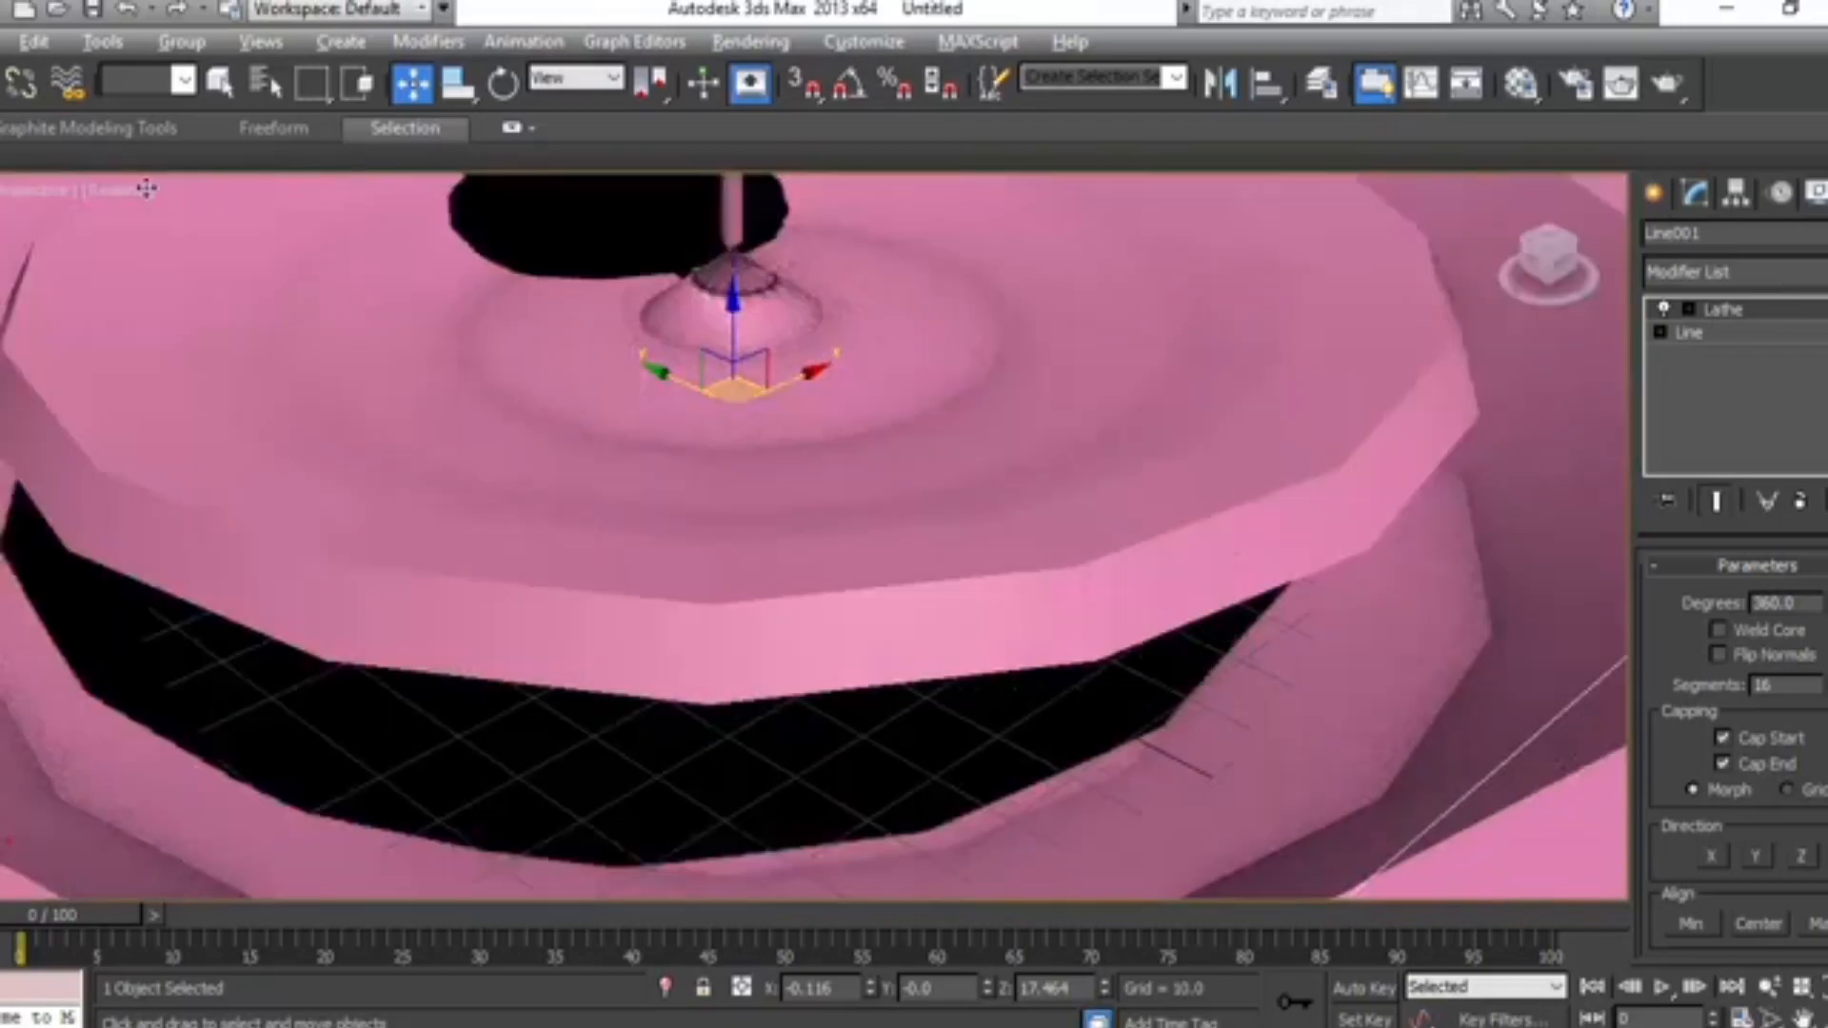
{"action": "left_click", "coordinate": [109, 193]}
{"action": "left_click", "coordinate": [183, 253]}
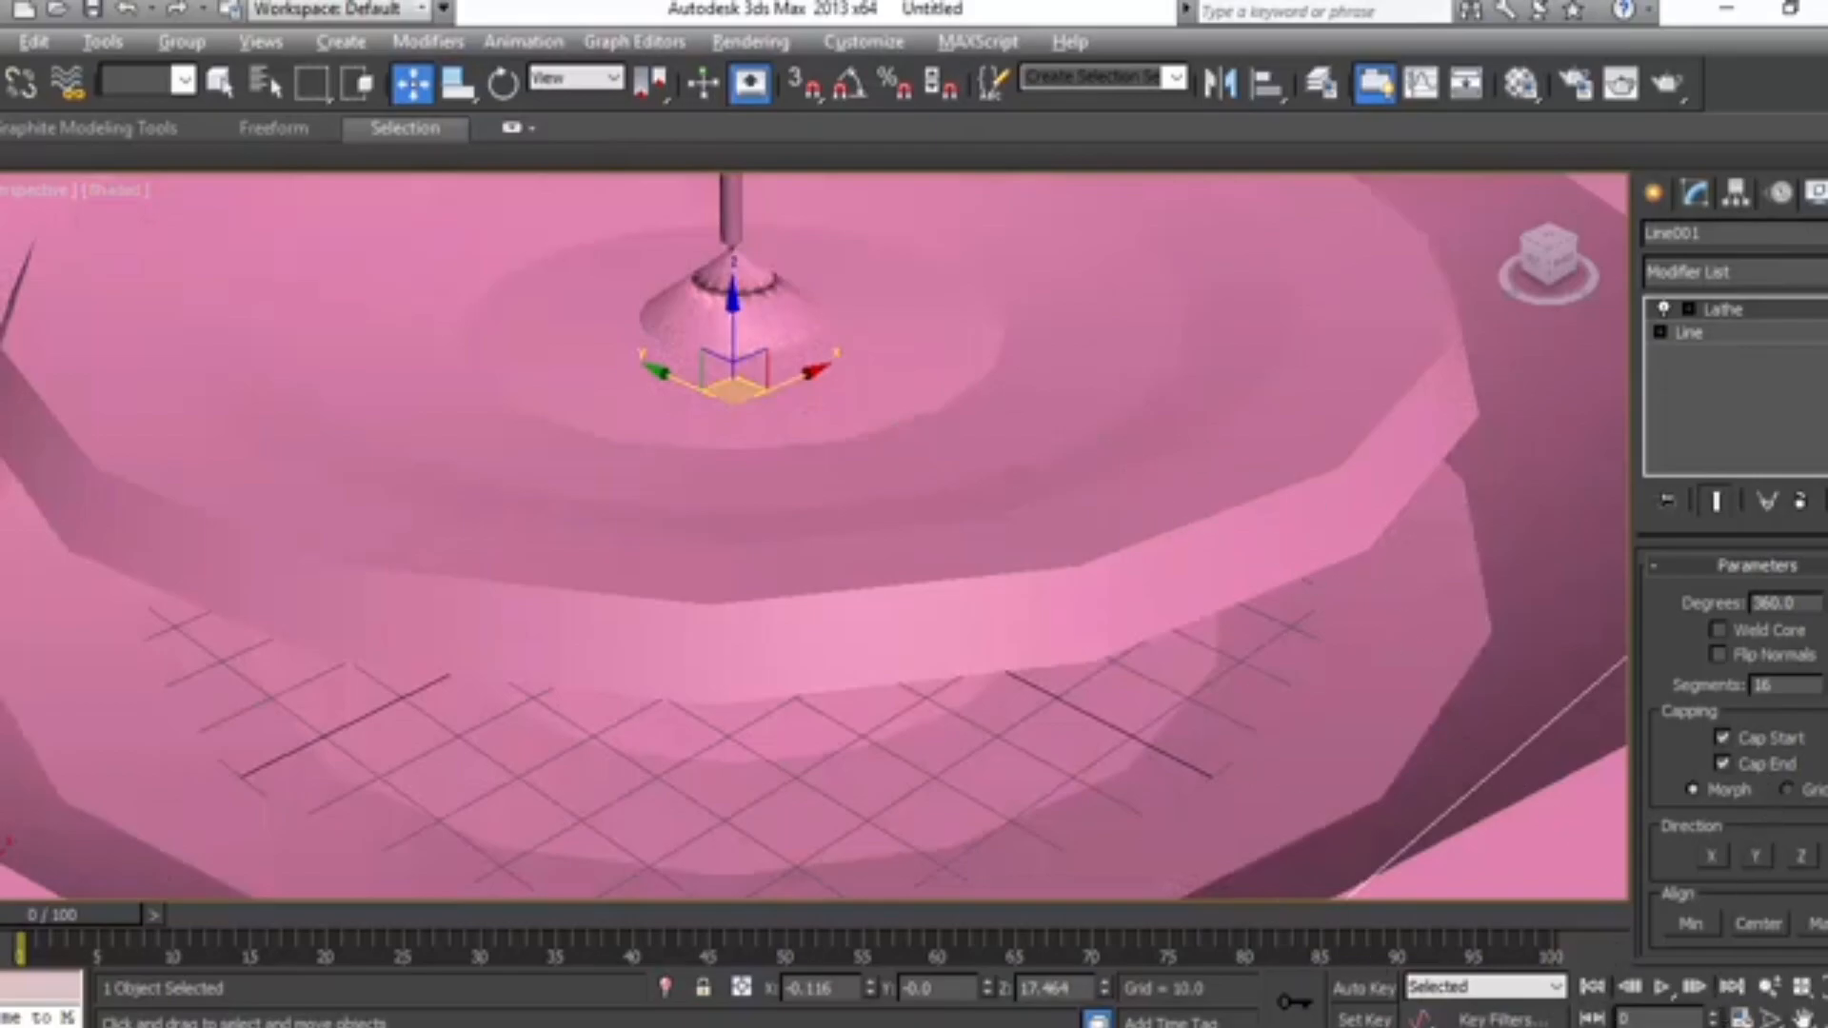
Step: Raise the Lathe modifier's segment count to 826 to smooth the revolved bowls
{"action": "left_click", "coordinate": [1772, 1017]}
{"action": "left_click_drag", "start_coordinate": [1027, 644], "coordinate": [1067, 729]}
{"action": "left_click", "coordinate": [1559, 272]}
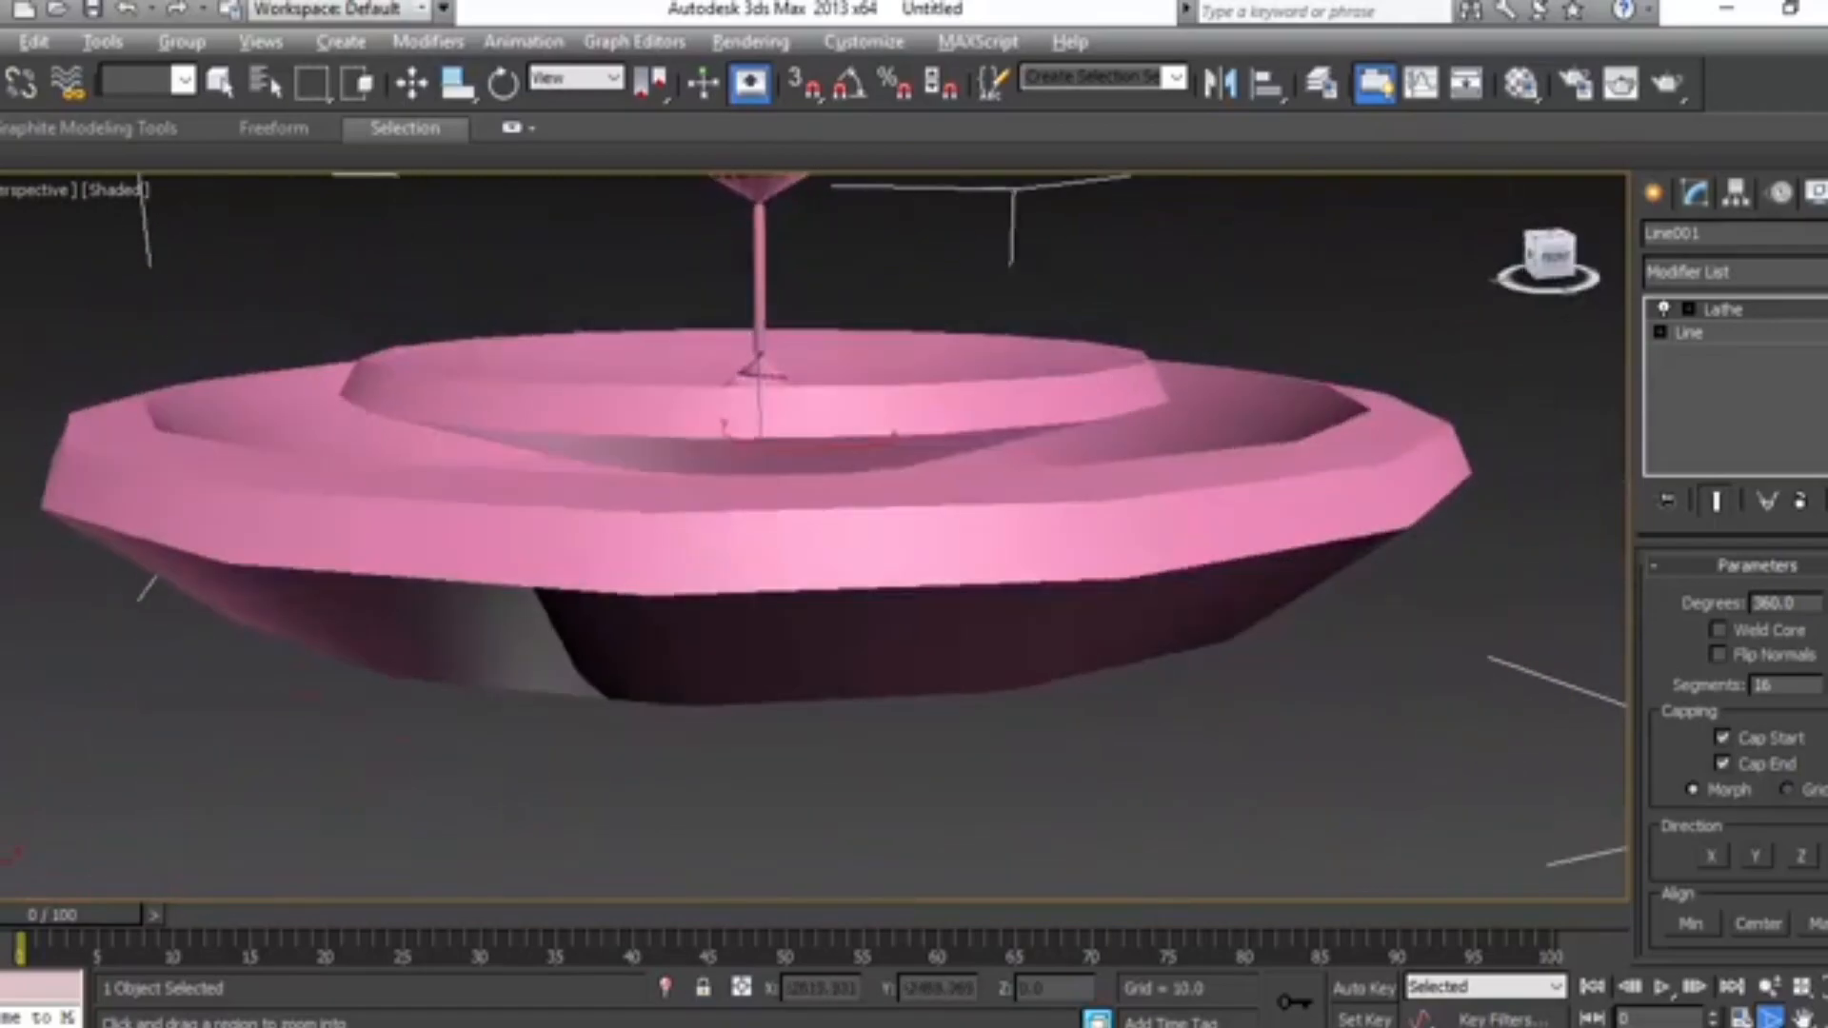
{"action": "middle_click_drag", "start_coordinate": [1188, 373], "coordinate": [1212, 517]}
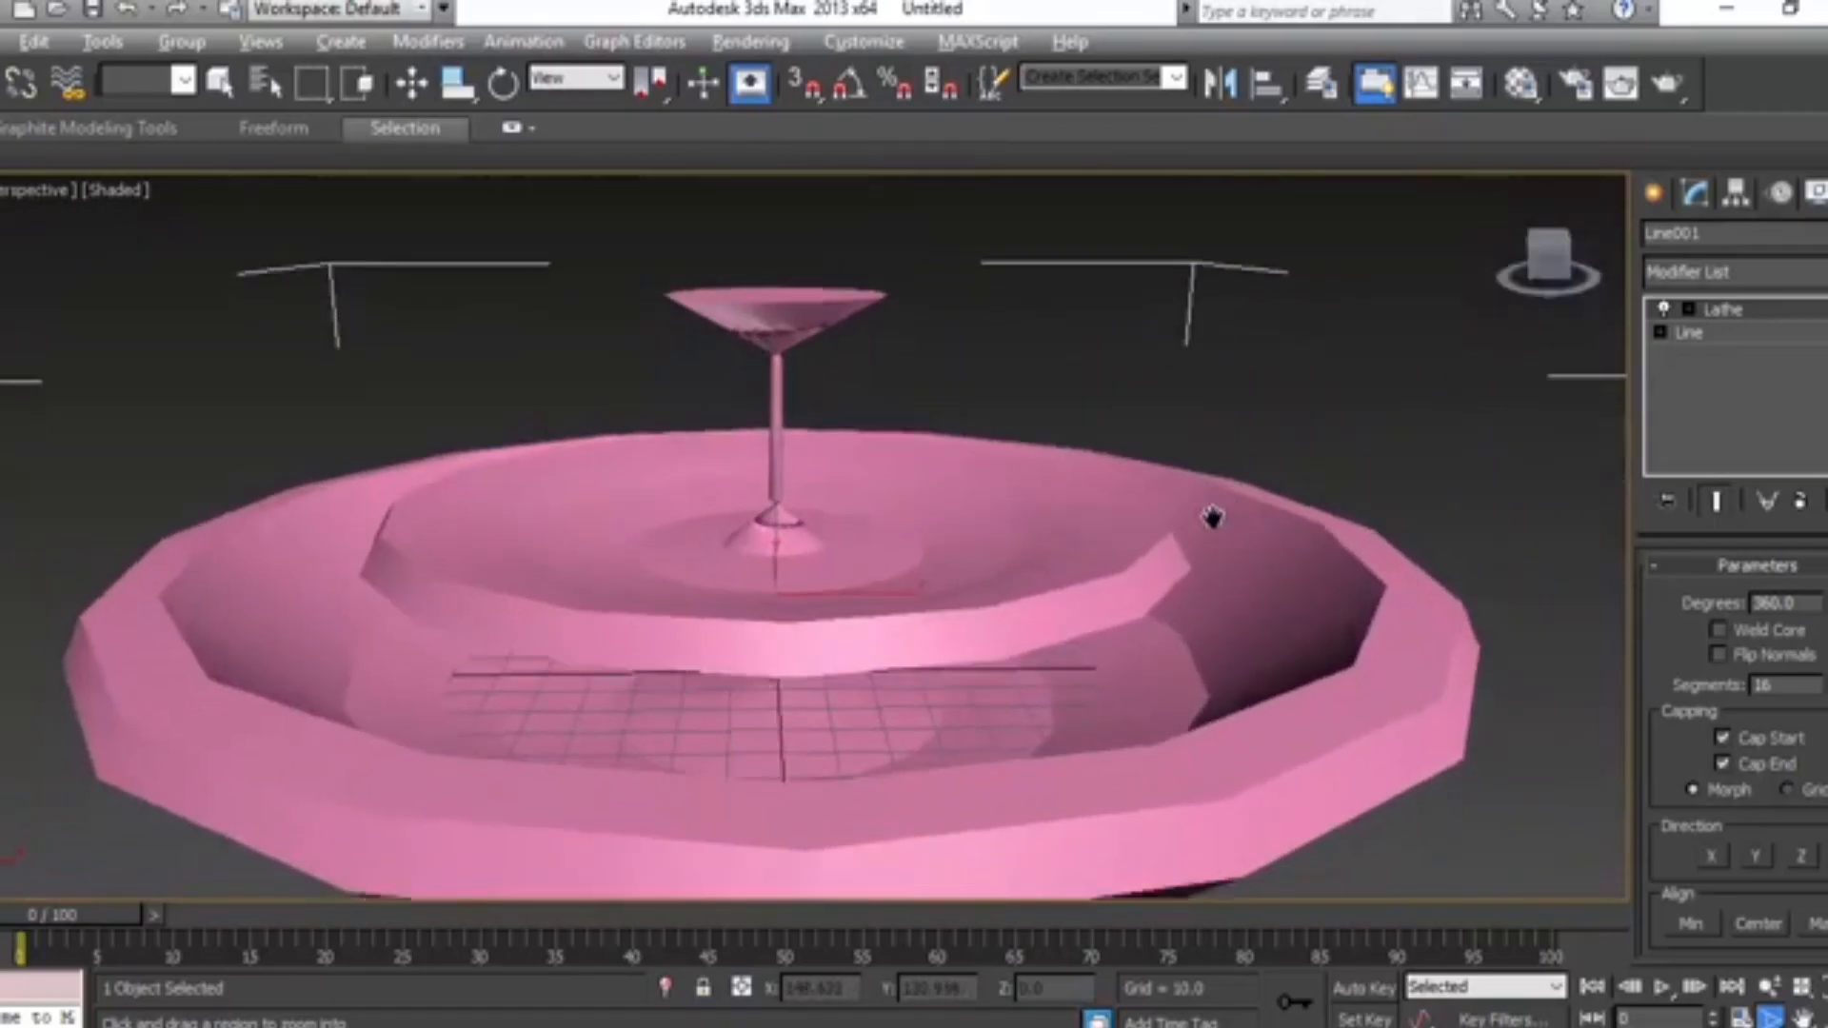
{"action": "left_click", "coordinate": [413, 85]}
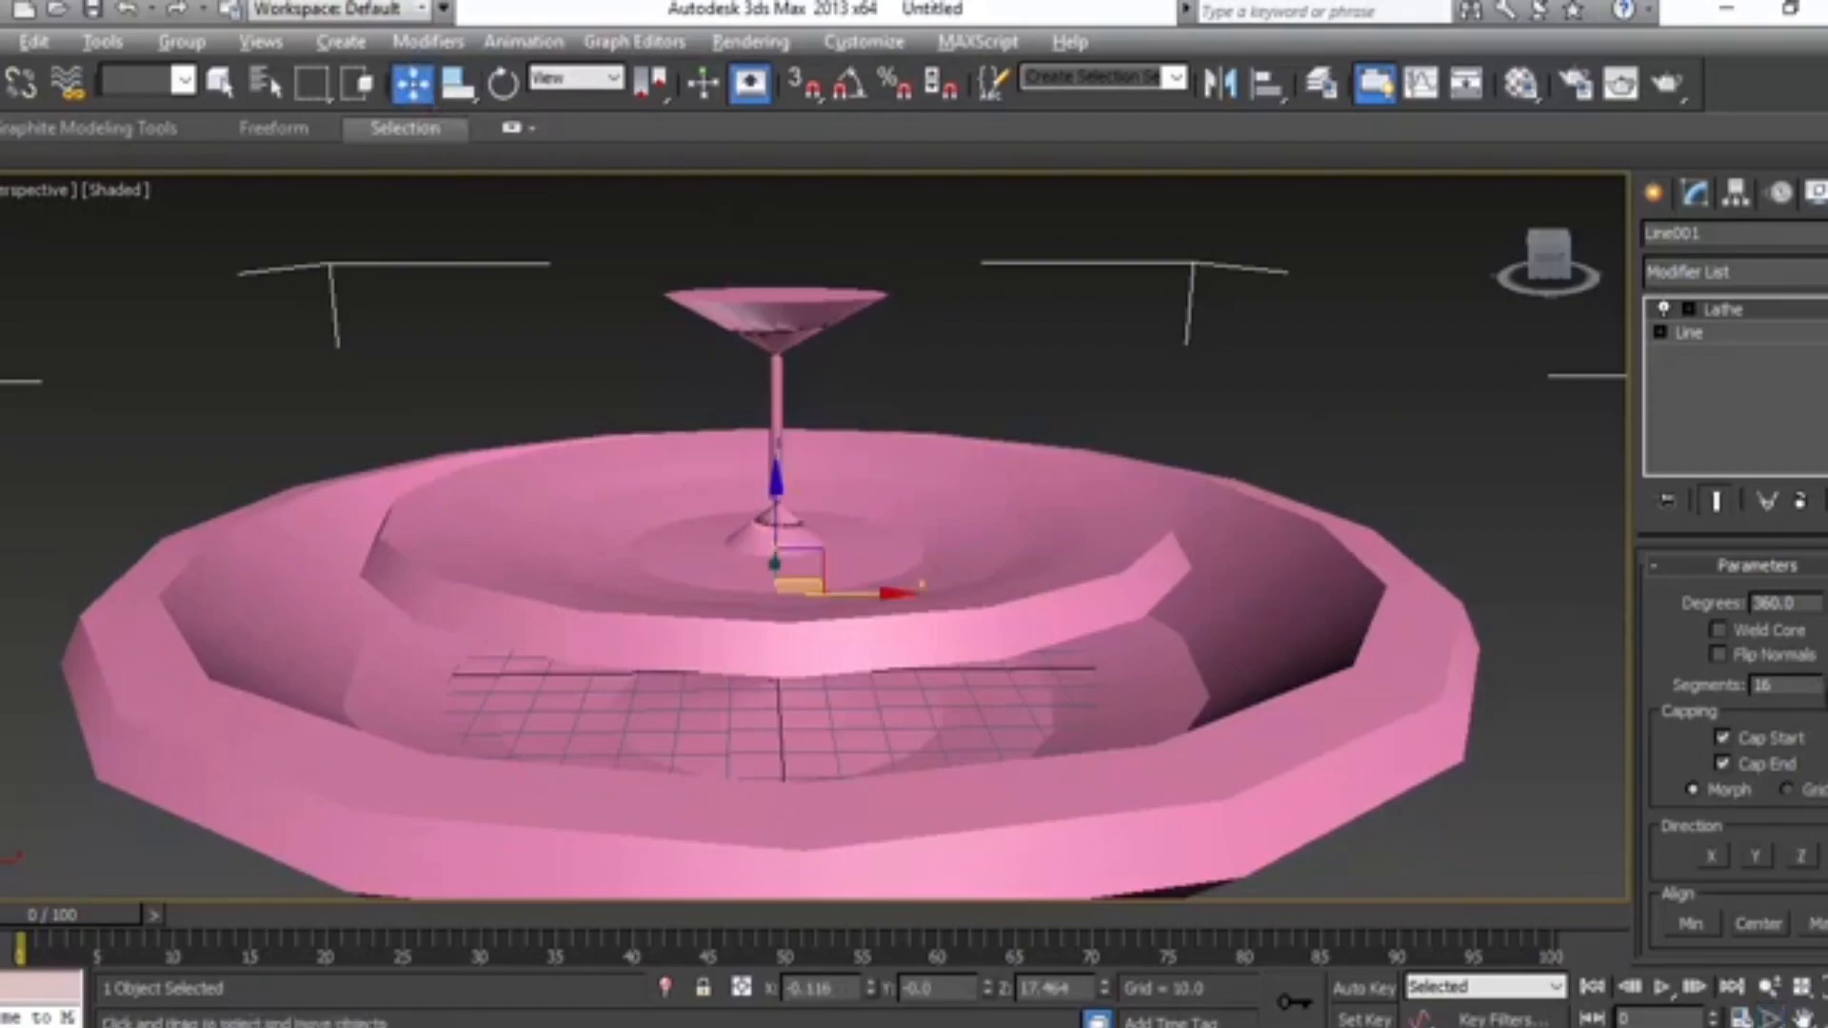
{"action": "left_click_drag", "start_coordinate": [1827, 684], "coordinate": [1827, 618]}
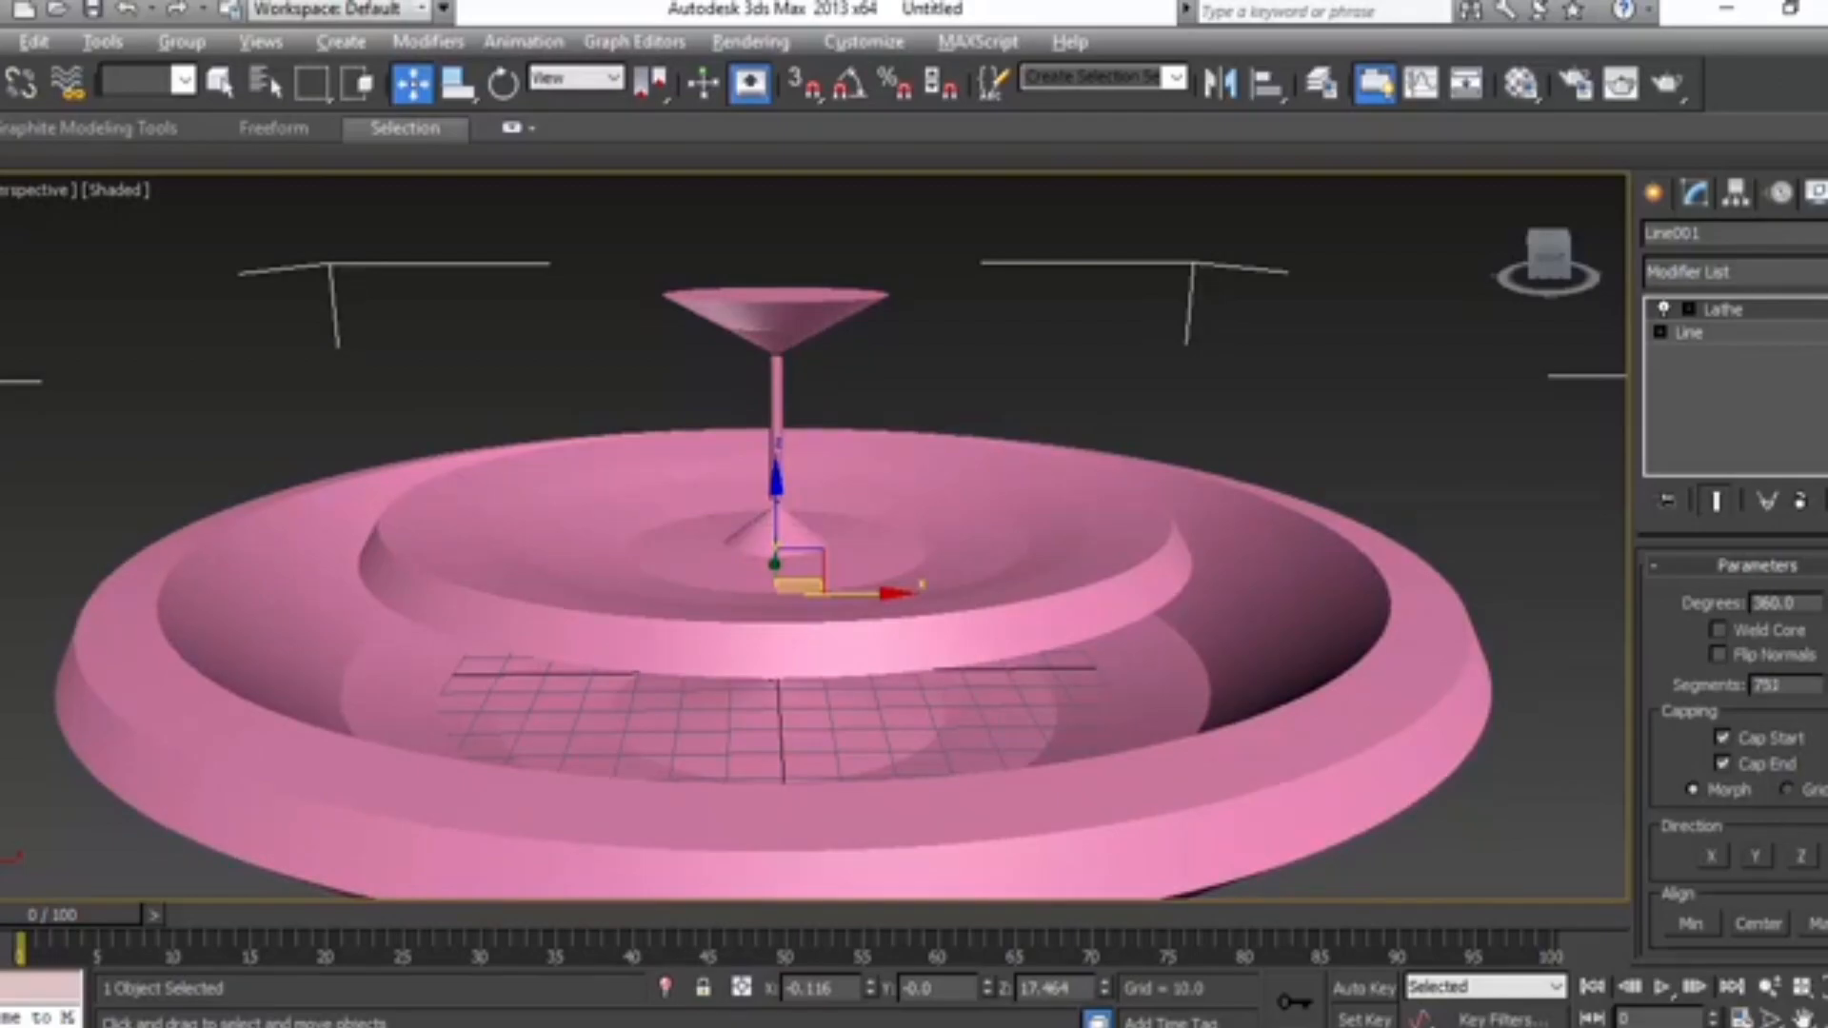
Step: Examine the smoothed two-tier bowl model from several sides, from above and from a low angle
{"action": "left_click_drag", "start_coordinate": [1552, 261], "coordinate": [1467, 243]}
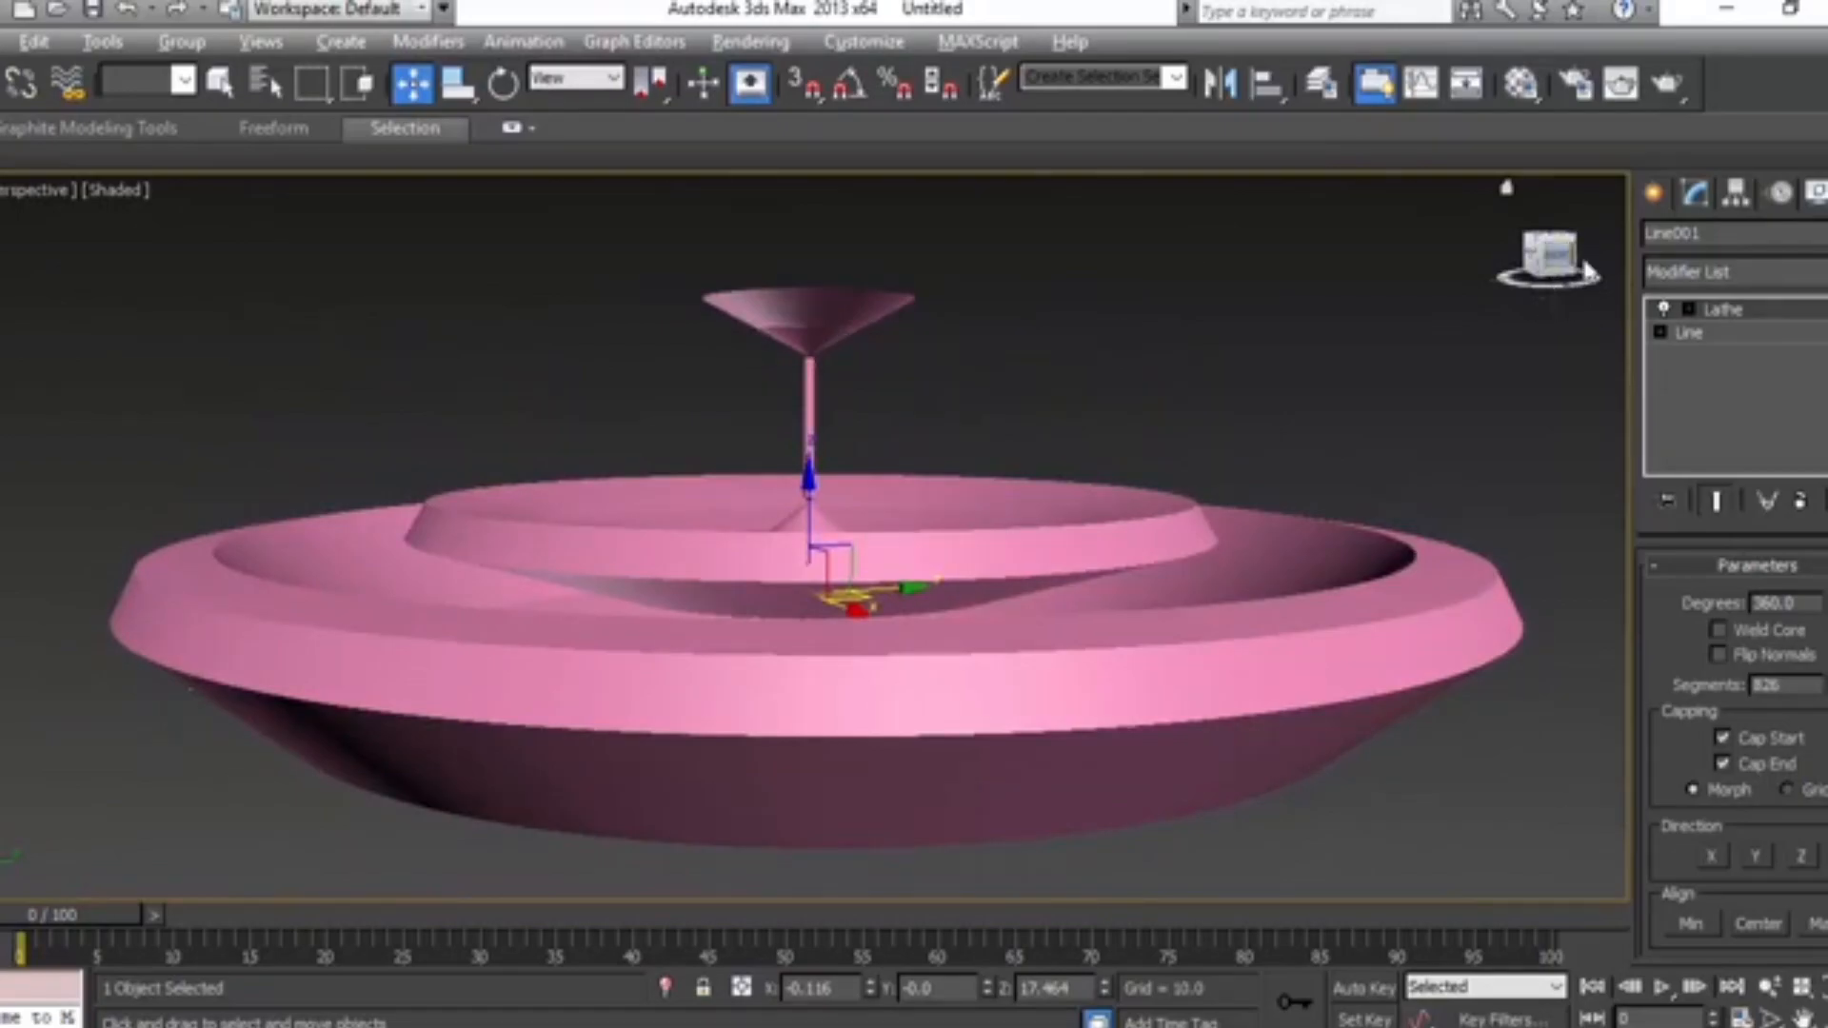
{"action": "left_click_drag", "start_coordinate": [1553, 260], "coordinate": [1676, 280]}
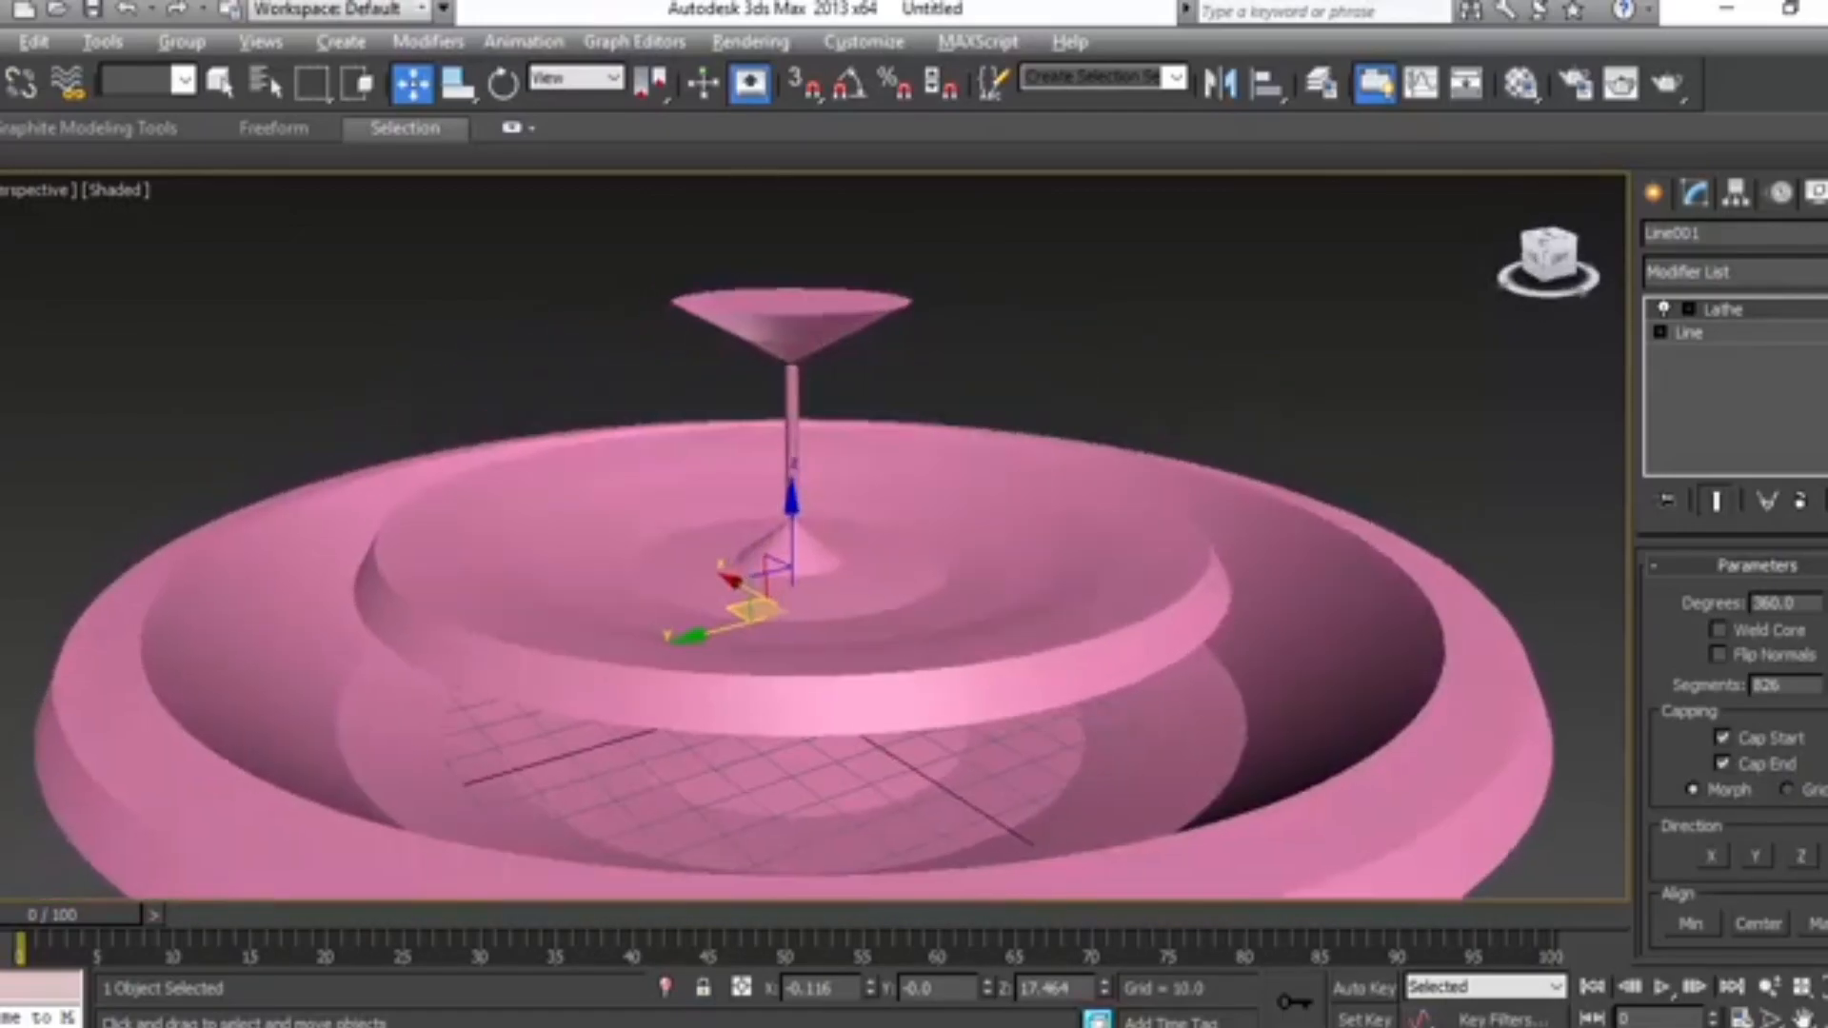
{"action": "middle_click_drag", "start_coordinate": [872, 606], "coordinate": [857, 495]}
{"action": "left_click_drag", "start_coordinate": [1570, 273], "coordinate": [1611, 279]}
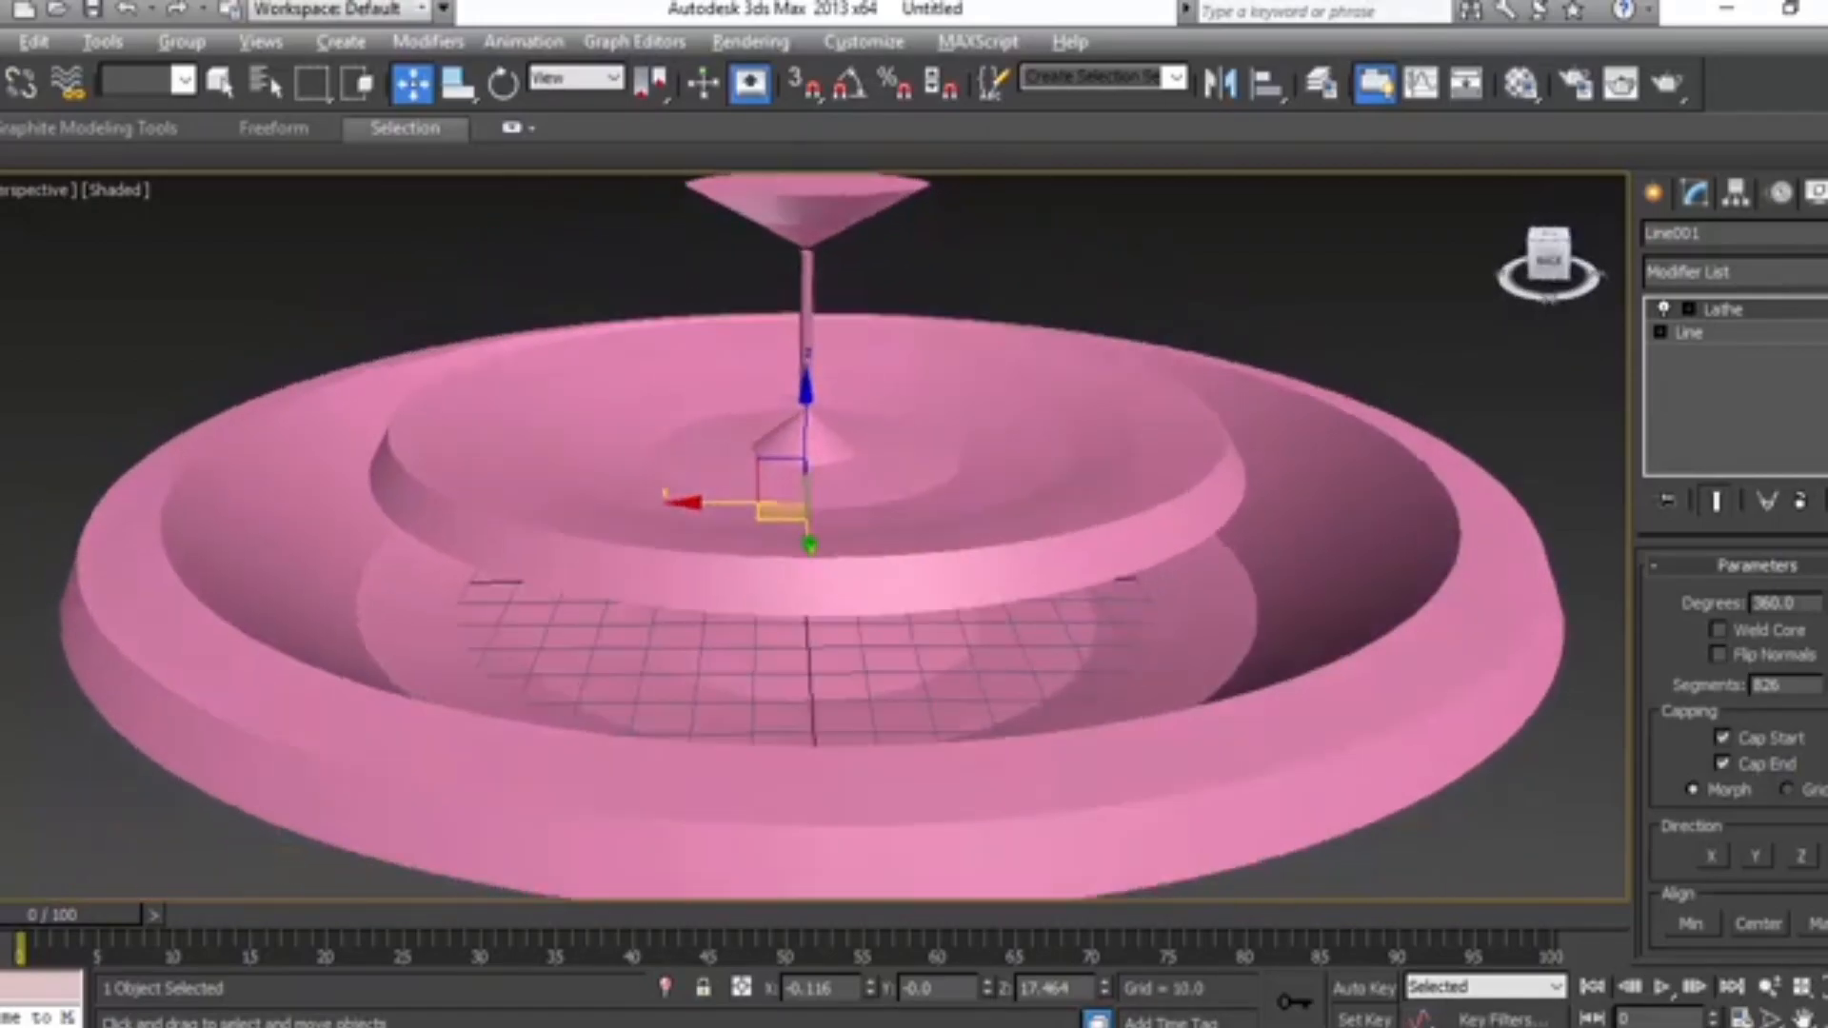
{"action": "middle_click_drag", "start_coordinate": [1054, 492], "coordinate": [1046, 619]}
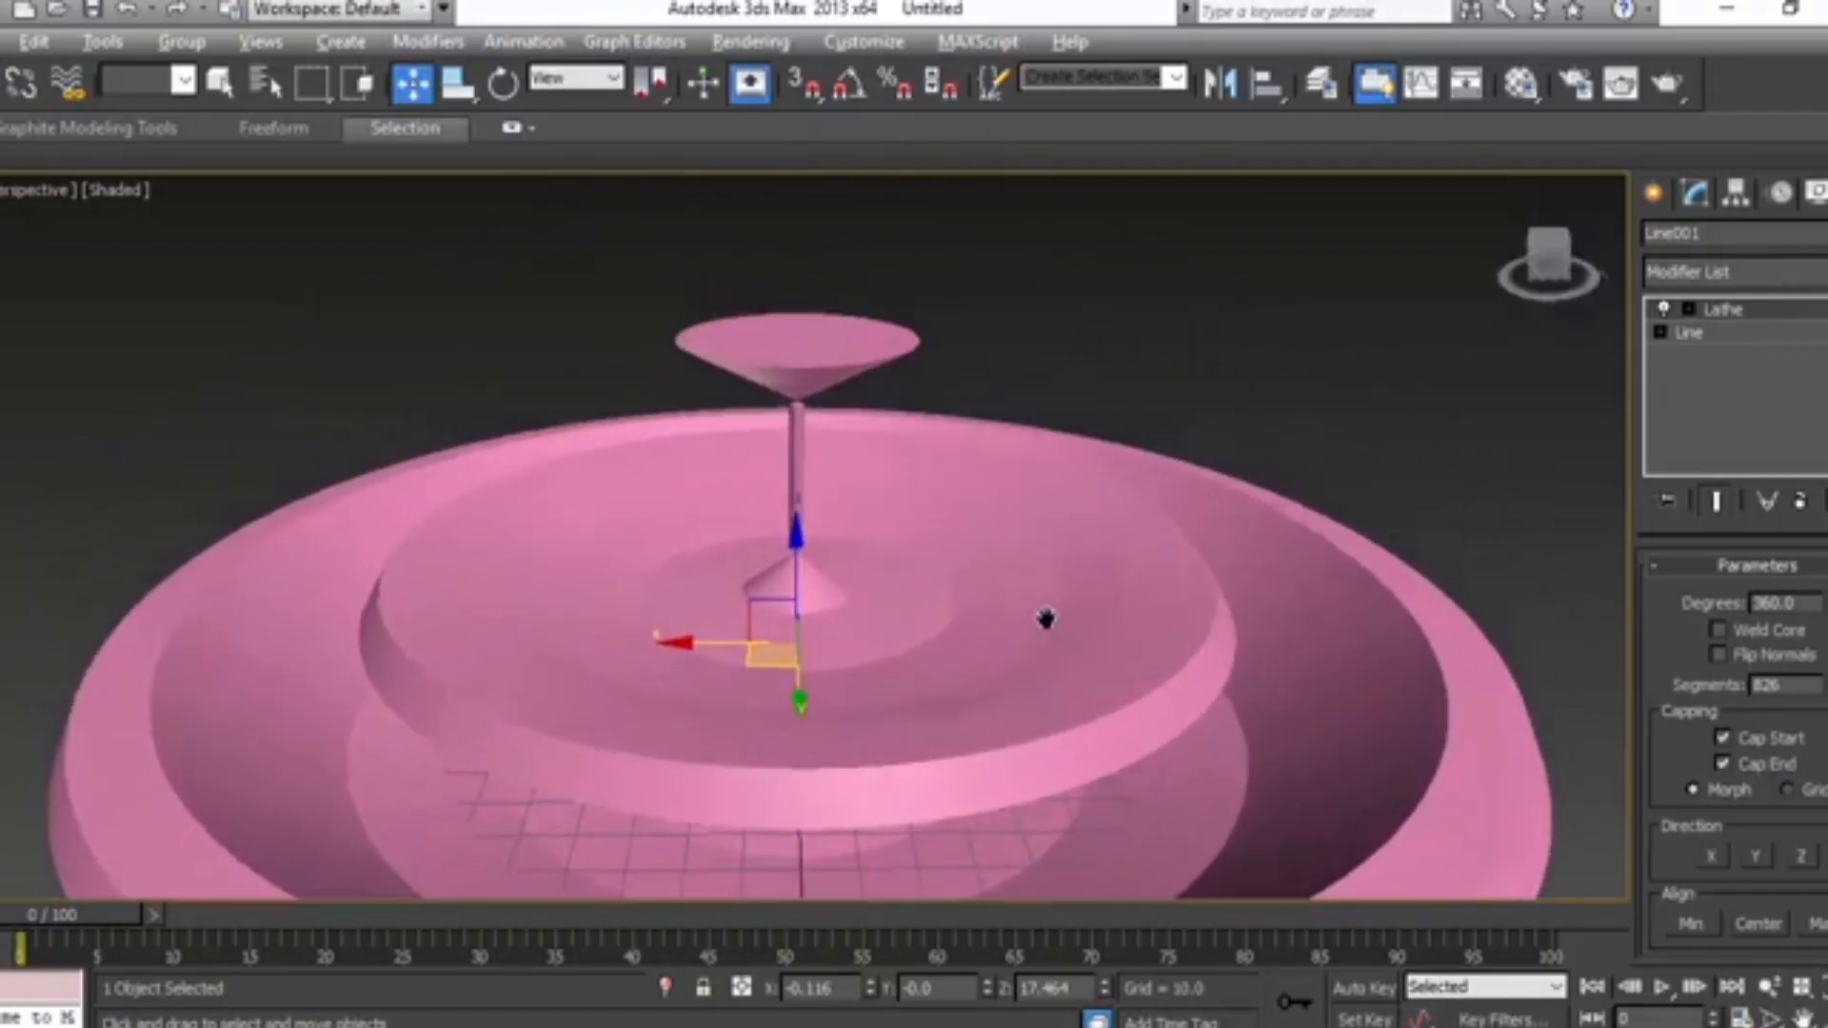
{"action": "mouse_move", "coordinate": [1550, 273]}
{"action": "left_mouse_down"}
{"action": "mouse_move", "coordinate": [1560, 316]}
{"action": "mouse_move", "coordinate": [1573, 261]}
{"action": "mouse_move", "coordinate": [1552, 246]}
{"action": "mouse_move", "coordinate": [1562, 268]}
{"action": "left_mouse_up"}
{"action": "middle_click_drag", "start_coordinate": [1057, 716], "coordinate": [1062, 547]}
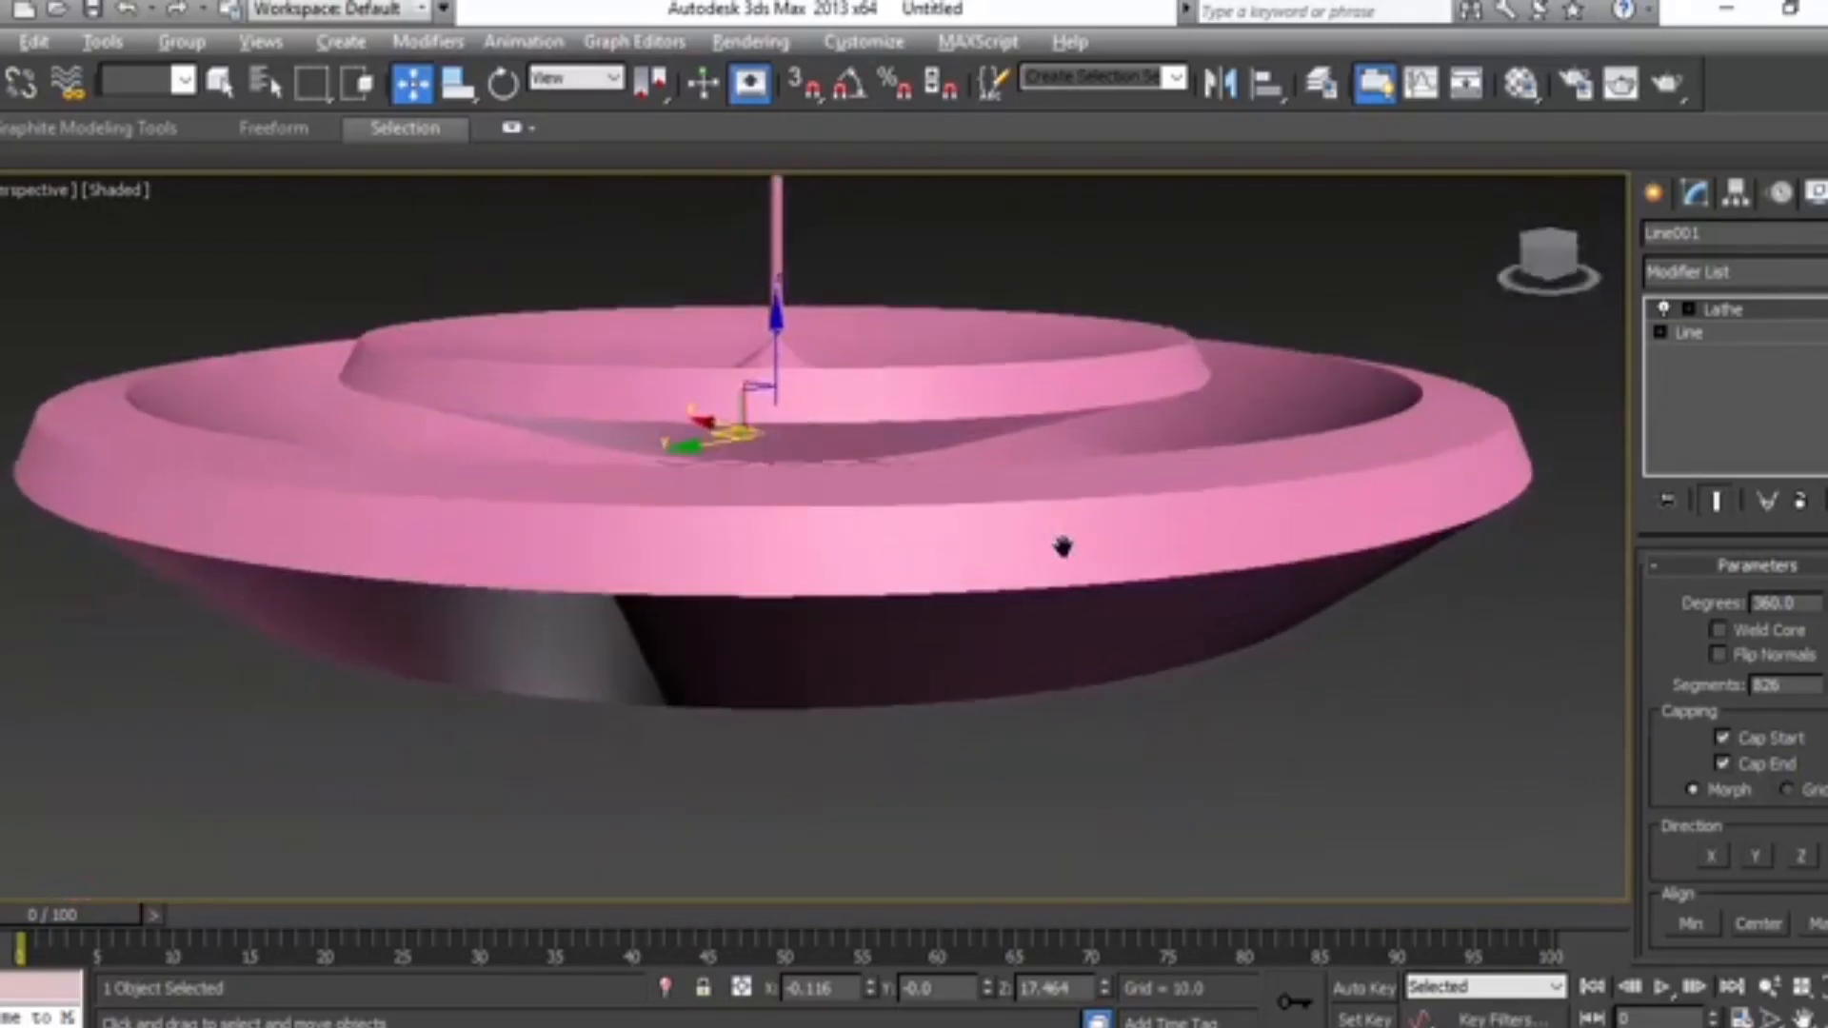
{"action": "mouse_move", "coordinate": [1555, 270]}
{"action": "left_mouse_down"}
{"action": "mouse_move", "coordinate": [1552, 243]}
{"action": "mouse_move", "coordinate": [1565, 273]}
{"action": "left_mouse_up"}
{"action": "middle_click_drag", "start_coordinate": [1104, 457], "coordinate": [1105, 473]}
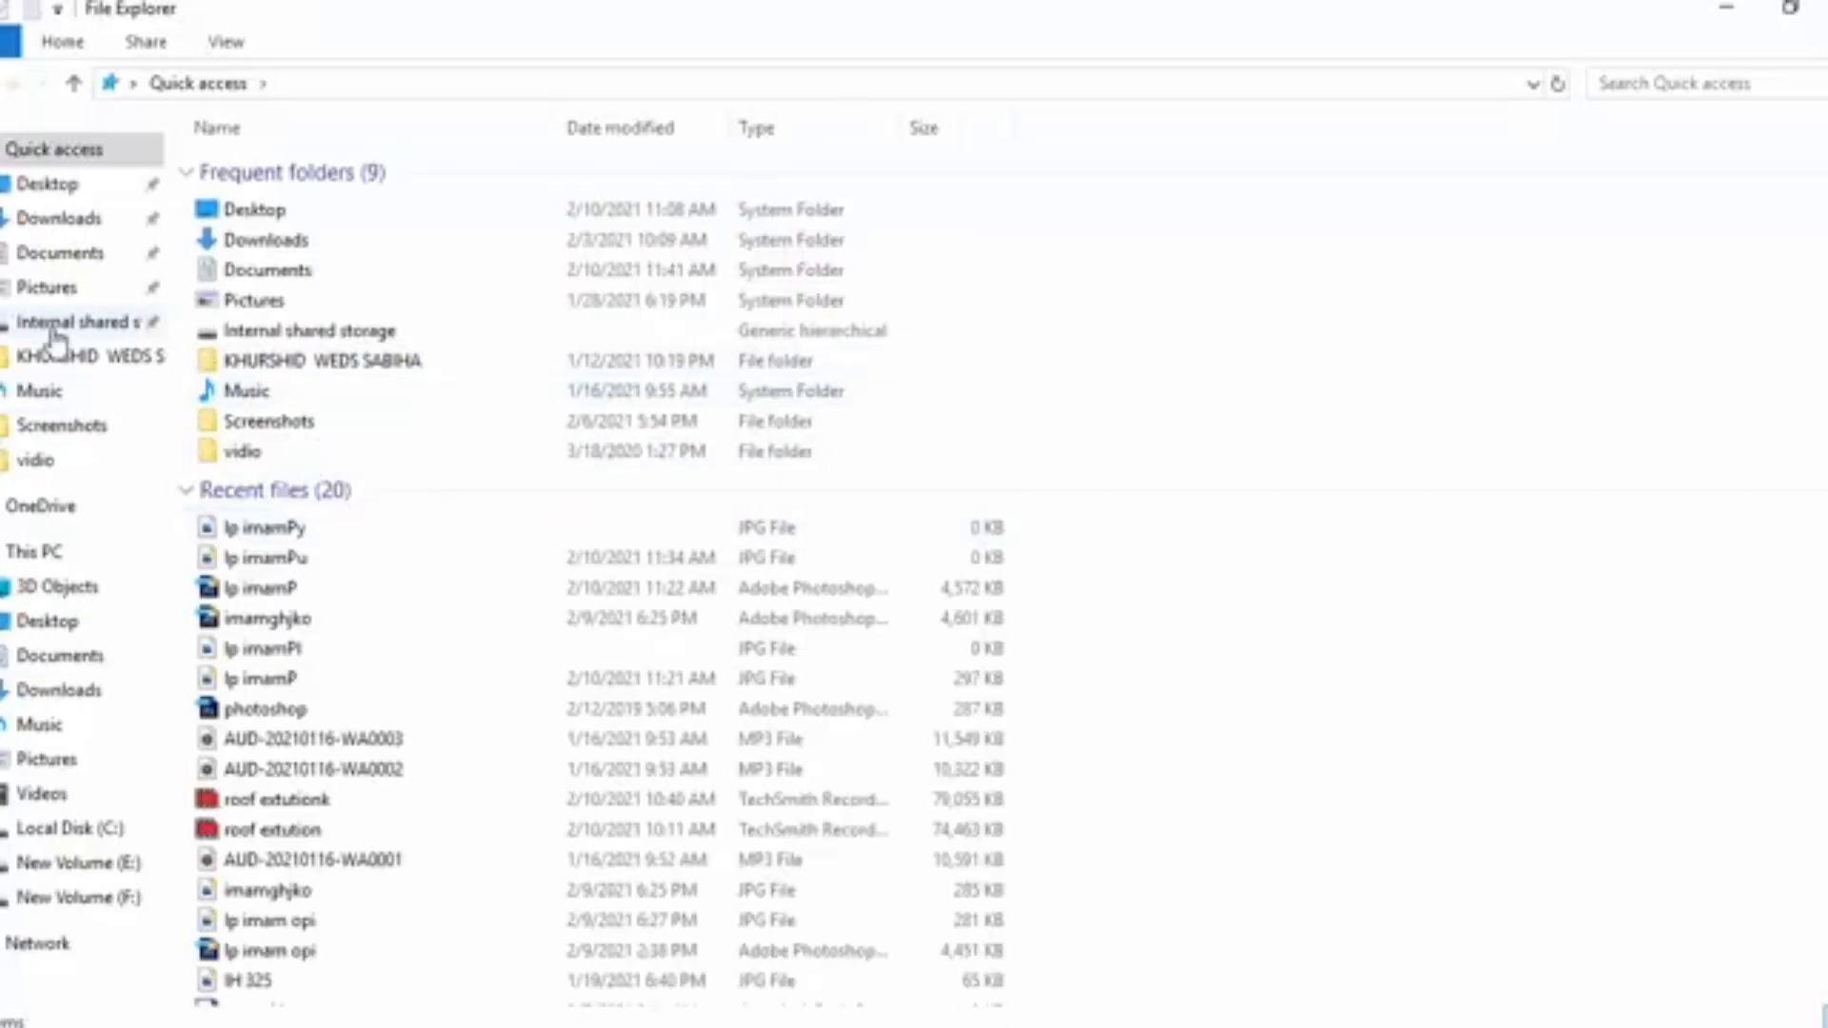
Step: Switch to File Explorer and open the library n material folder on New Volume (E:)
{"action": "left_click", "coordinate": [56, 253]}
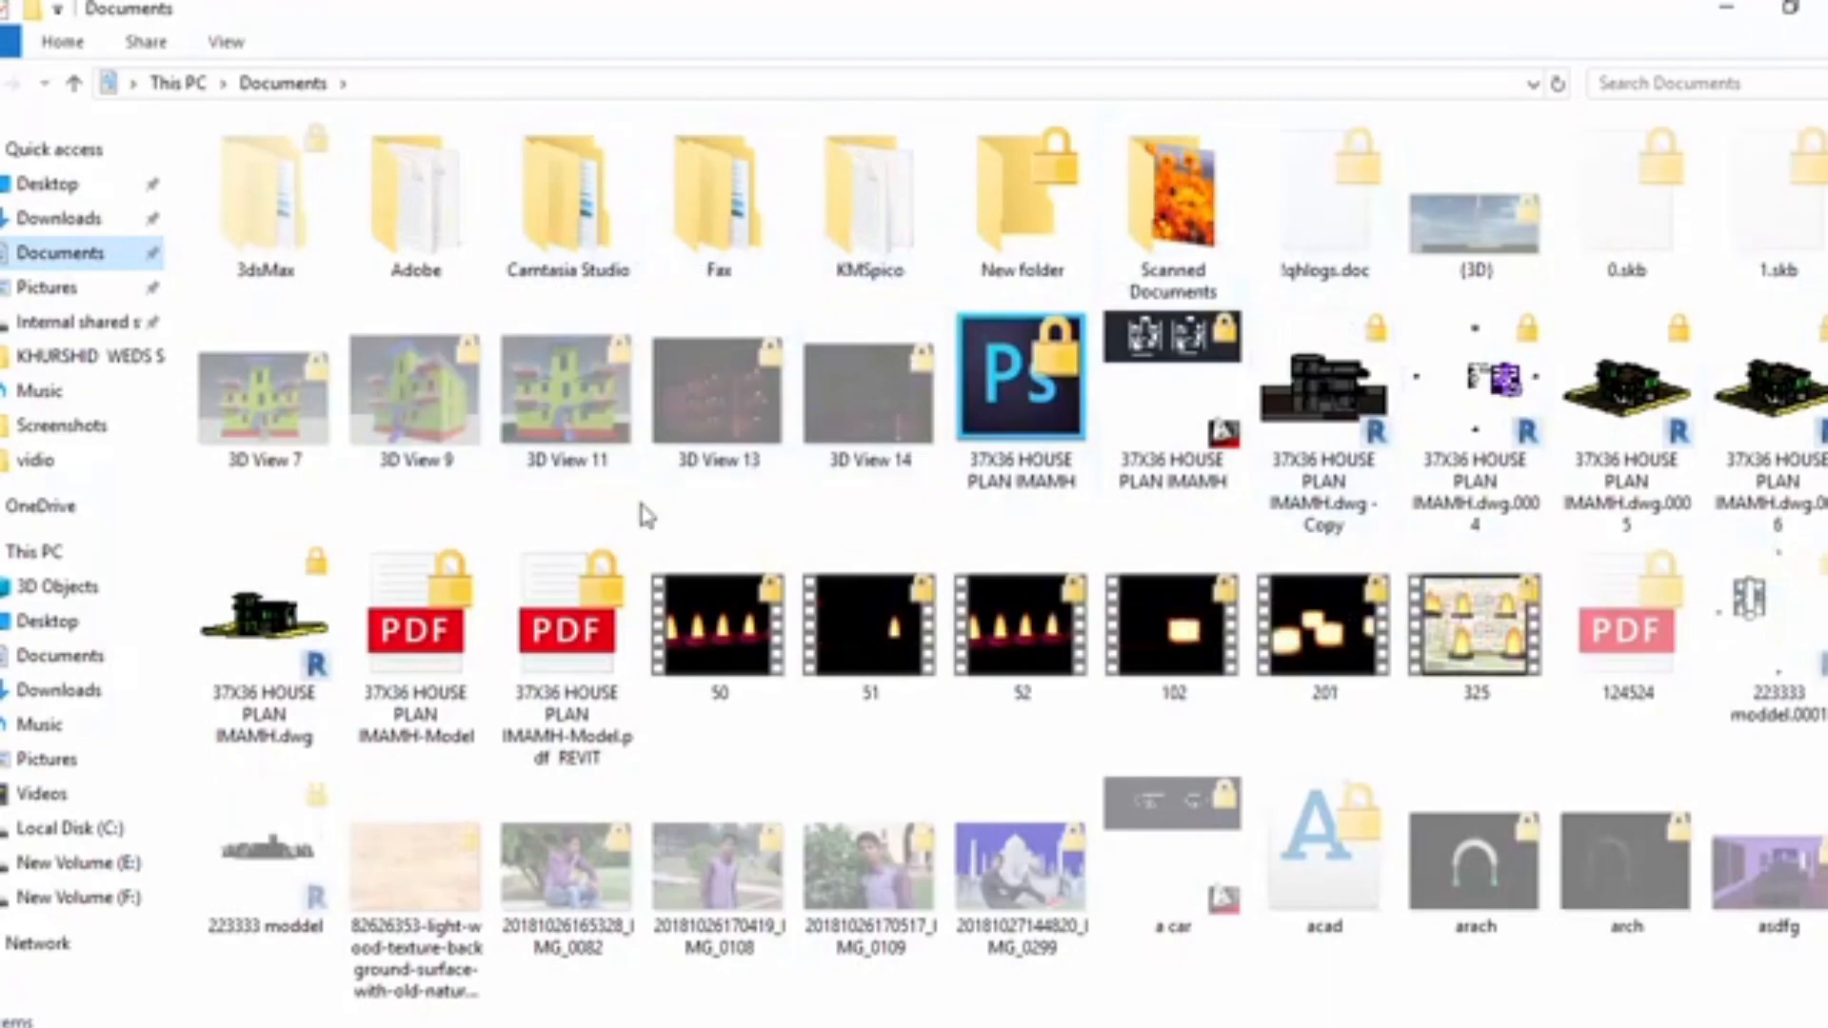
{"action": "left_click", "coordinate": [91, 864]}
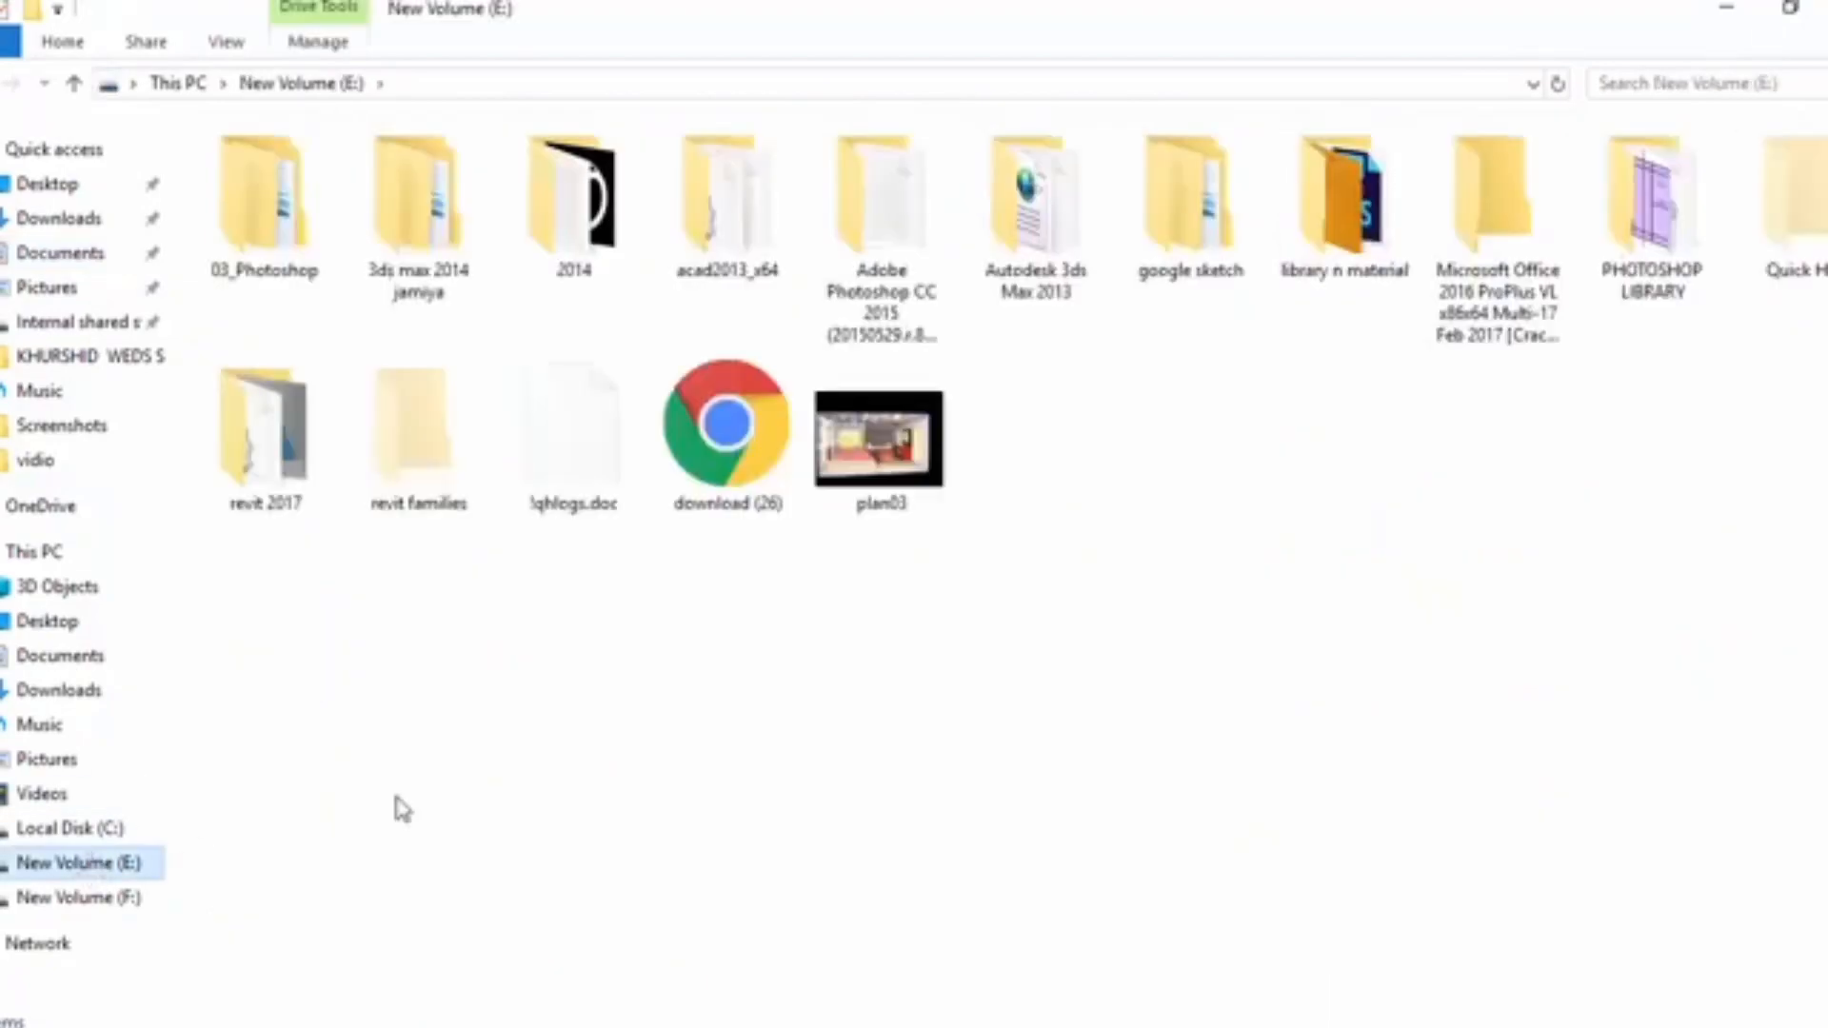
{"action": "double_click", "coordinate": [1346, 248]}
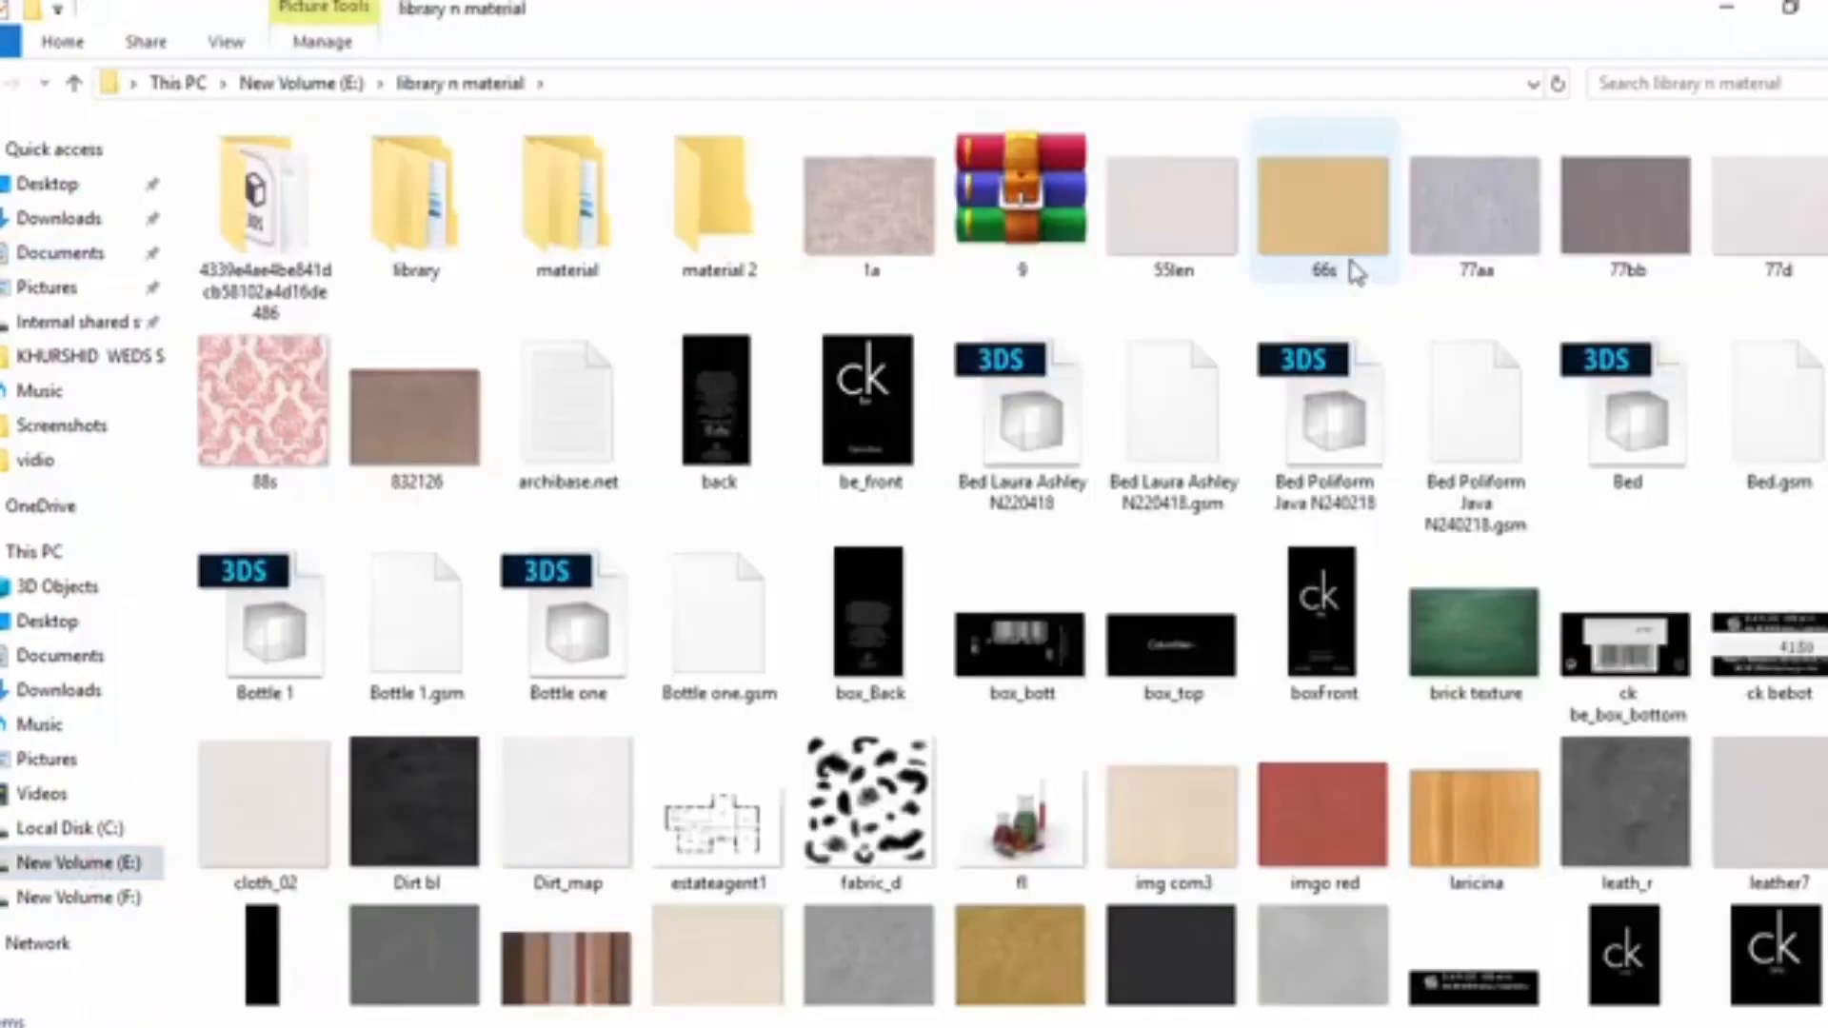
Step: Look through the texture images in the library n material folder
{"action": "scroll", "coordinate": [1764, 490], "scroll_direction": "down", "scroll_amount": 5}
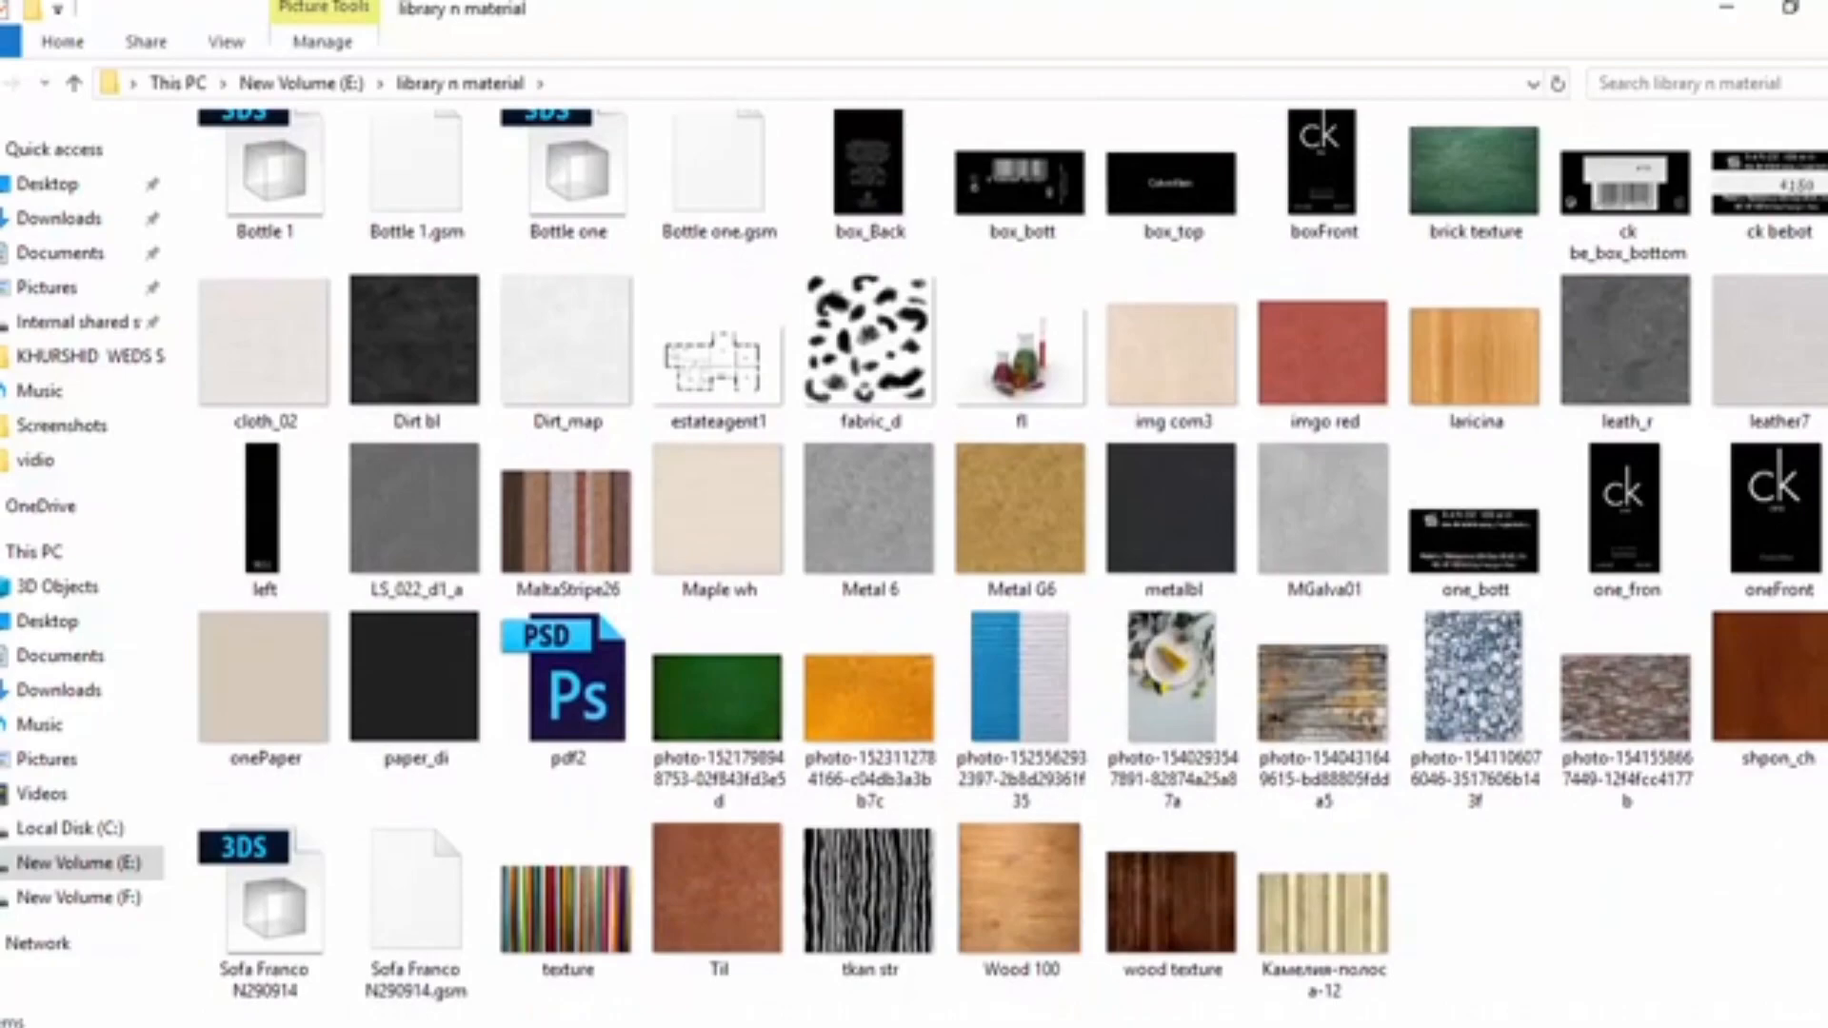
{"action": "scroll", "coordinate": [1011, 557], "scroll_direction": "up", "scroll_amount": 1}
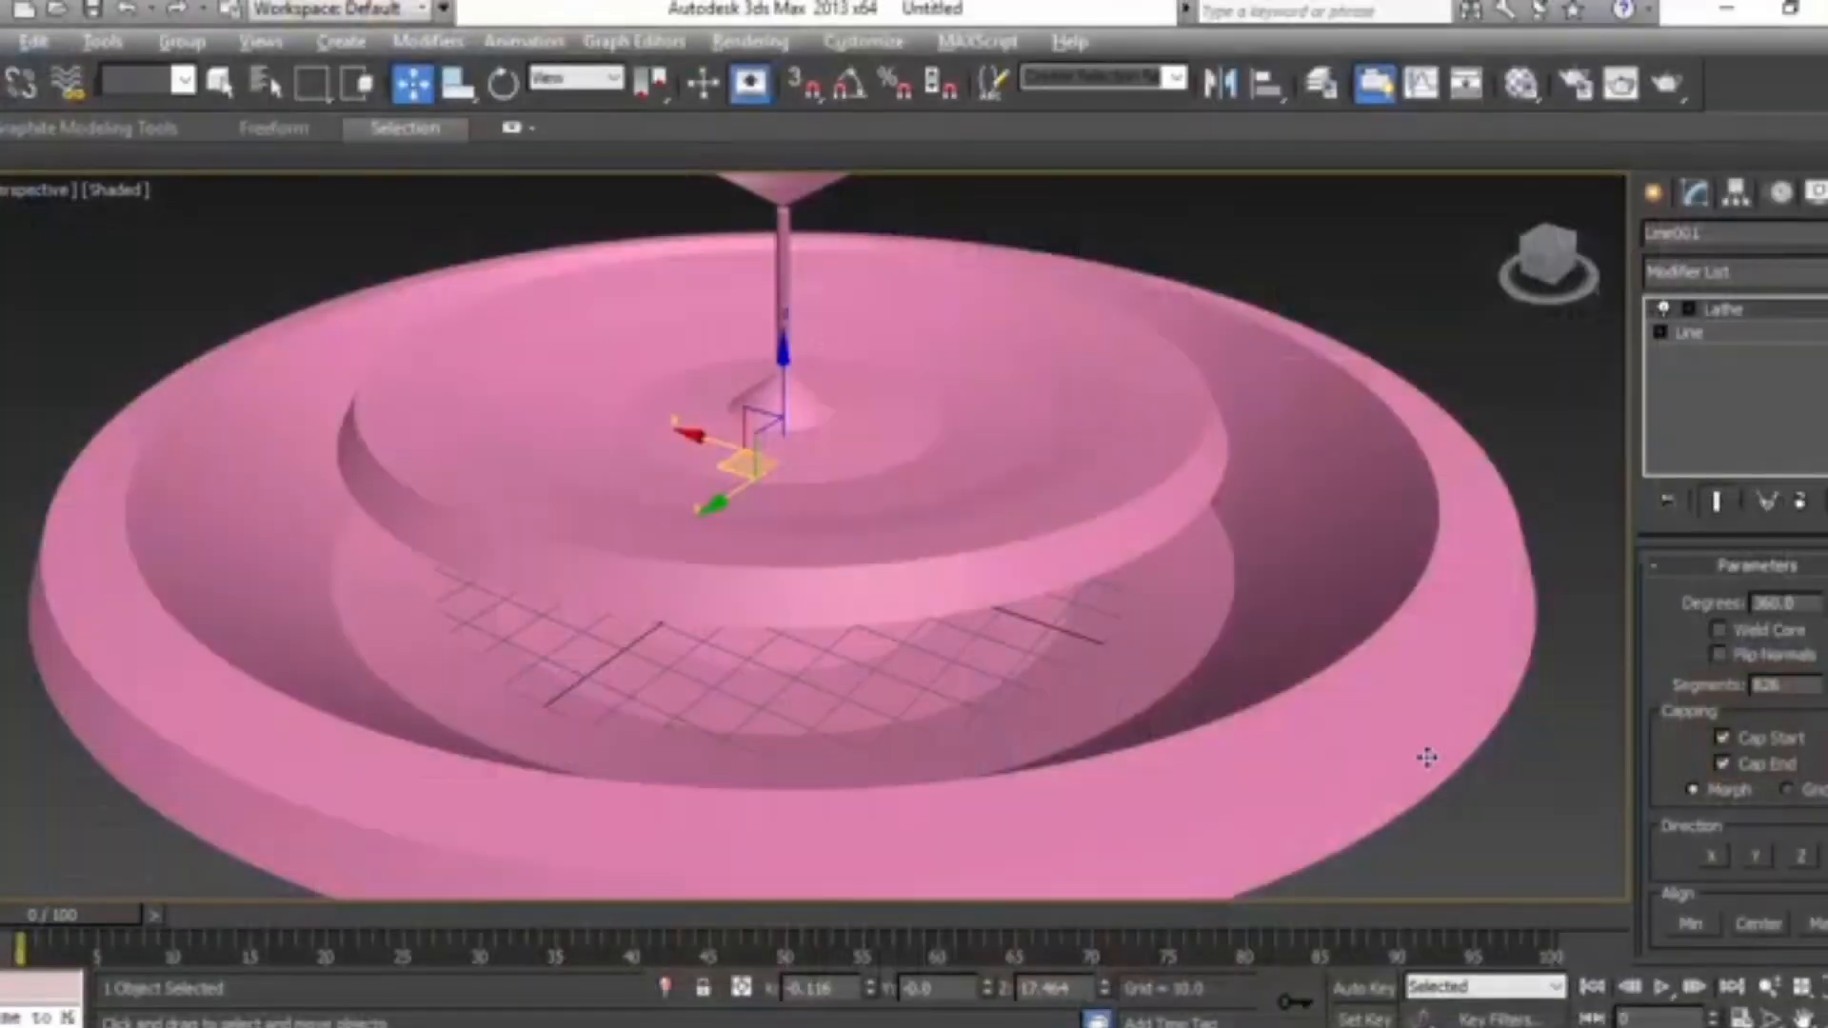
Step: Return to 3ds Max and open the Material Editor, placing it clear of the bowl model
{"action": "key", "text": "m"}
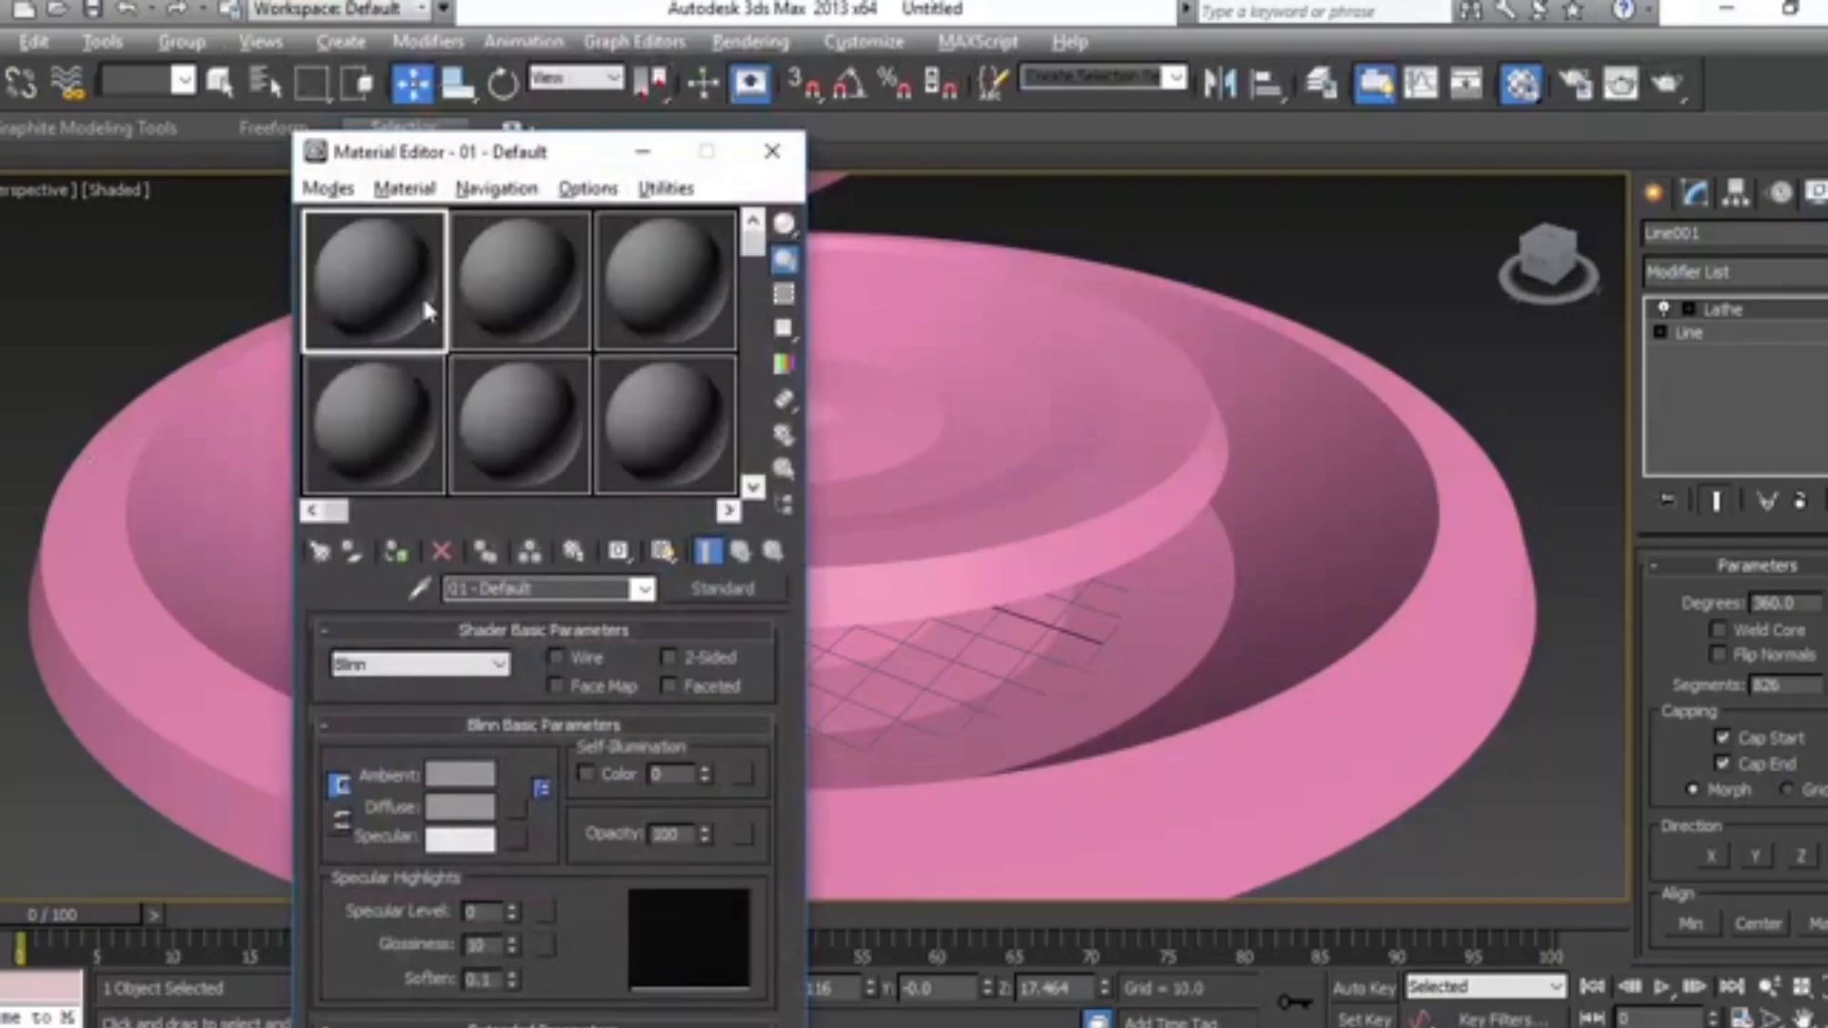
{"action": "left_click_drag", "start_coordinate": [489, 168], "coordinate": [158, 95]}
Step: Switch to File Explorer and open the Textures folder on New Volume (F:)
{"action": "left_click", "coordinate": [191, 1026]}
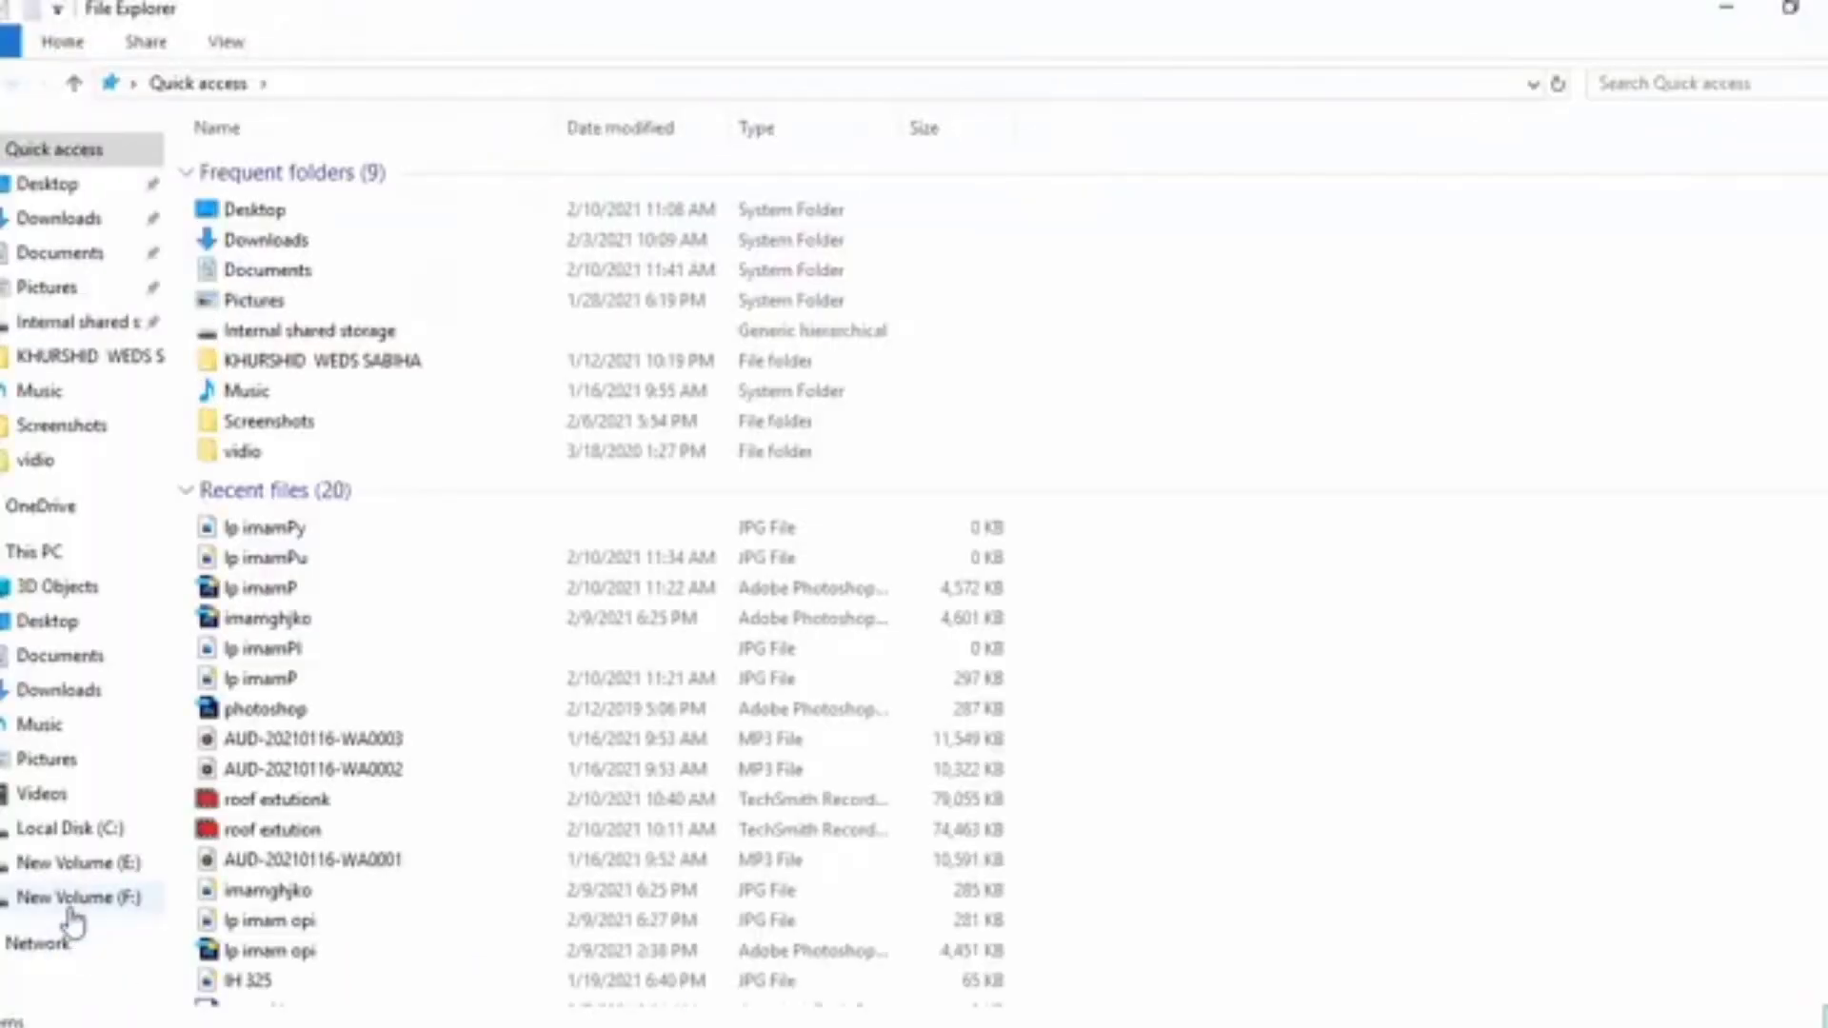
{"action": "left_click", "coordinate": [70, 905]}
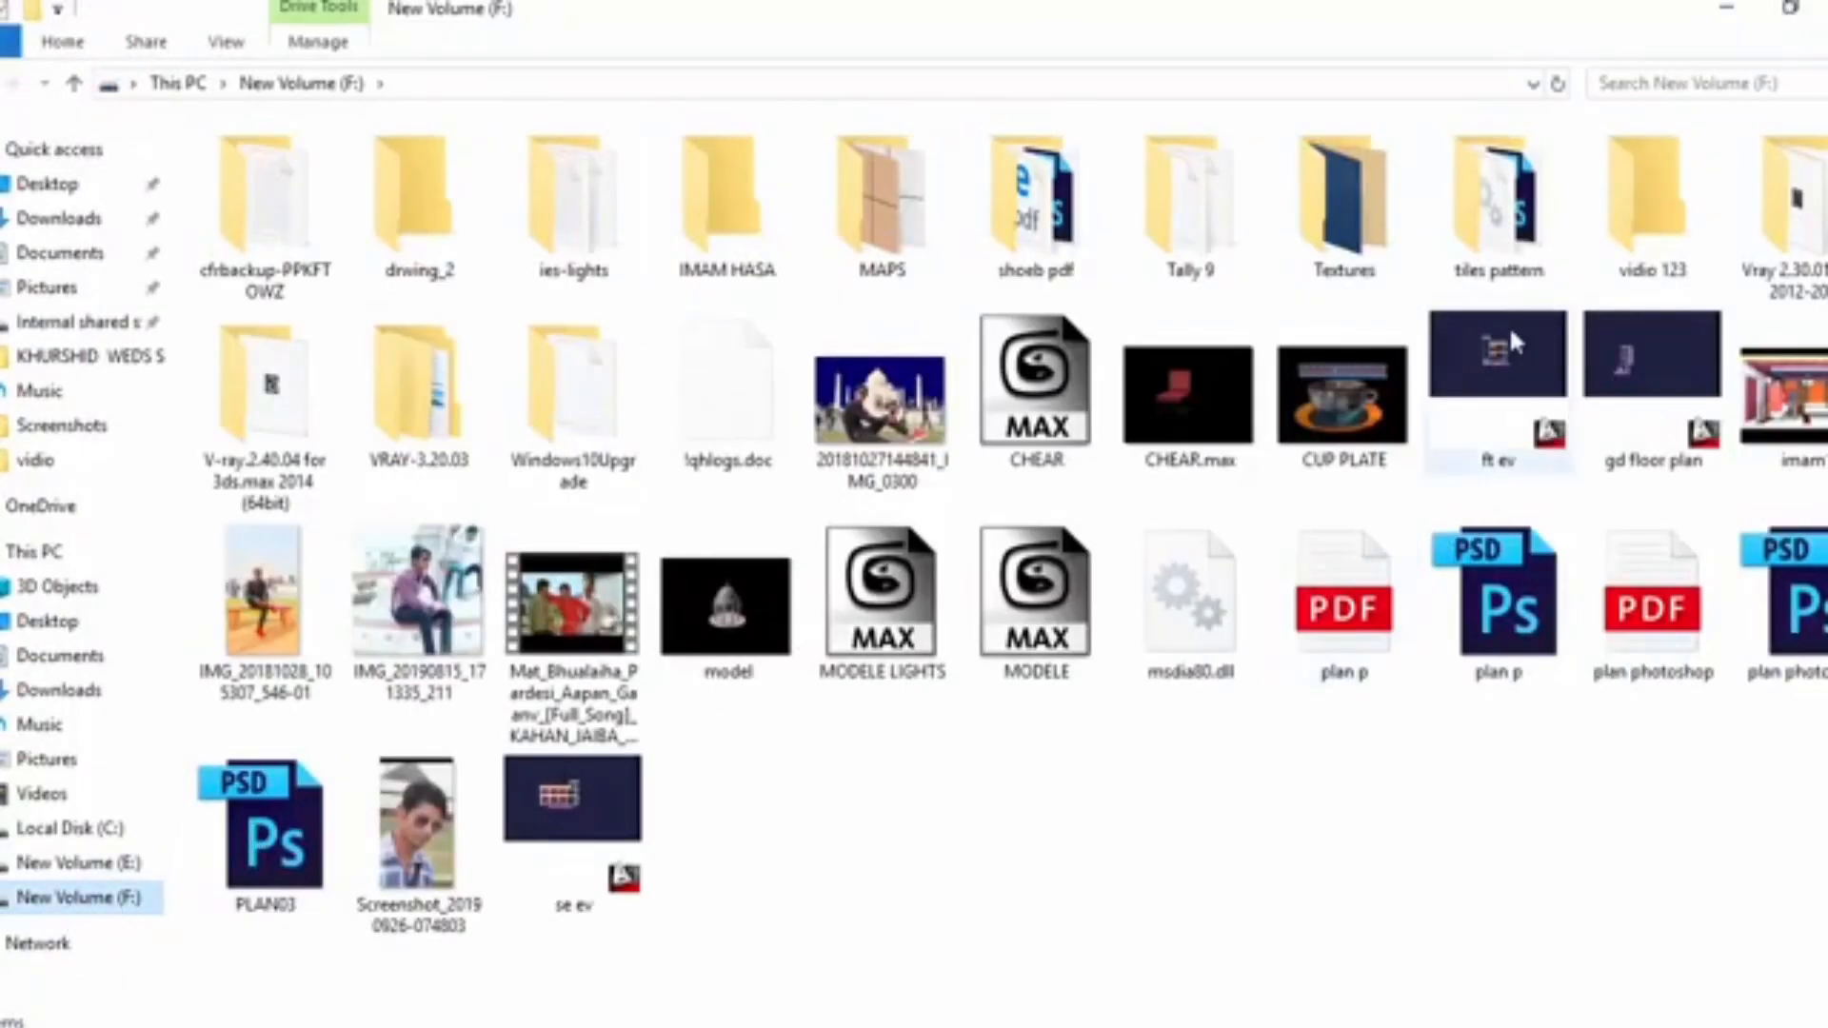
{"action": "double_click", "coordinate": [1347, 238]}
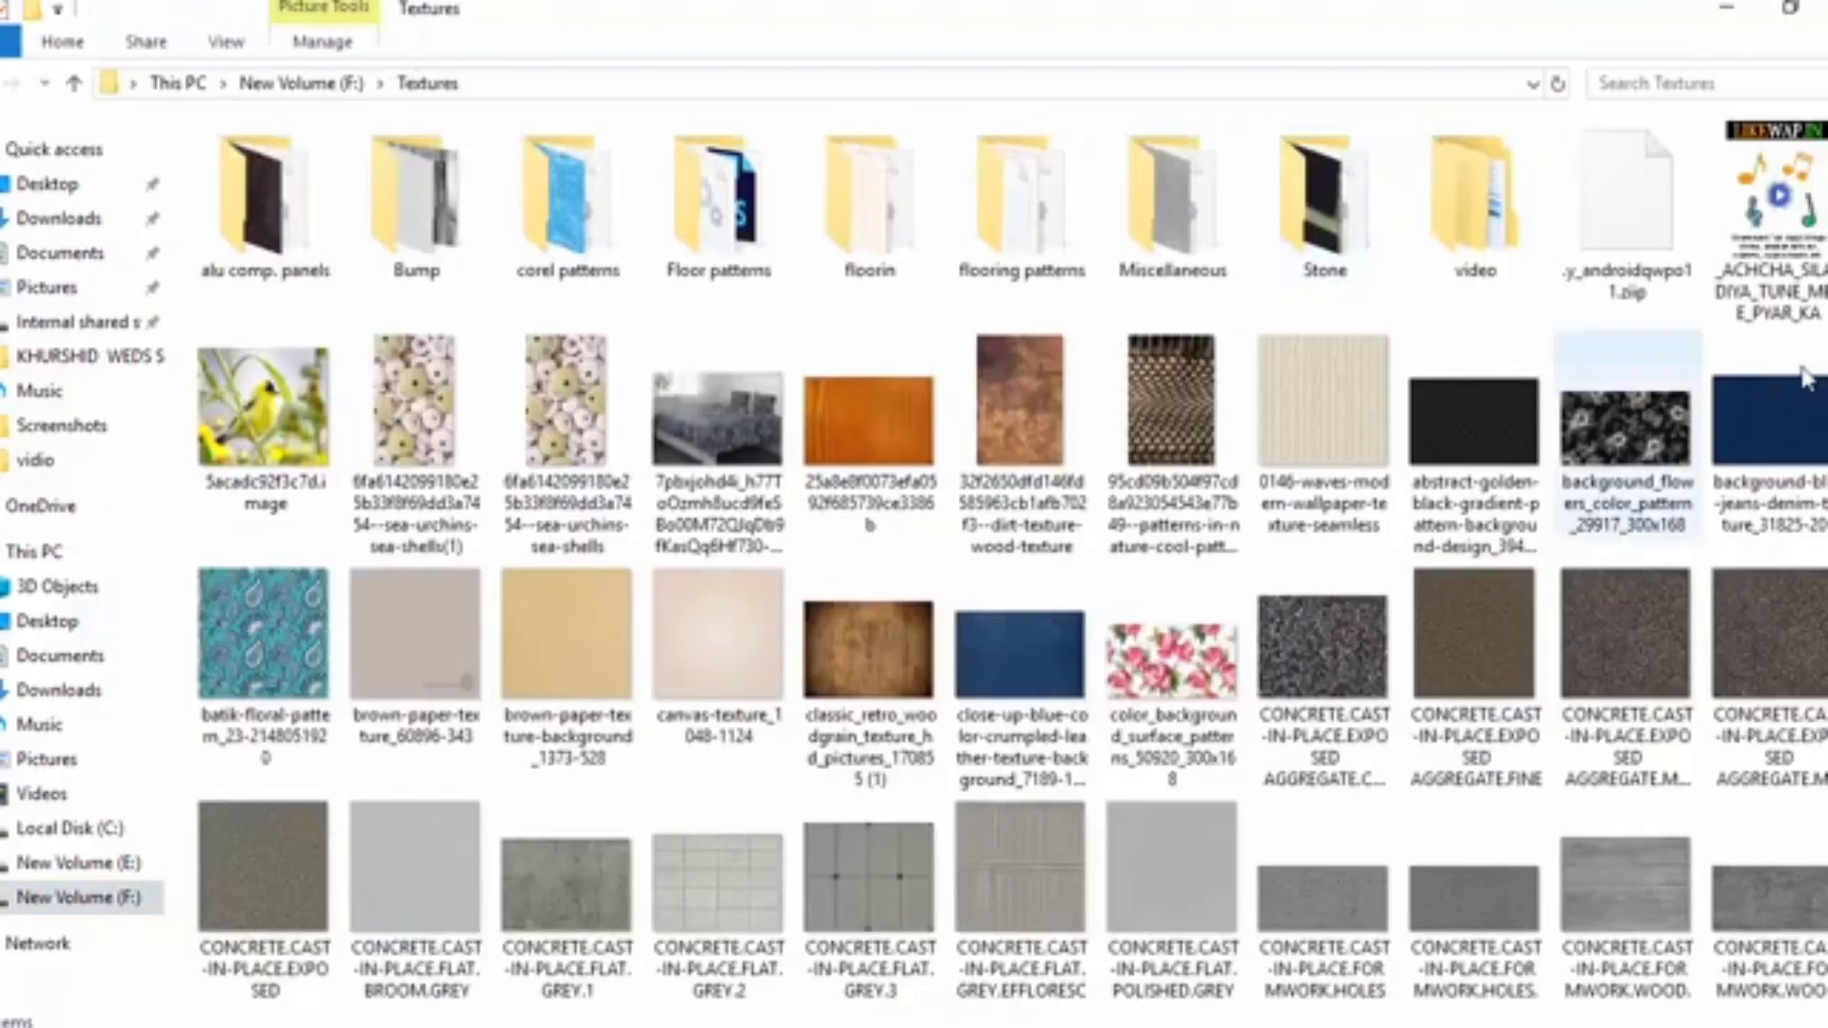
Step: Look through the thumbnails in the Textures folder for a surface image suited to the two-tier bowl
{"action": "scroll", "coordinate": [1011, 558], "scroll_direction": "down", "scroll_amount": 2}
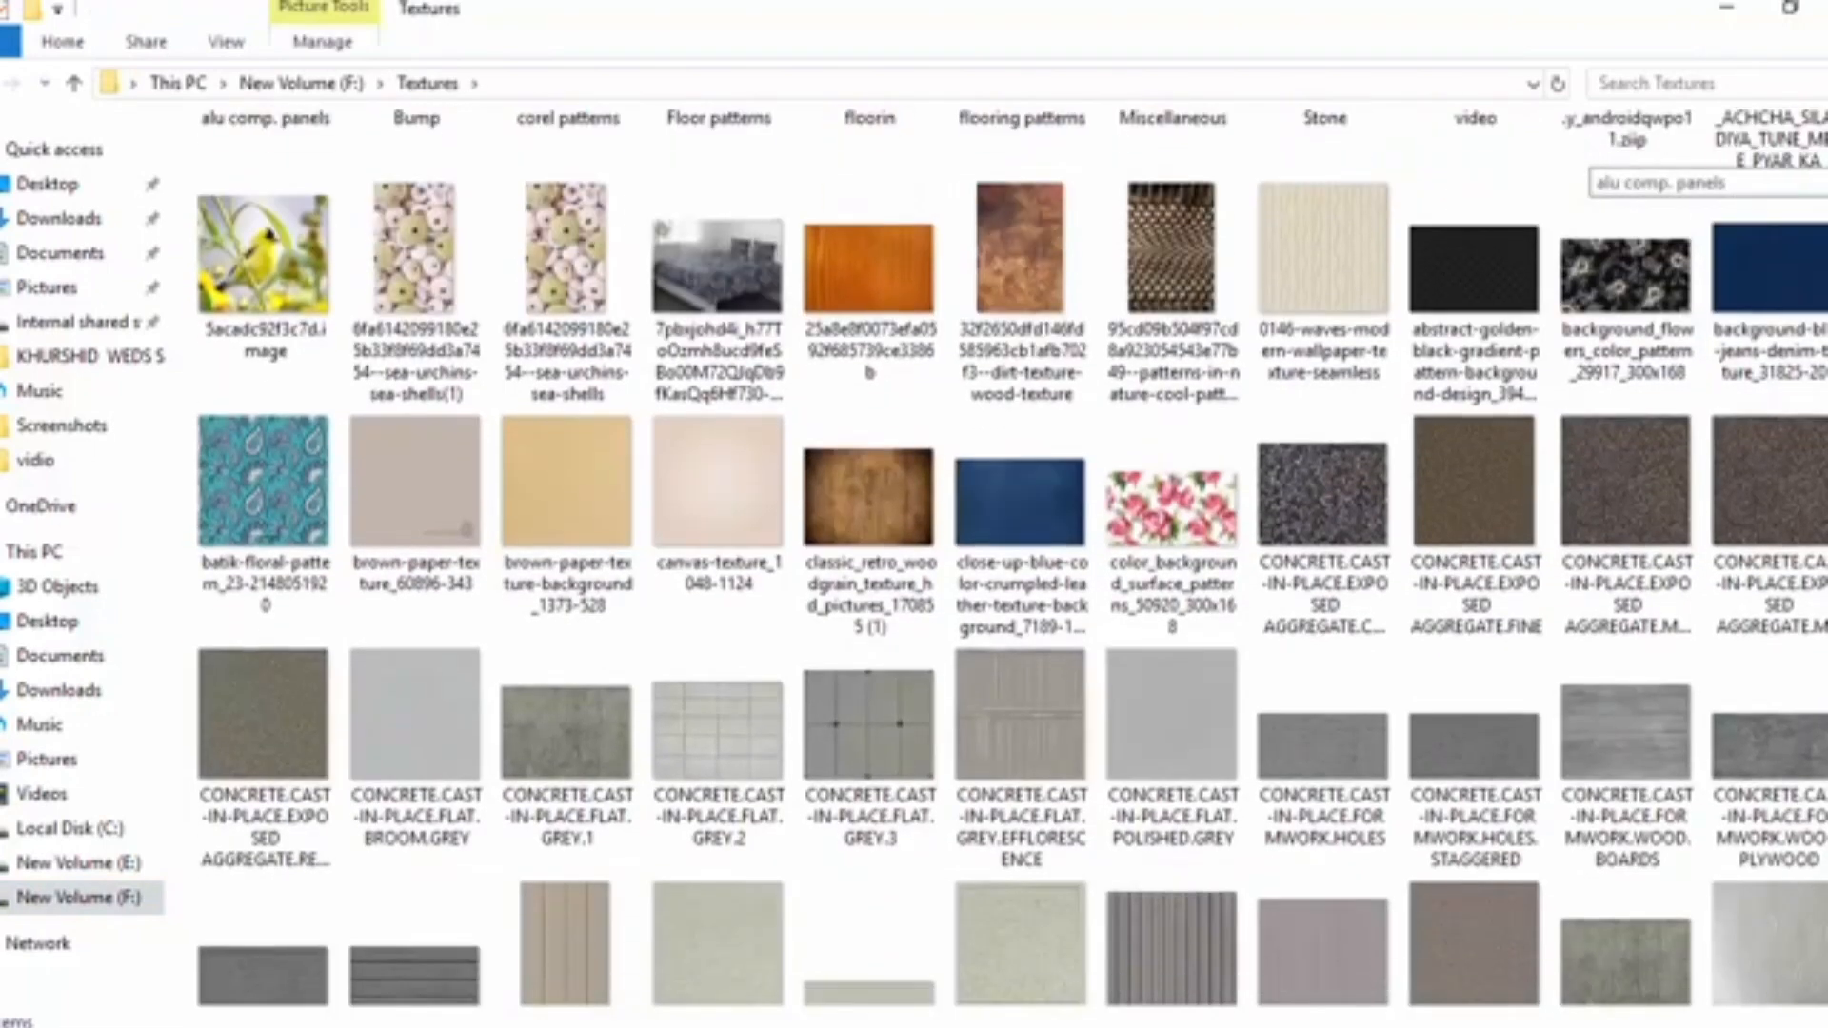
{"action": "scroll", "coordinate": [1011, 558], "scroll_direction": "down", "scroll_amount": 15}
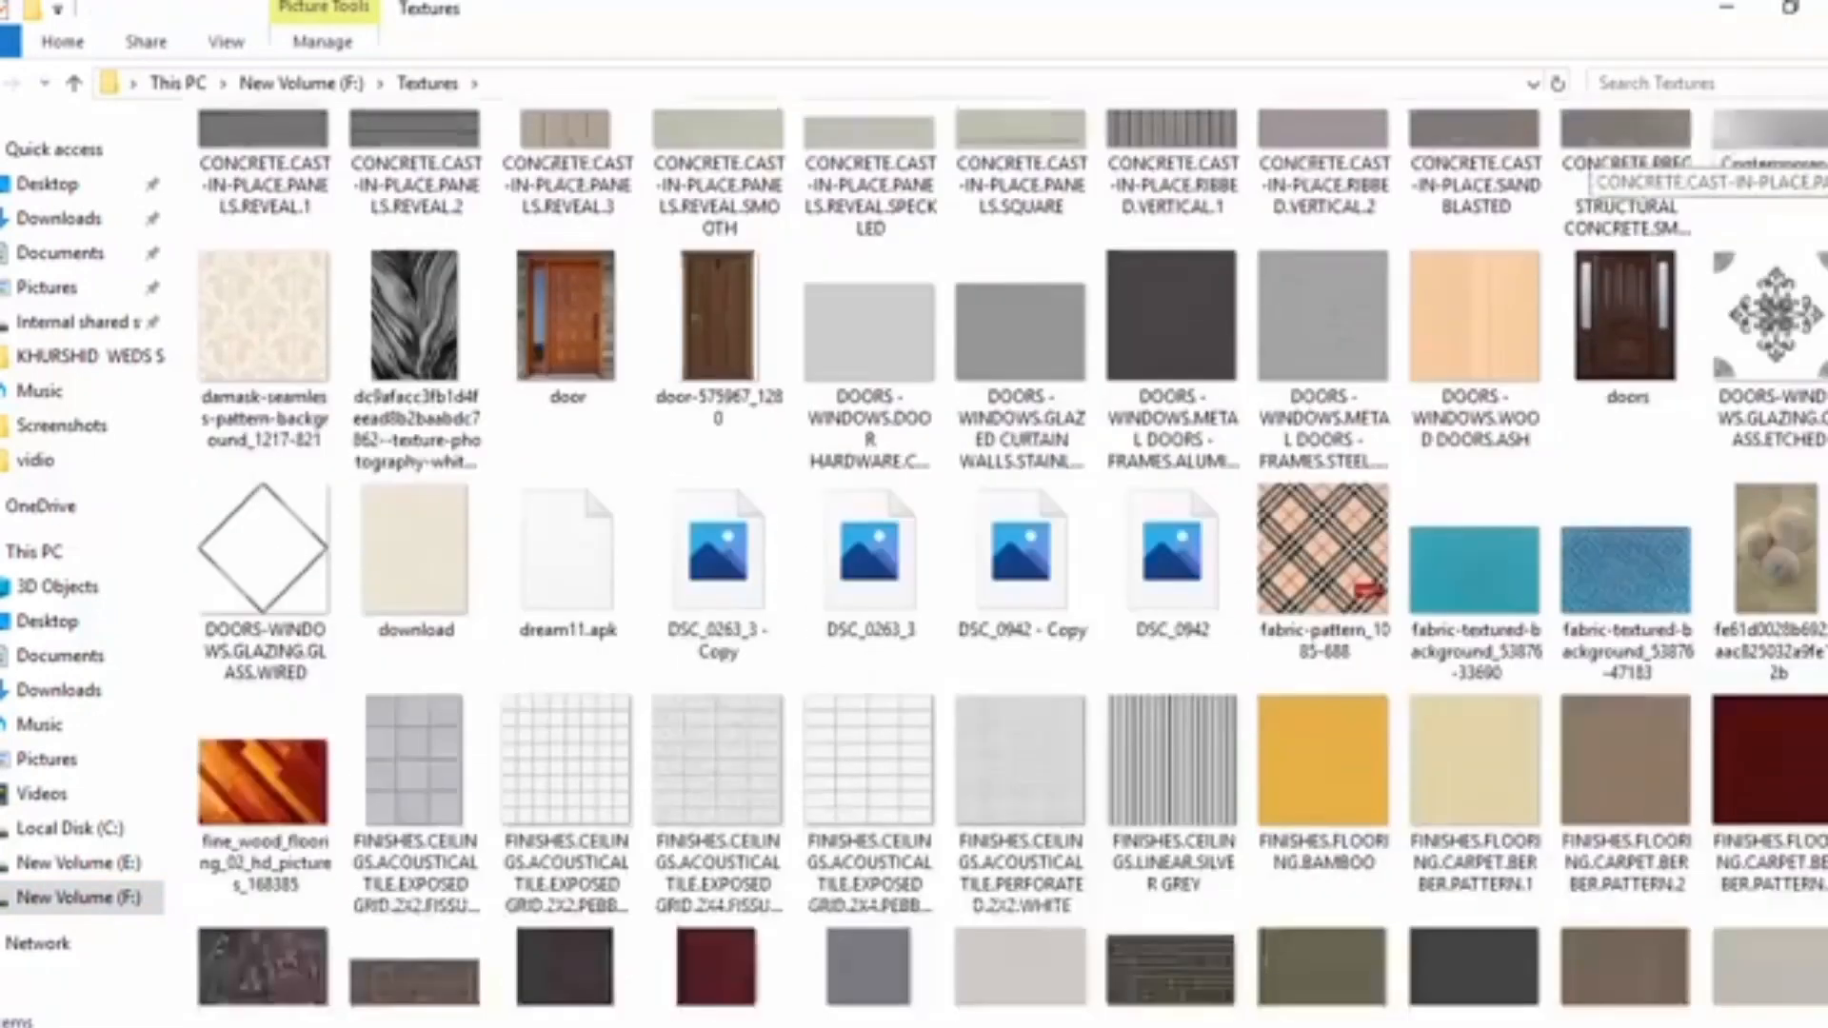
{"action": "scroll", "coordinate": [1011, 558], "scroll_direction": "down", "scroll_amount": 5}
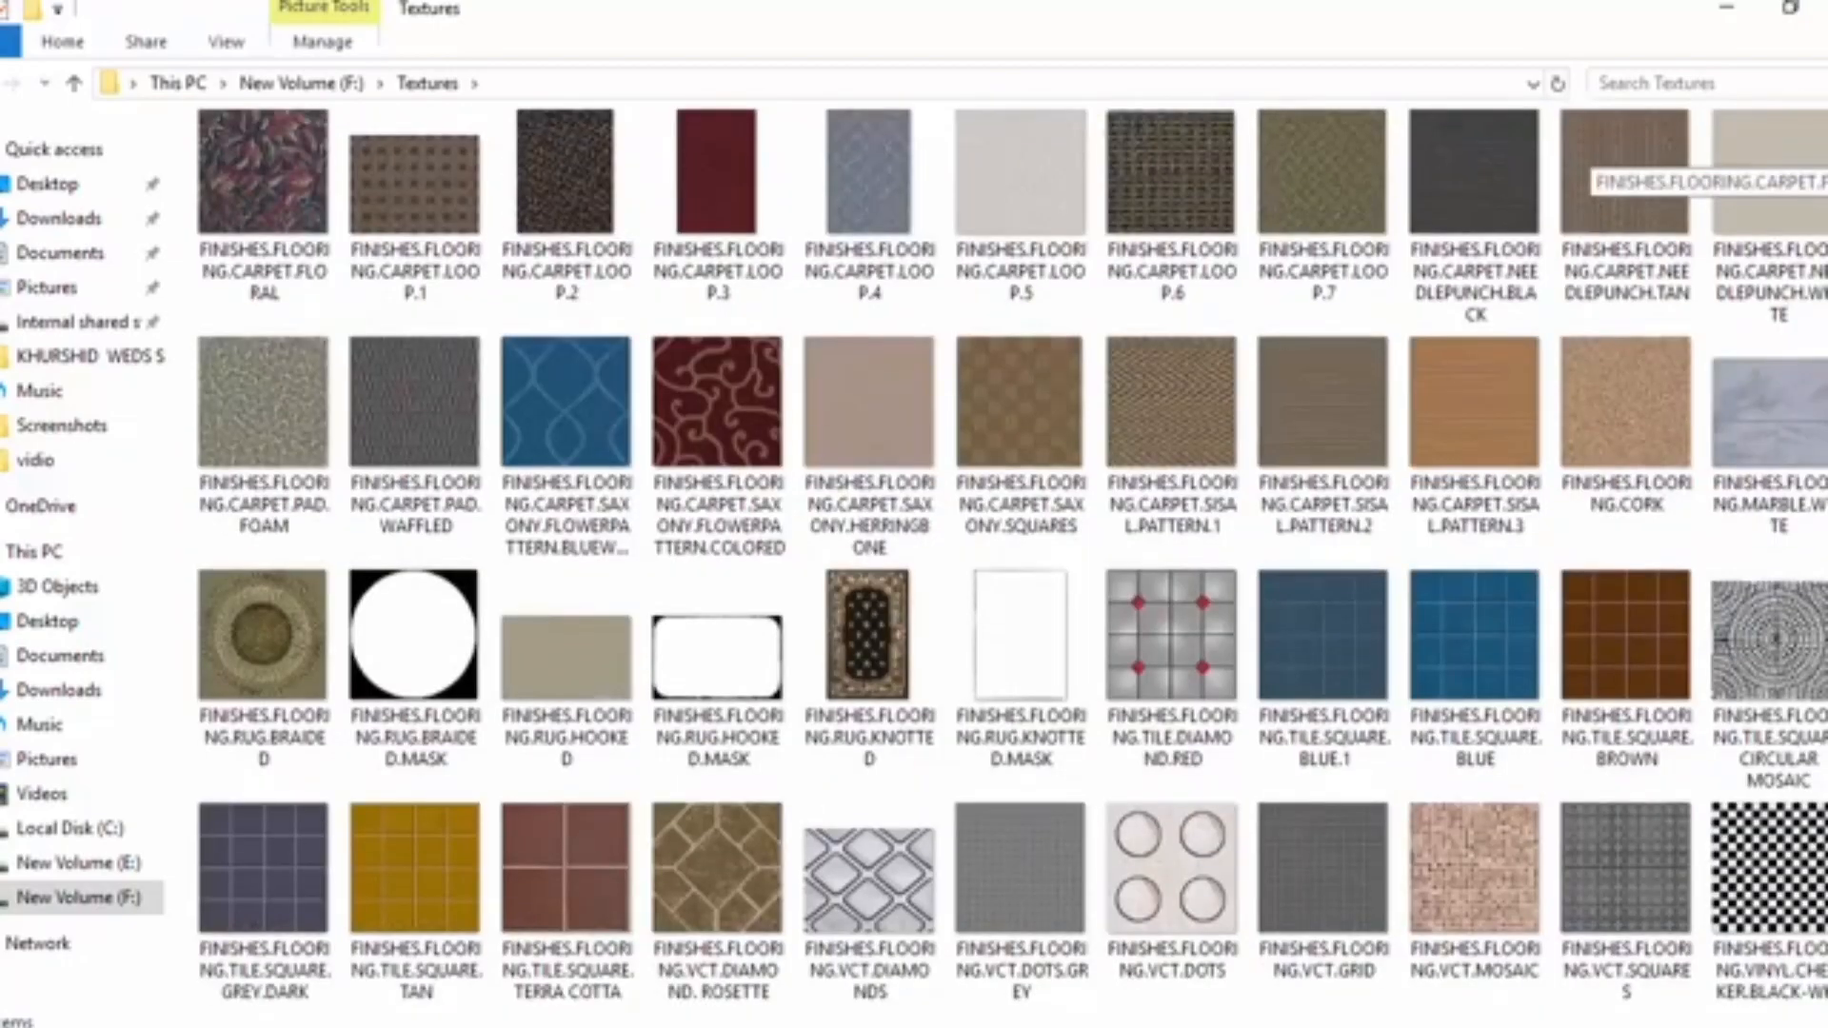
{"action": "scroll", "coordinate": [1011, 558], "scroll_direction": "down", "scroll_amount": 5}
{"action": "scroll", "coordinate": [1619, 162], "scroll_direction": "down", "scroll_amount": 5}
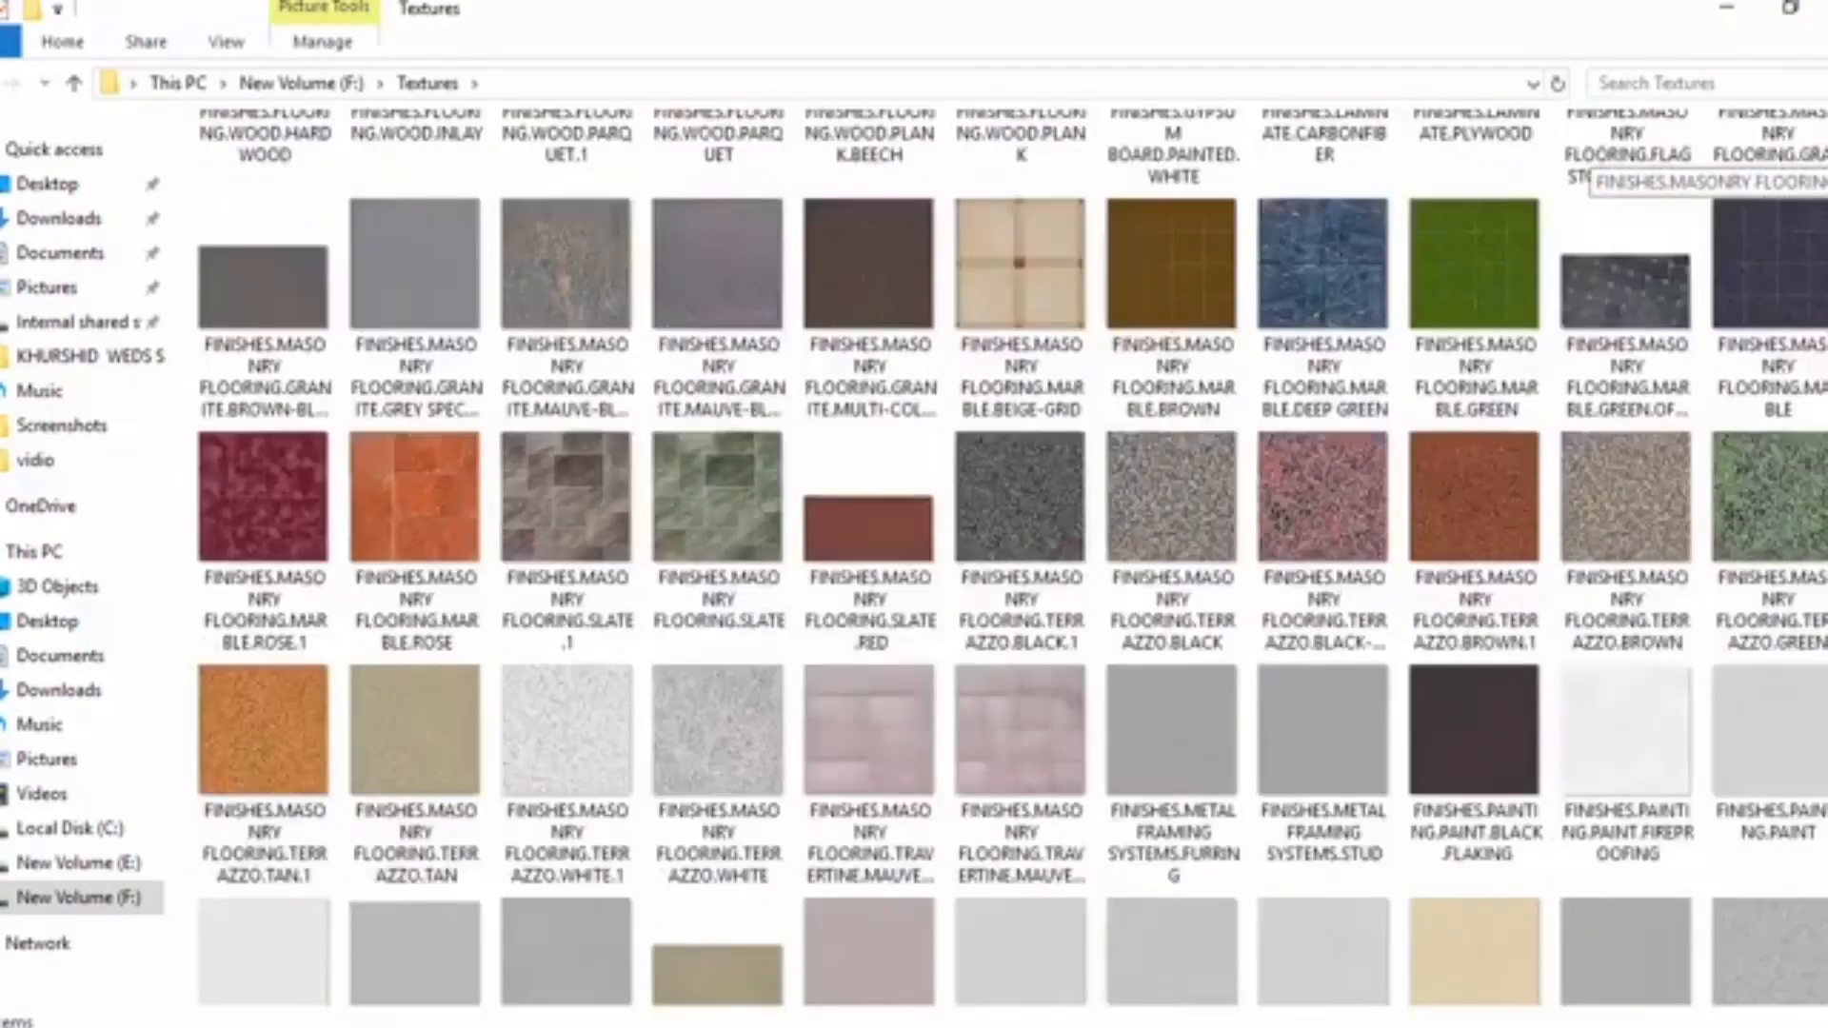
{"action": "scroll", "coordinate": [1619, 161], "scroll_direction": "down", "scroll_amount": 14}
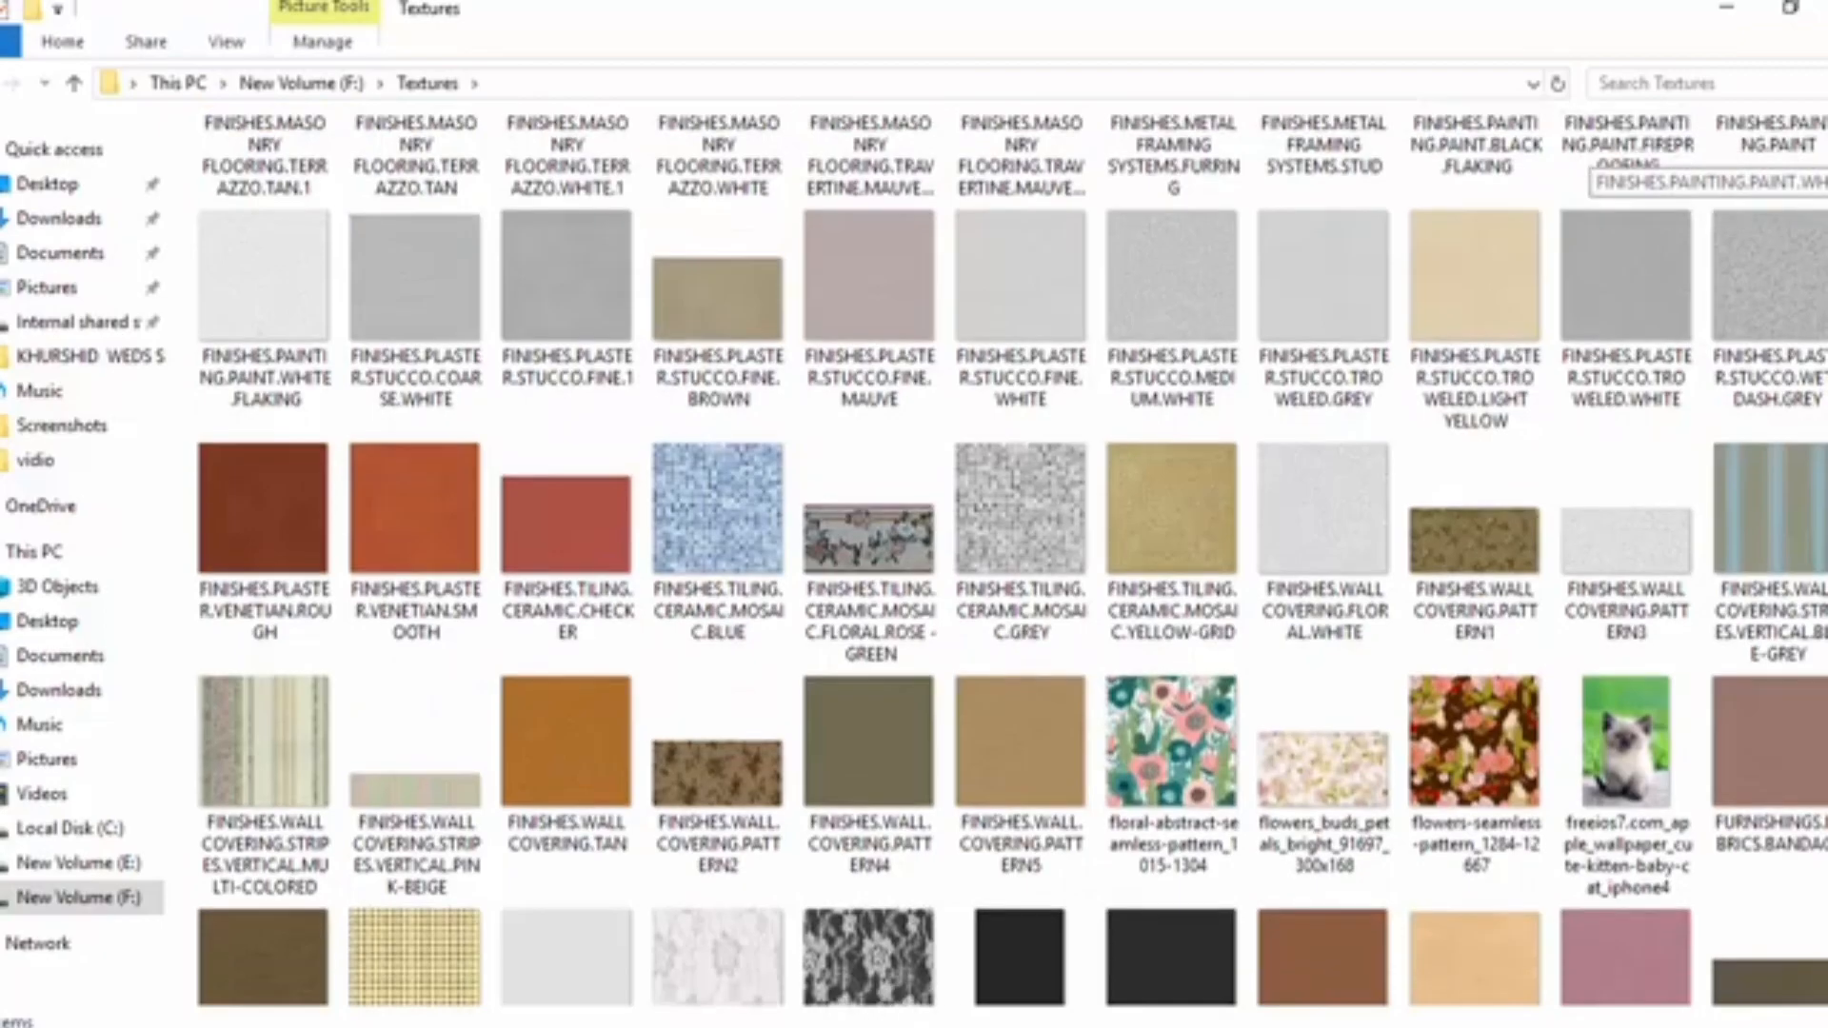
{"action": "scroll", "coordinate": [1618, 162], "scroll_direction": "down", "scroll_amount": 3}
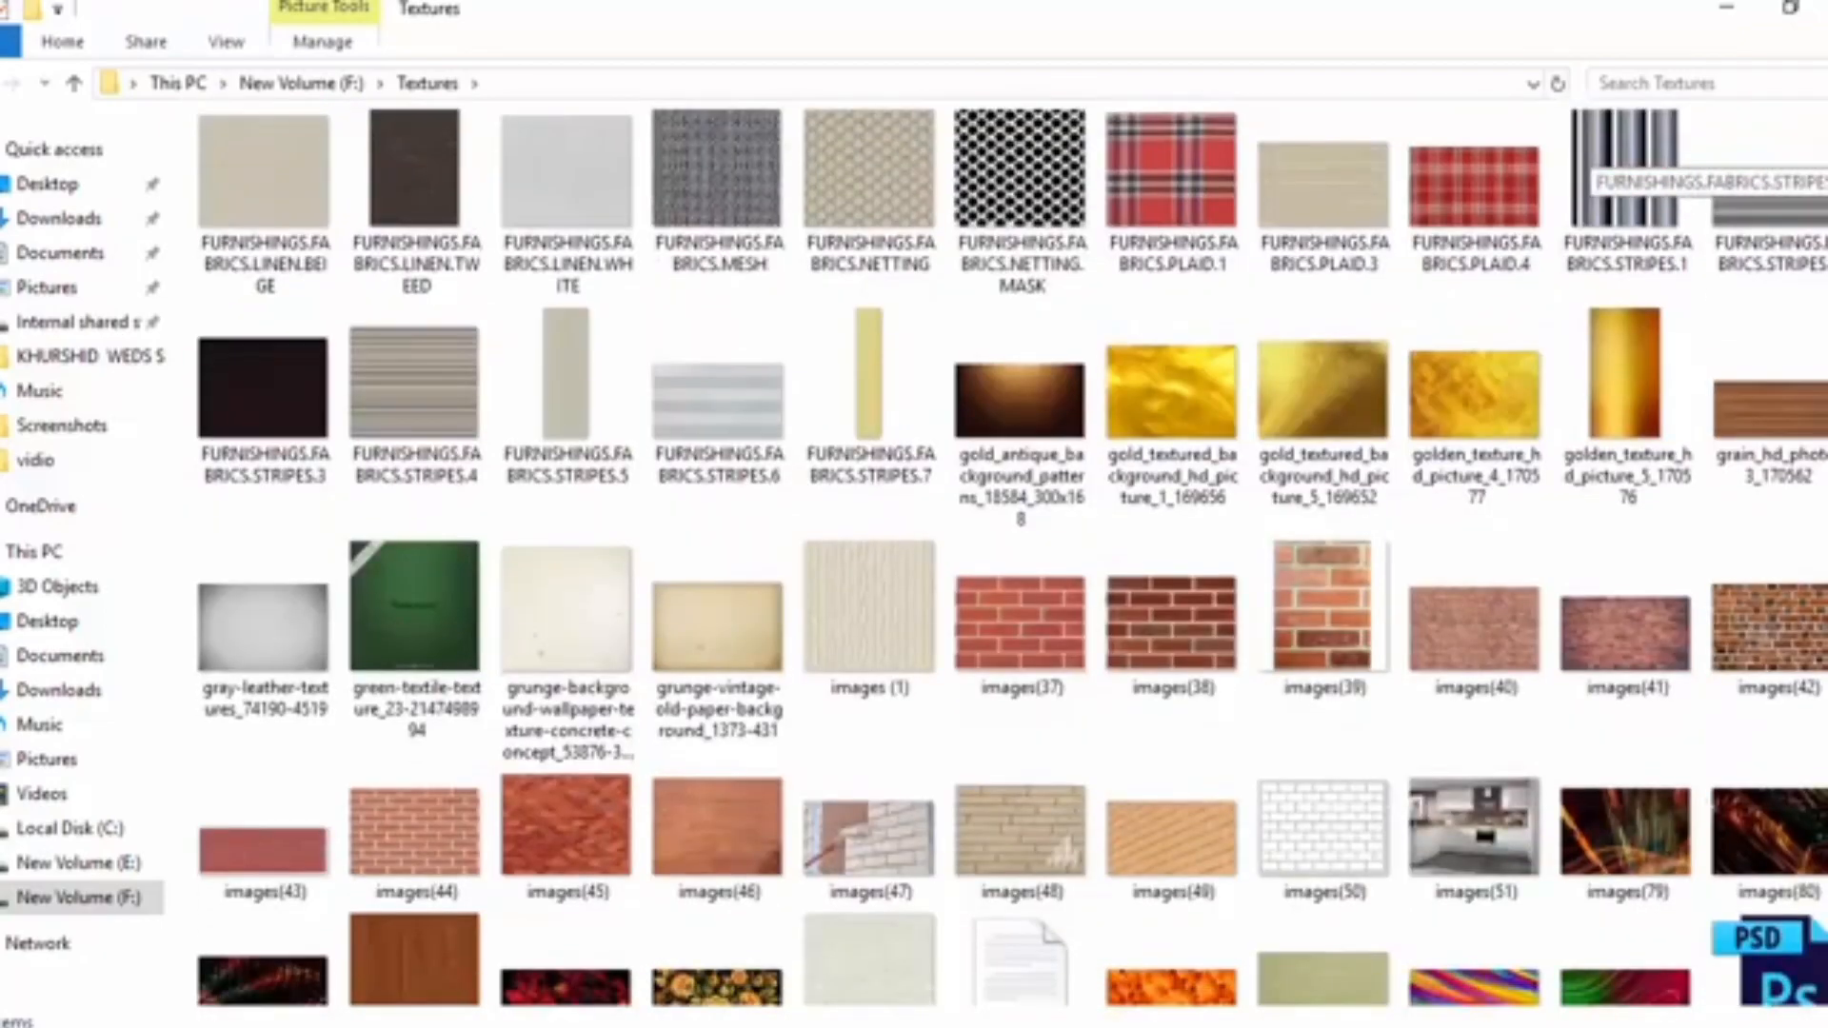
{"action": "scroll", "coordinate": [1618, 162], "scroll_direction": "down", "scroll_amount": 6}
{"action": "scroll", "coordinate": [1619, 162], "scroll_direction": "down", "scroll_amount": 3}
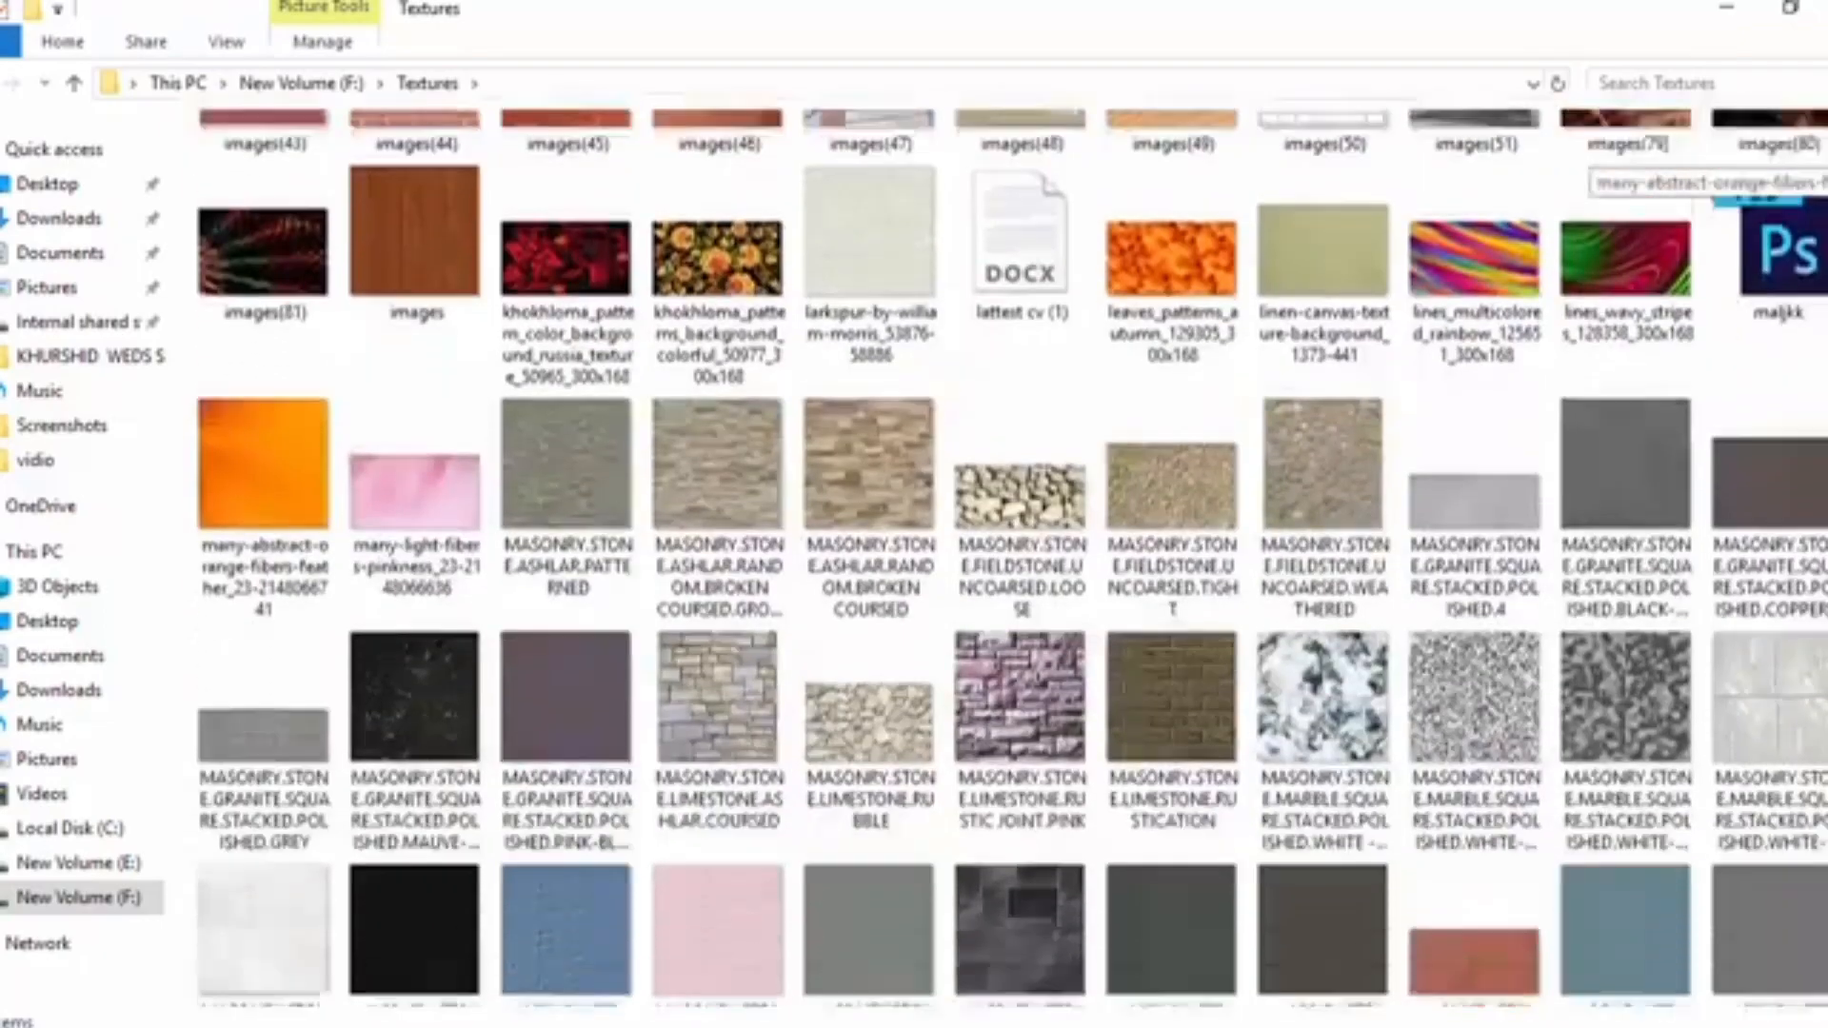
{"action": "scroll", "coordinate": [1609, 162], "scroll_direction": "down", "scroll_amount": 3}
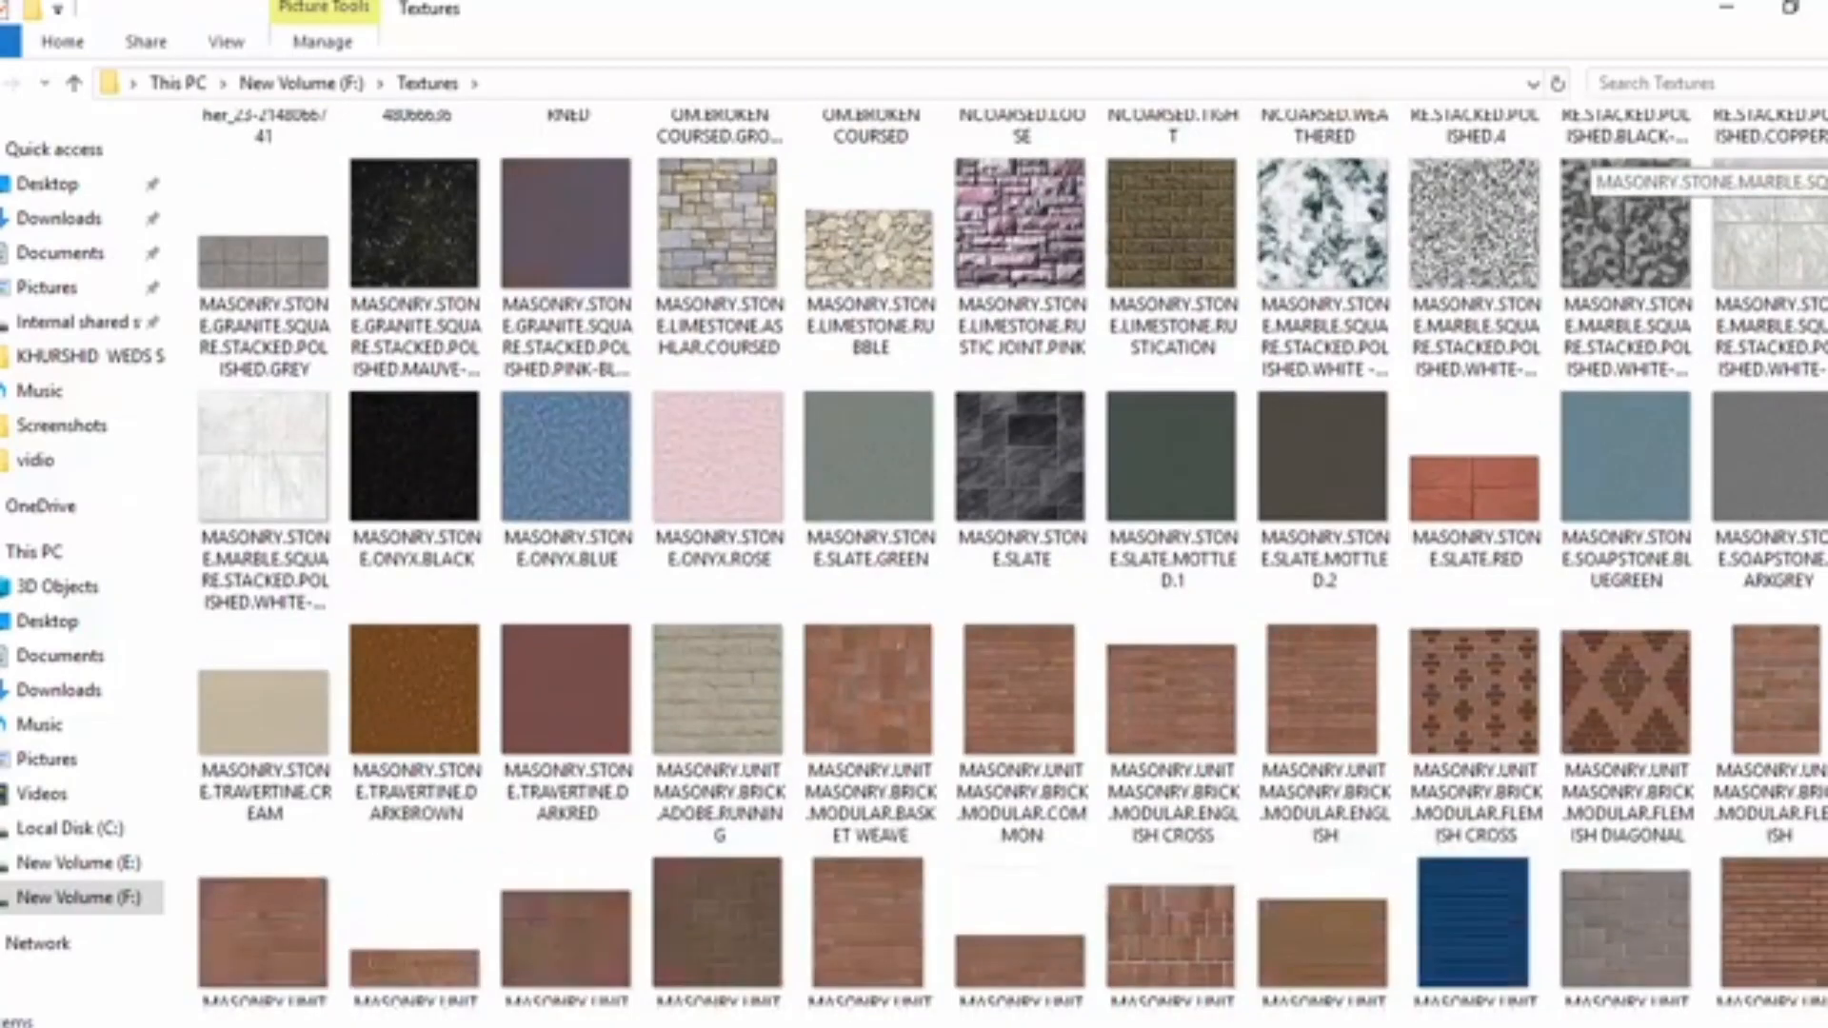
{"action": "scroll", "coordinate": [1609, 161], "scroll_direction": "down", "scroll_amount": 20}
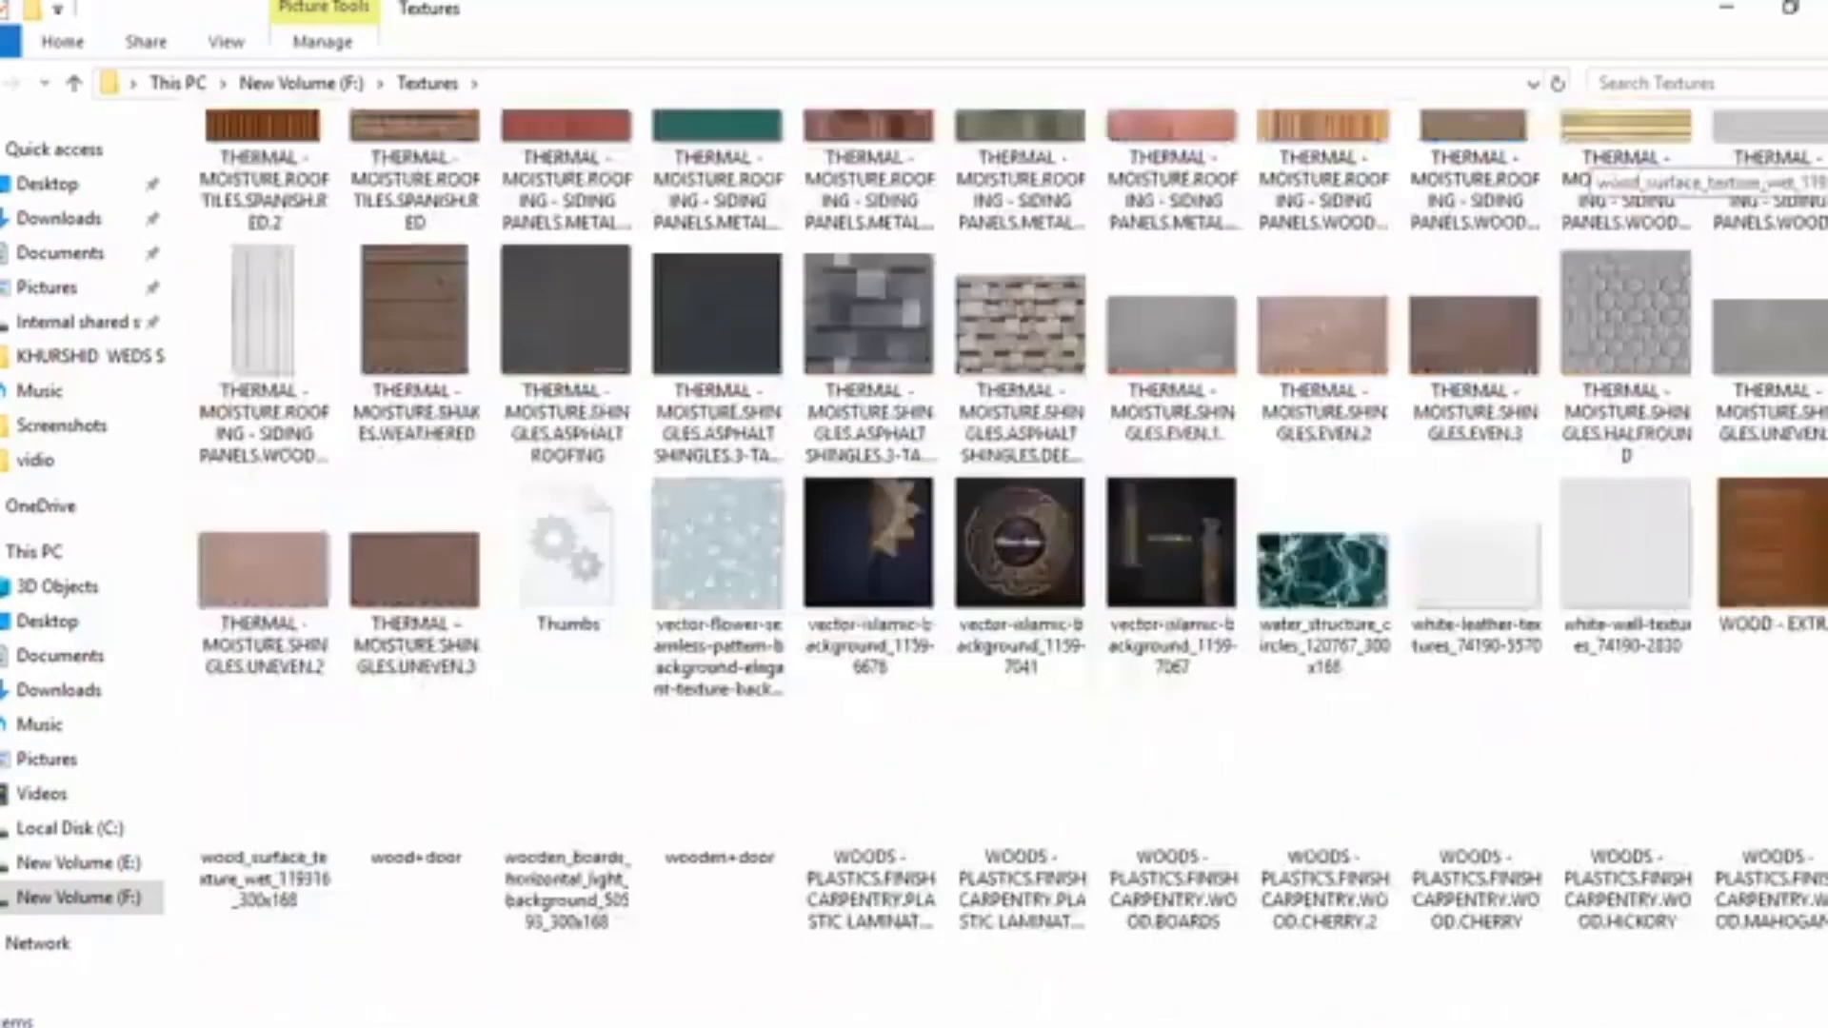
{"action": "scroll", "coordinate": [1609, 162], "scroll_direction": "up", "scroll_amount": 15}
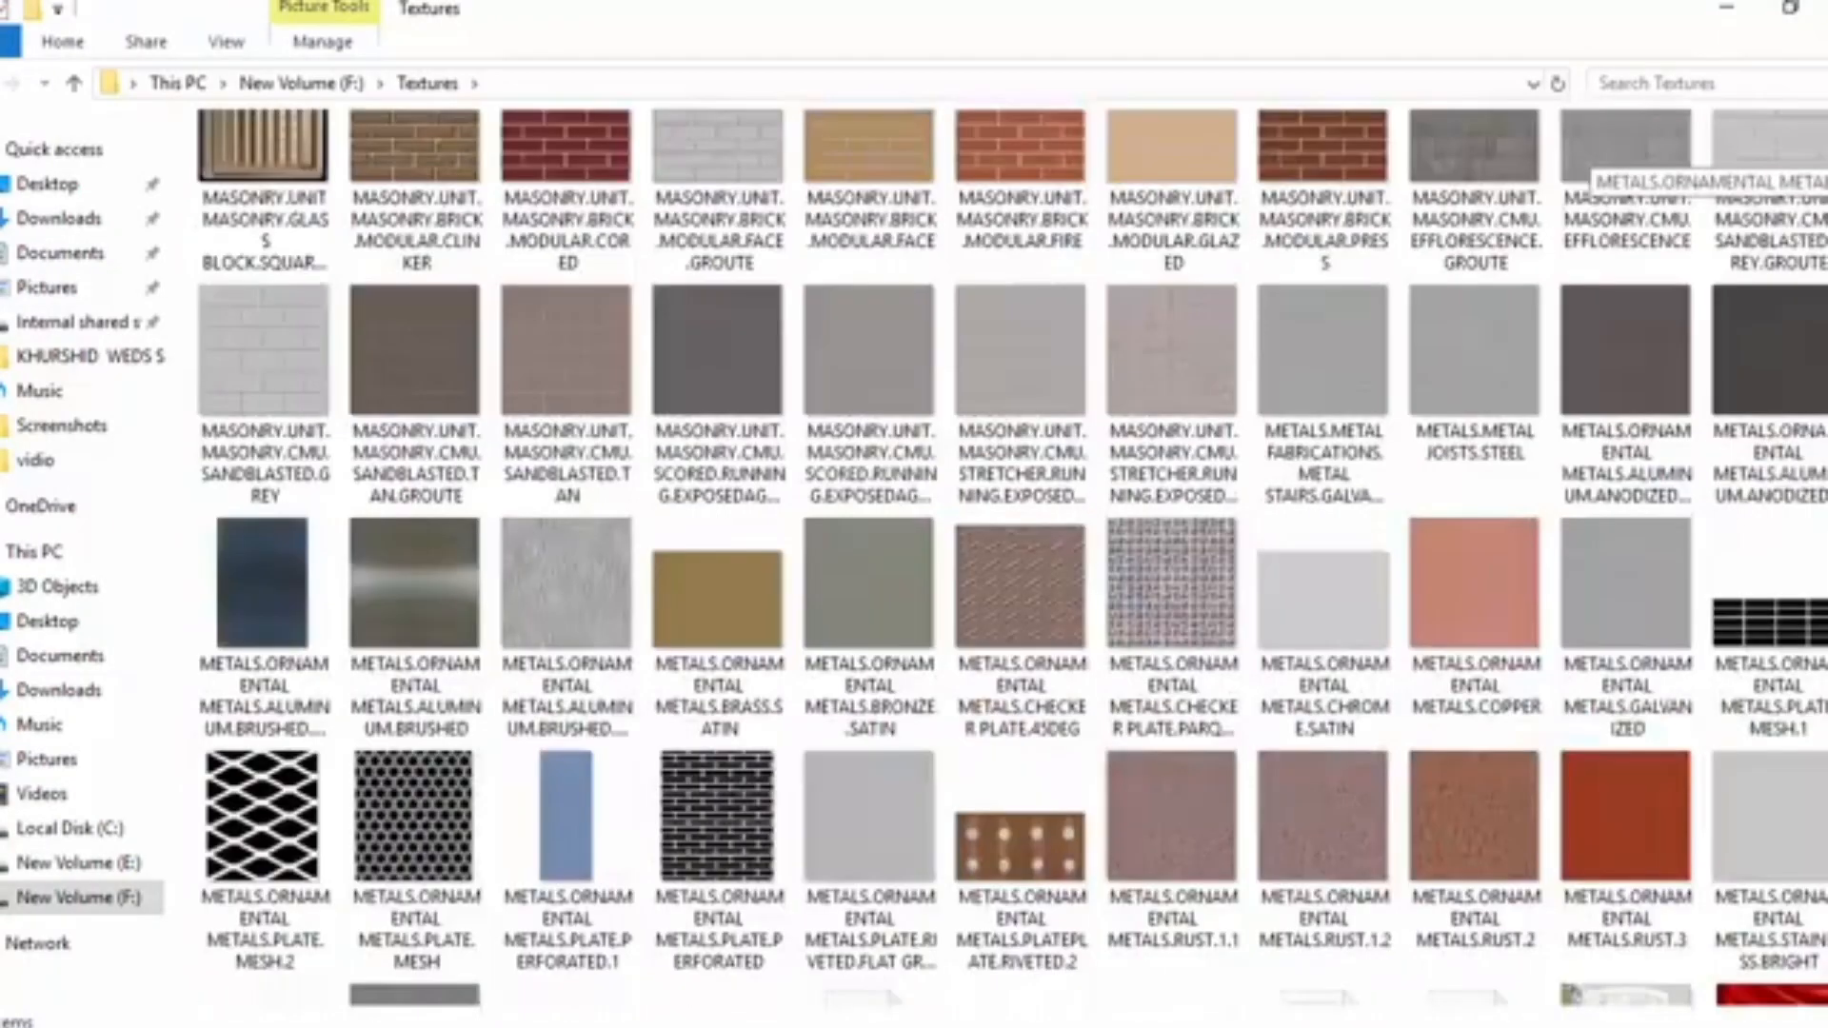
{"action": "scroll", "coordinate": [1588, 169], "scroll_direction": "up", "scroll_amount": 10}
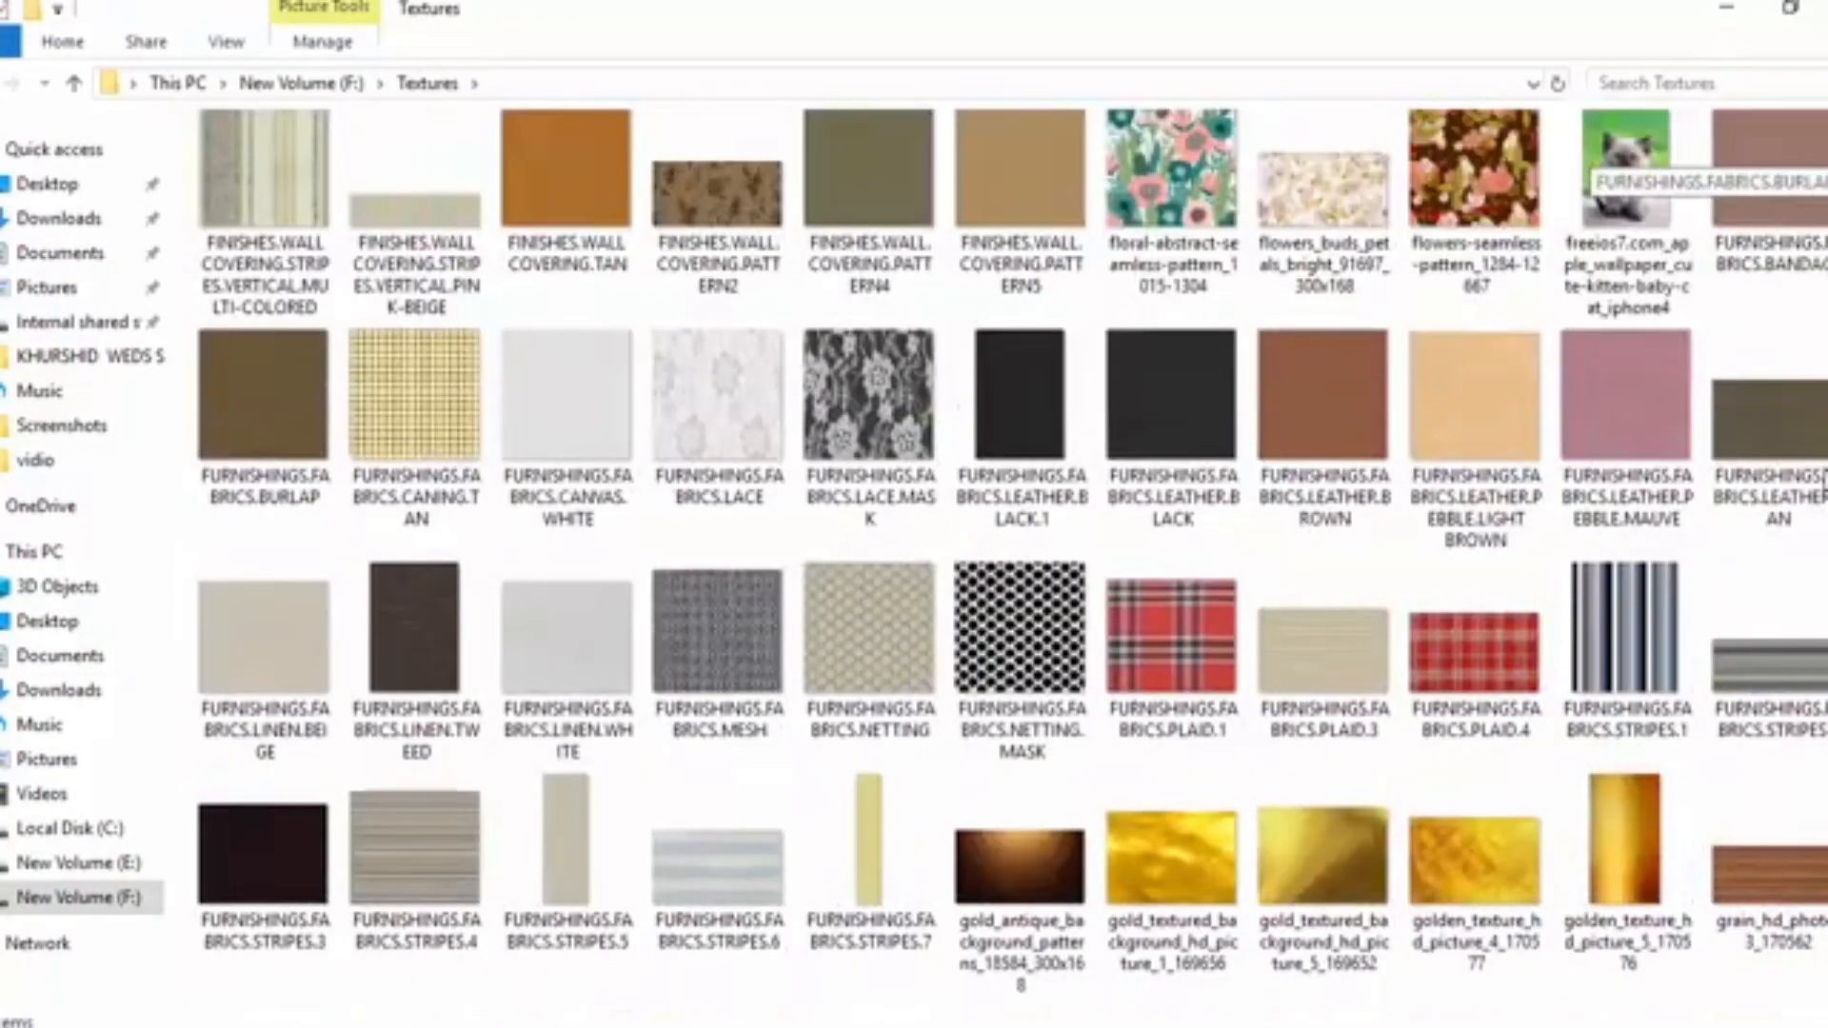
{"action": "scroll", "coordinate": [1589, 170], "scroll_direction": "up", "scroll_amount": 10}
{"action": "scroll", "coordinate": [1588, 169], "scroll_direction": "up", "scroll_amount": 10}
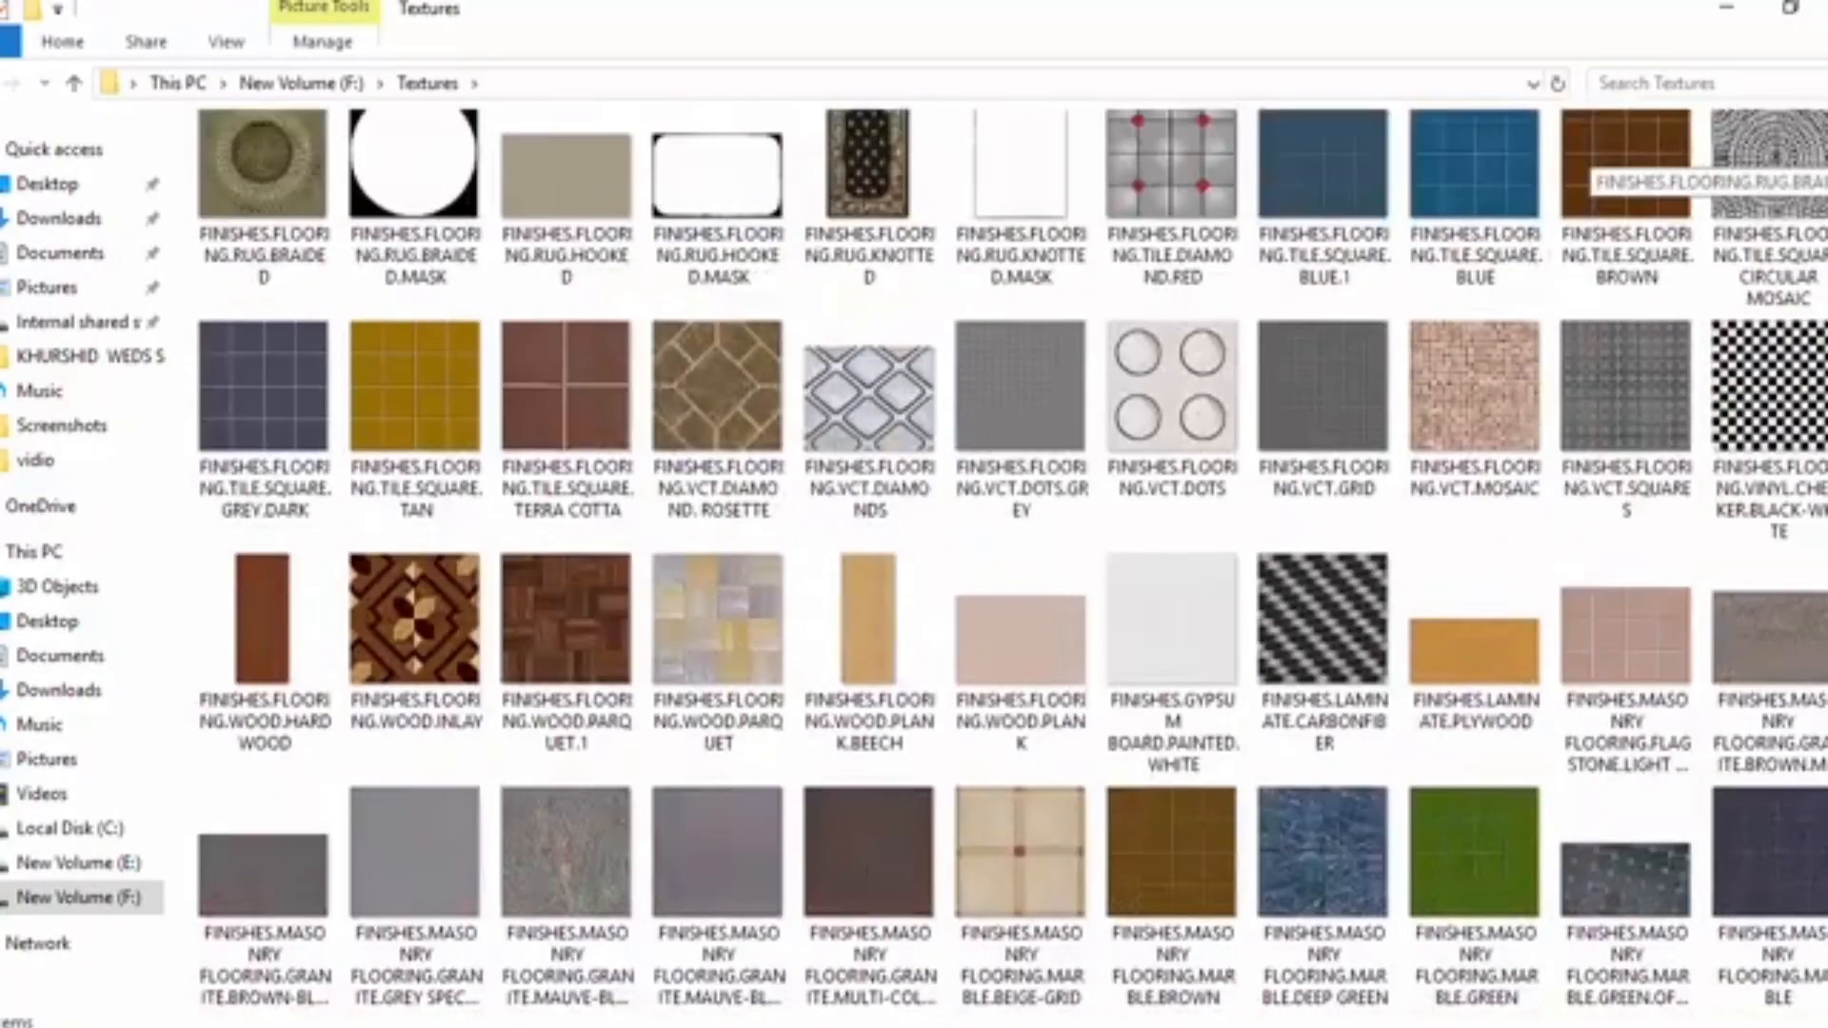
{"action": "scroll", "coordinate": [1588, 169], "scroll_direction": "up", "scroll_amount": 3}
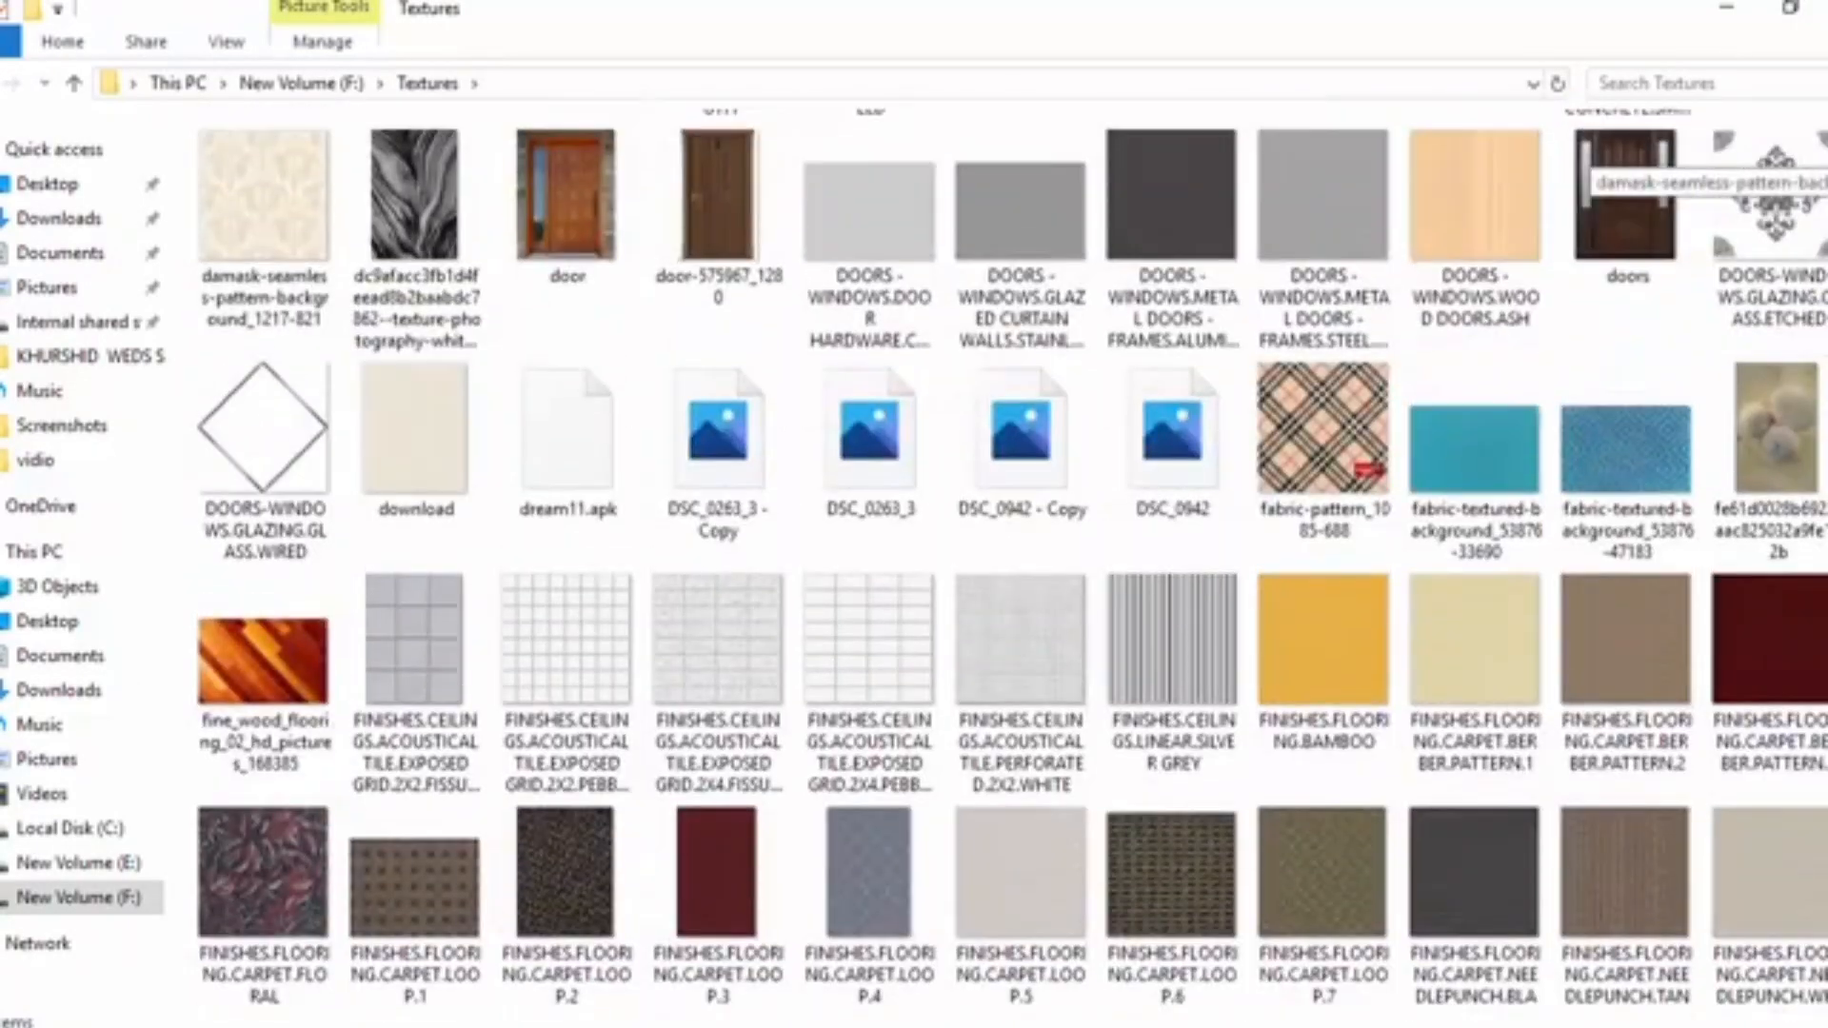
{"action": "scroll", "coordinate": [1589, 169], "scroll_direction": "up", "scroll_amount": 3}
{"action": "scroll", "coordinate": [1588, 169], "scroll_direction": "down", "scroll_amount": 10}
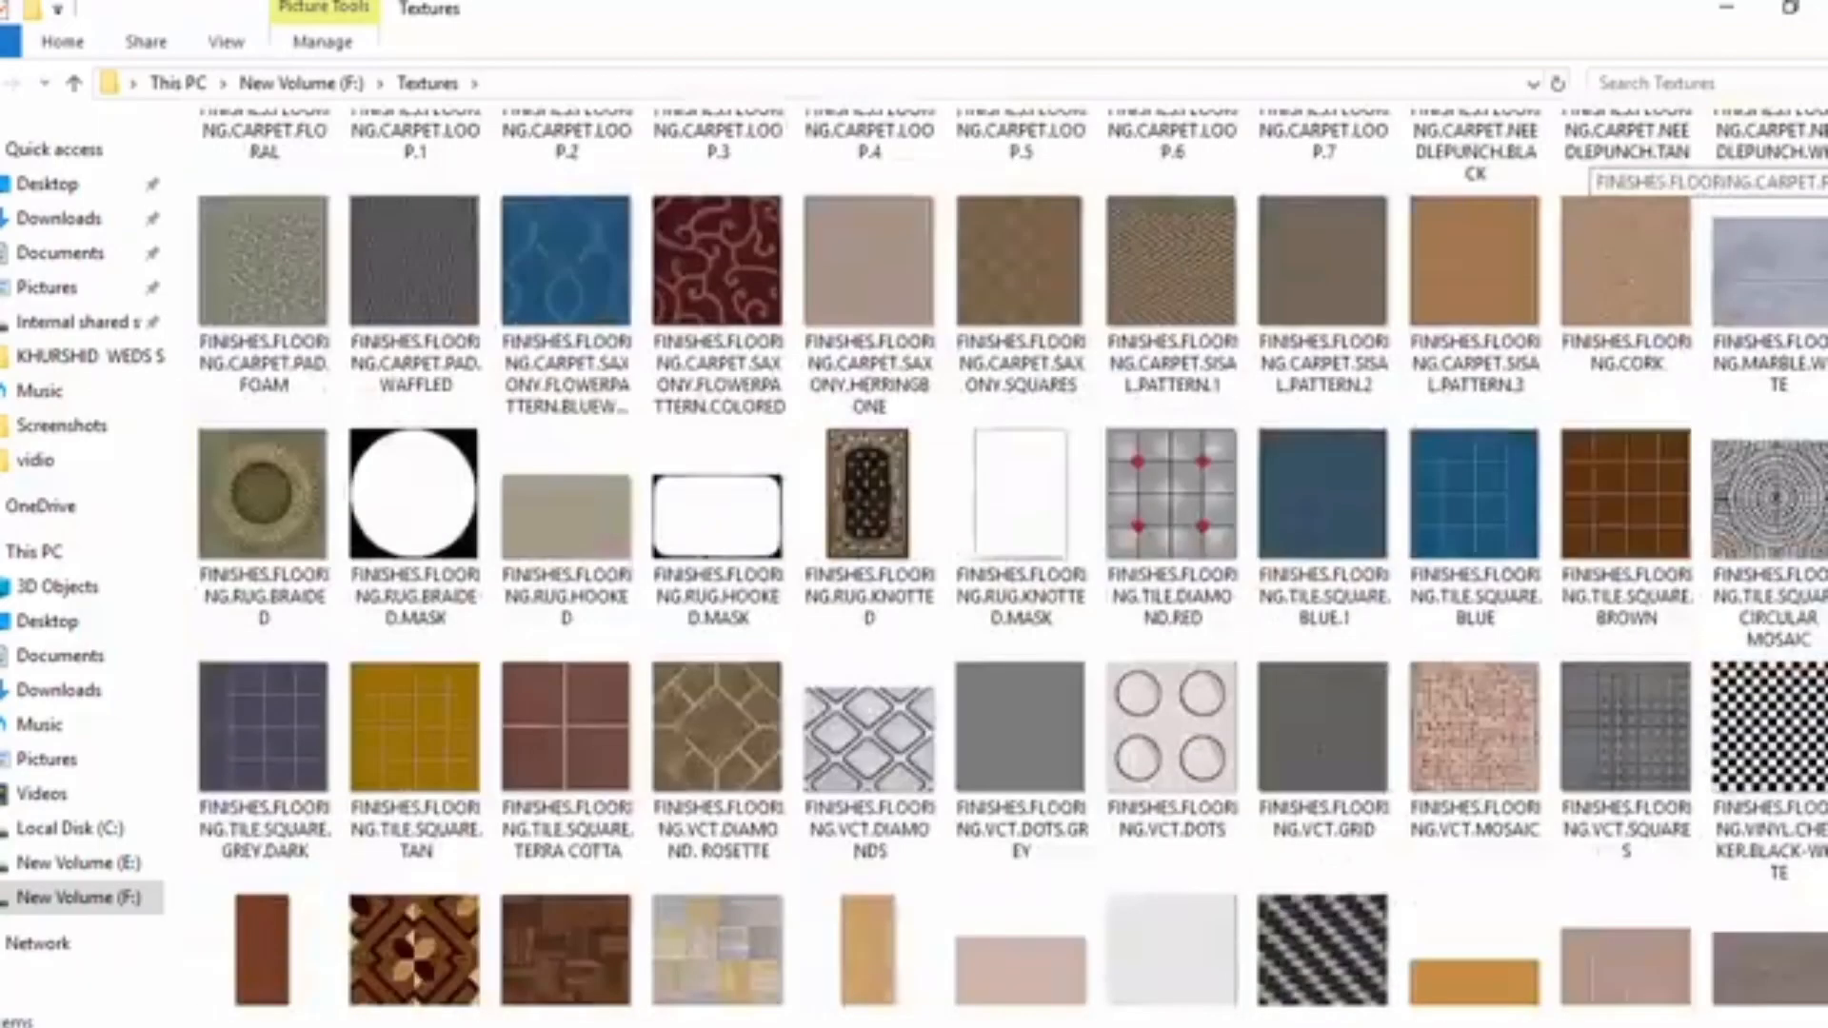
{"action": "scroll", "coordinate": [1588, 169], "scroll_direction": "down", "scroll_amount": 5}
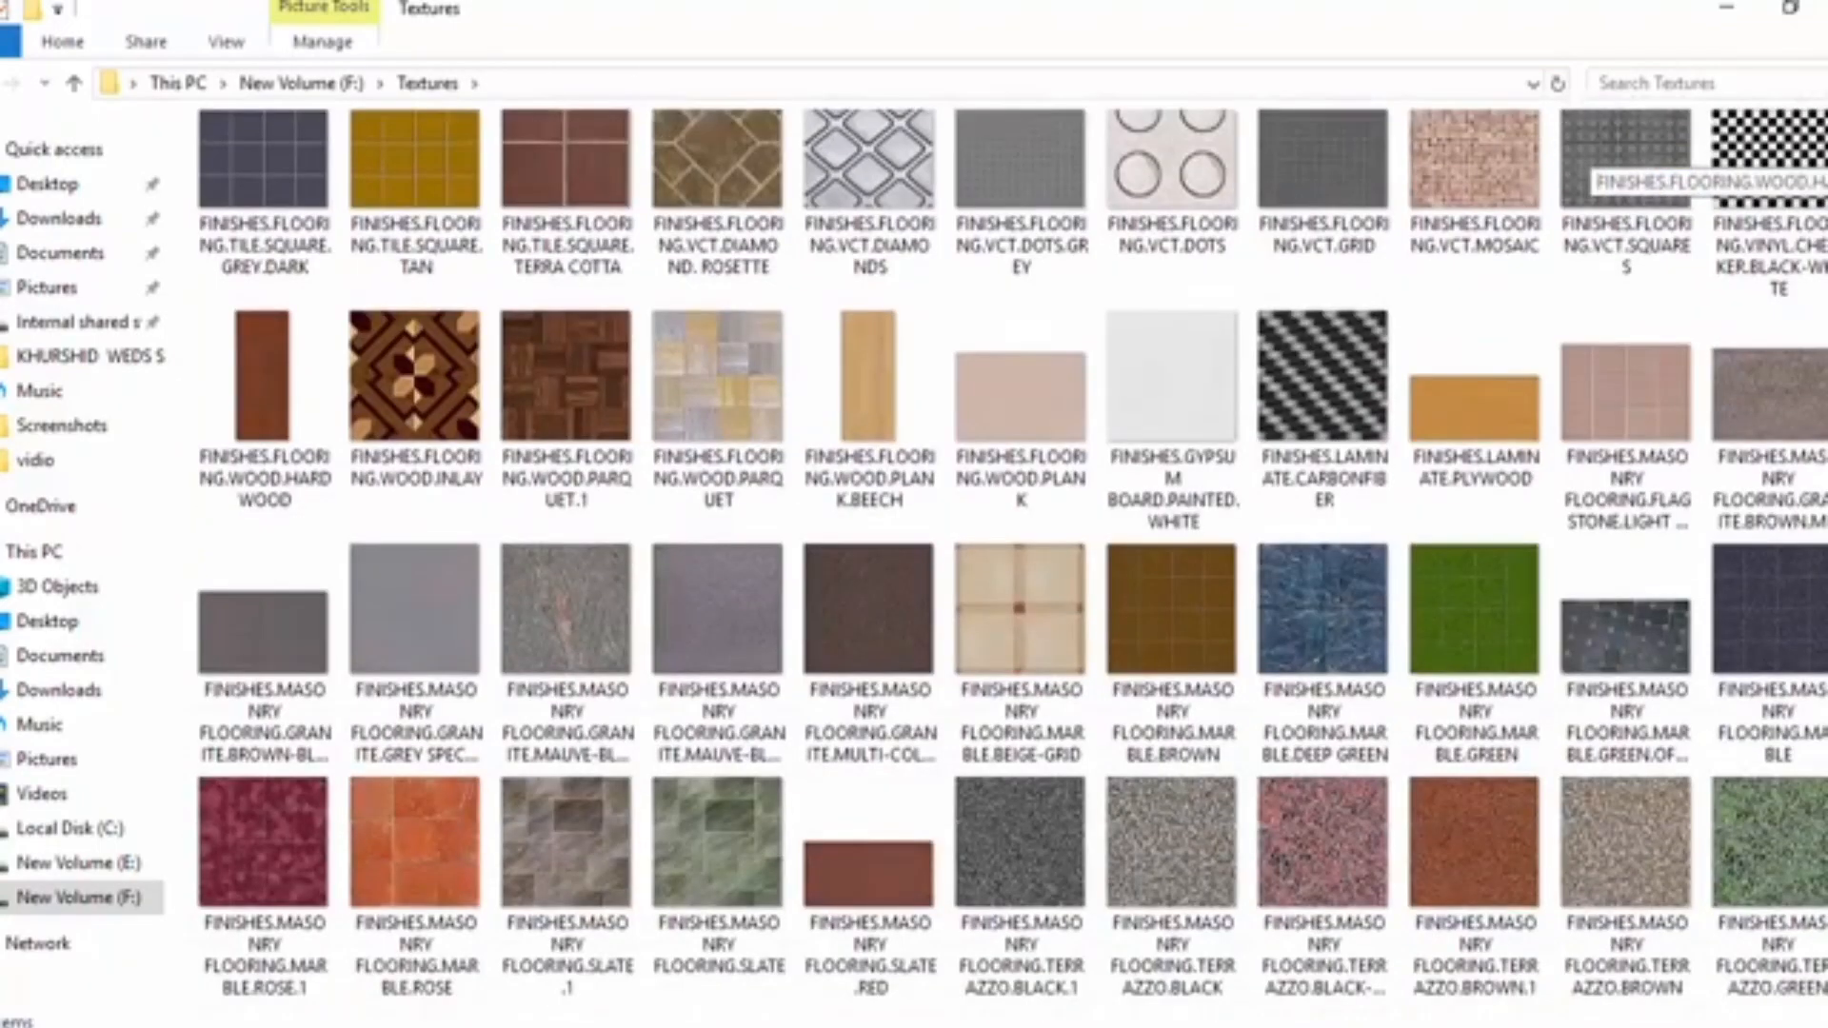
{"action": "scroll", "coordinate": [1588, 169], "scroll_direction": "down", "scroll_amount": 5}
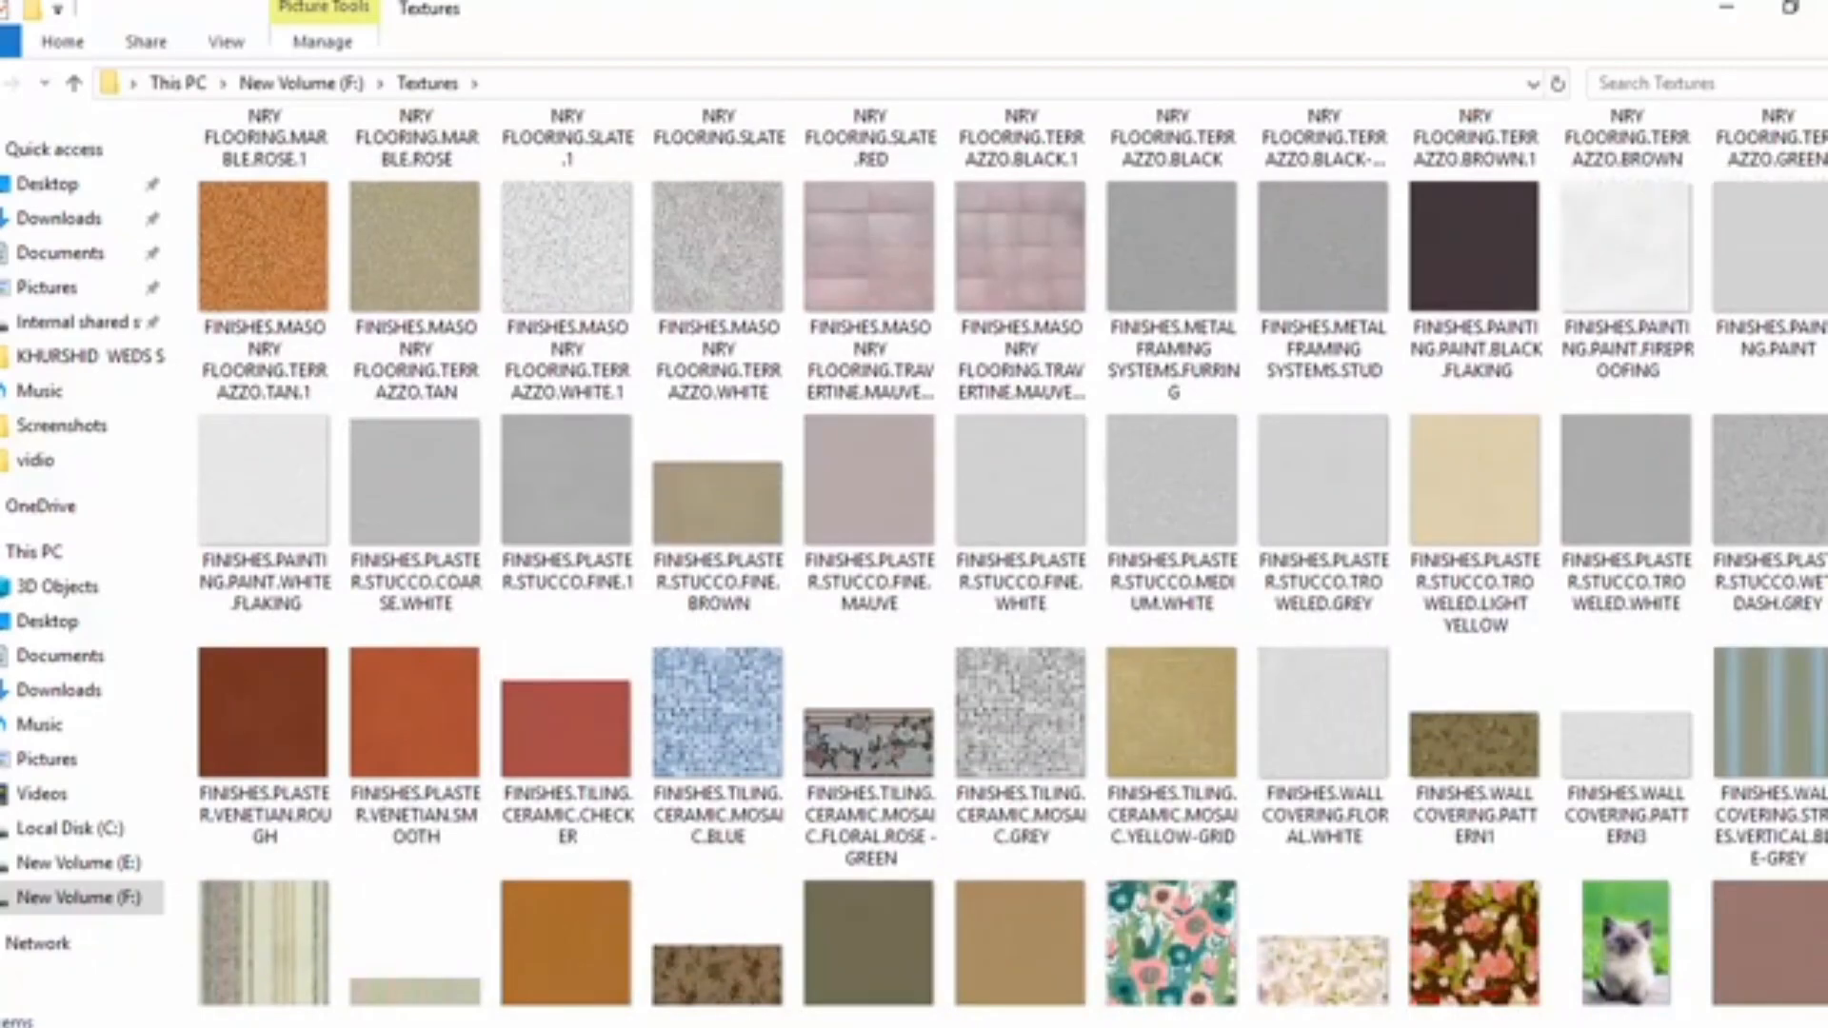
Step: Load the FINISHES.TILING.CERAMIC.MOSAIC.GREY image into the first material slot and assign that material to the bowl
{"action": "left_click_drag", "start_coordinate": [1021, 724], "coordinate": [81, 238]}
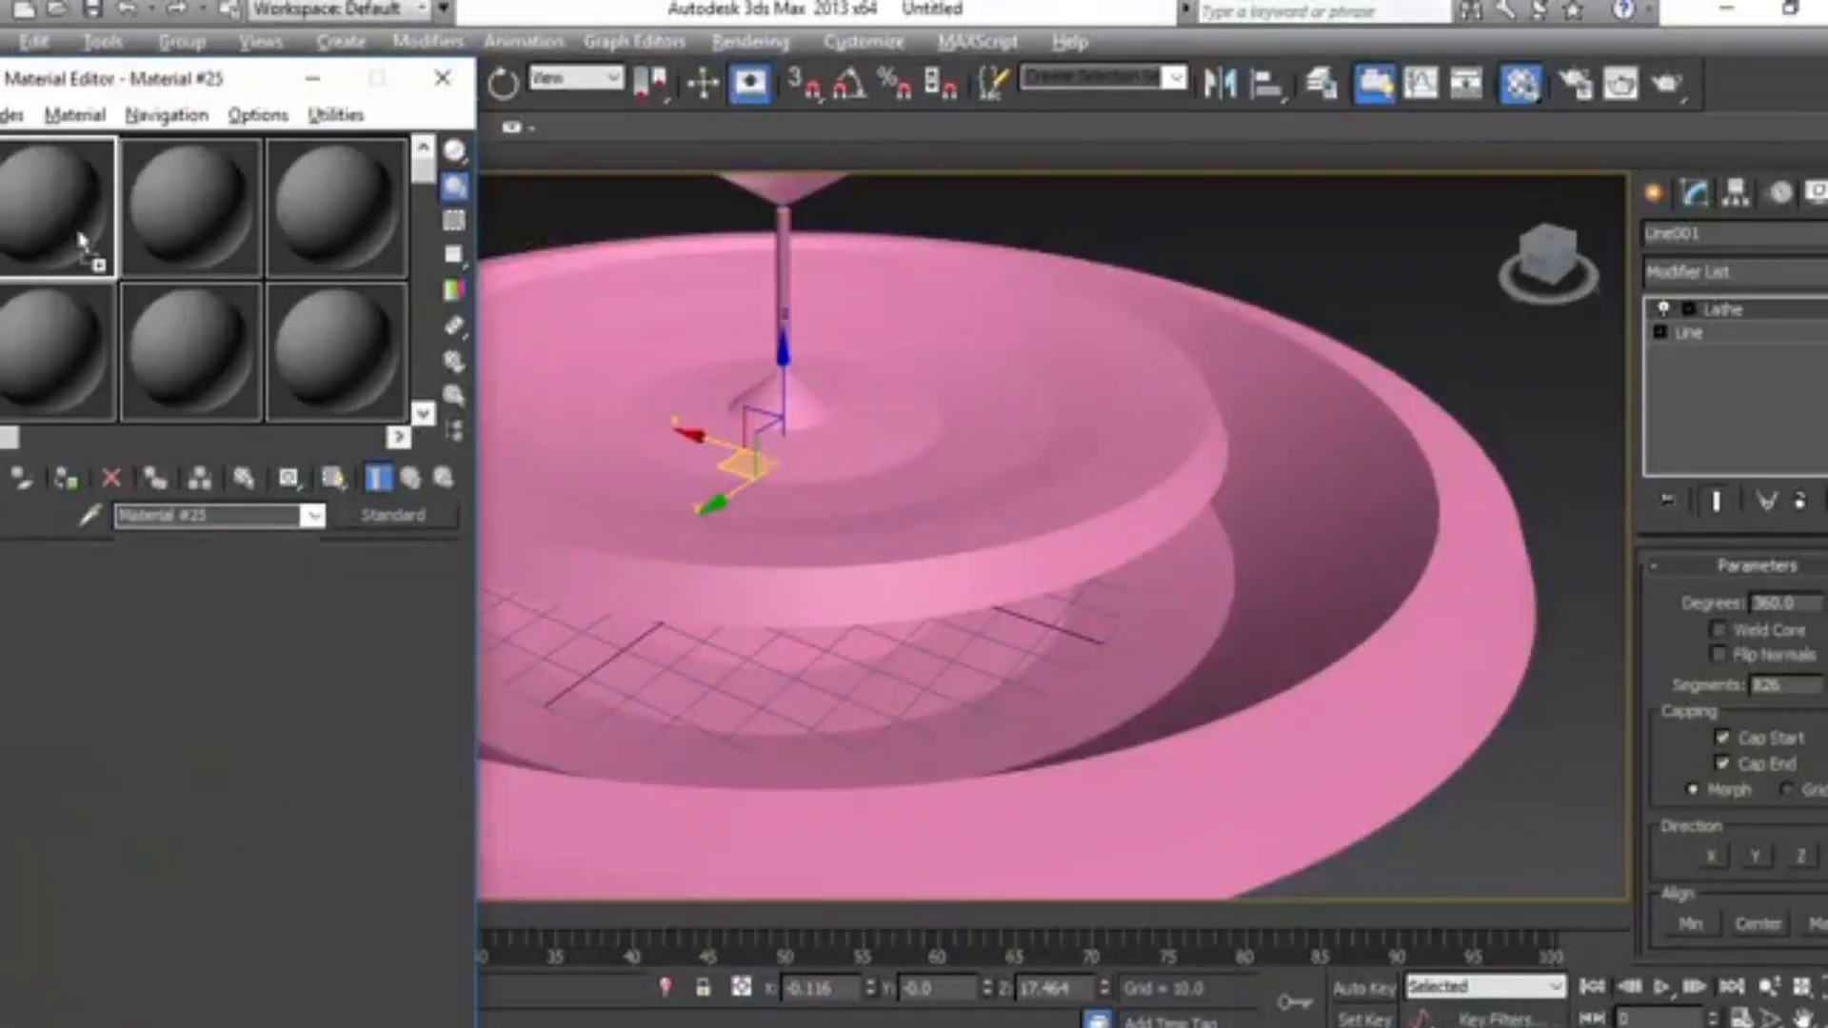
{"action": "left_click", "coordinate": [68, 475]}
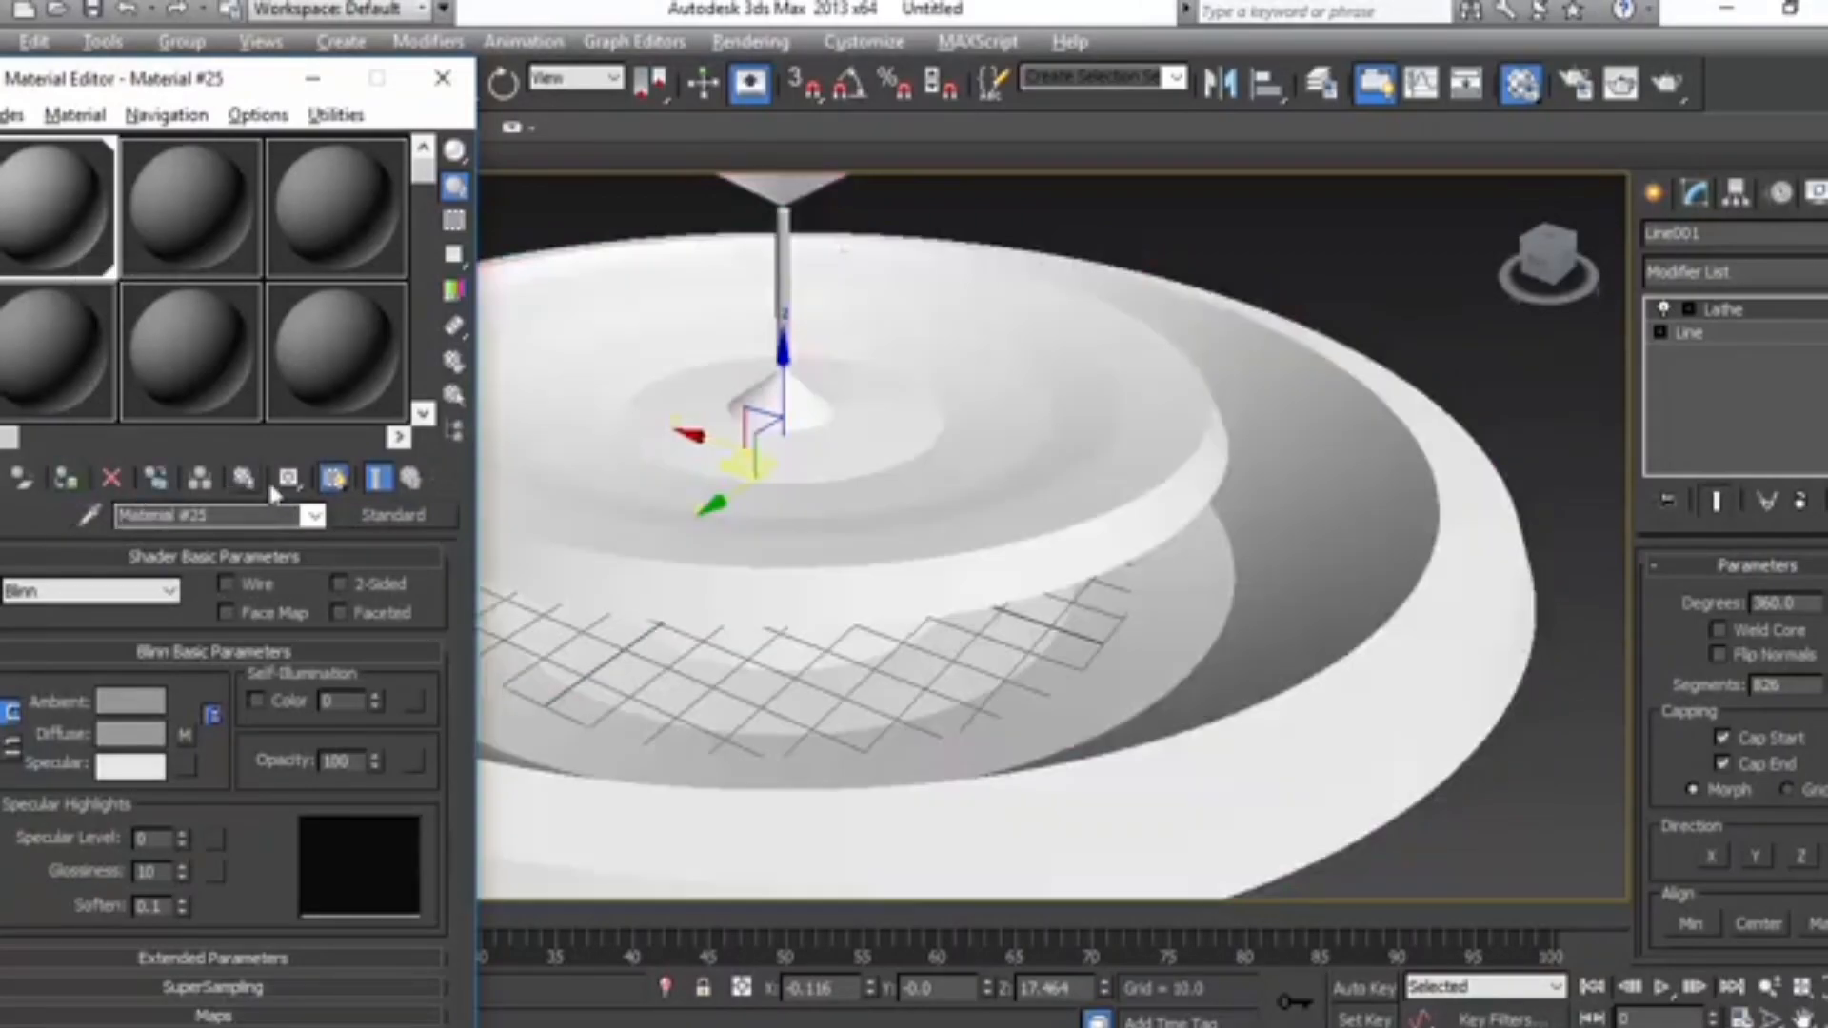
{"action": "left_click", "coordinate": [340, 486]}
{"action": "middle_click_drag", "start_coordinate": [1175, 632], "coordinate": [1216, 621]}
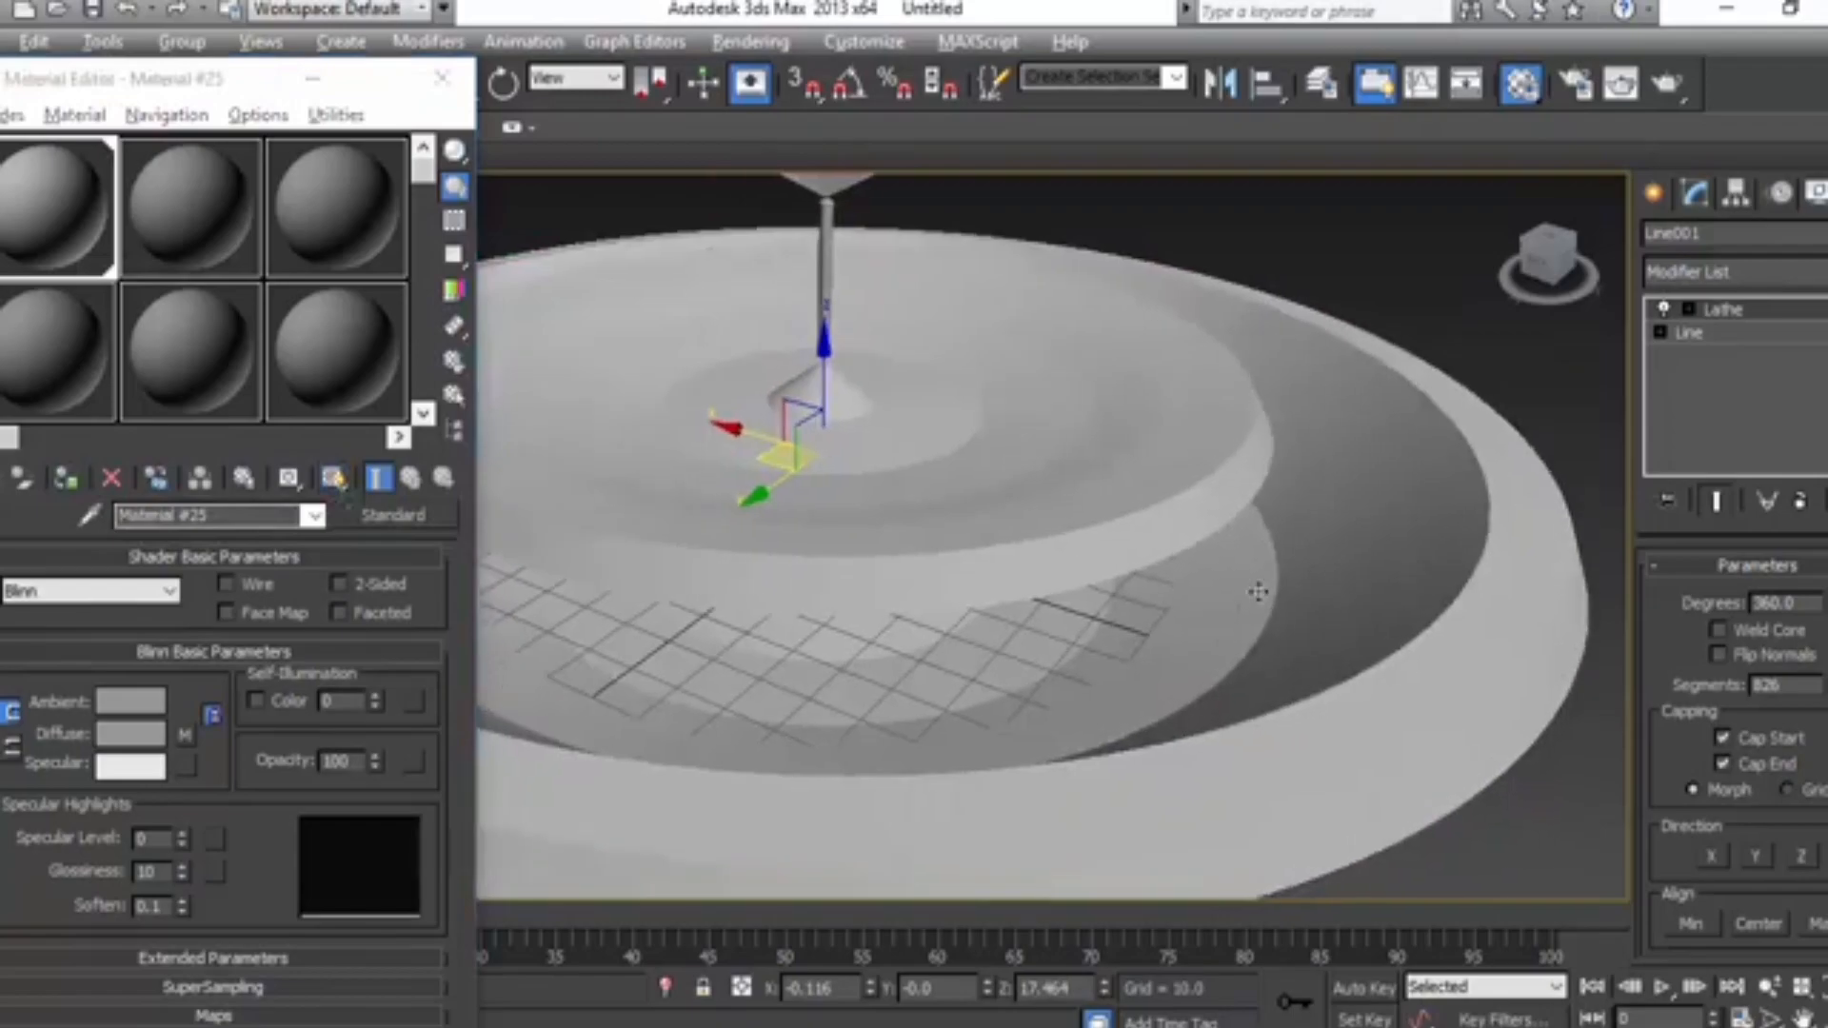
Step: Add a UVW Map modifier to the bowl with Box mapping and Real-World Map Size turned off
{"action": "left_click", "coordinate": [1705, 271]}
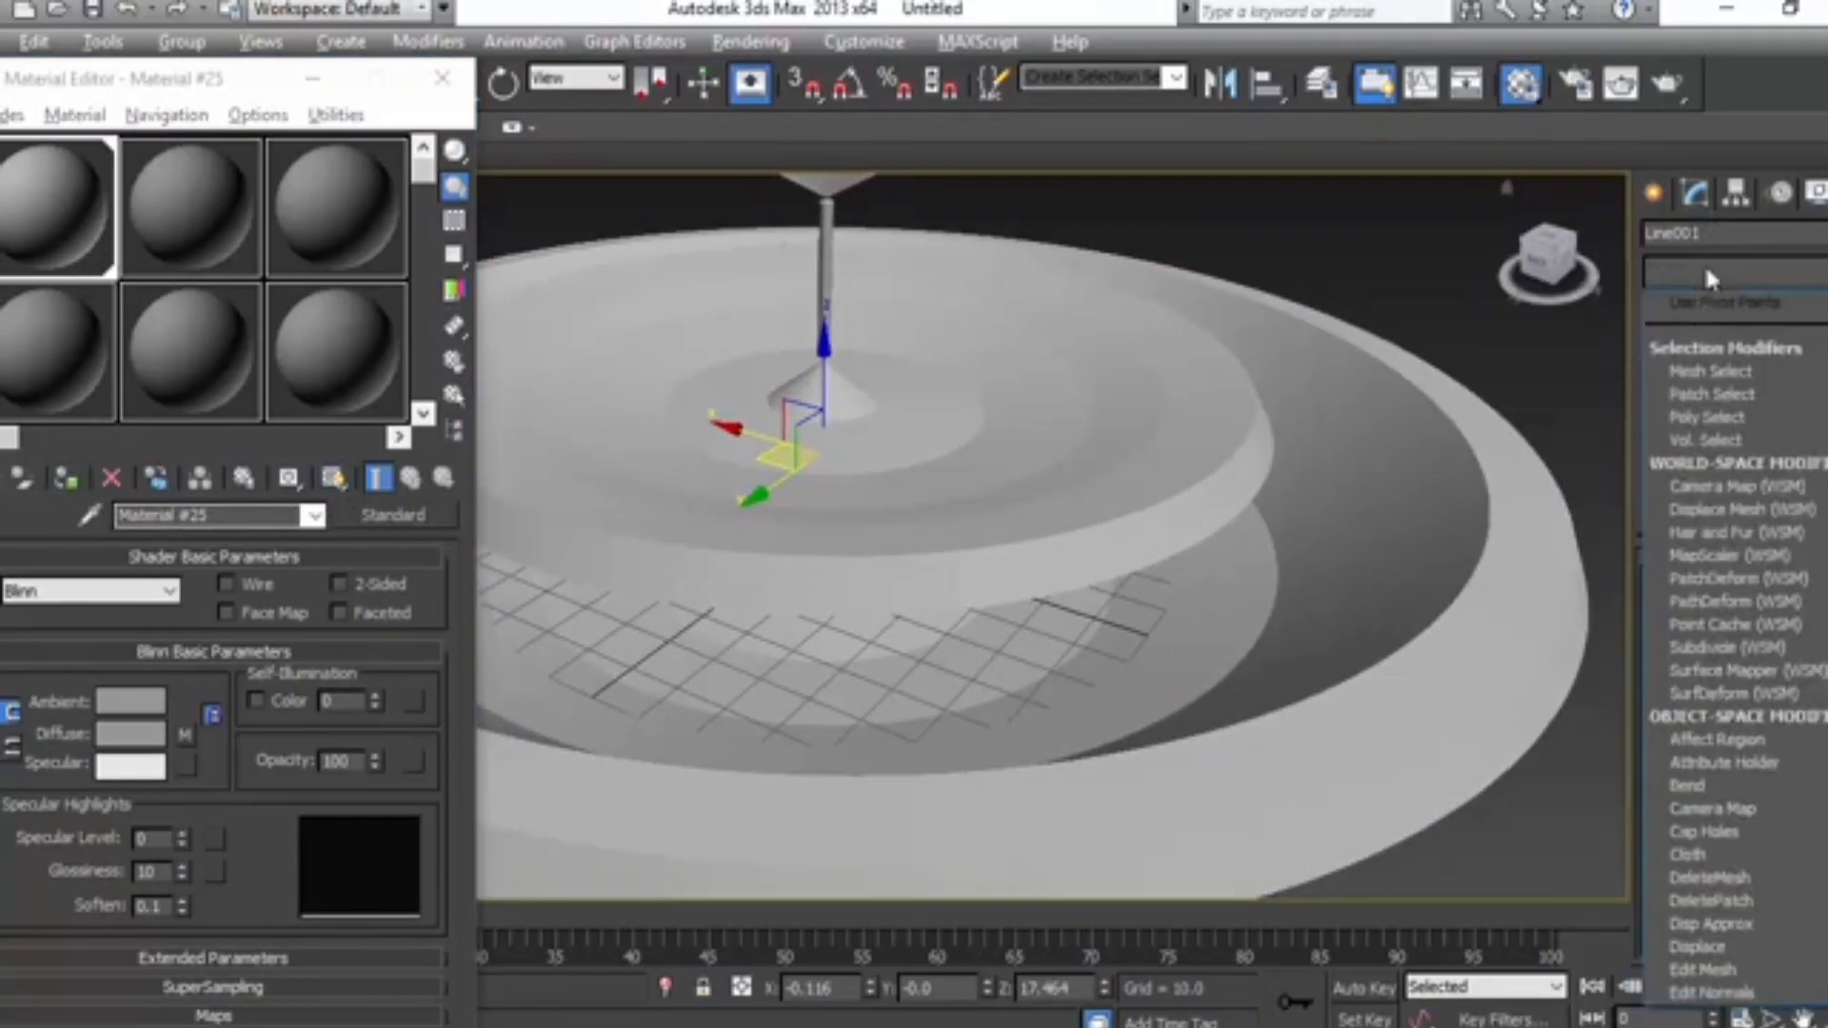
{"action": "key", "text": "u"}
{"action": "key", "text": "v"}
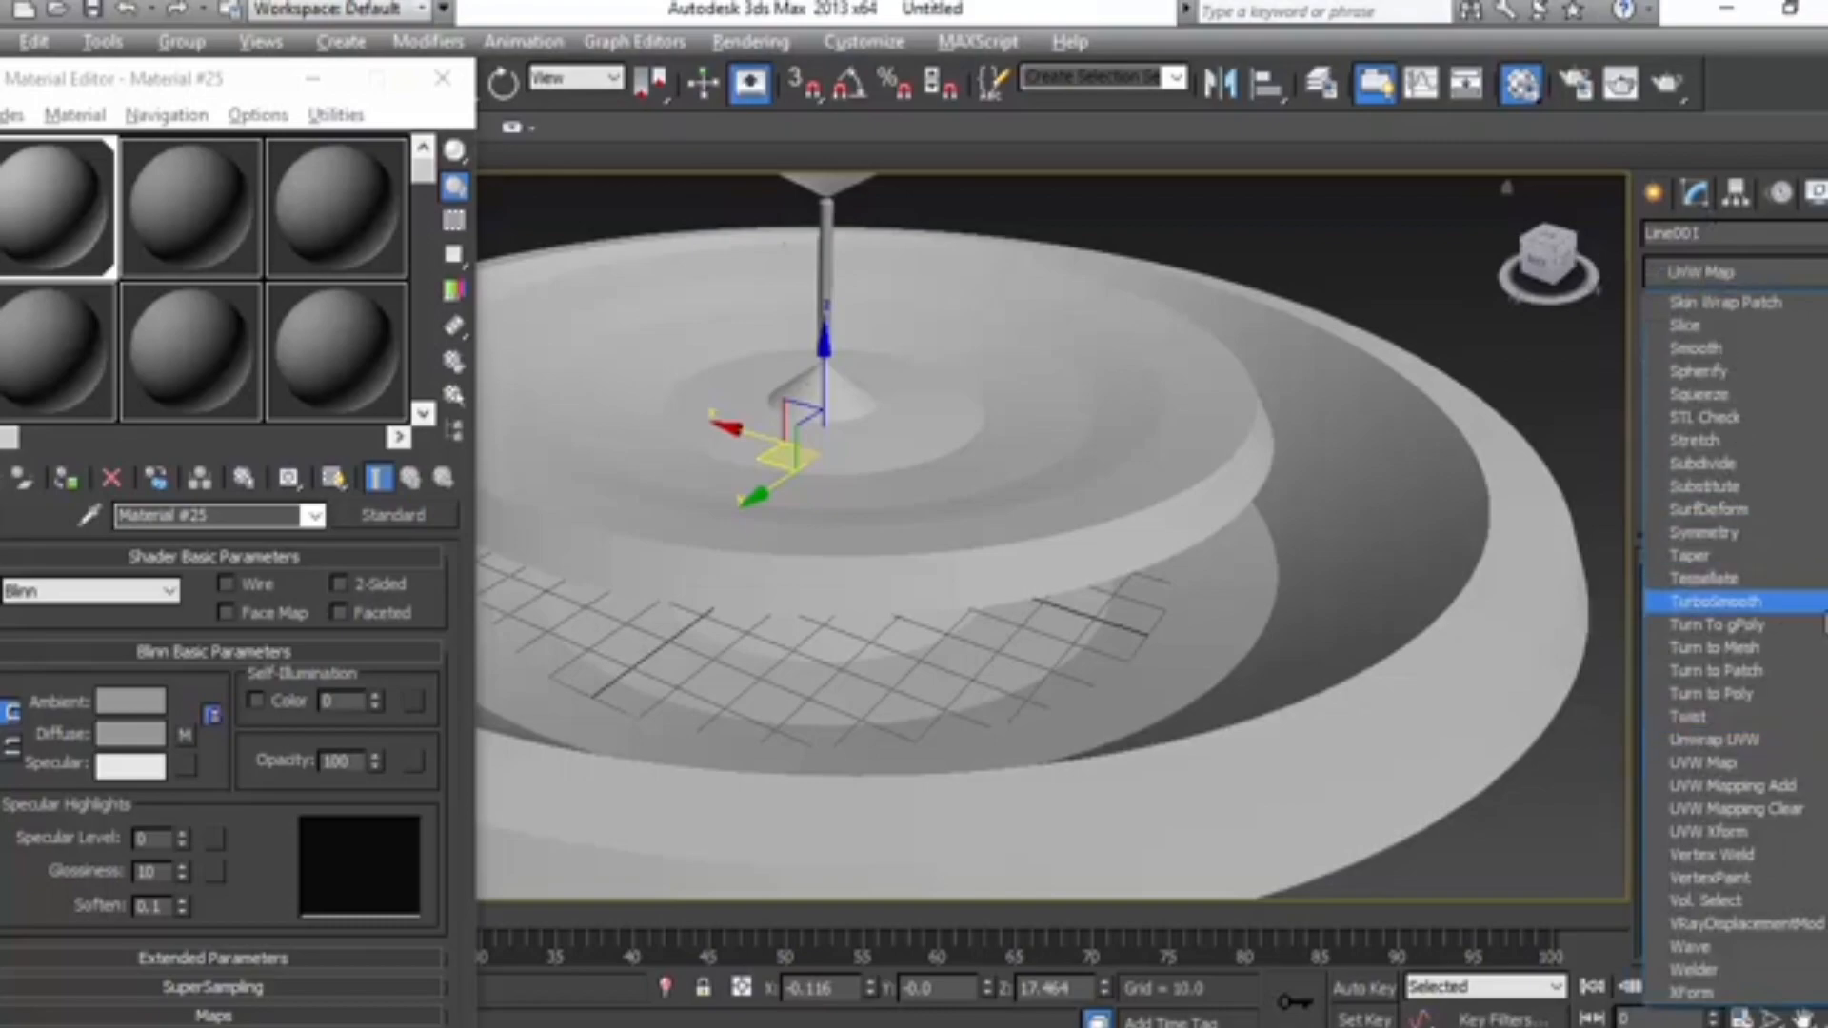
{"action": "left_click", "coordinate": [1739, 760]}
{"action": "left_click_drag", "start_coordinate": [1820, 770], "coordinate": [1820, 651]}
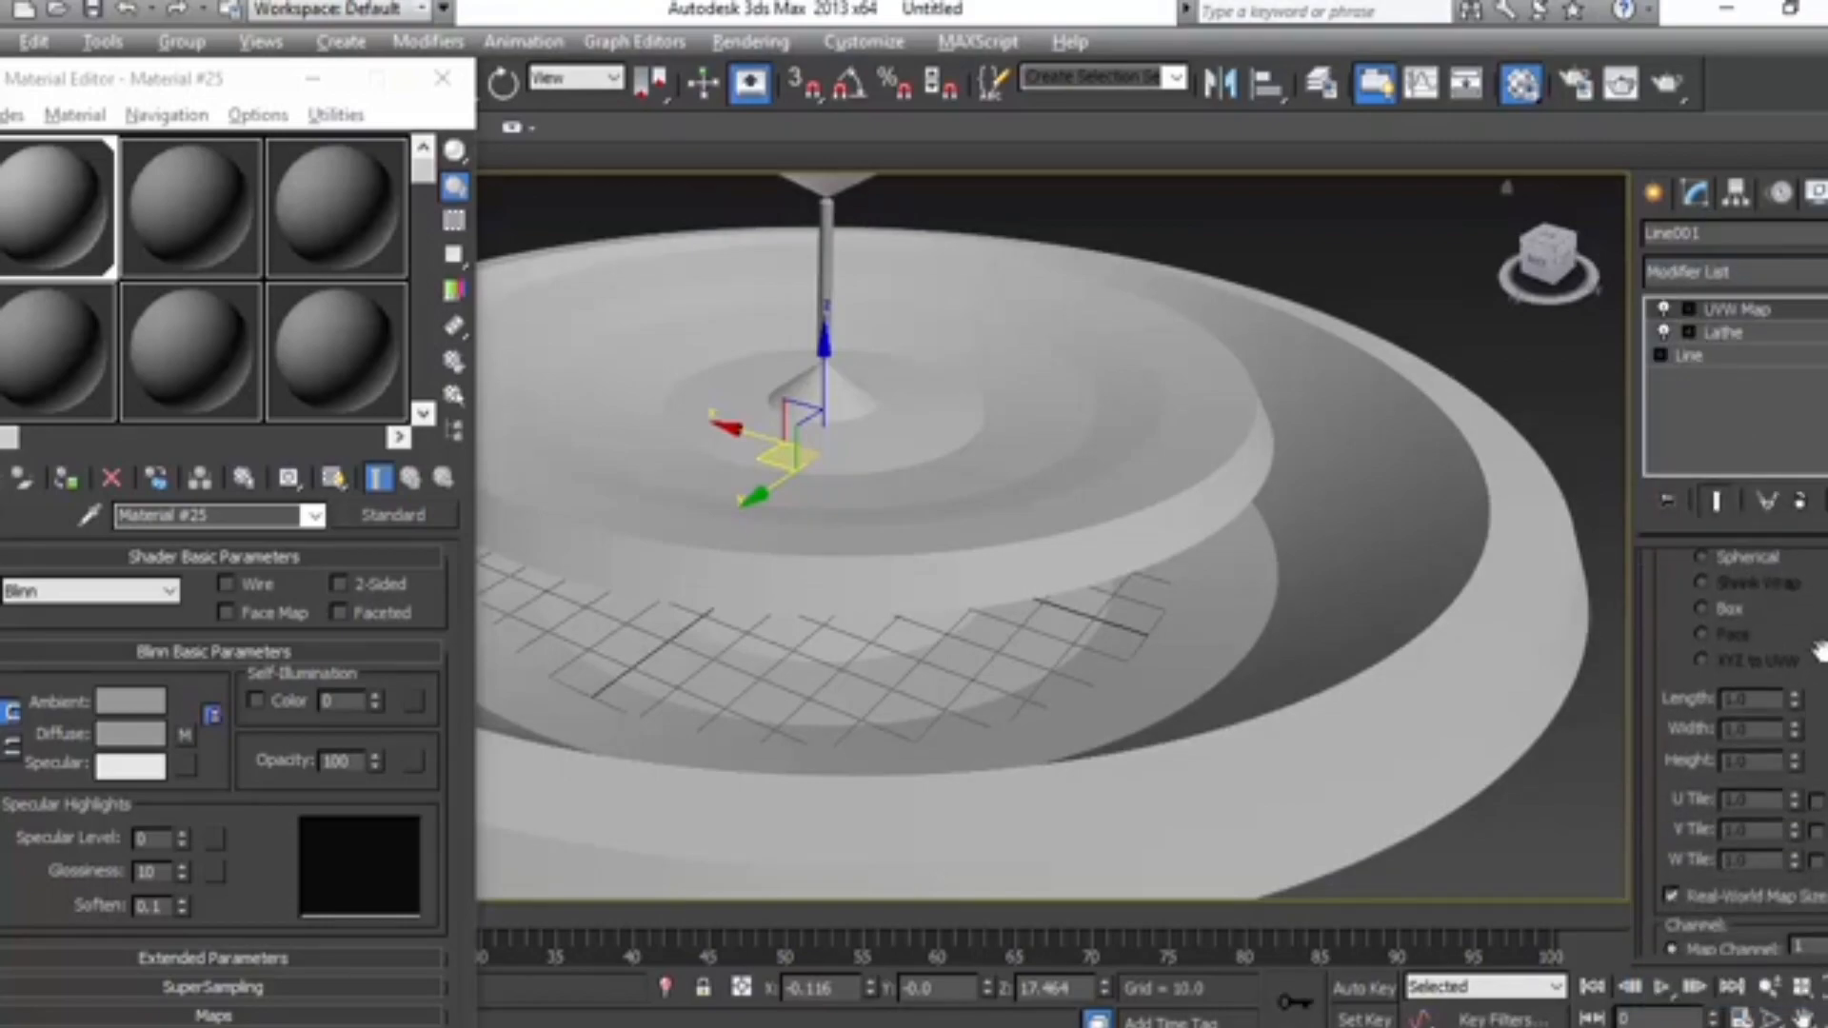
{"action": "left_click", "coordinate": [1673, 896]}
{"action": "left_click", "coordinate": [1727, 609]}
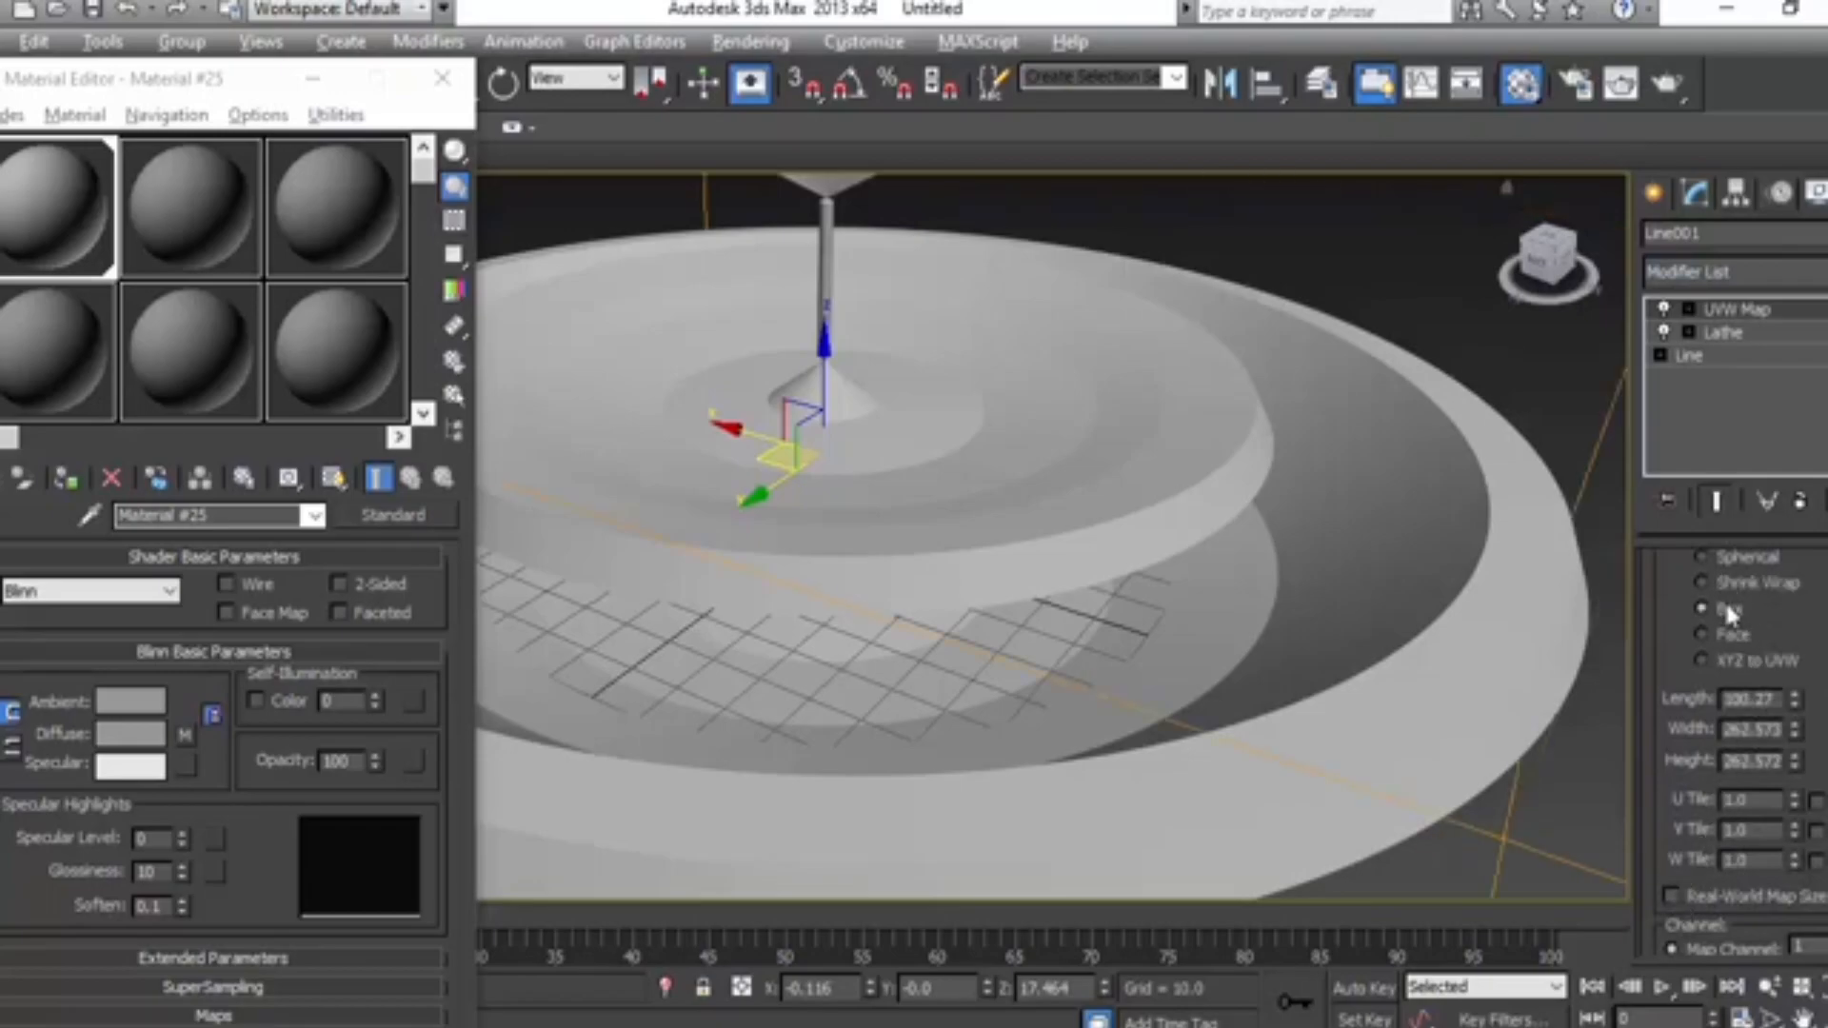
Step: Show the mosaic map in the viewport and set the box mapping to length 77.208, width 86.649 and height 94.526
{"action": "left_click", "coordinate": [333, 478]}
{"action": "middle_click_drag", "start_coordinate": [1183, 604], "coordinate": [1179, 628], "text": "alt"}
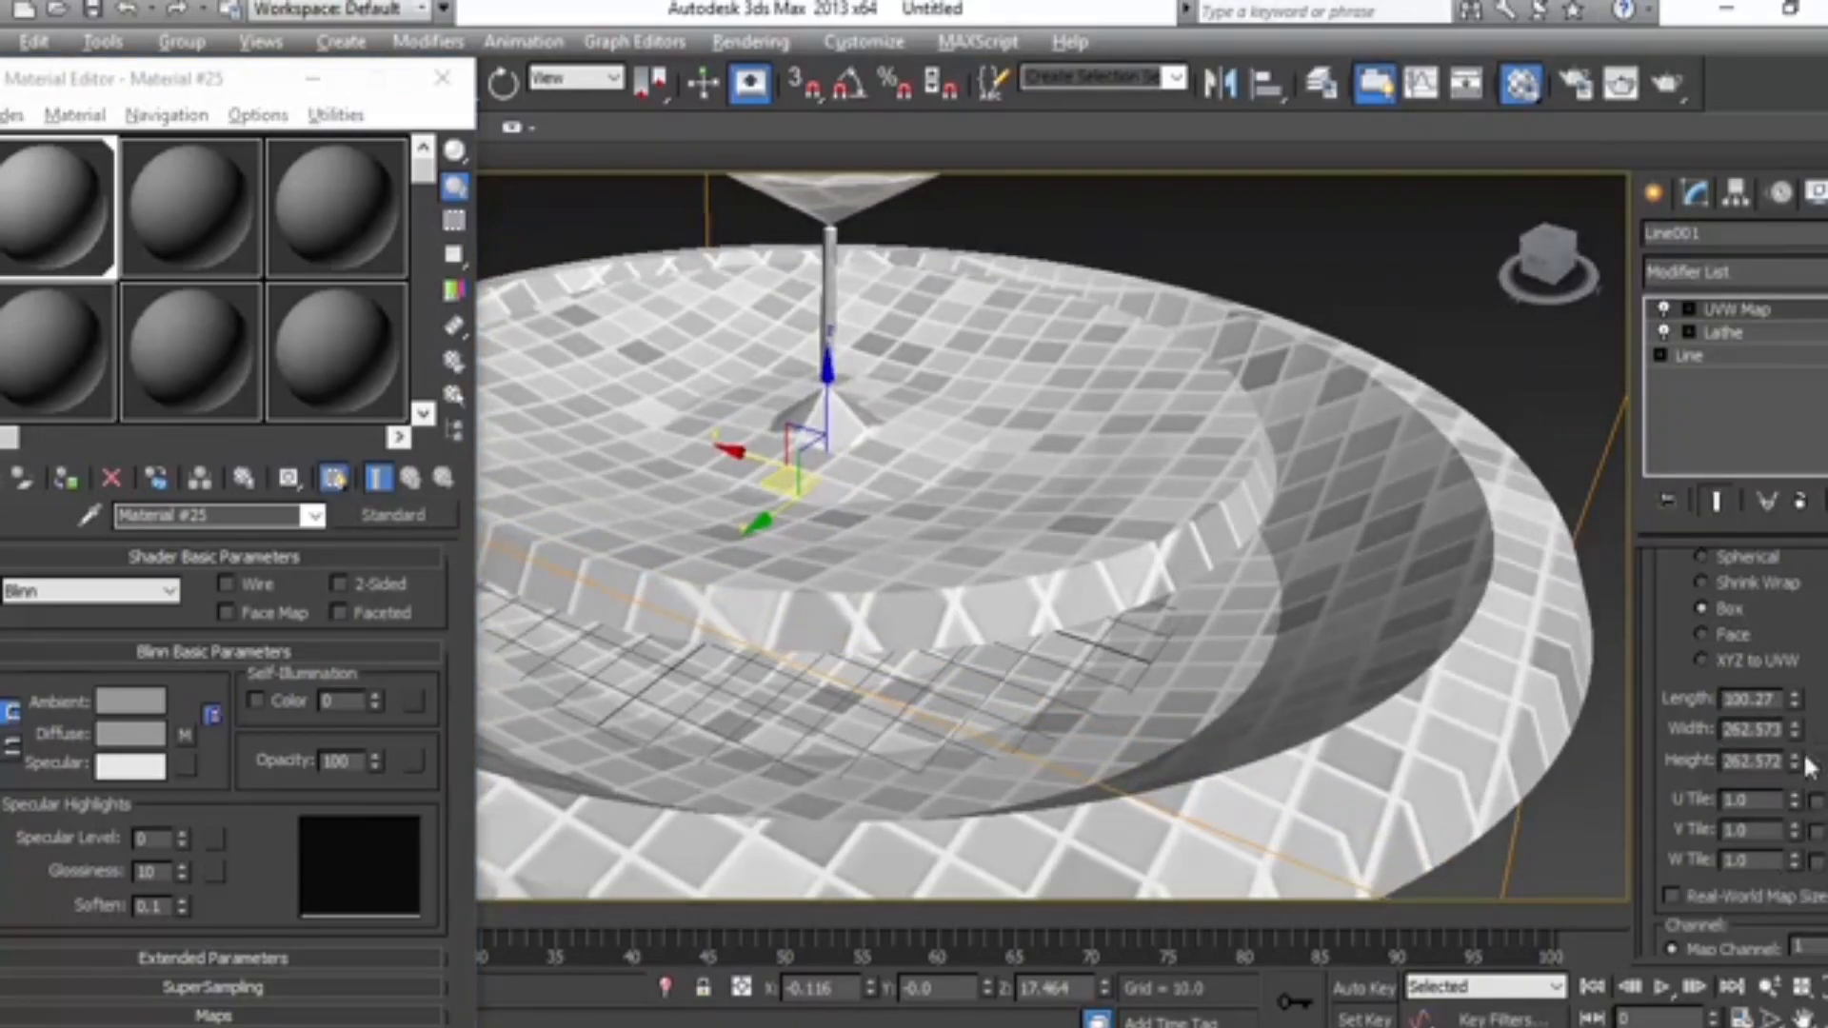
{"action": "left_click_drag", "start_coordinate": [1797, 705], "coordinate": [1796, 857]}
{"action": "middle_click_drag", "start_coordinate": [1013, 633], "coordinate": [1098, 653], "text": "alt"}
Step: Convert the mosaic-textured bowl to an editable object and deselect it
{"action": "right_click", "coordinate": [1091, 597]}
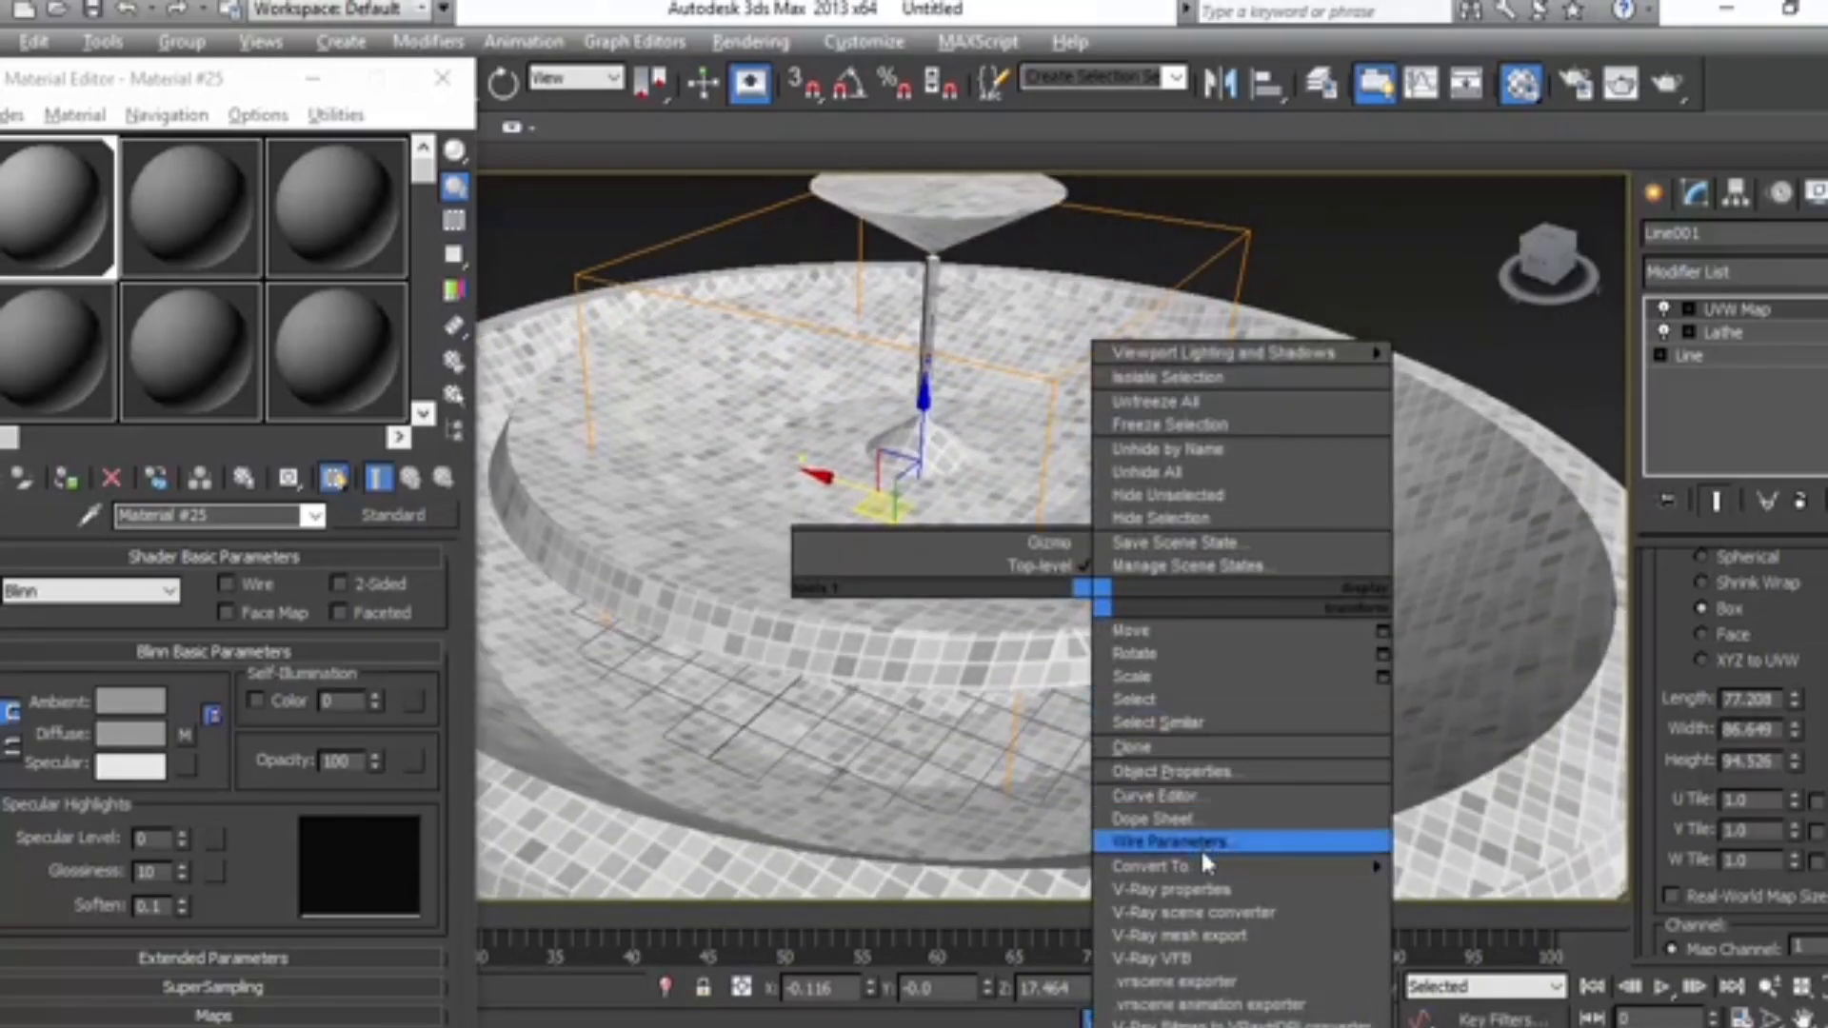
{"action": "mouse_move", "coordinate": [1295, 860]}
{"action": "left_click", "coordinate": [1437, 876]}
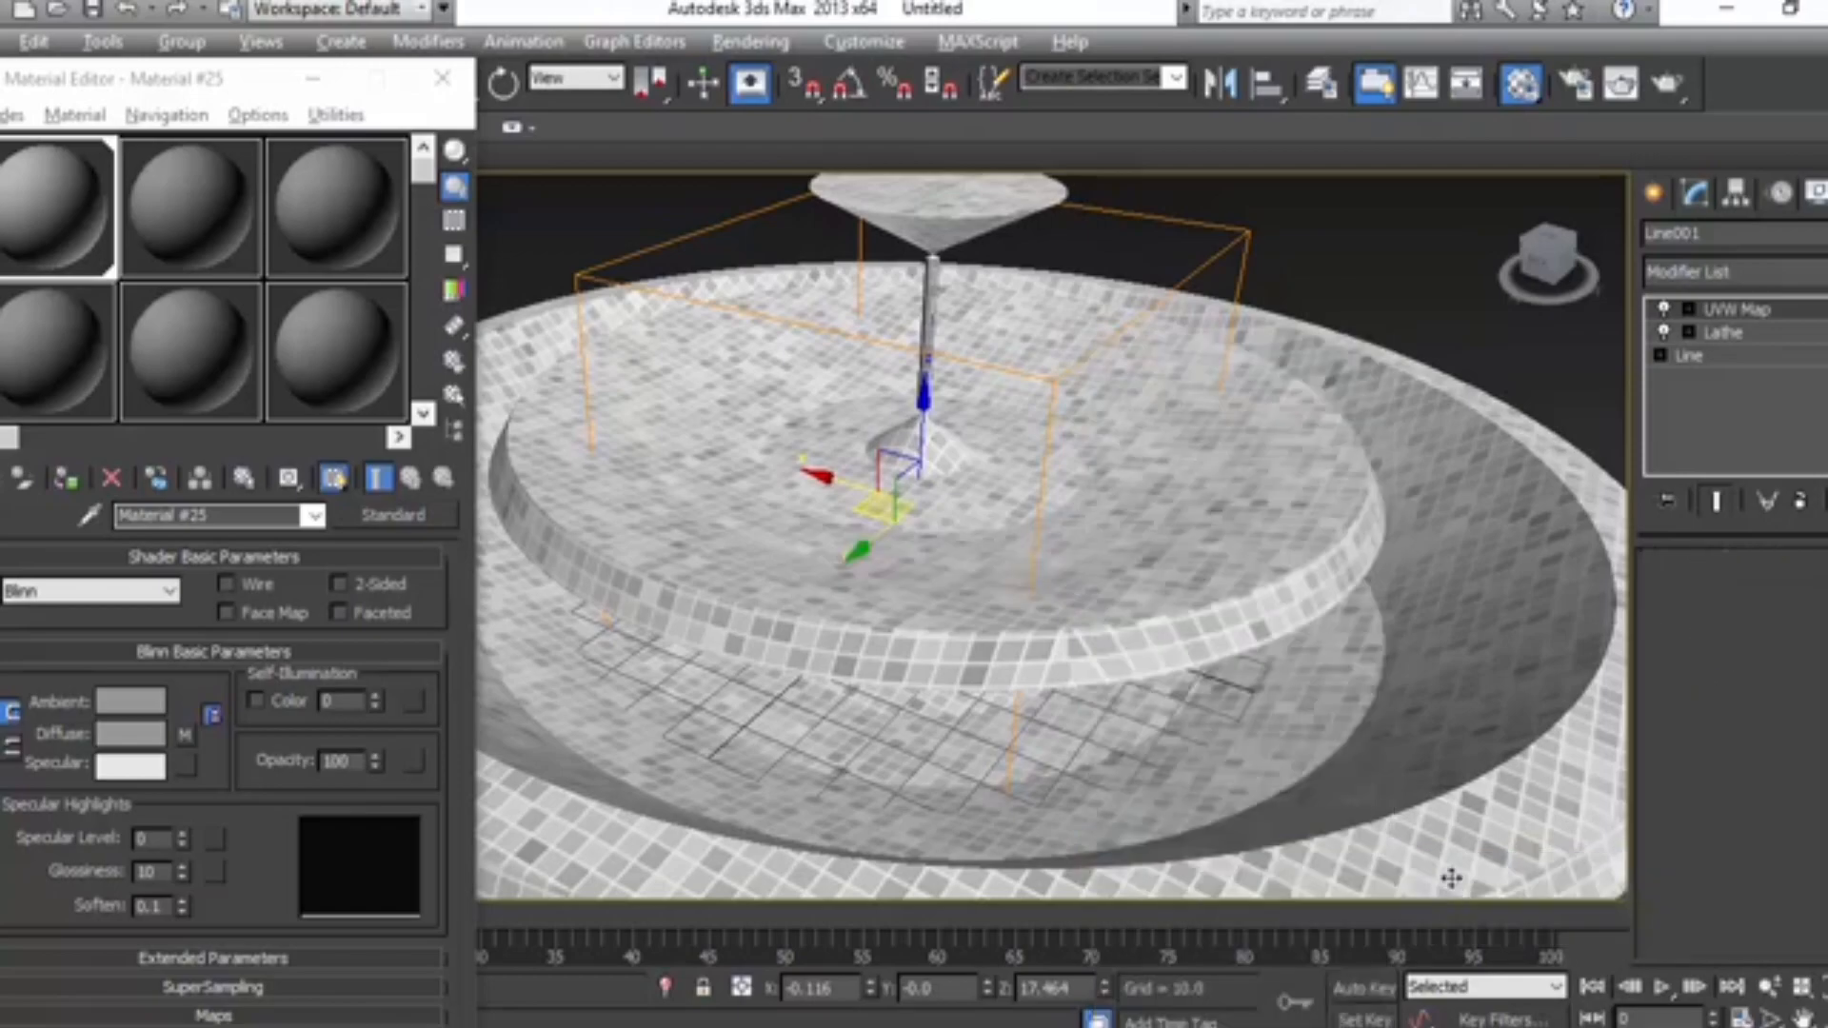
{"action": "left_click", "coordinate": [1426, 341]}
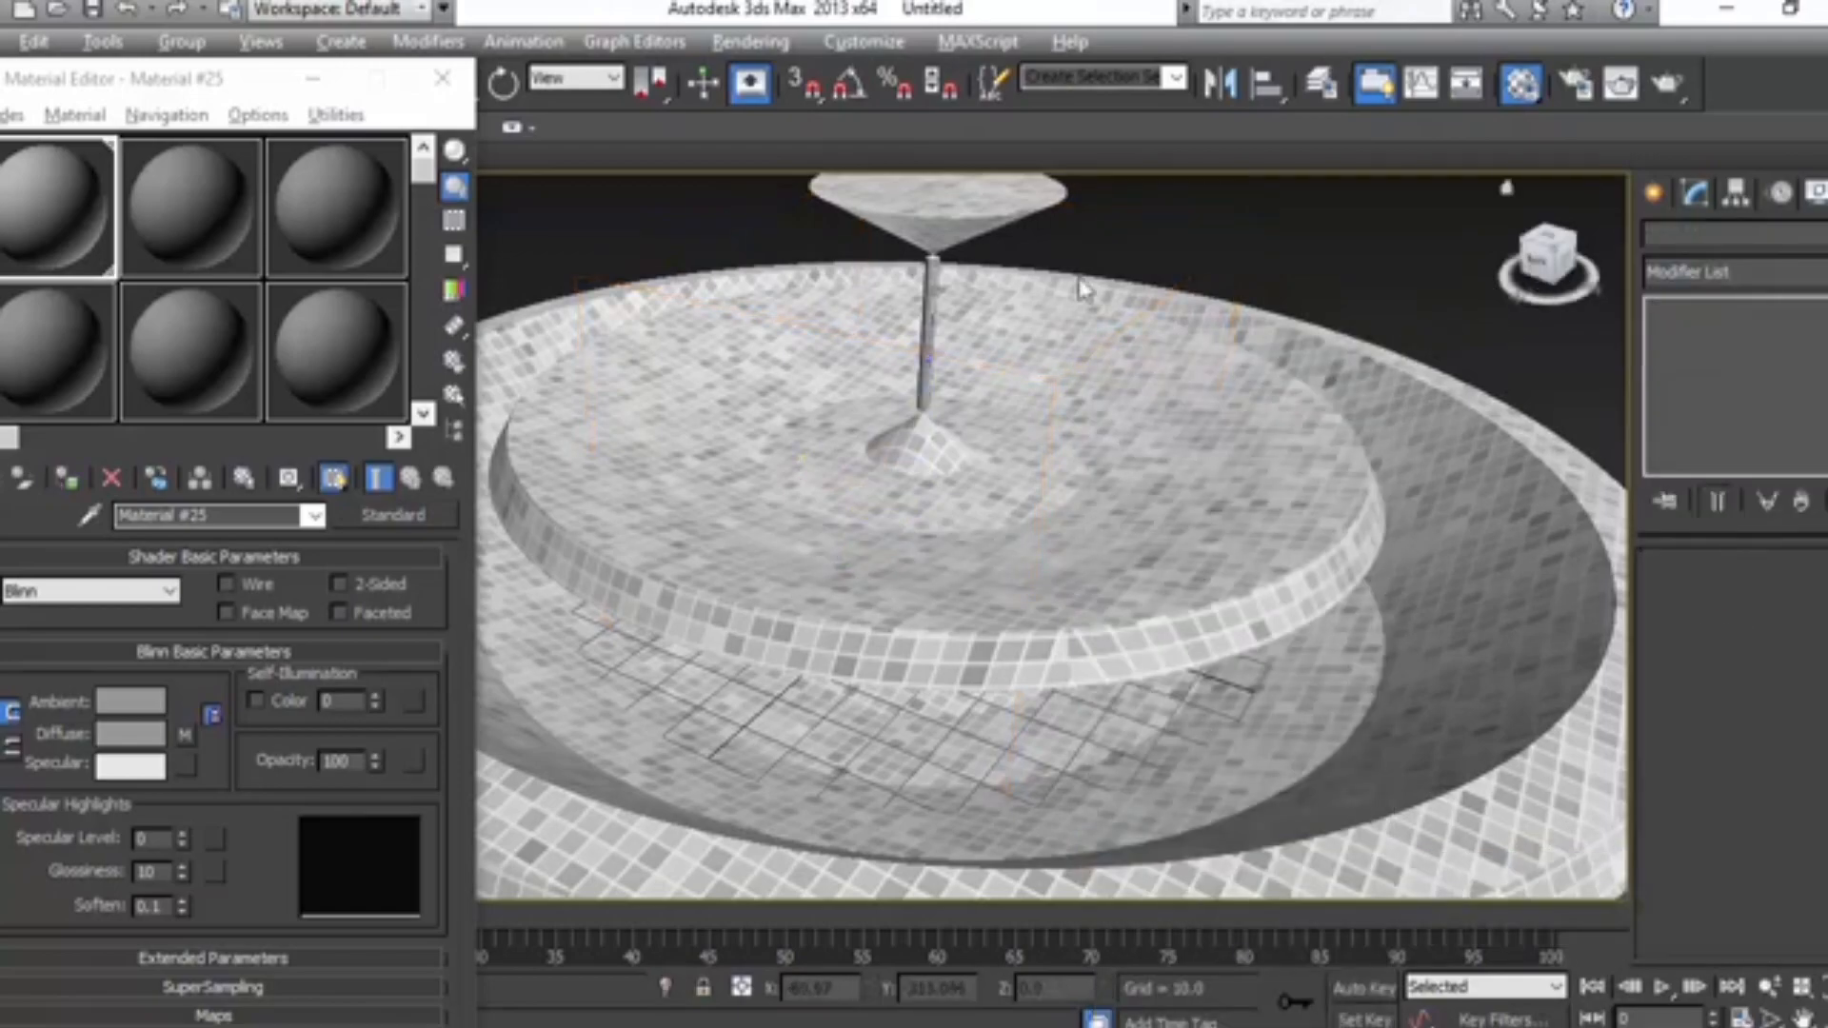
Step: Close the Material Editor and view the tiled two-tier bowl from a low side angle
{"action": "left_click", "coordinate": [442, 78]}
{"action": "middle_click_drag", "start_coordinate": [1009, 625], "coordinate": [857, 672]}
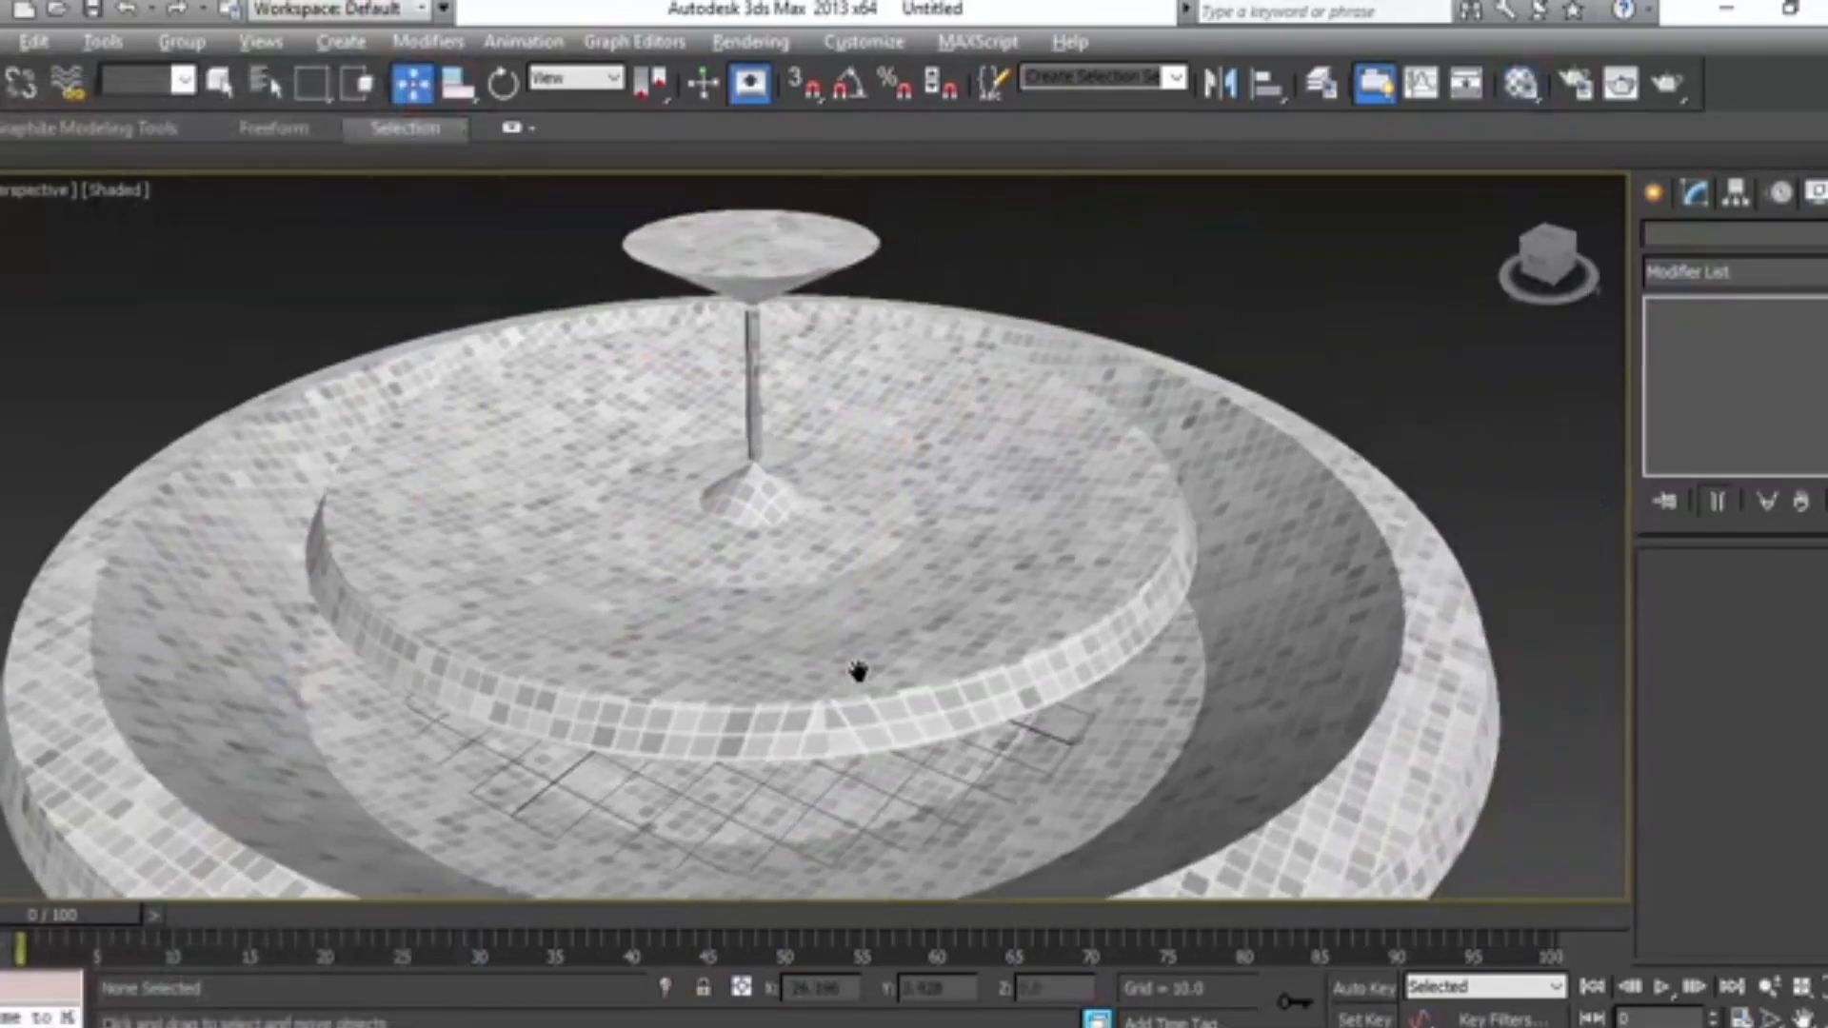
{"action": "left_click", "coordinate": [1543, 268]}
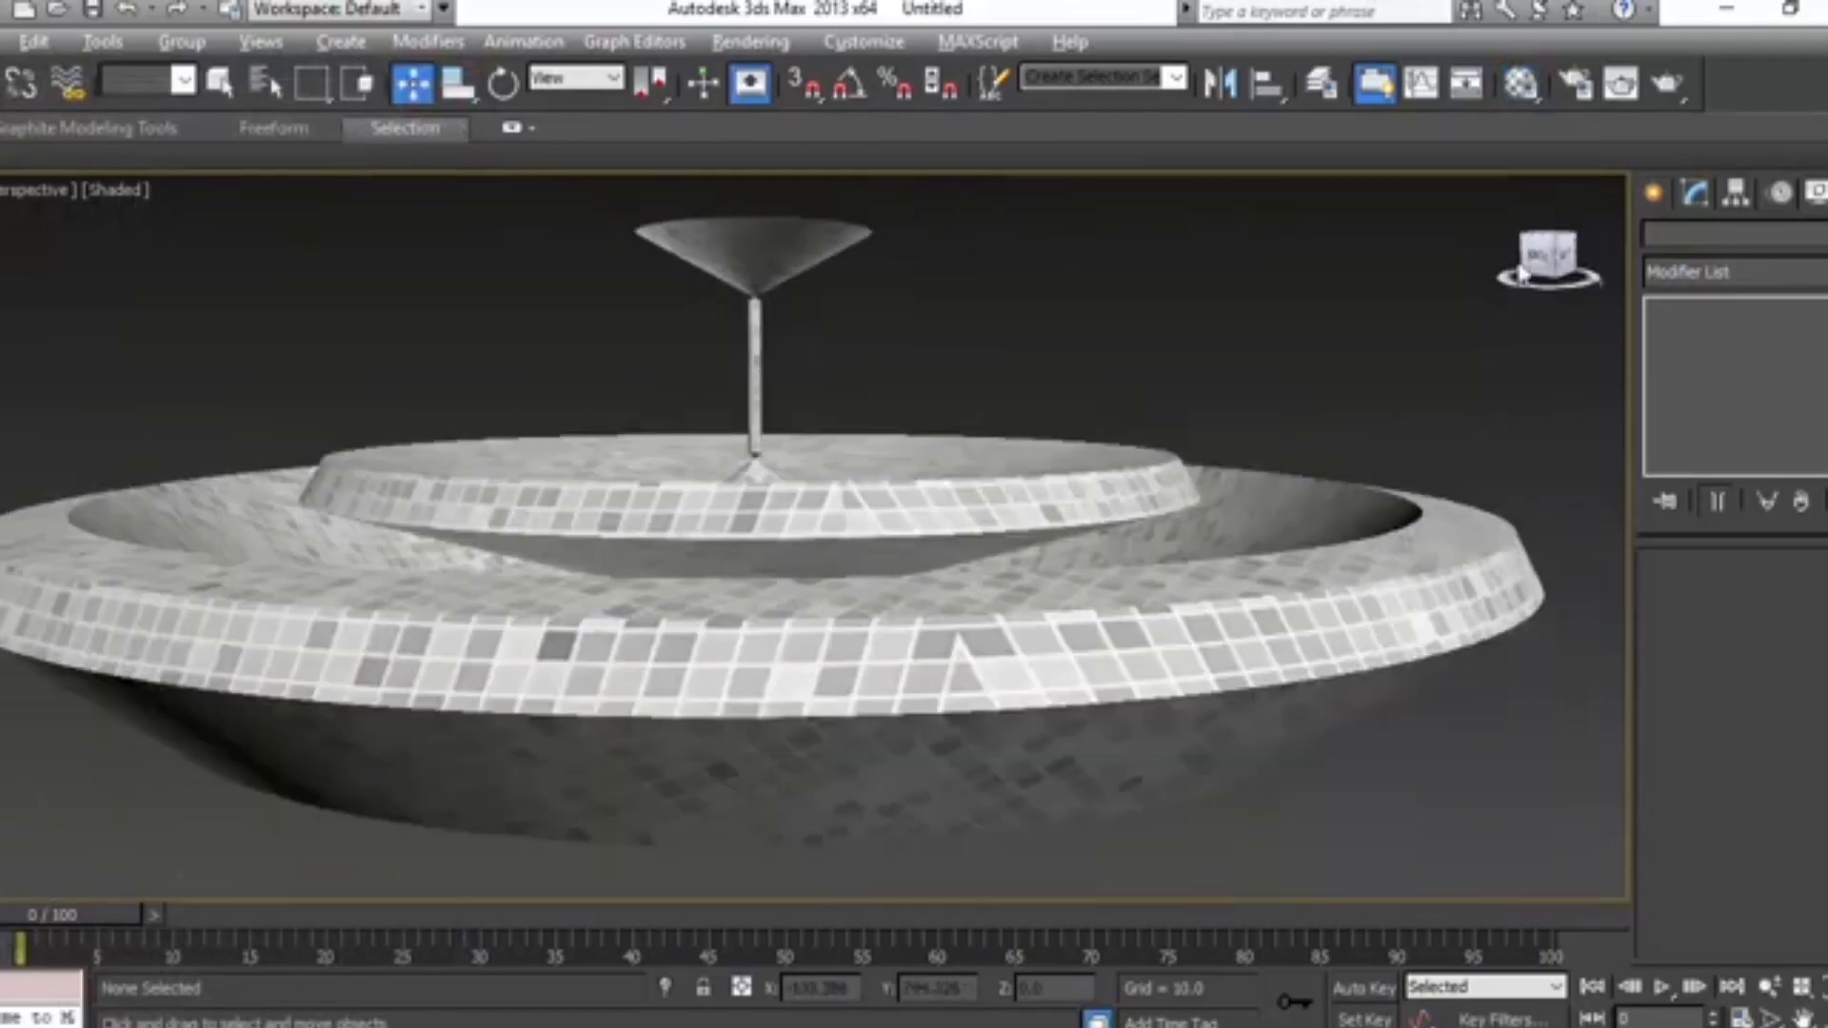
Step: Select the two-tier bowl and show it in a full-size Top view
{"action": "middle_click_drag", "start_coordinate": [1123, 518], "coordinate": [1164, 621], "text": "alt"}
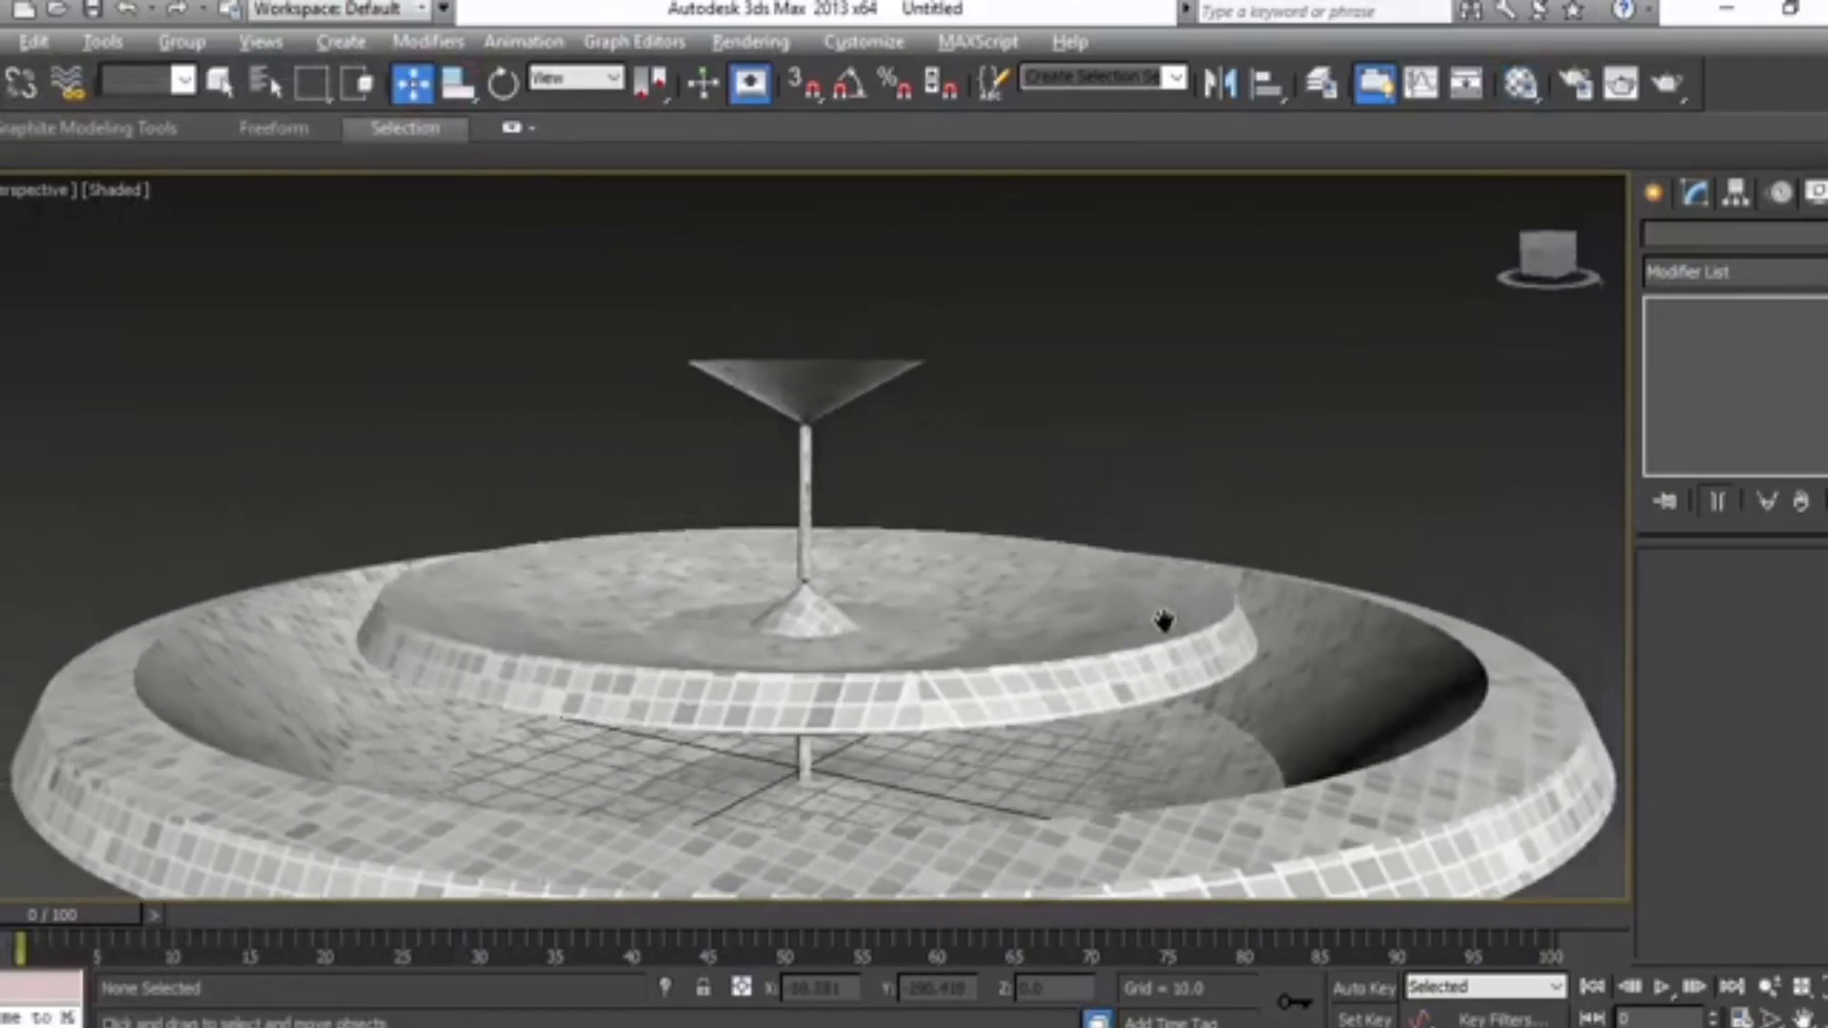
{"action": "left_click_drag", "start_coordinate": [1552, 259], "coordinate": [1526, 291]}
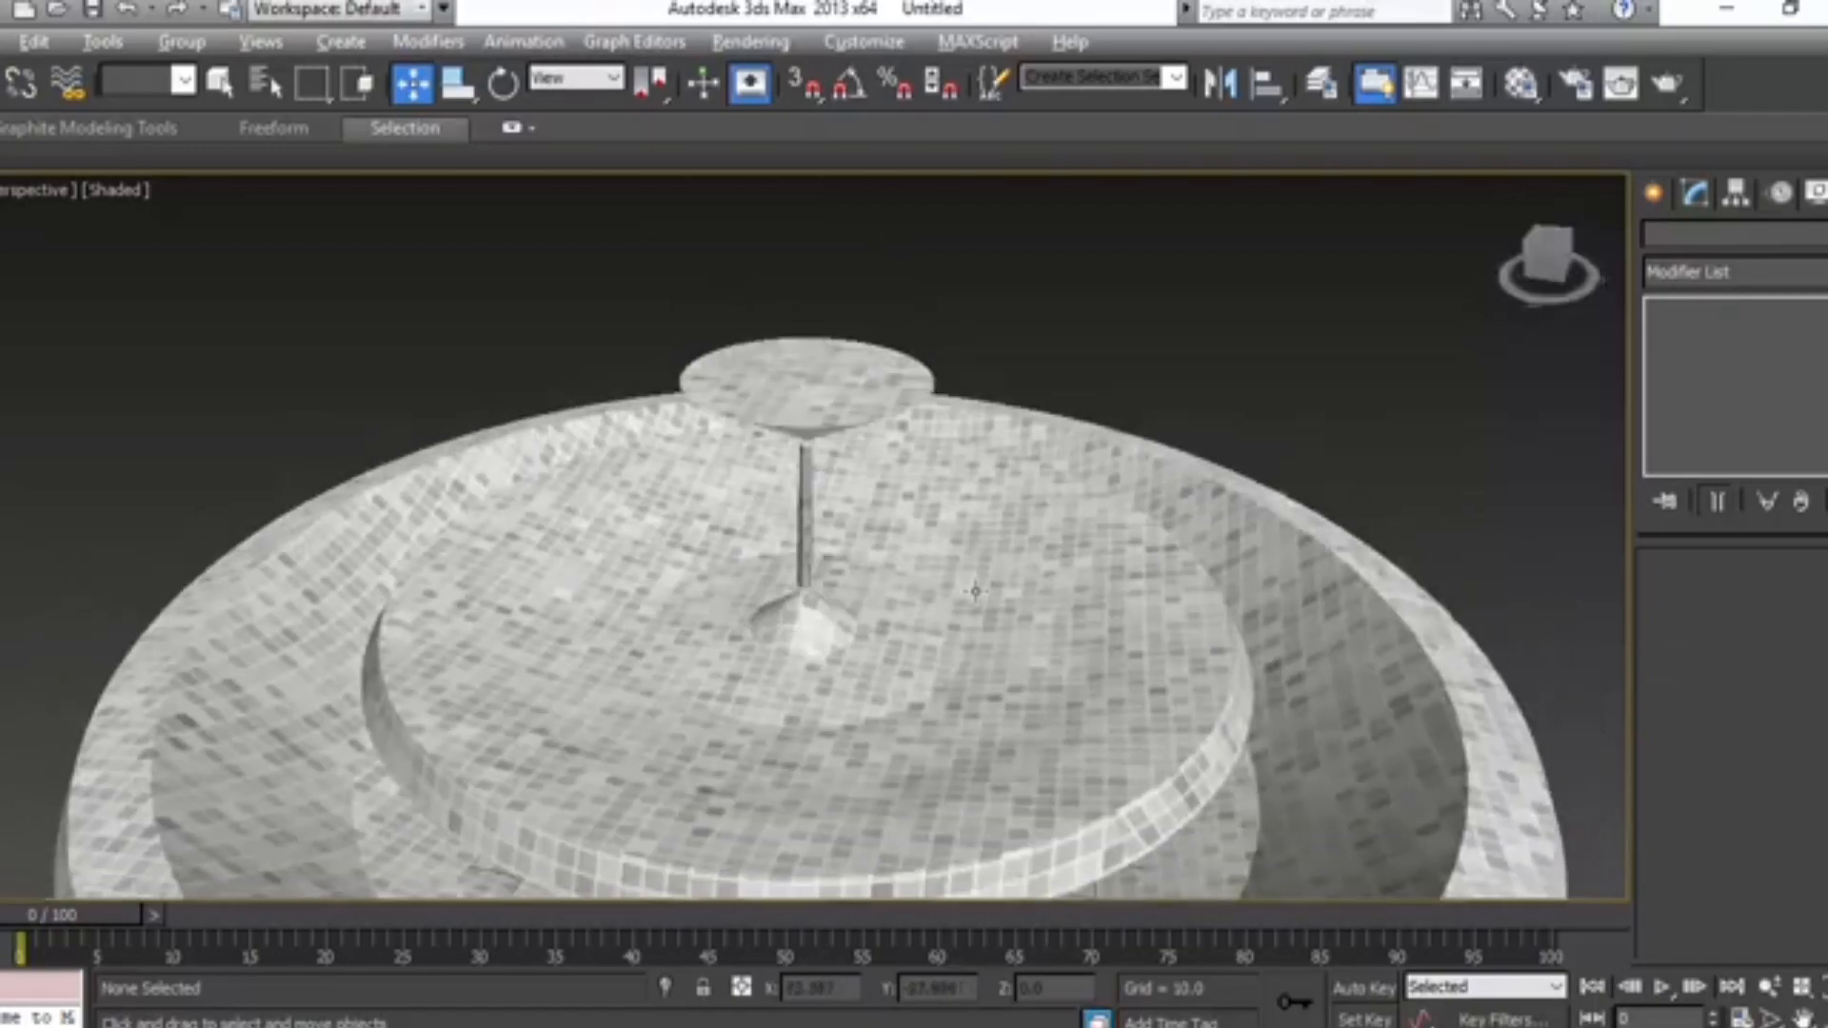
{"action": "key", "text": "alt+w"}
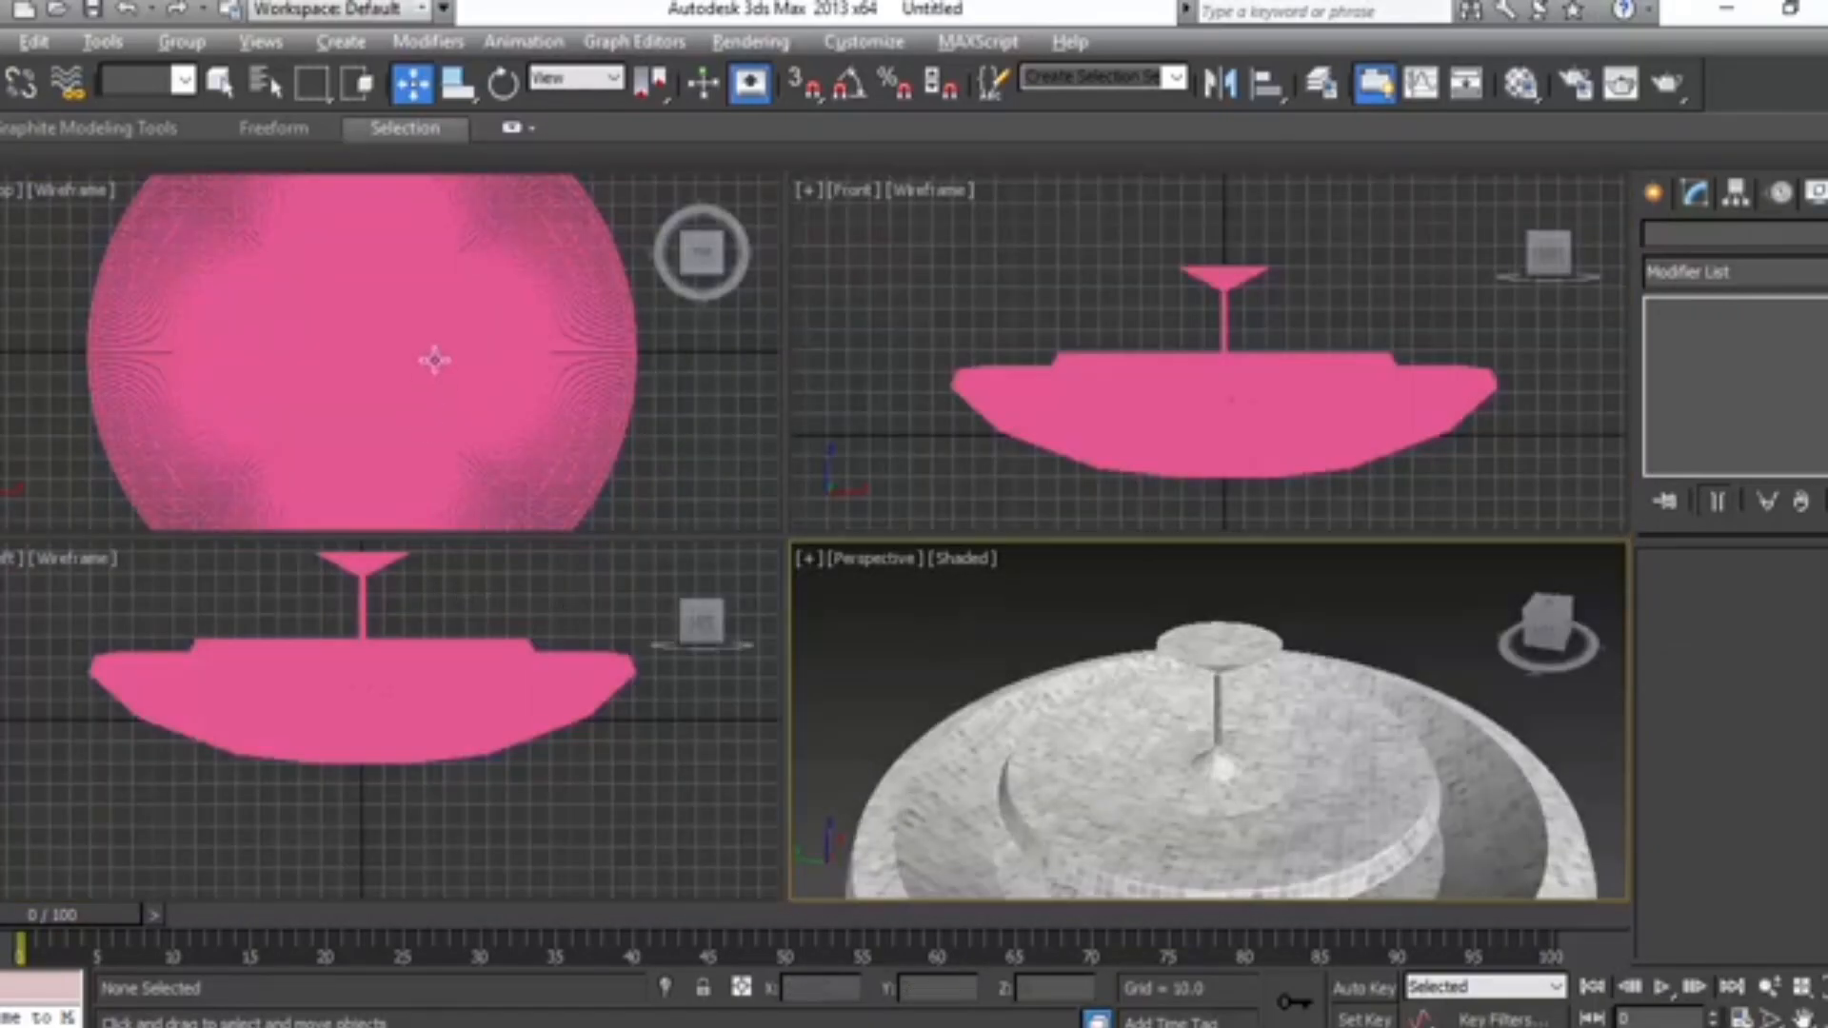
{"action": "middle_click_drag", "start_coordinate": [436, 359], "coordinate": [495, 357]}
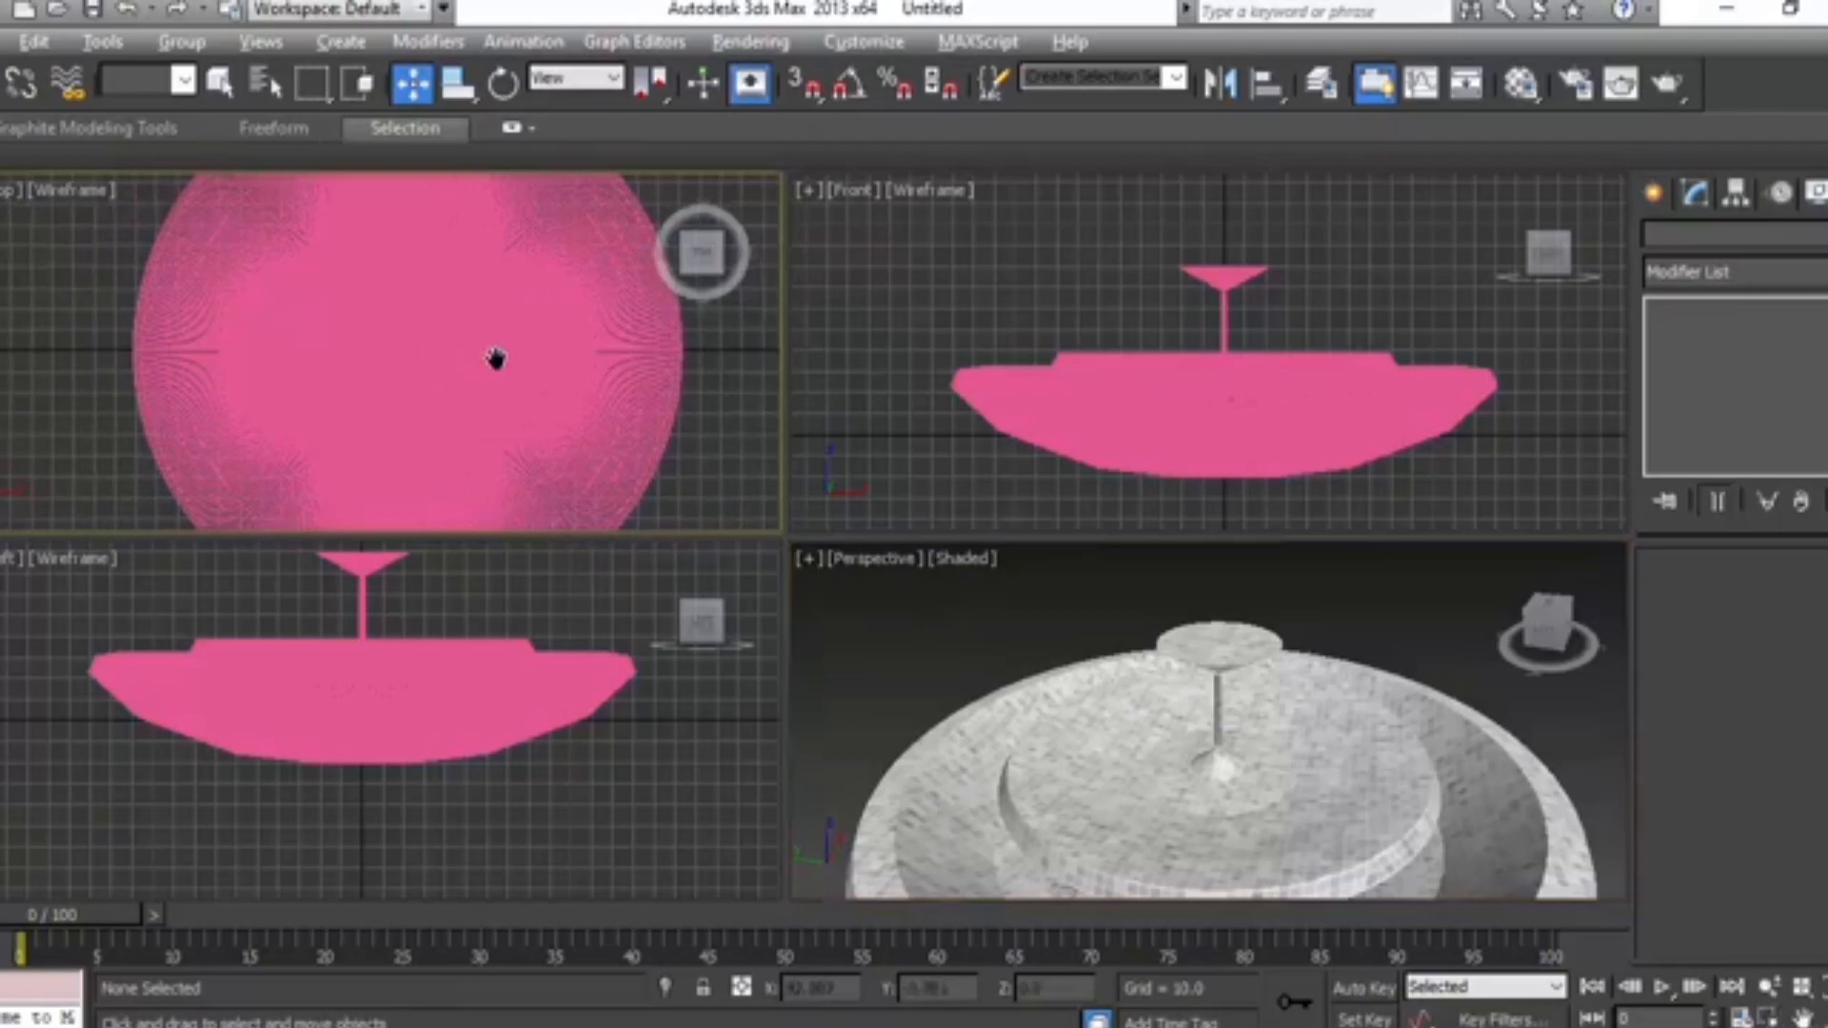
{"action": "left_click", "coordinate": [437, 336]}
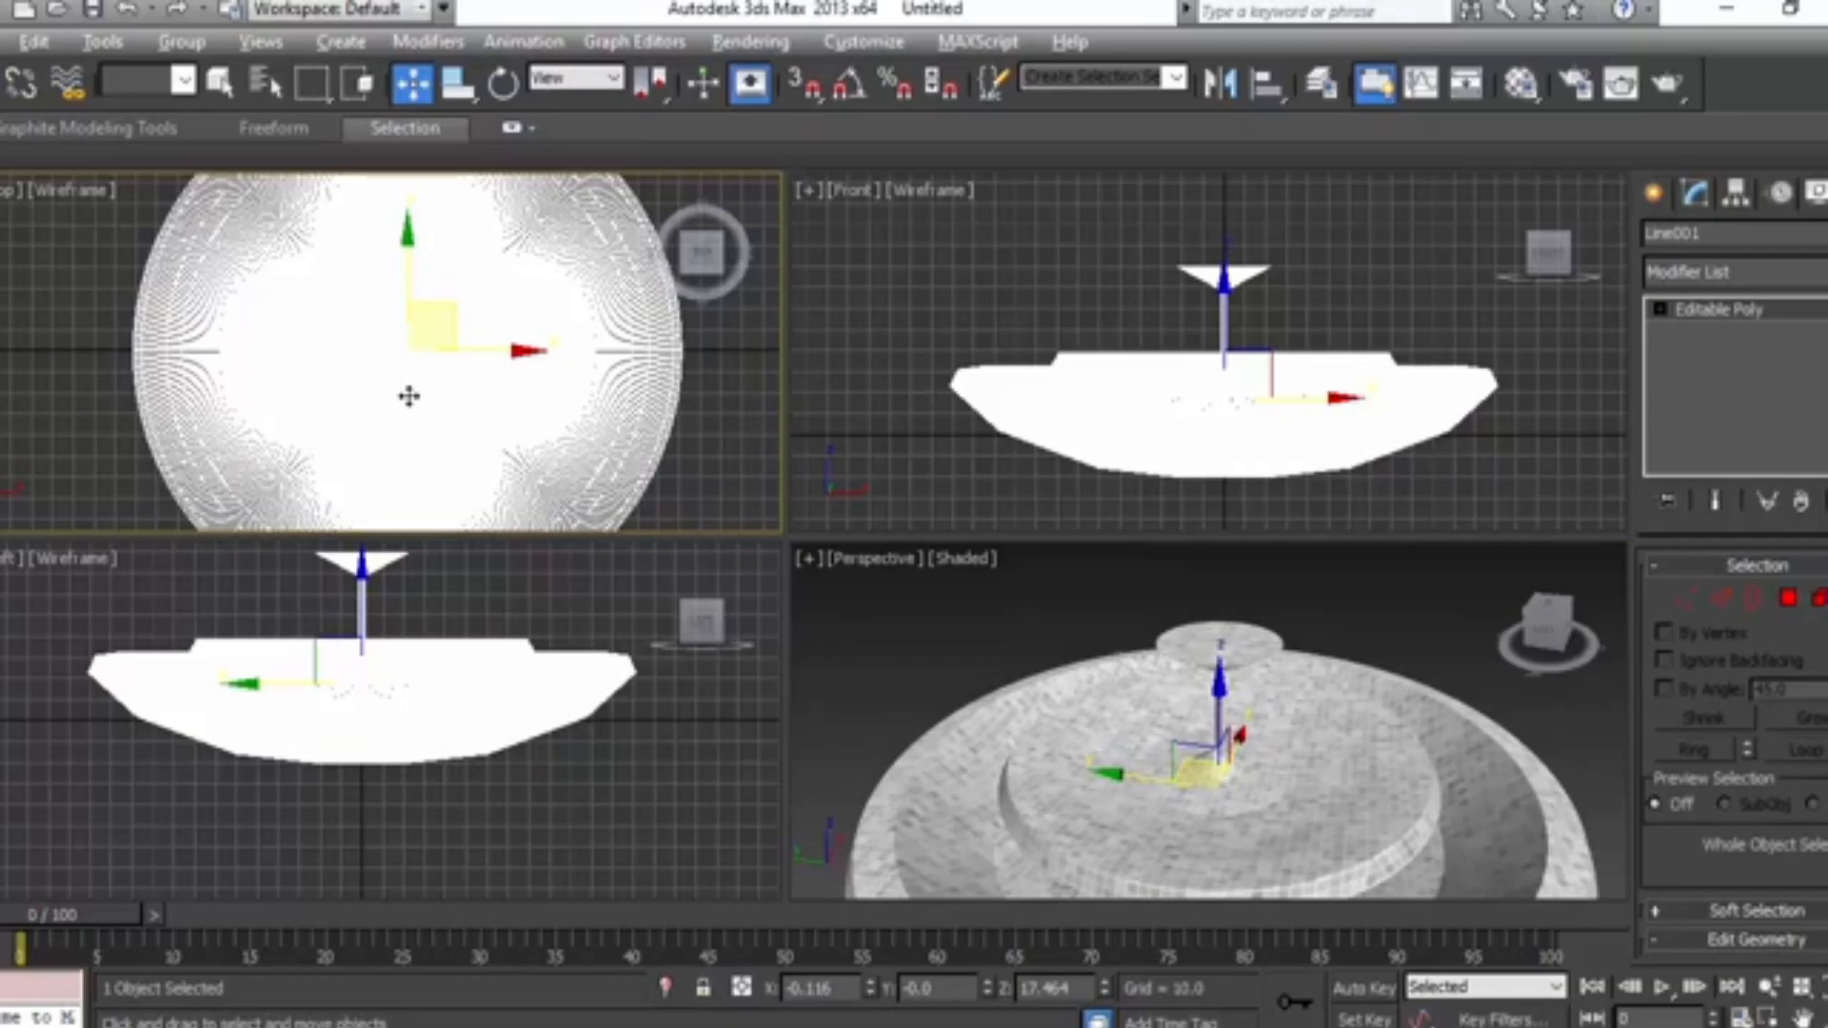
{"action": "key", "text": "alt+w"}
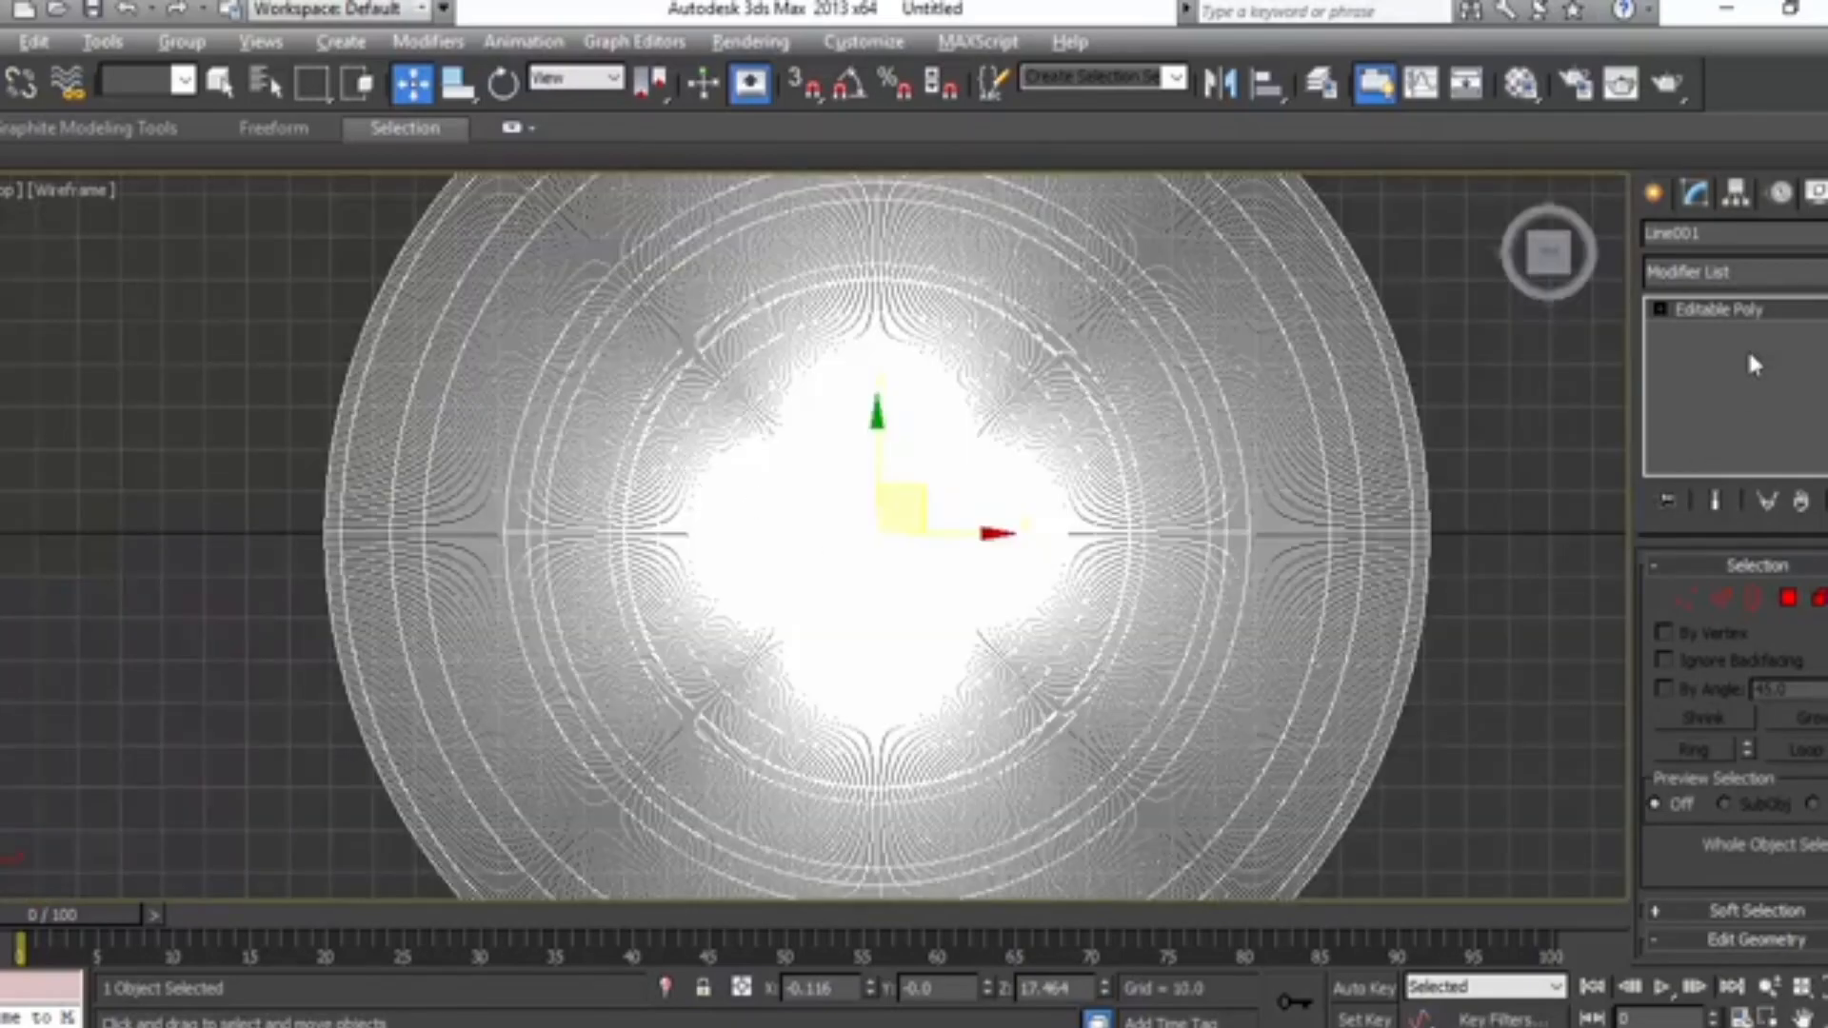
Step: Create a Super Spray particle system at the centre of the bowl with an icon size of about 18.3
{"action": "left_click", "coordinate": [1654, 193]}
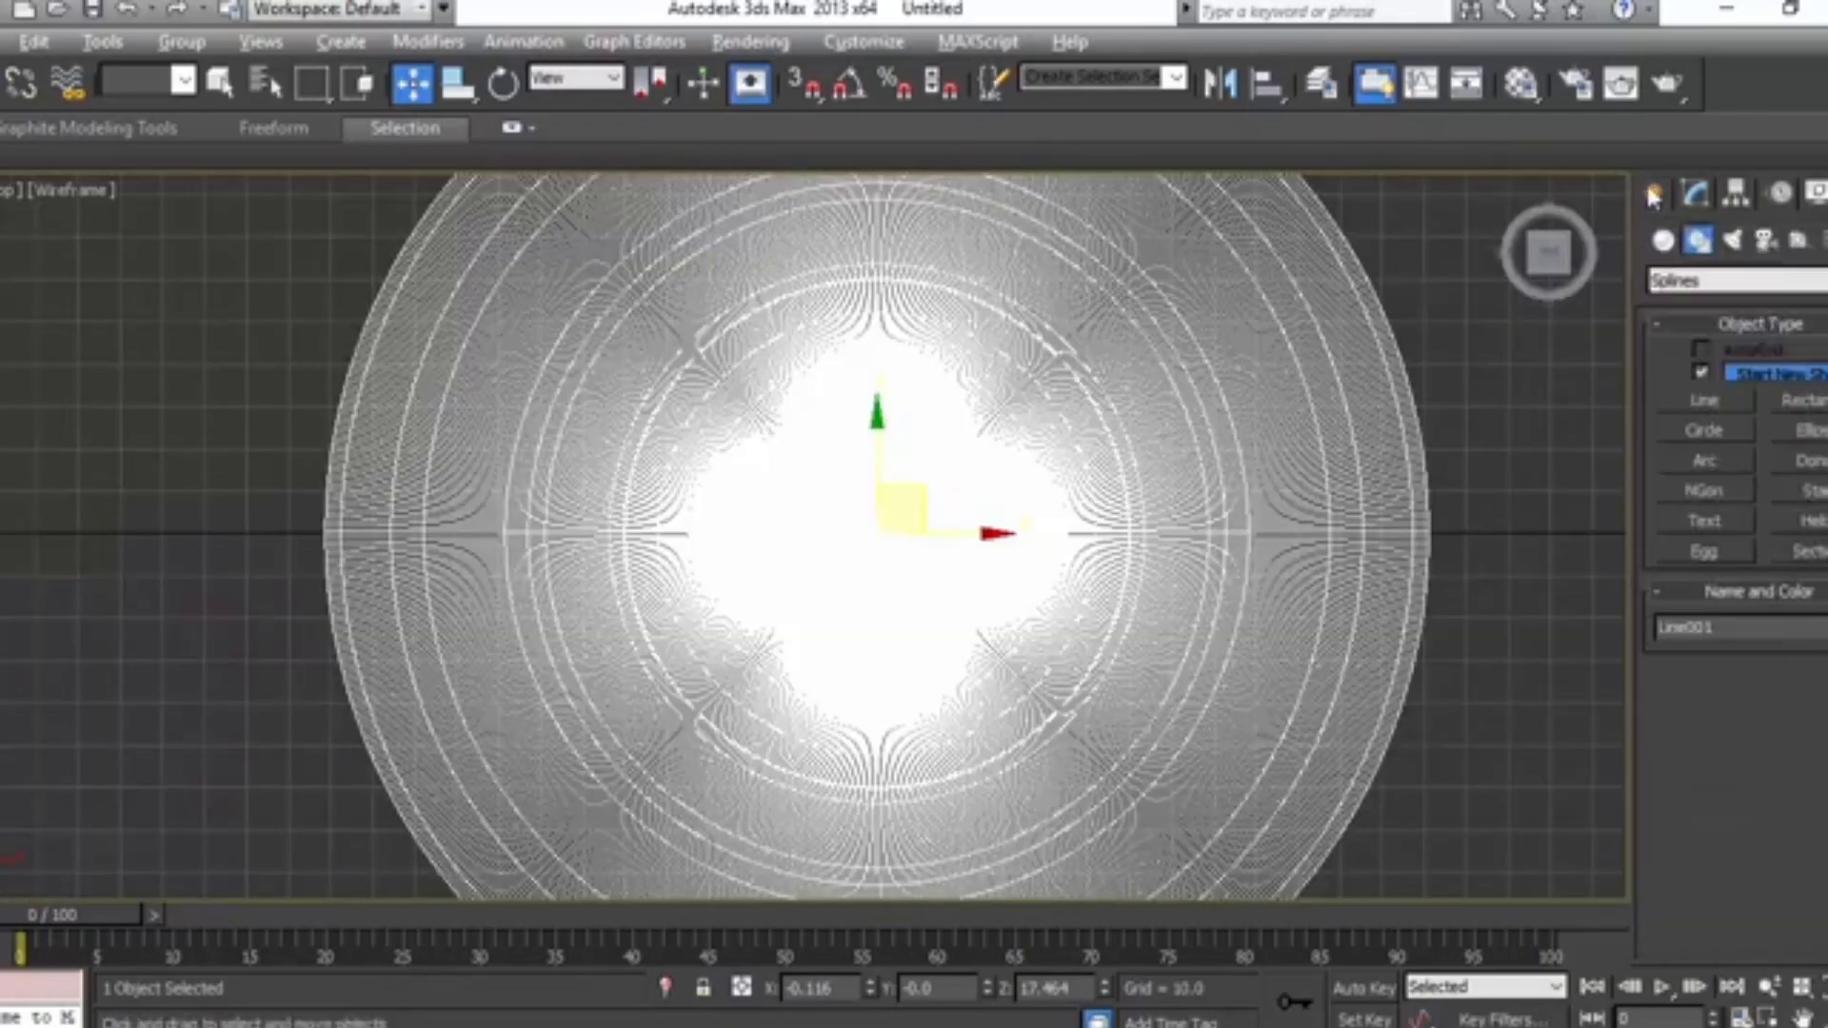
{"action": "left_click", "coordinate": [1702, 286]}
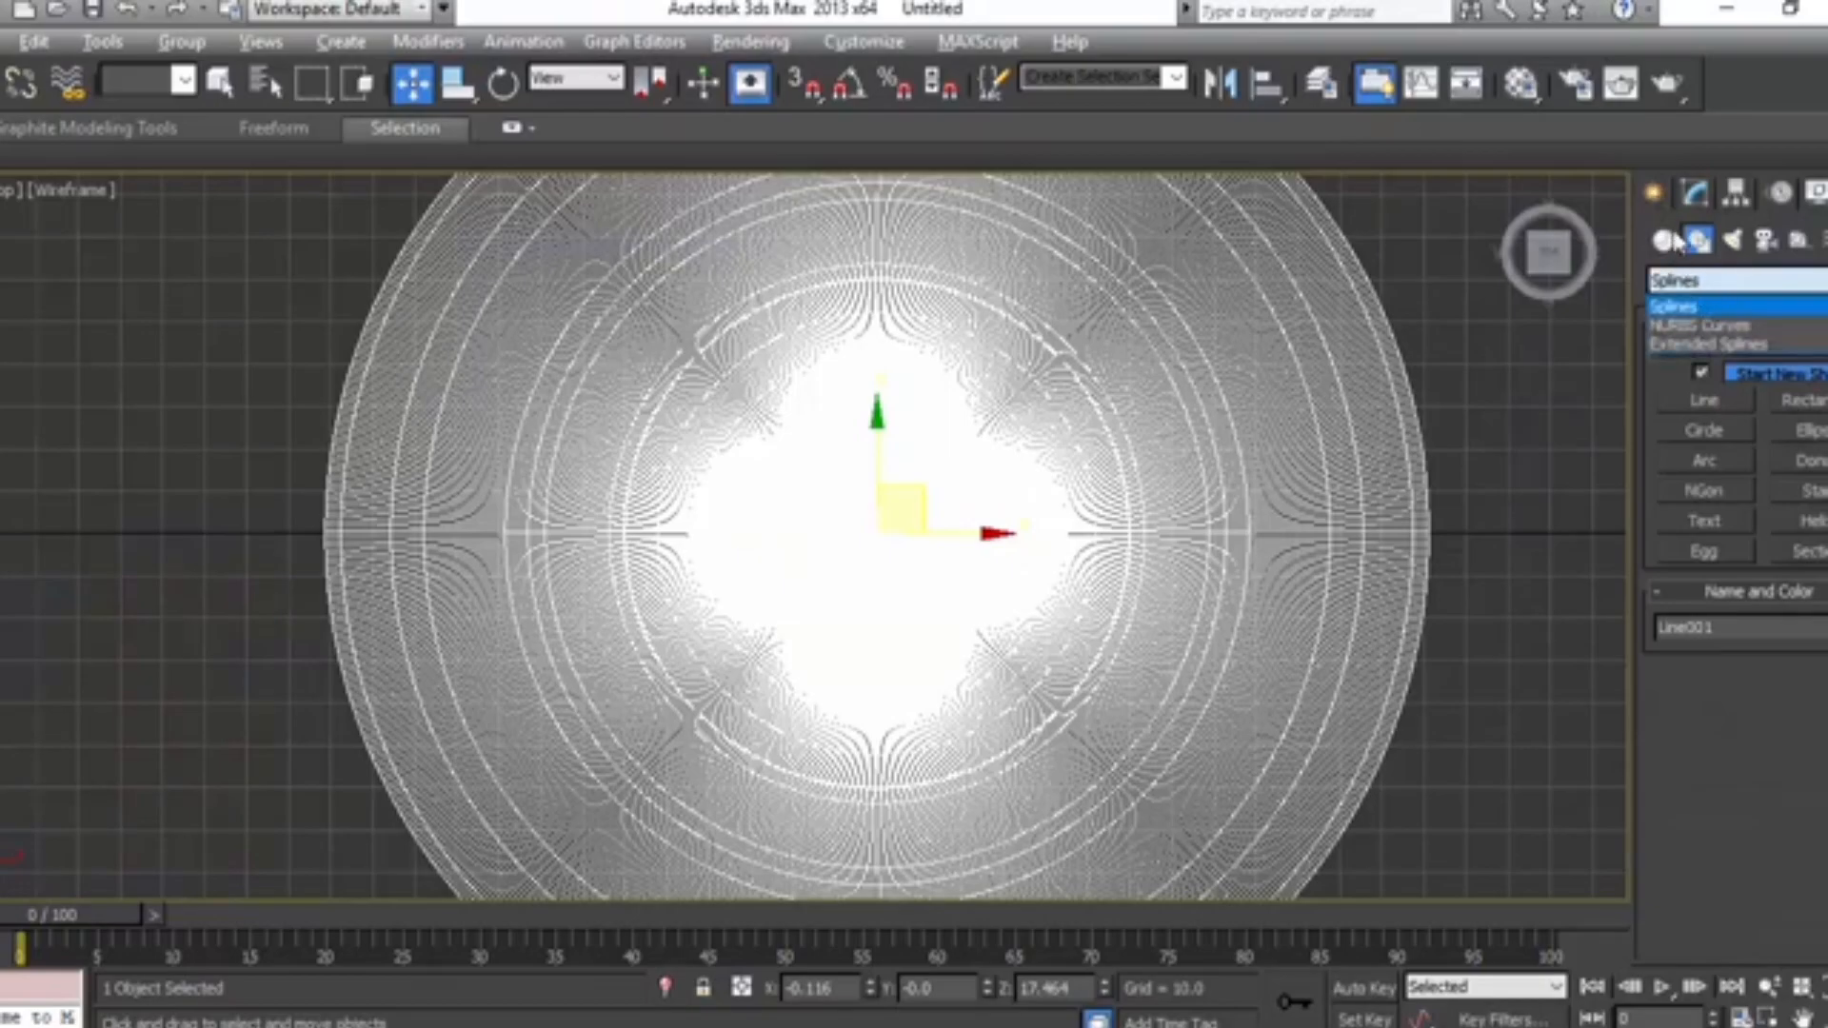
{"action": "left_click", "coordinate": [1669, 245]}
{"action": "left_click", "coordinate": [1666, 242]}
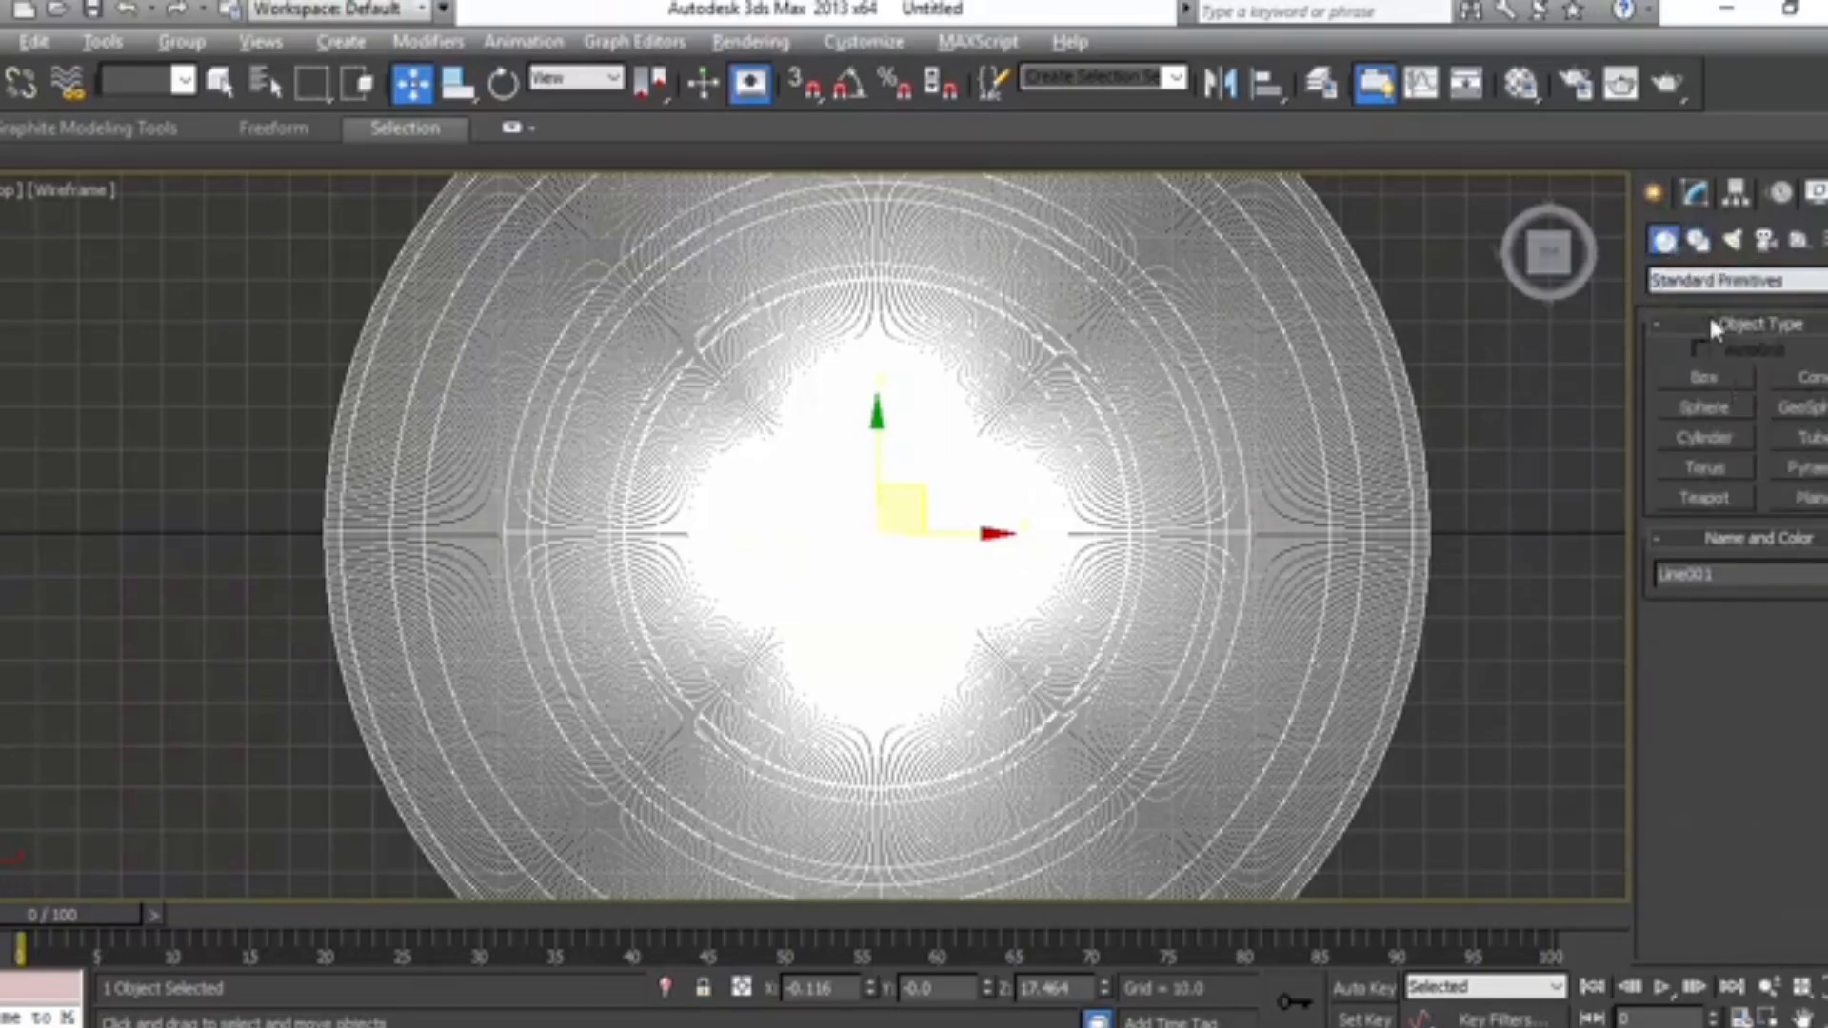
{"action": "left_click", "coordinate": [1706, 286]}
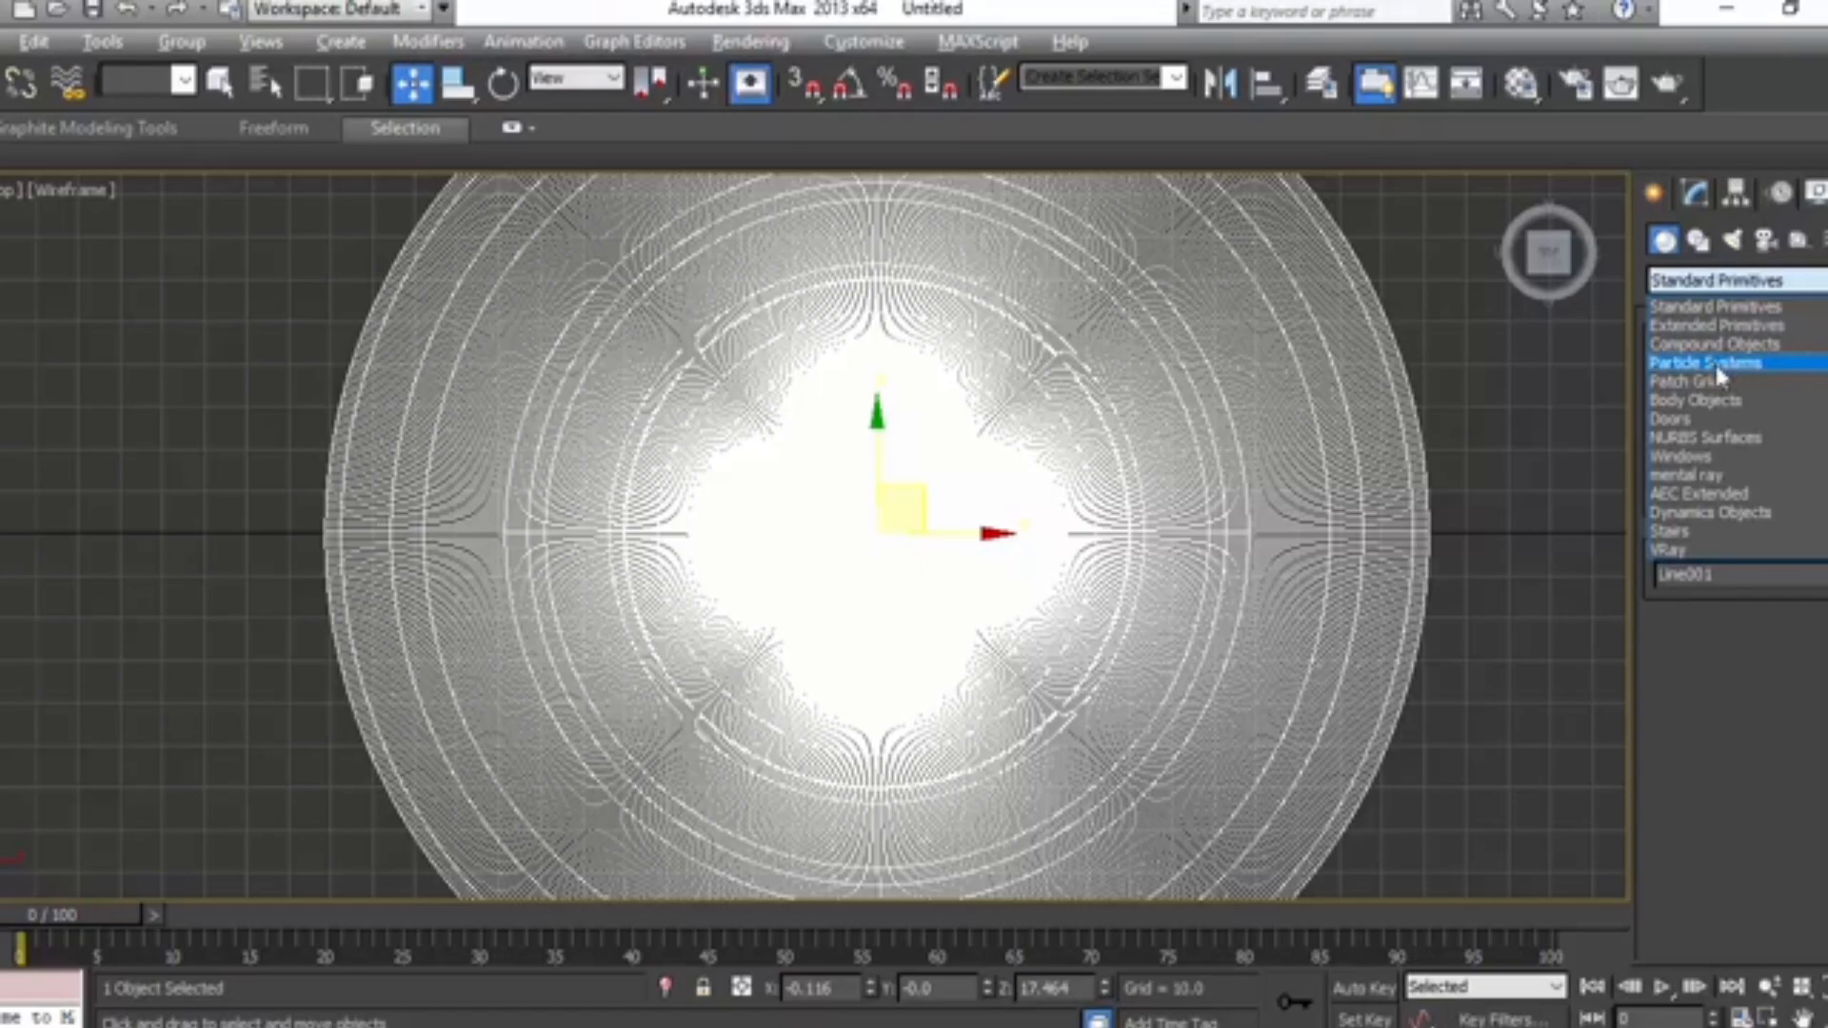
{"action": "left_click", "coordinate": [1749, 367]}
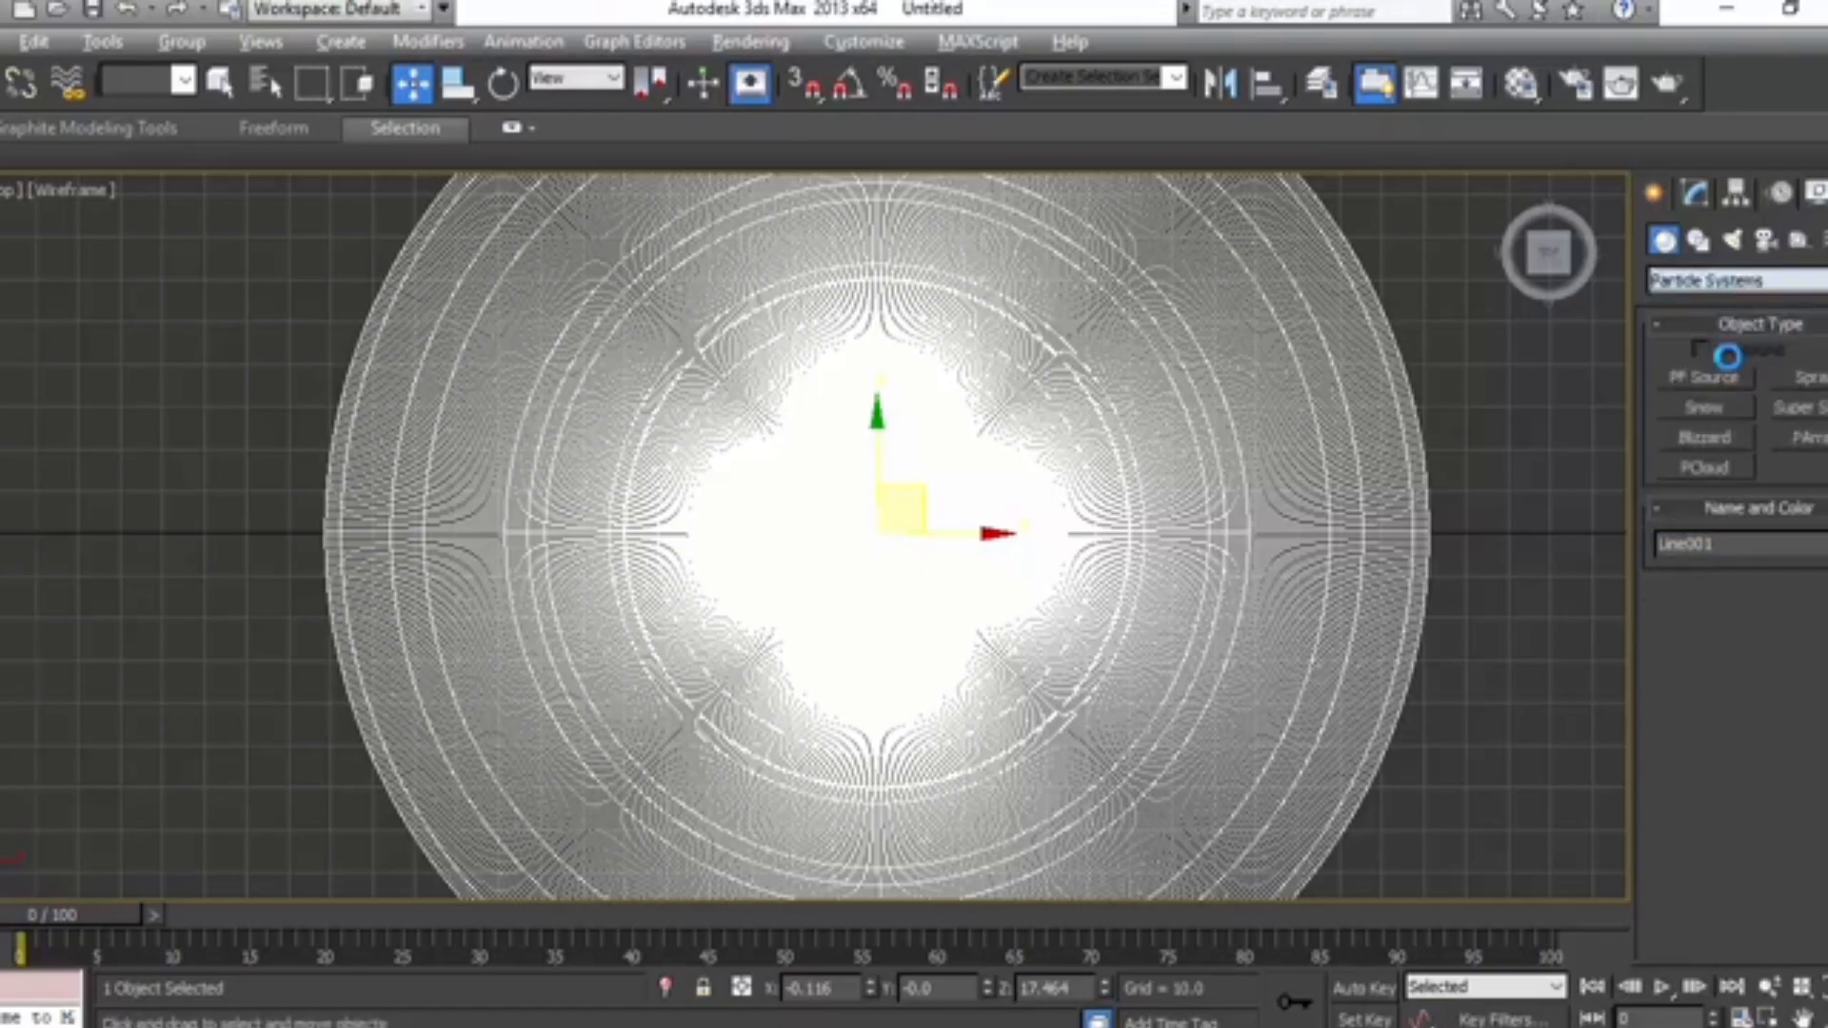
{"action": "left_click", "coordinate": [1814, 408]}
{"action": "left_click_drag", "start_coordinate": [870, 532], "coordinate": [924, 585]}
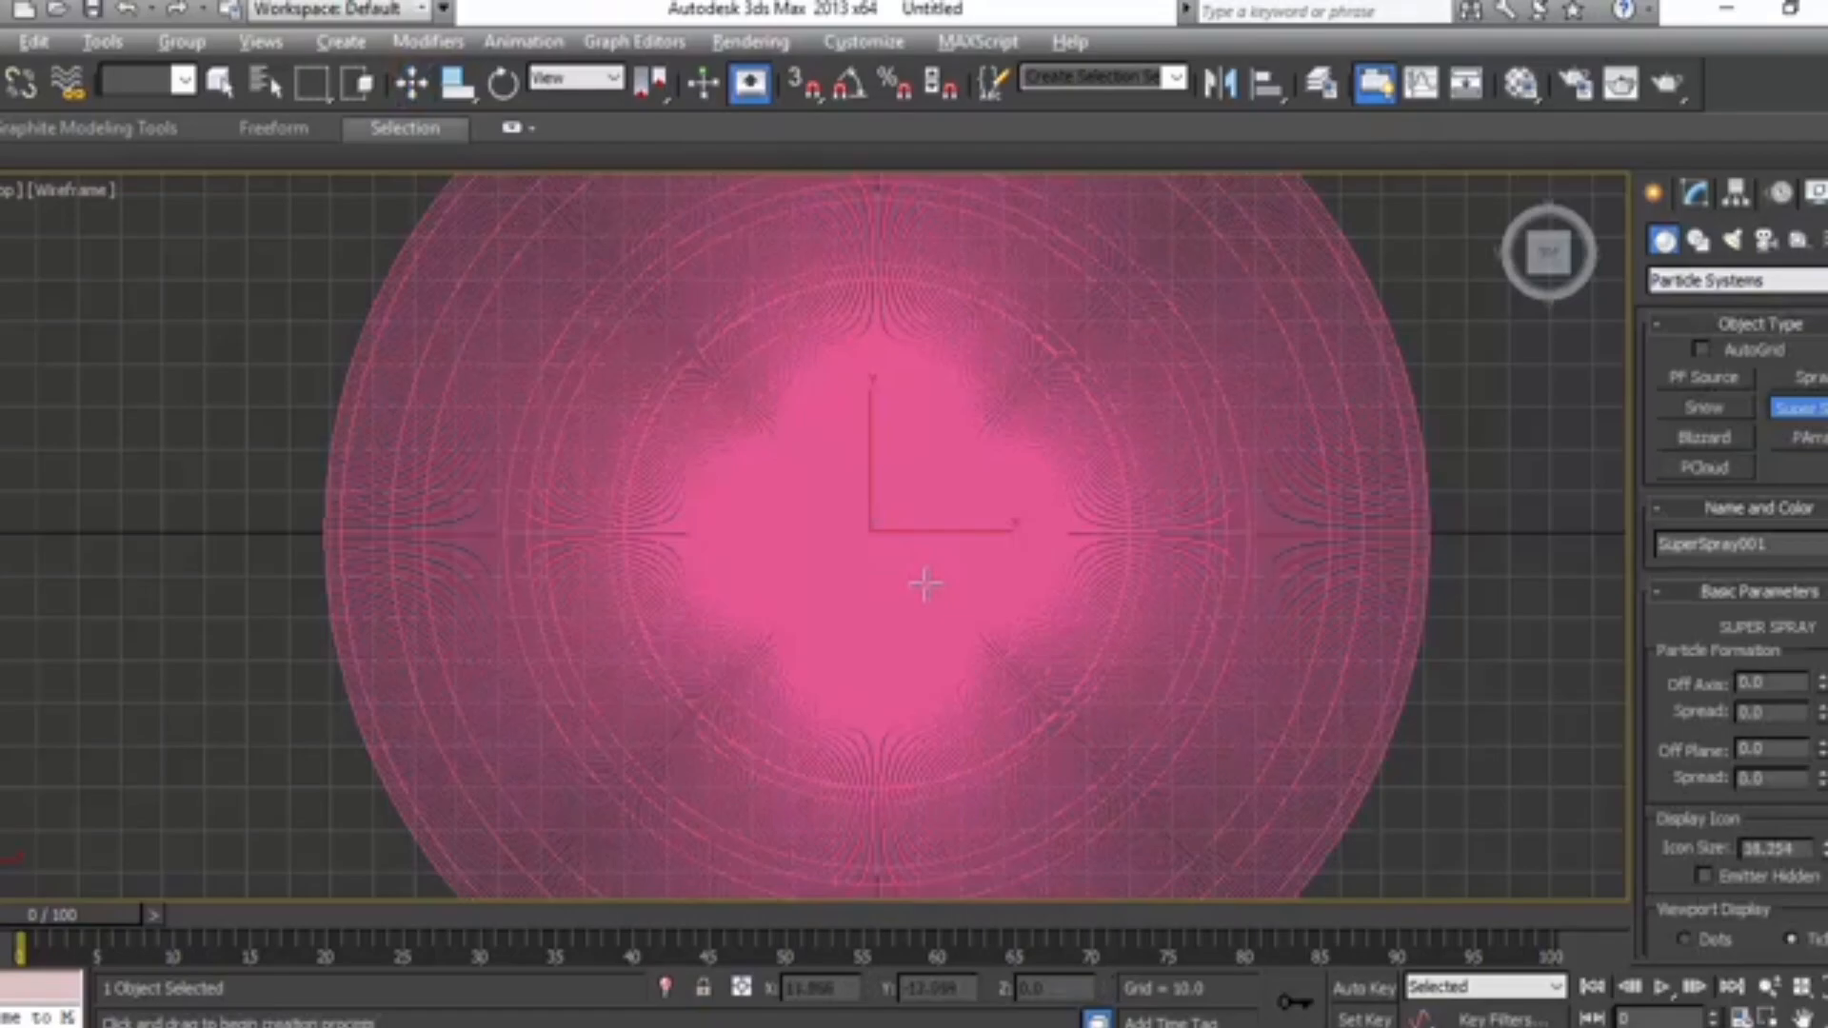
Step: Raise the Super Spray emitter to the fountain's top cup, at a Z height of about 80.7
{"action": "left_click", "coordinate": [412, 84]}
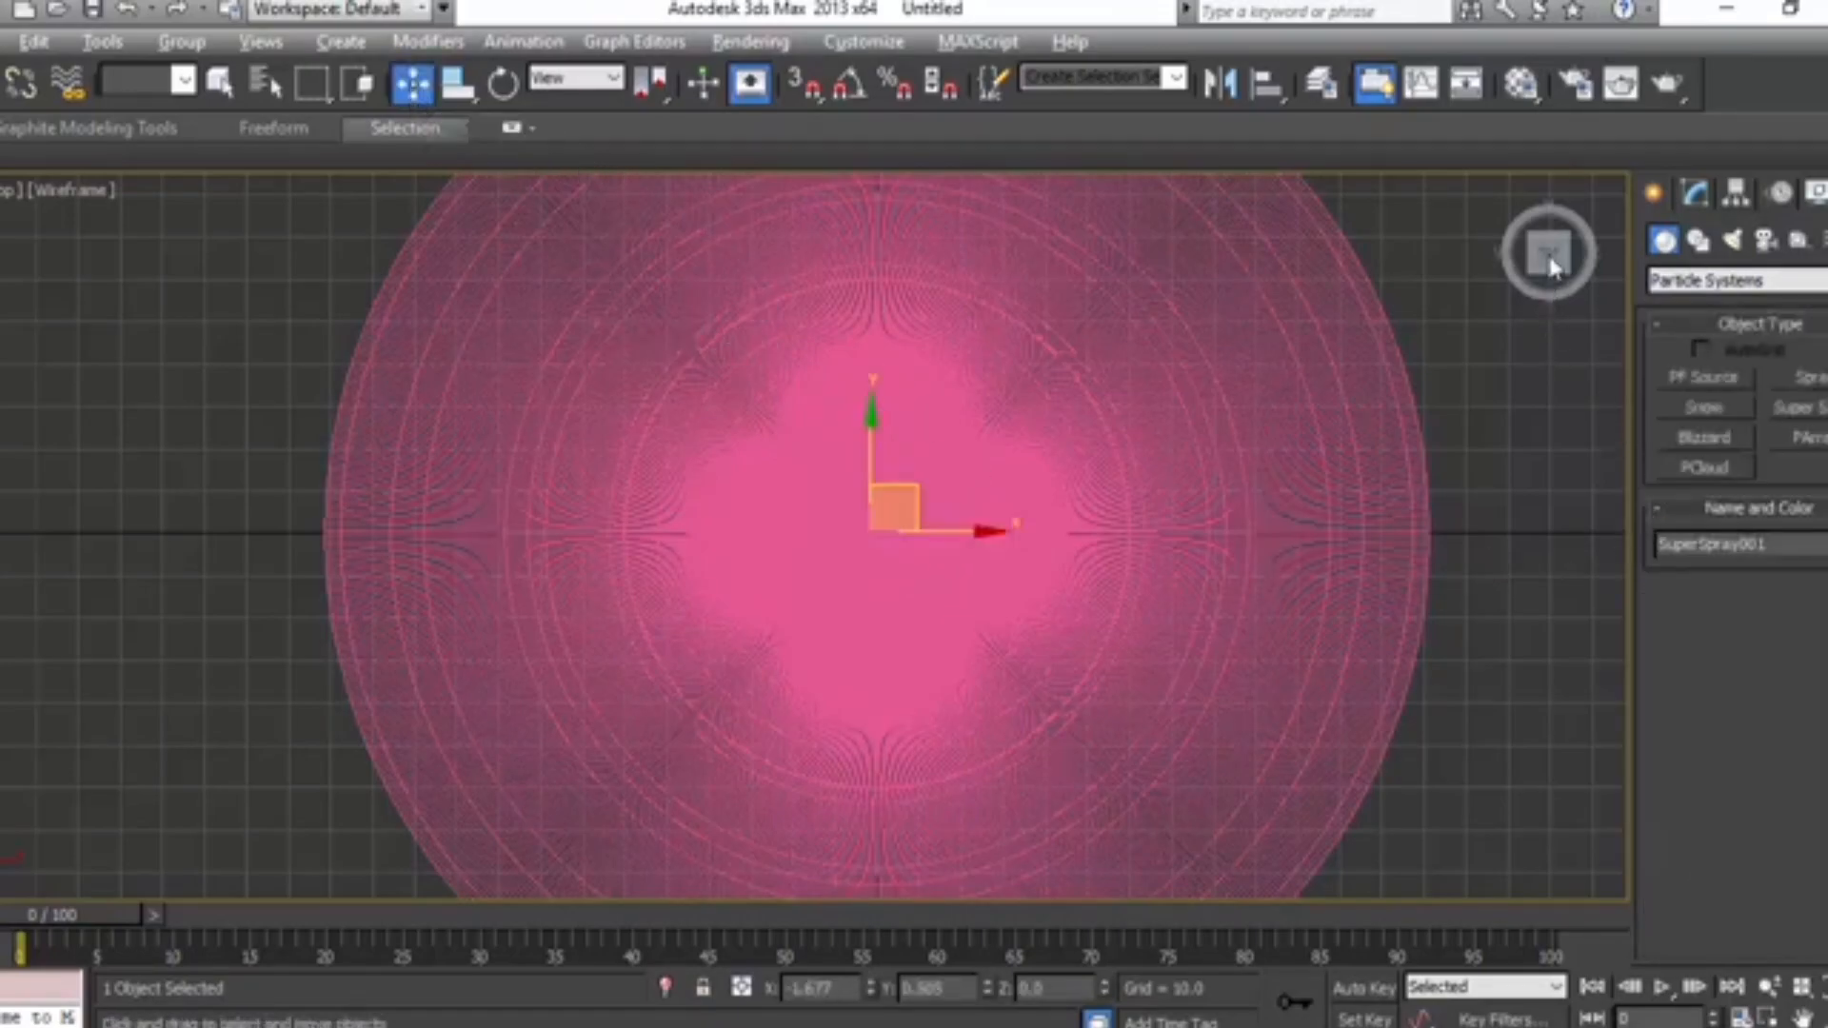
{"action": "key", "text": "alt+w"}
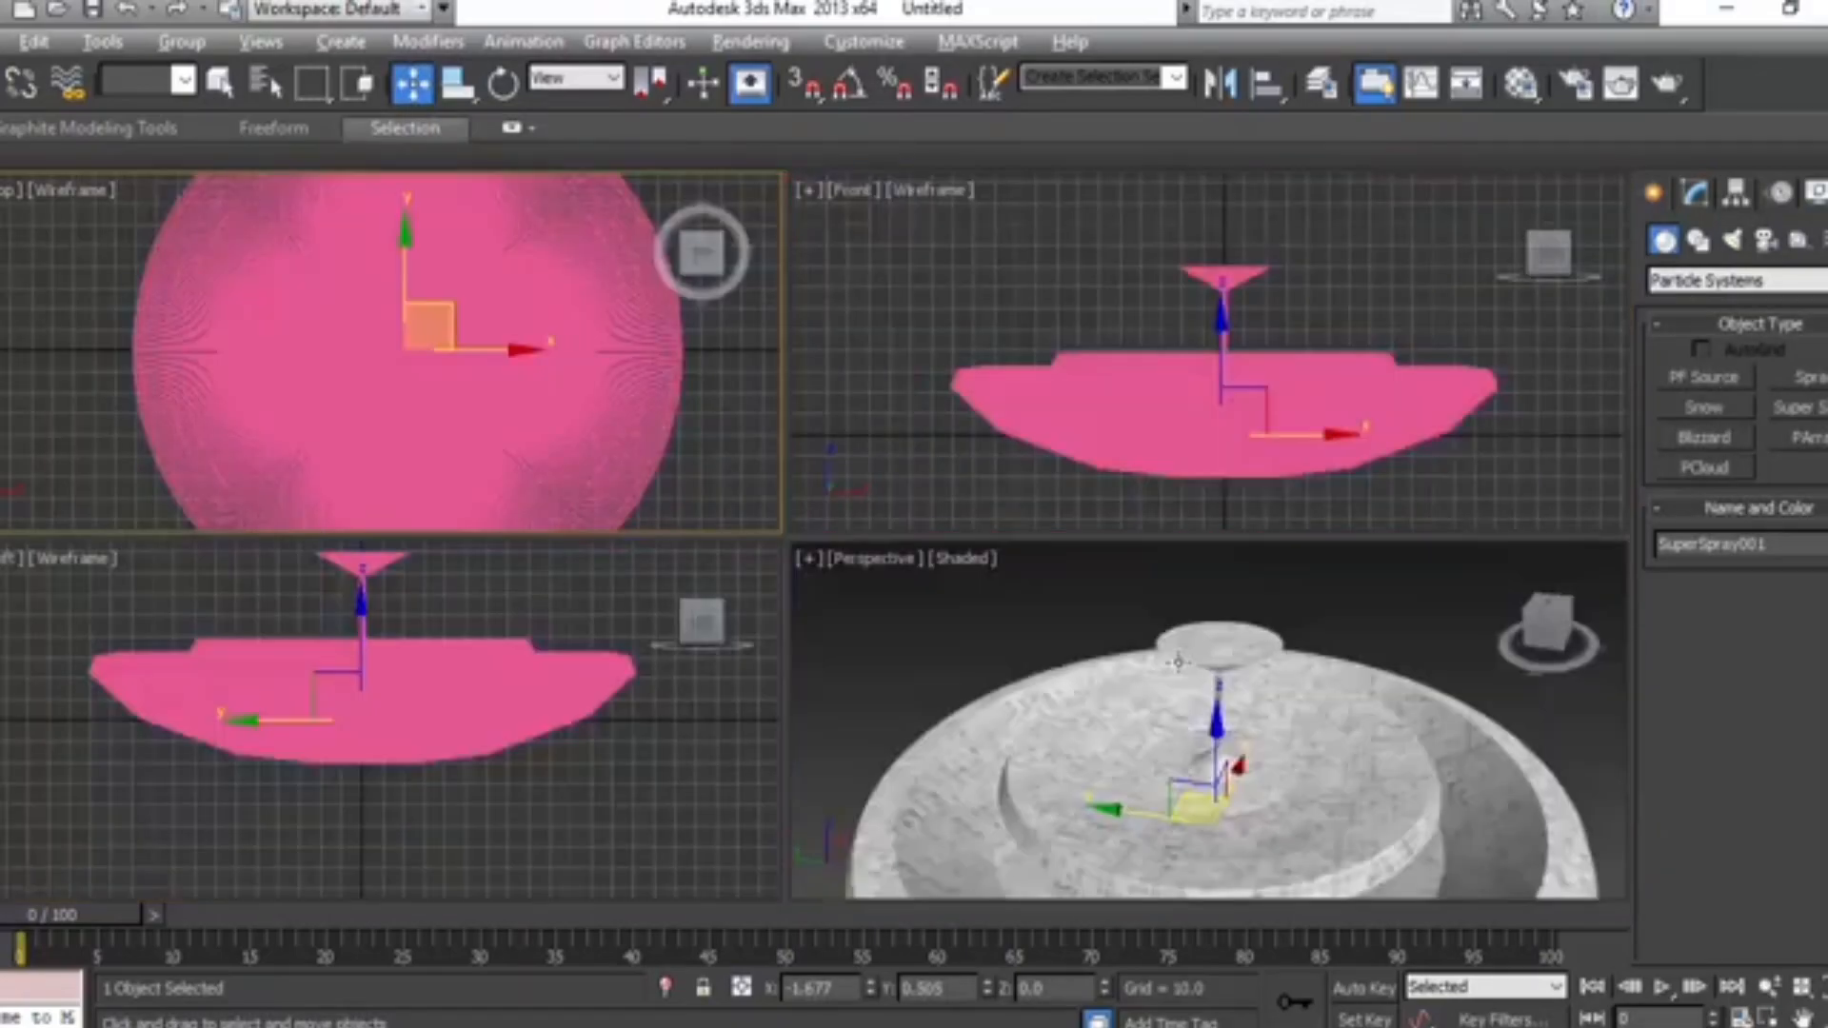
{"action": "left_click_drag", "start_coordinate": [1217, 710], "coordinate": [1248, 547]}
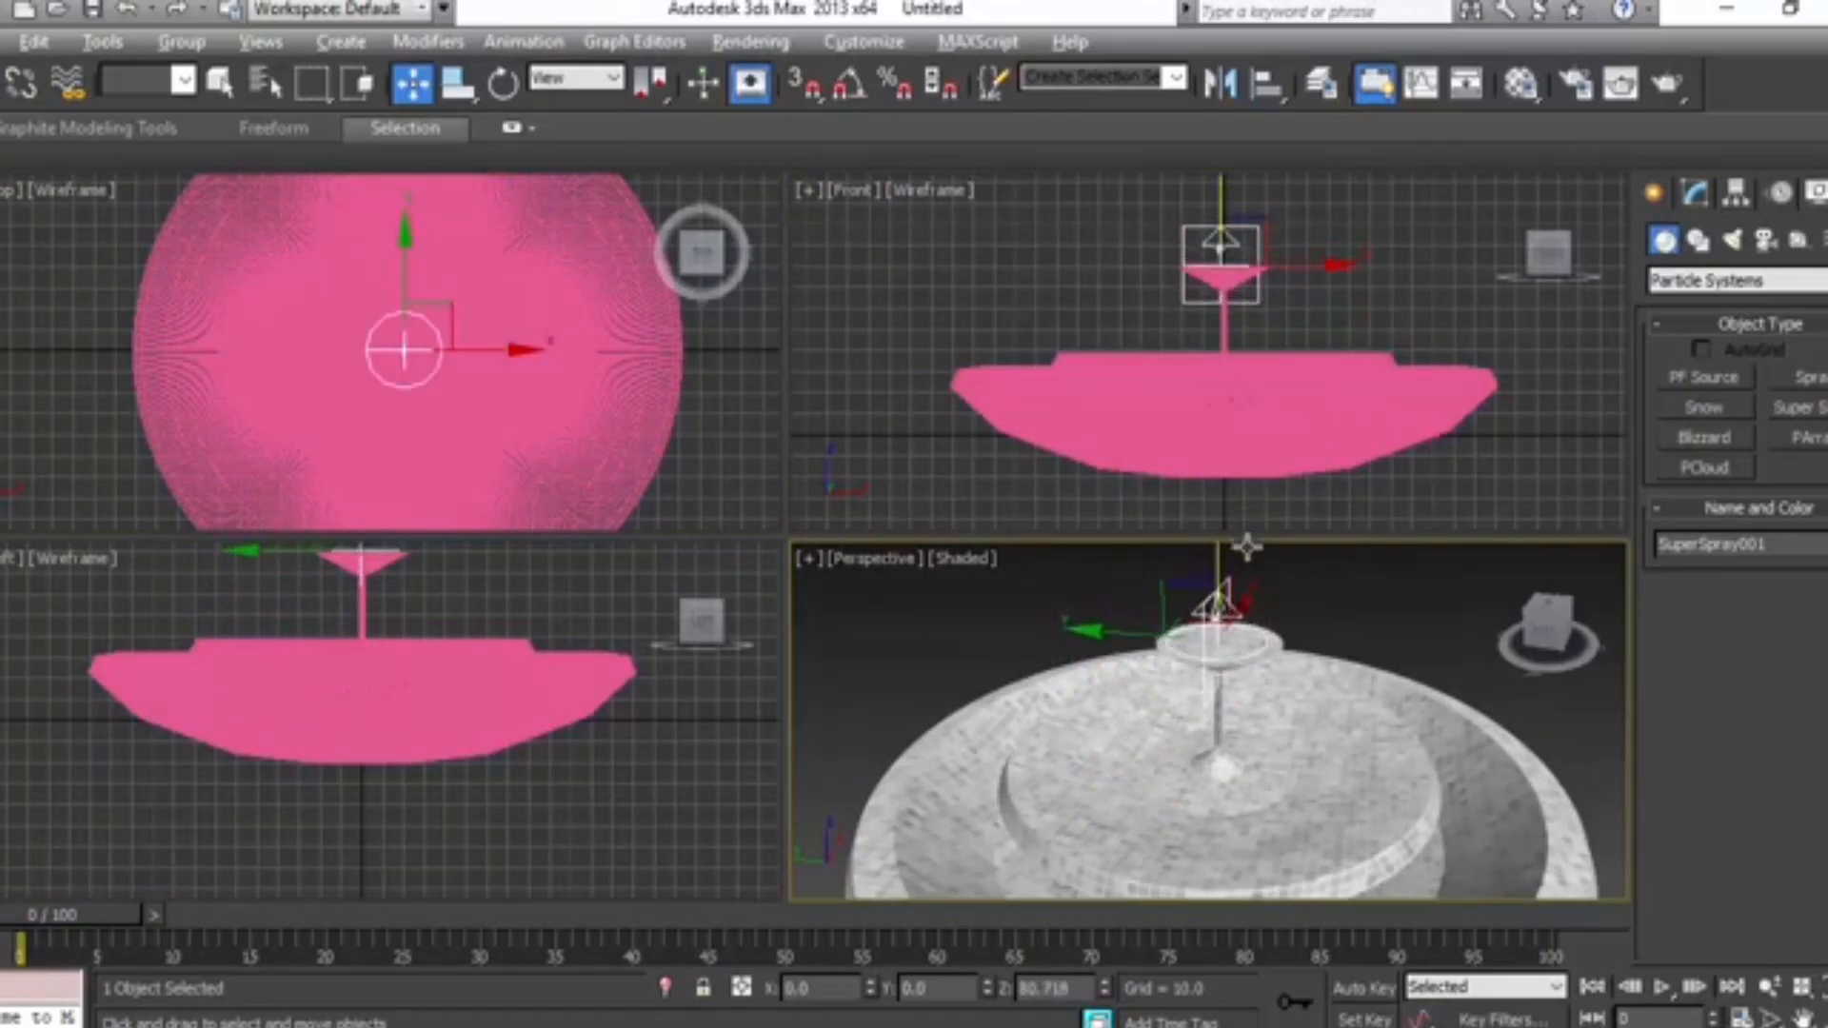
{"action": "middle_click_drag", "start_coordinate": [1246, 696], "coordinate": [1218, 697]}
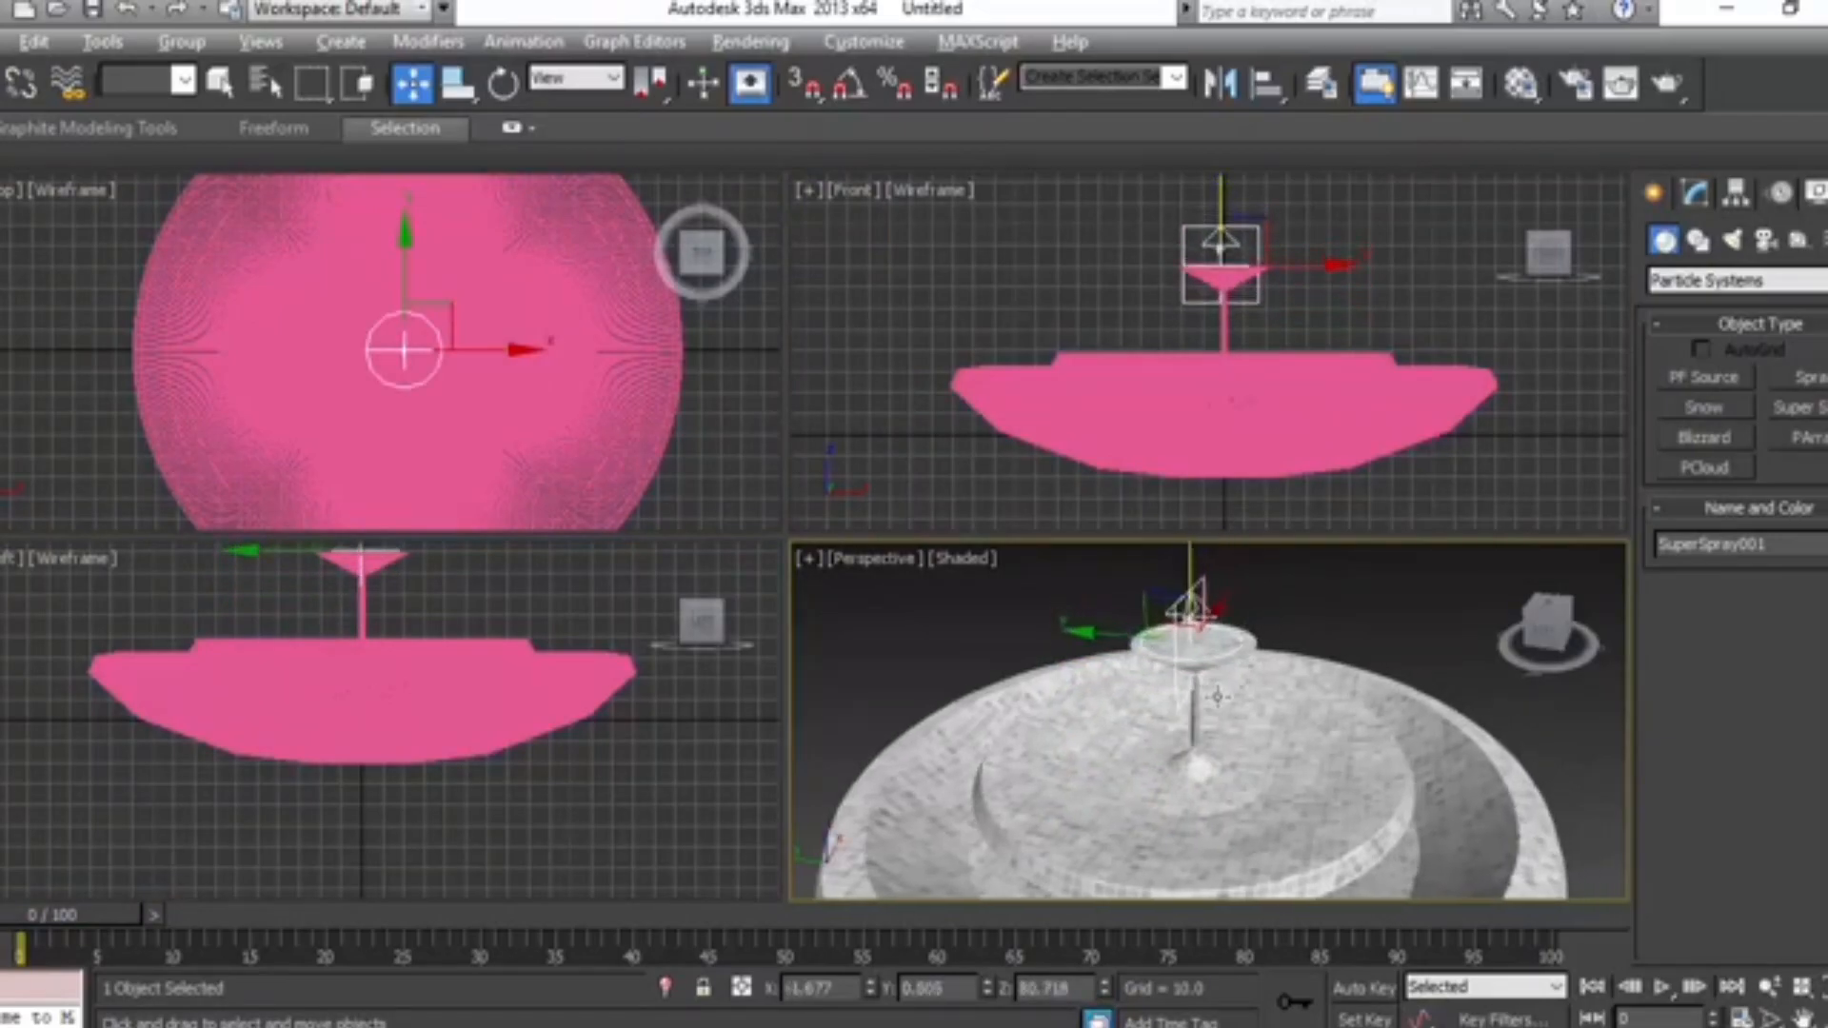
{"action": "key", "text": "alt+w"}
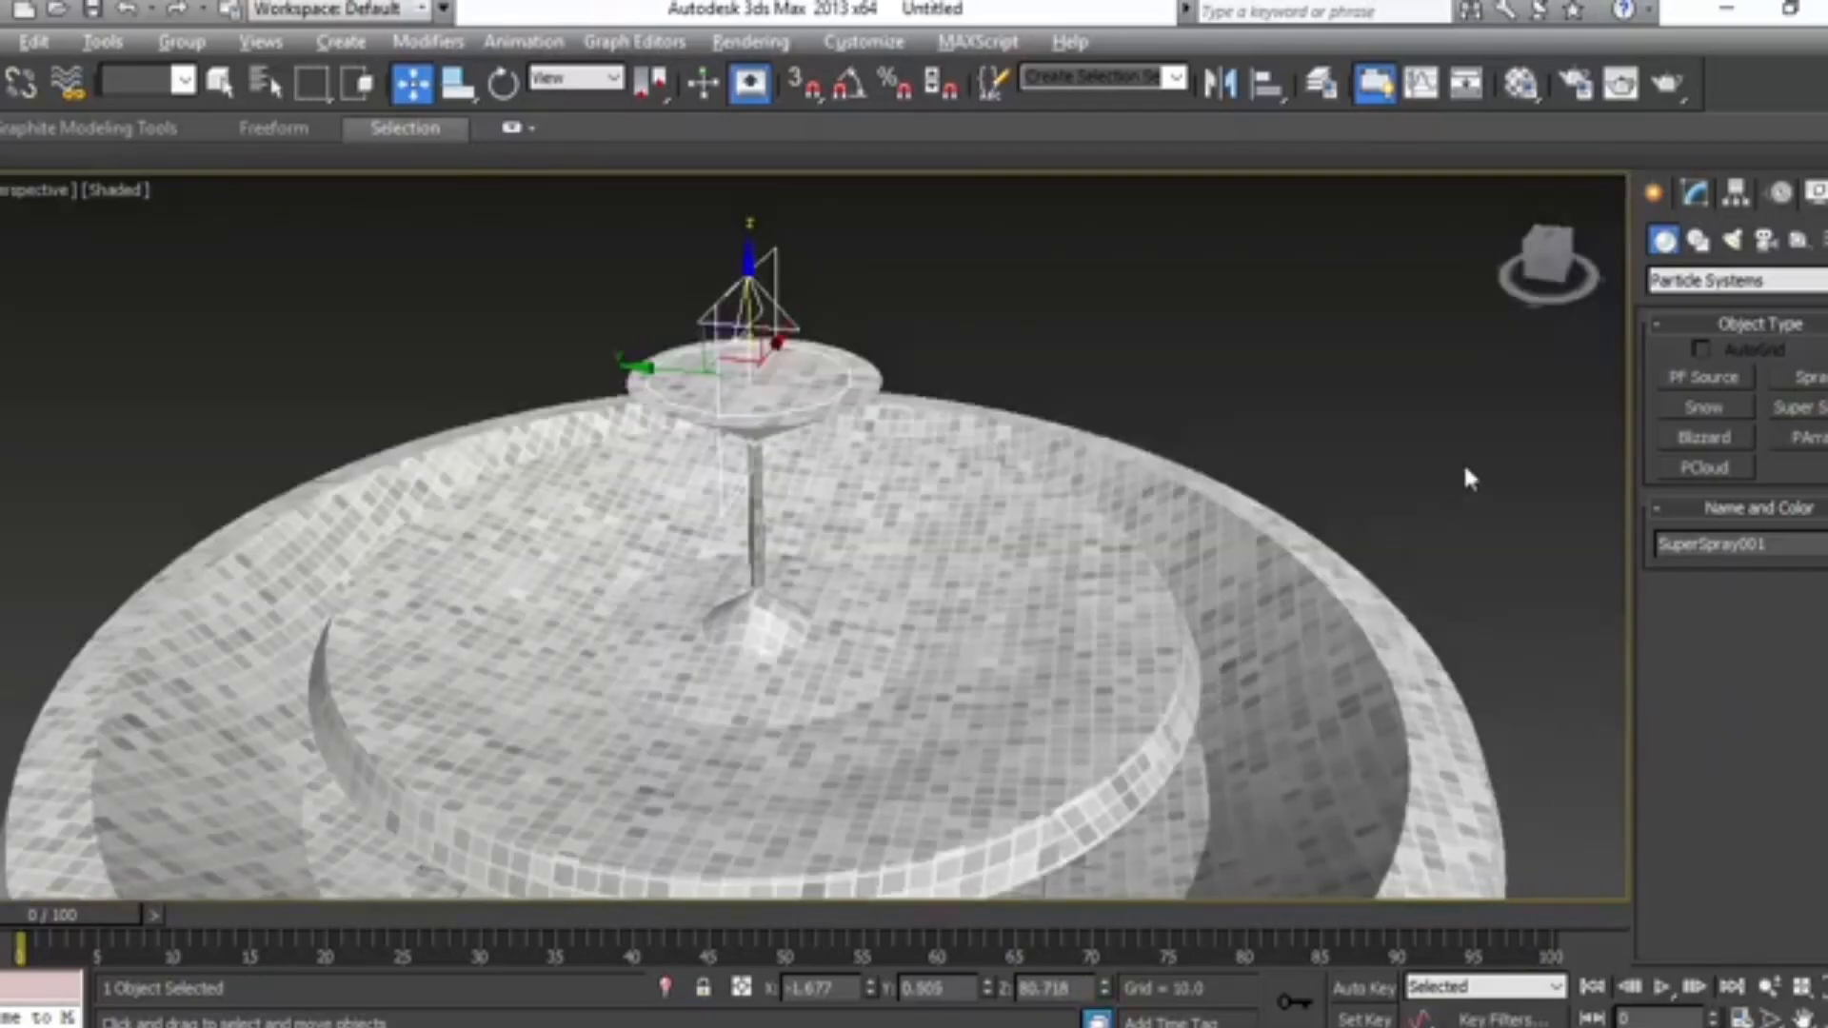
{"action": "left_click_drag", "start_coordinate": [1547, 263], "coordinate": [1542, 223]}
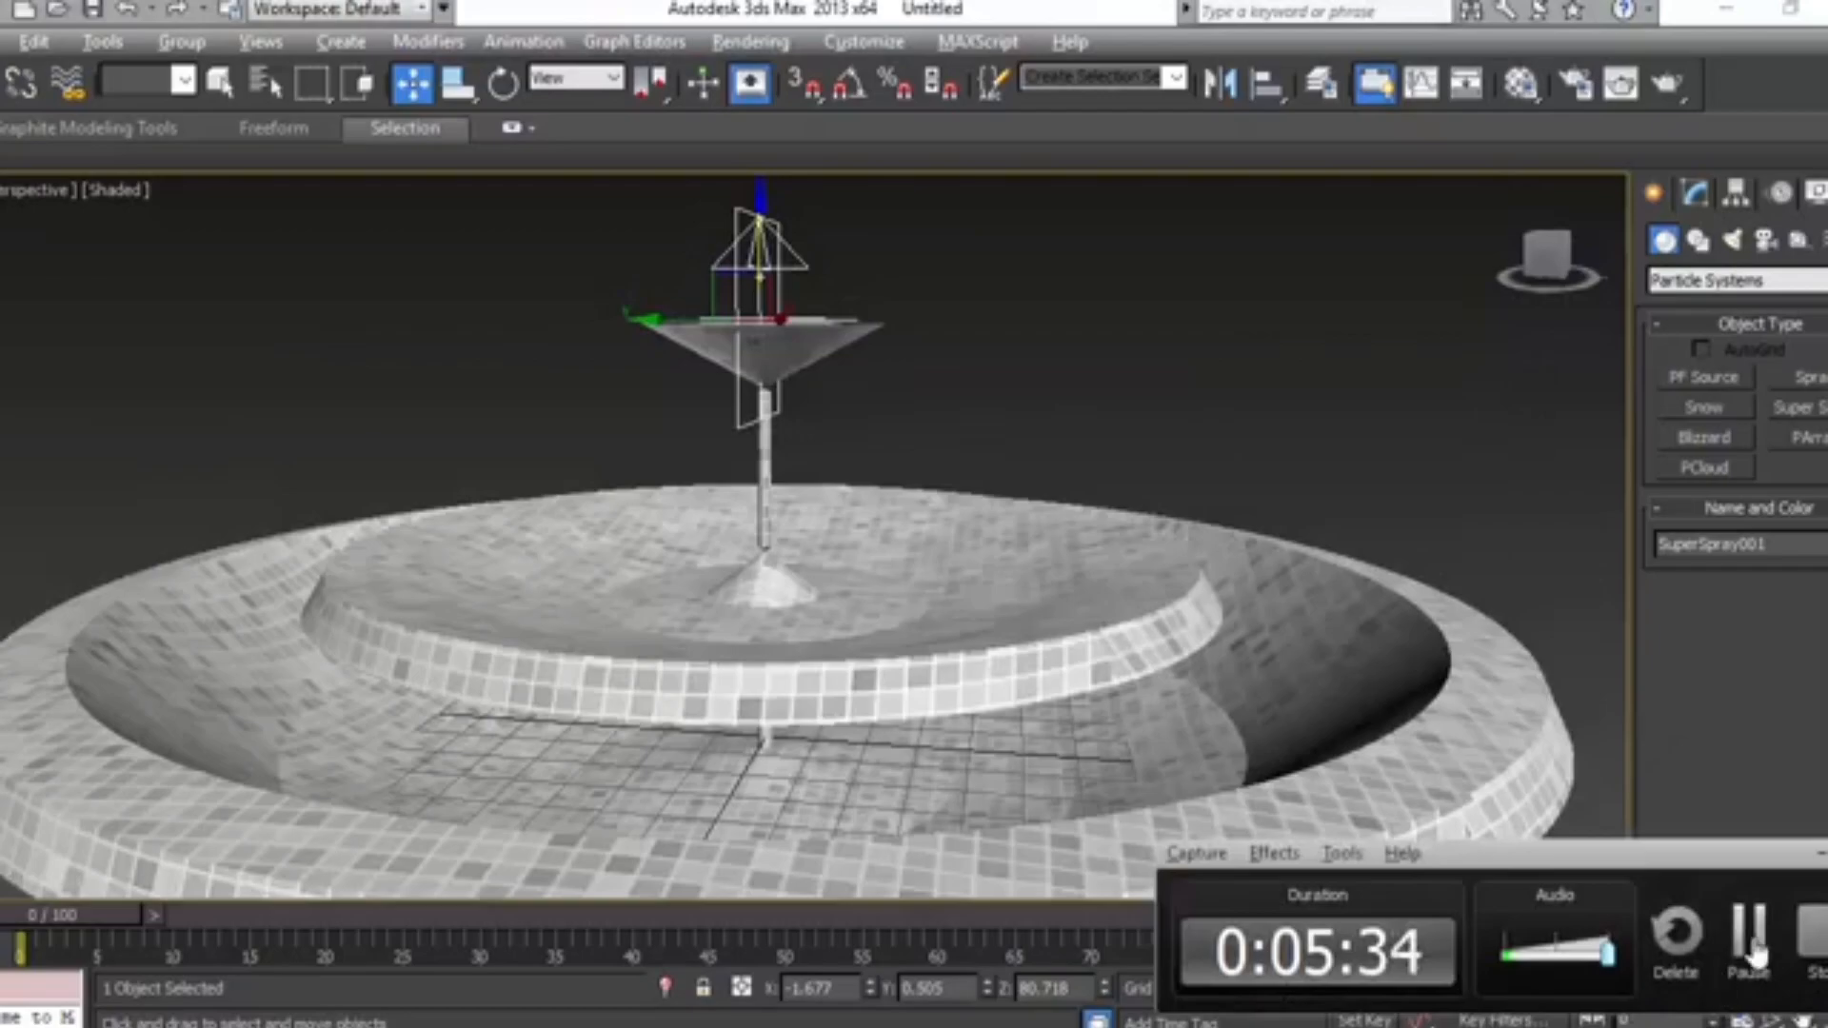
Step: Fine-tune the emitter's height at the top cup to a Z of about 79.5
{"action": "left_click", "coordinate": [1750, 922]}
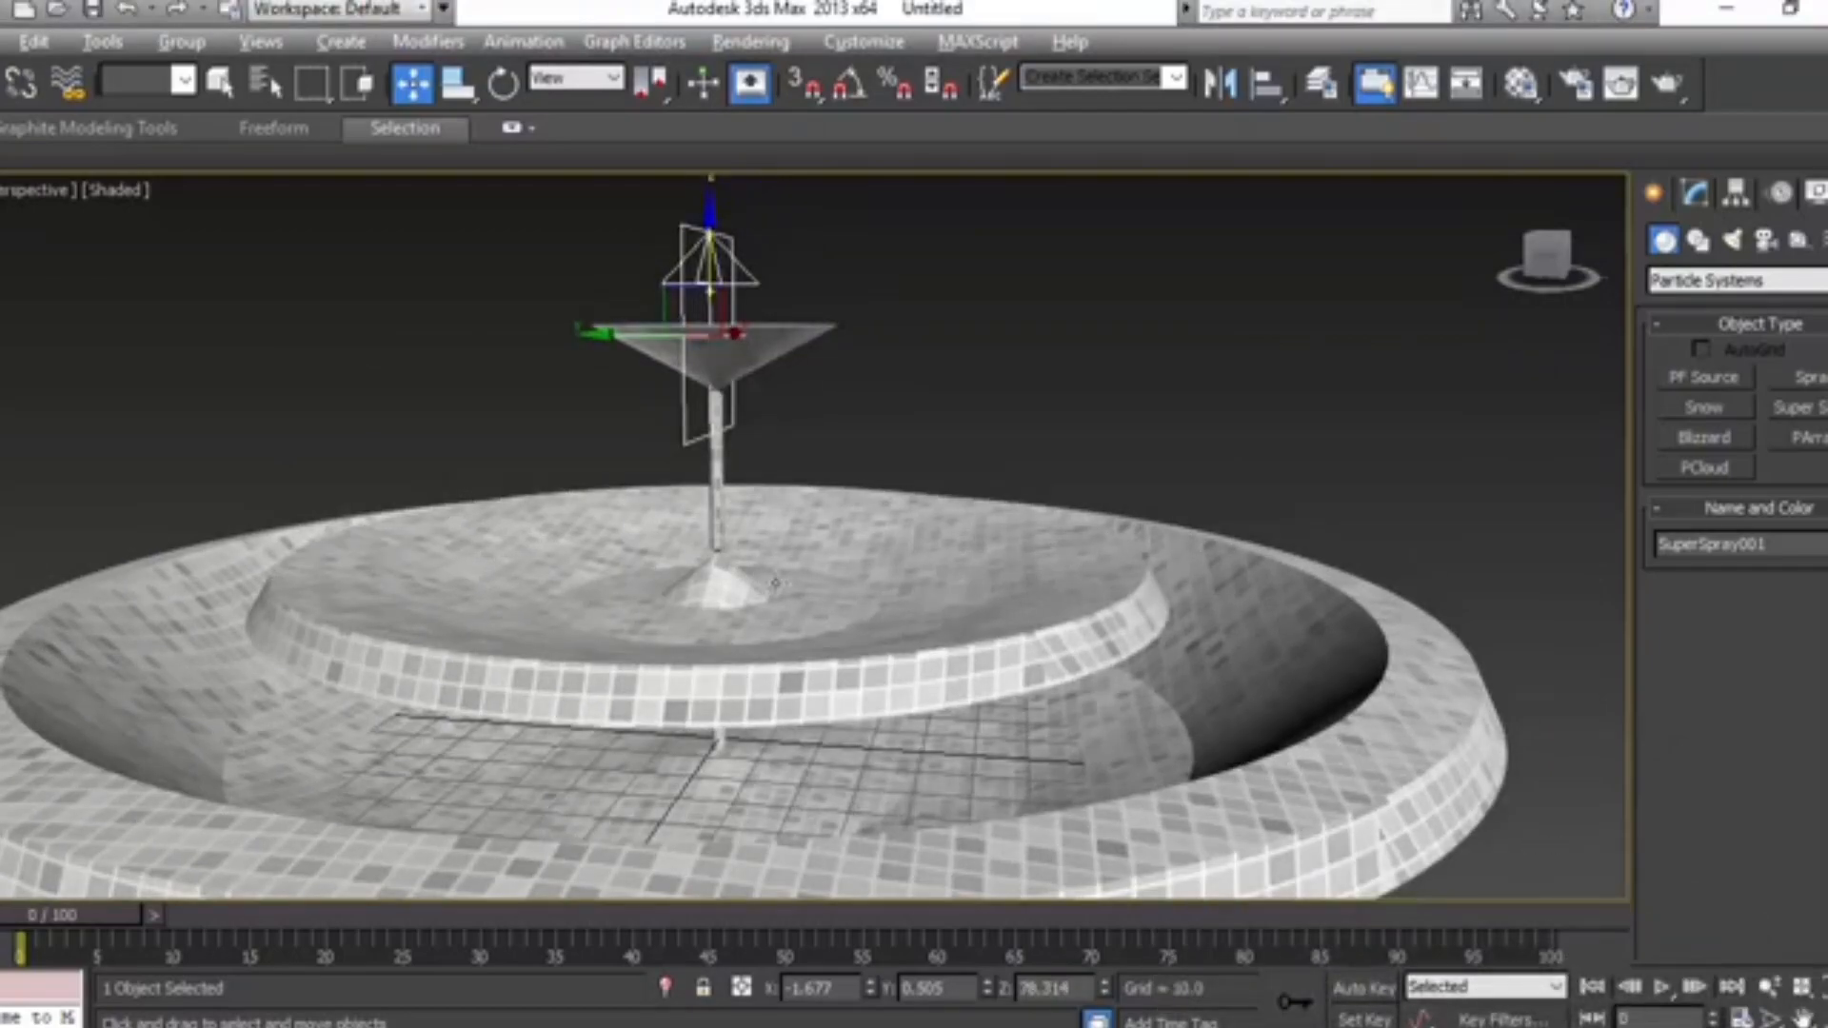
{"action": "middle_click_drag", "start_coordinate": [885, 476], "coordinate": [934, 420]}
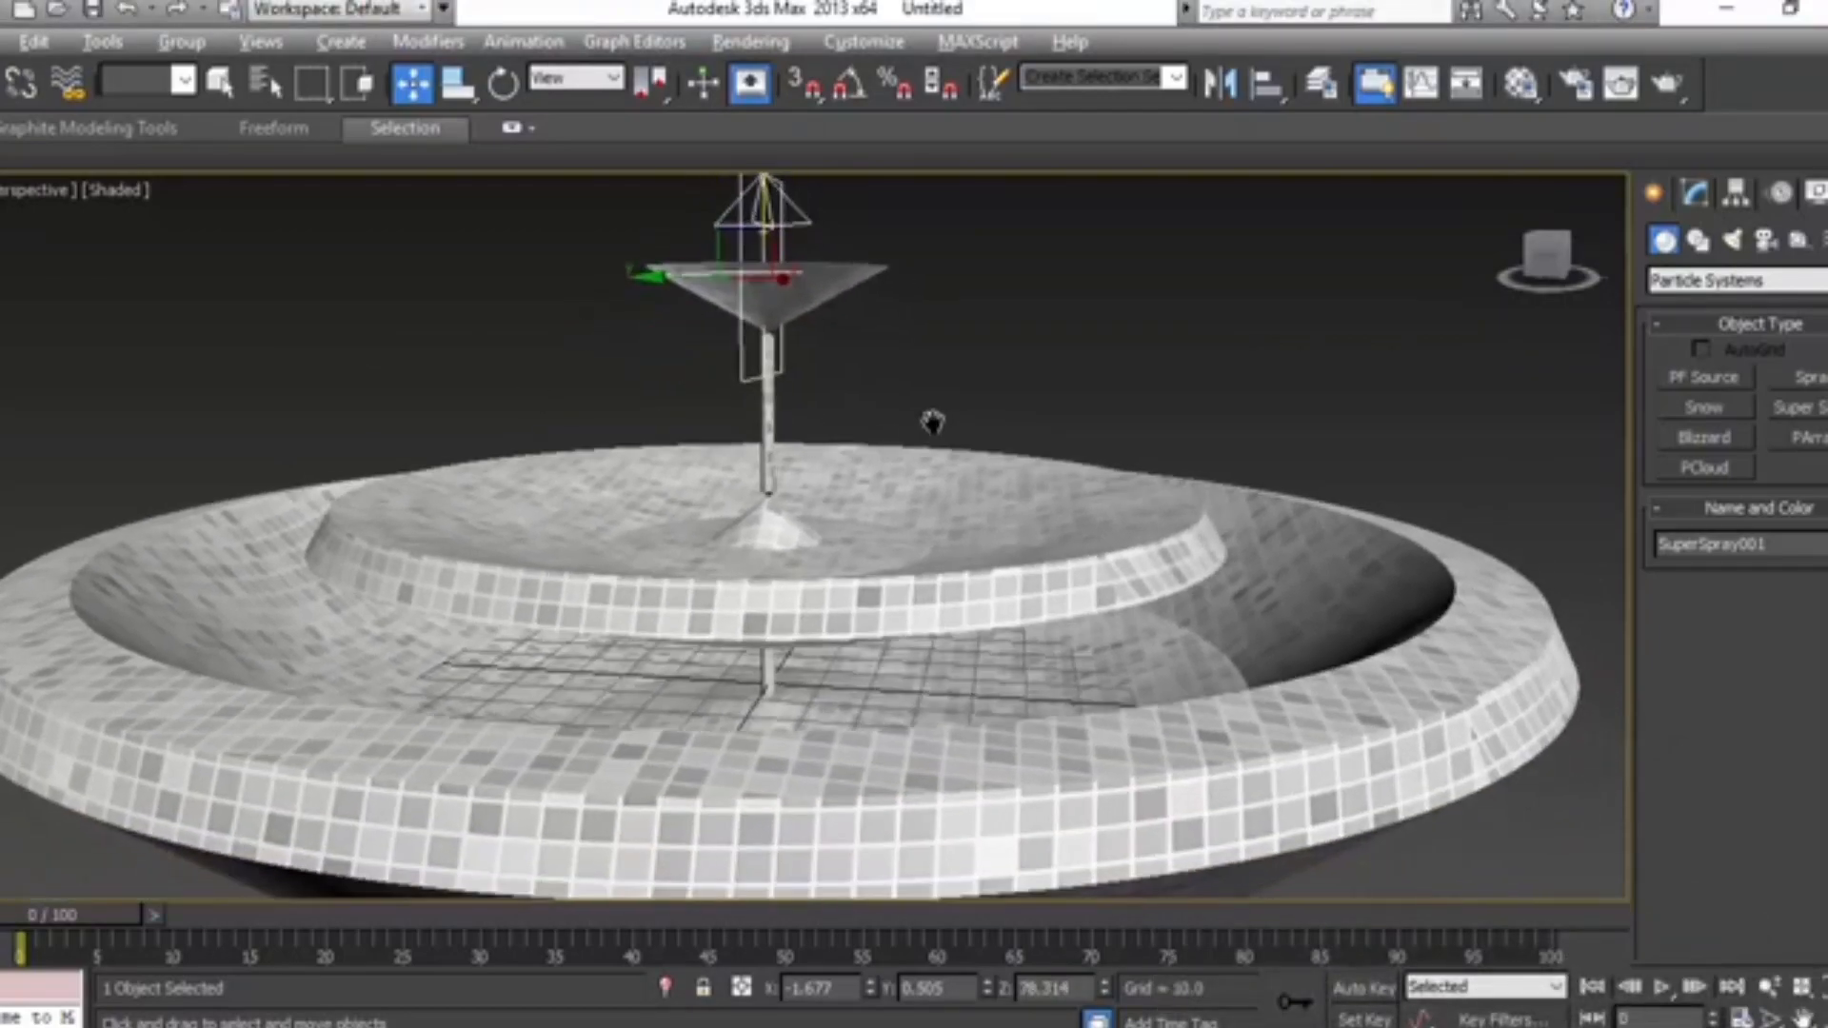
{"action": "left_click_drag", "start_coordinate": [1548, 266], "coordinate": [1507, 187]}
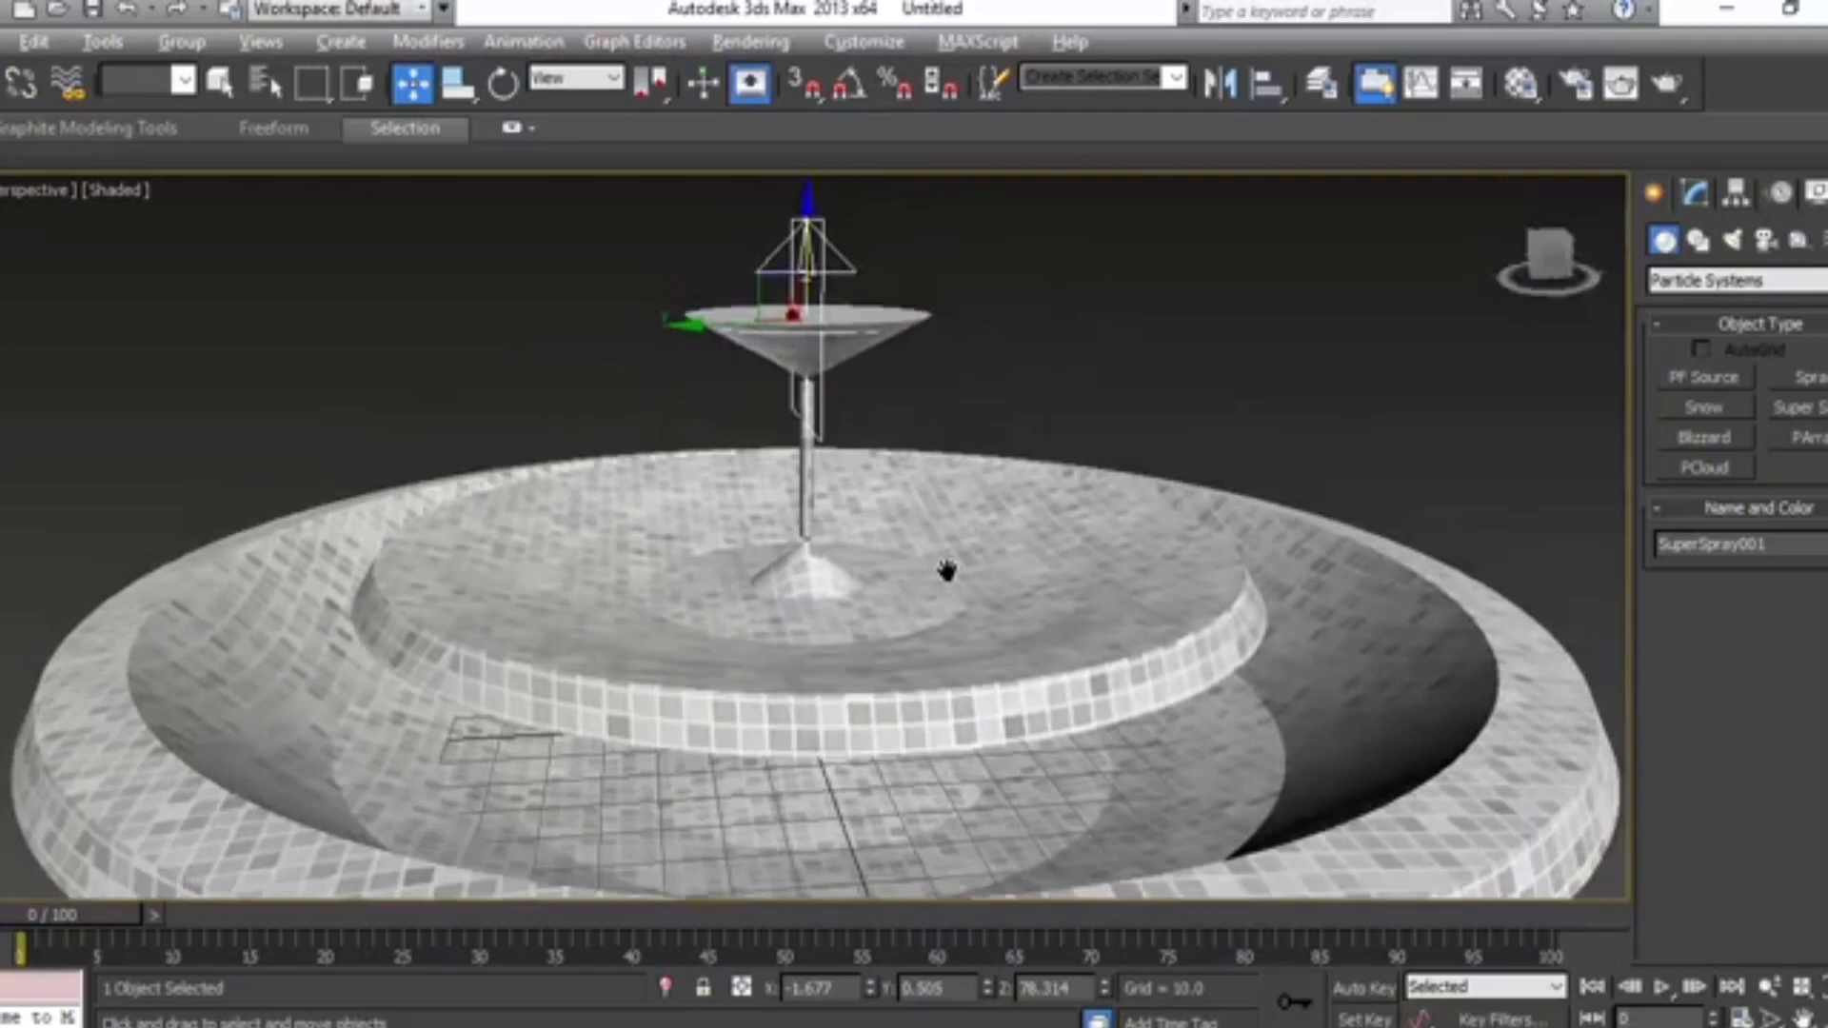
{"action": "middle_click_drag", "start_coordinate": [946, 568], "coordinate": [939, 626]}
{"action": "left_click_drag", "start_coordinate": [805, 229], "coordinate": [804, 223]}
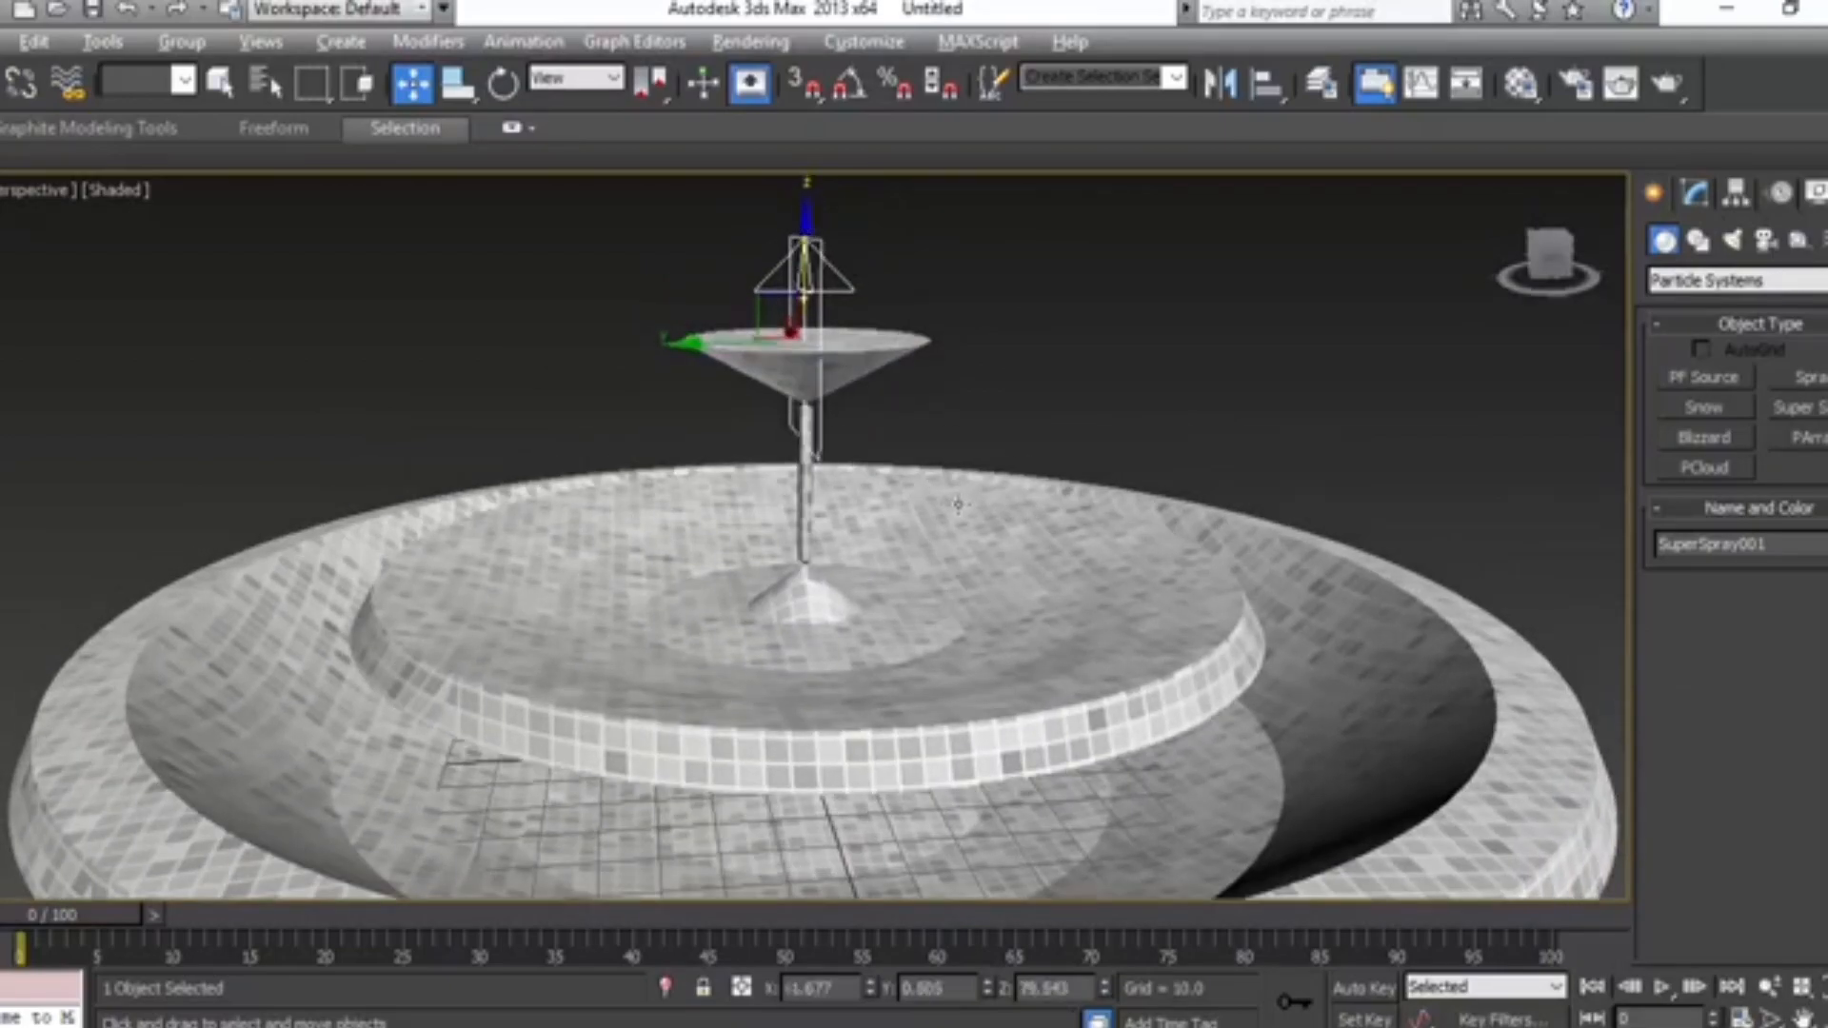
{"action": "middle_click_drag", "start_coordinate": [965, 500], "coordinate": [930, 489]}
Step: Set the Super Spray's off-axis spread, an off-plane spread of 180 and a viewport particle percentage of 50
{"action": "left_click", "coordinate": [1696, 198]}
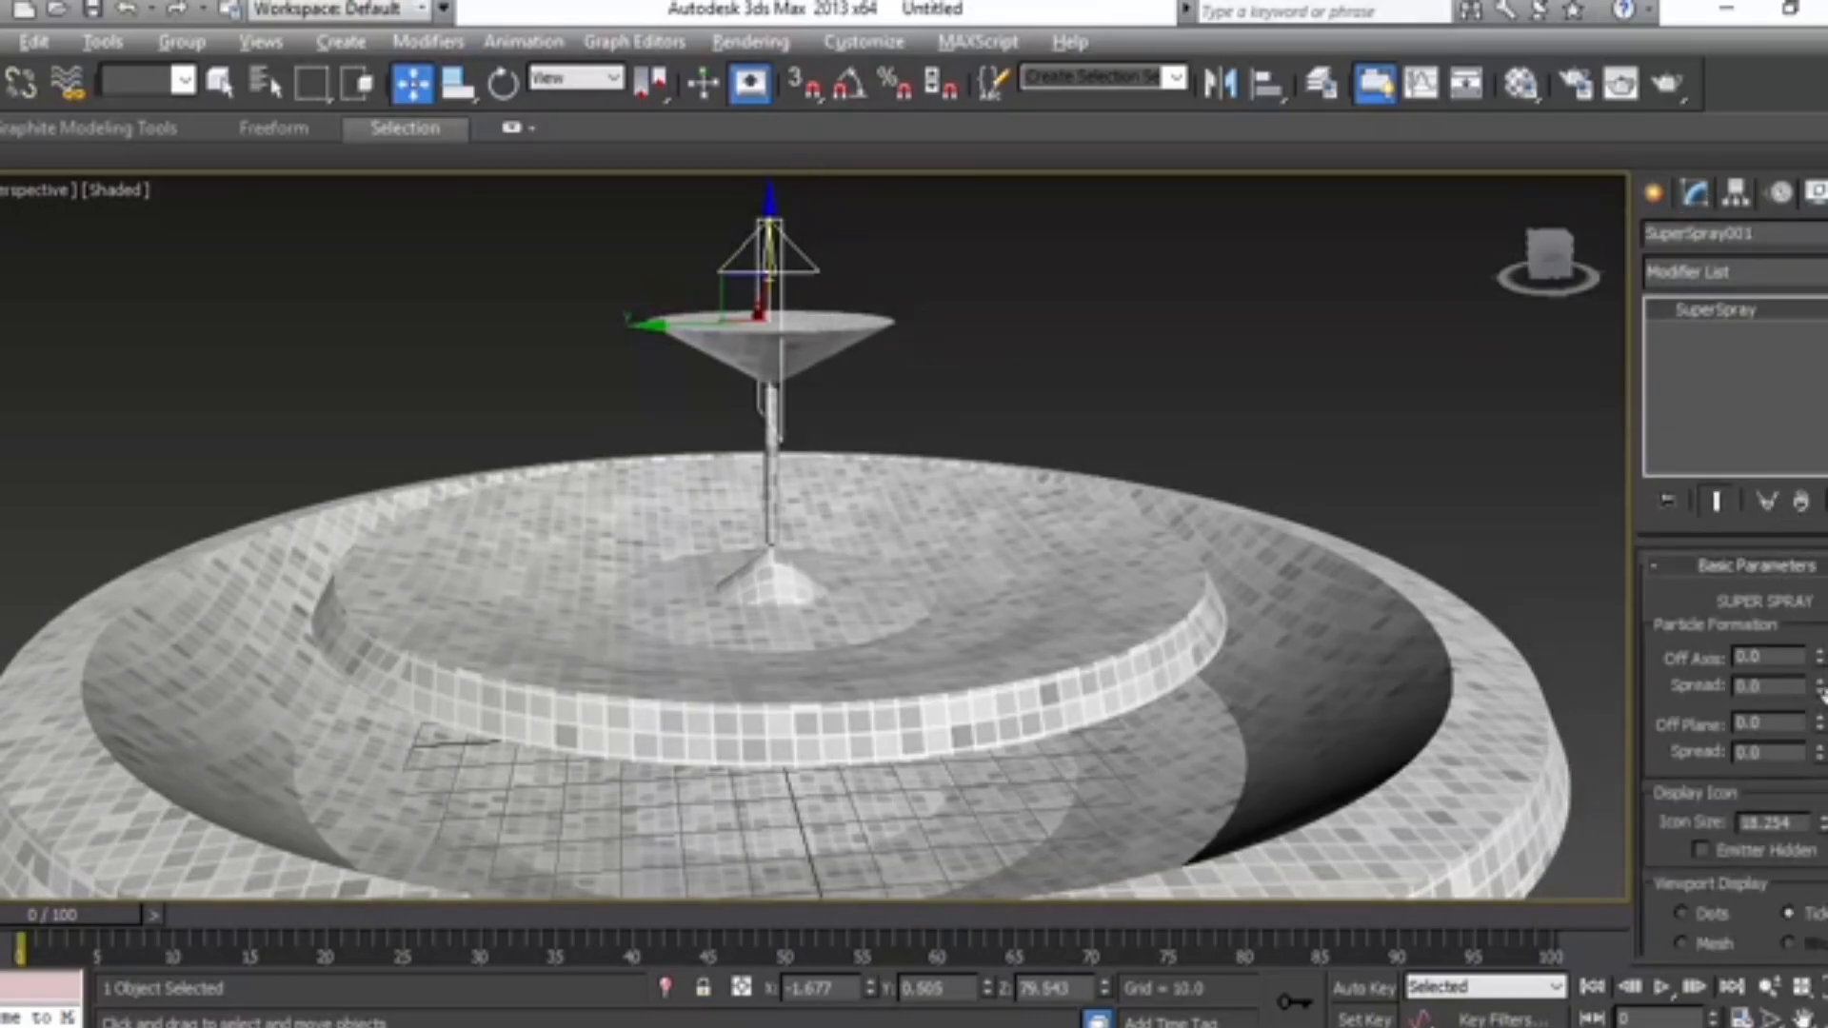
{"action": "left_click_drag", "start_coordinate": [1753, 686], "coordinate": [1709, 684]}
{"action": "left_click_drag", "start_coordinate": [1772, 759], "coordinate": [1699, 741]}
{"action": "scroll", "coordinate": [1756, 898], "scroll_direction": "down", "scroll_amount": 3}
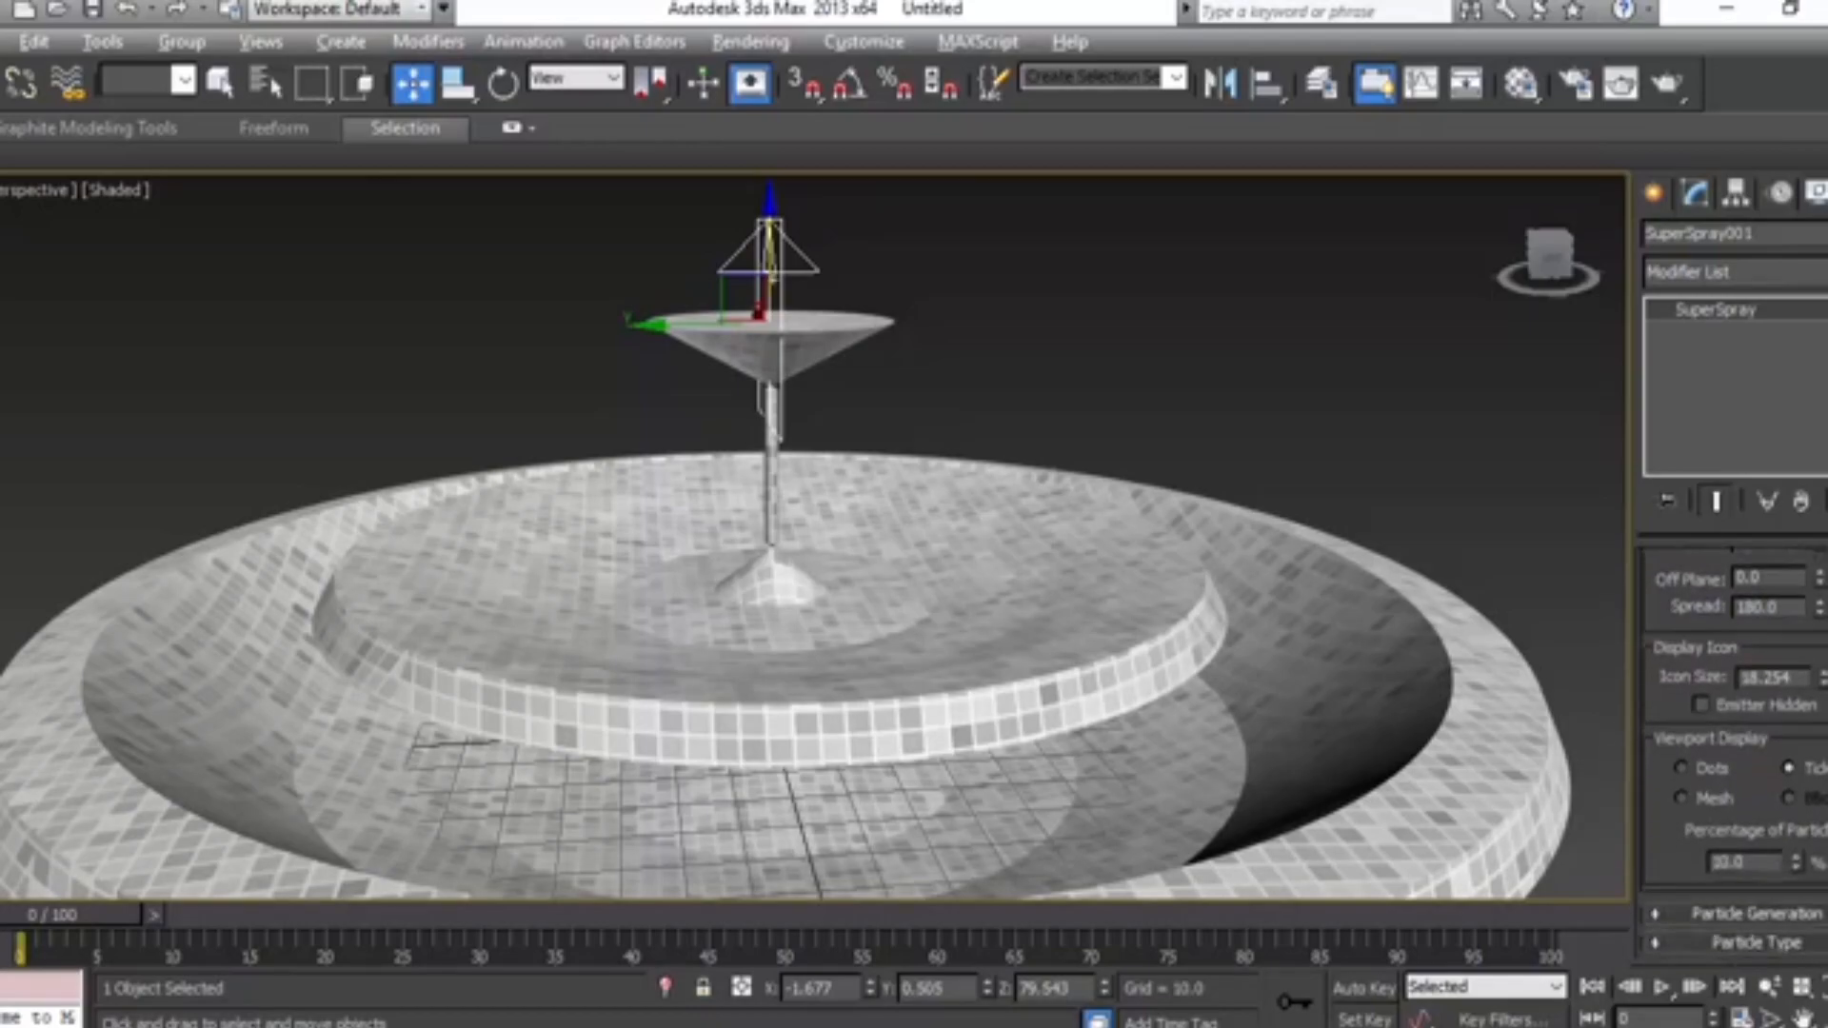
{"action": "left_click_drag", "start_coordinate": [1750, 862], "coordinate": [1691, 863]}
{"action": "type", "text": "50"}
Step: Set the particle generation rate to 50, with Emit Stop and Life both at 100
{"action": "left_click", "coordinate": [1659, 912]}
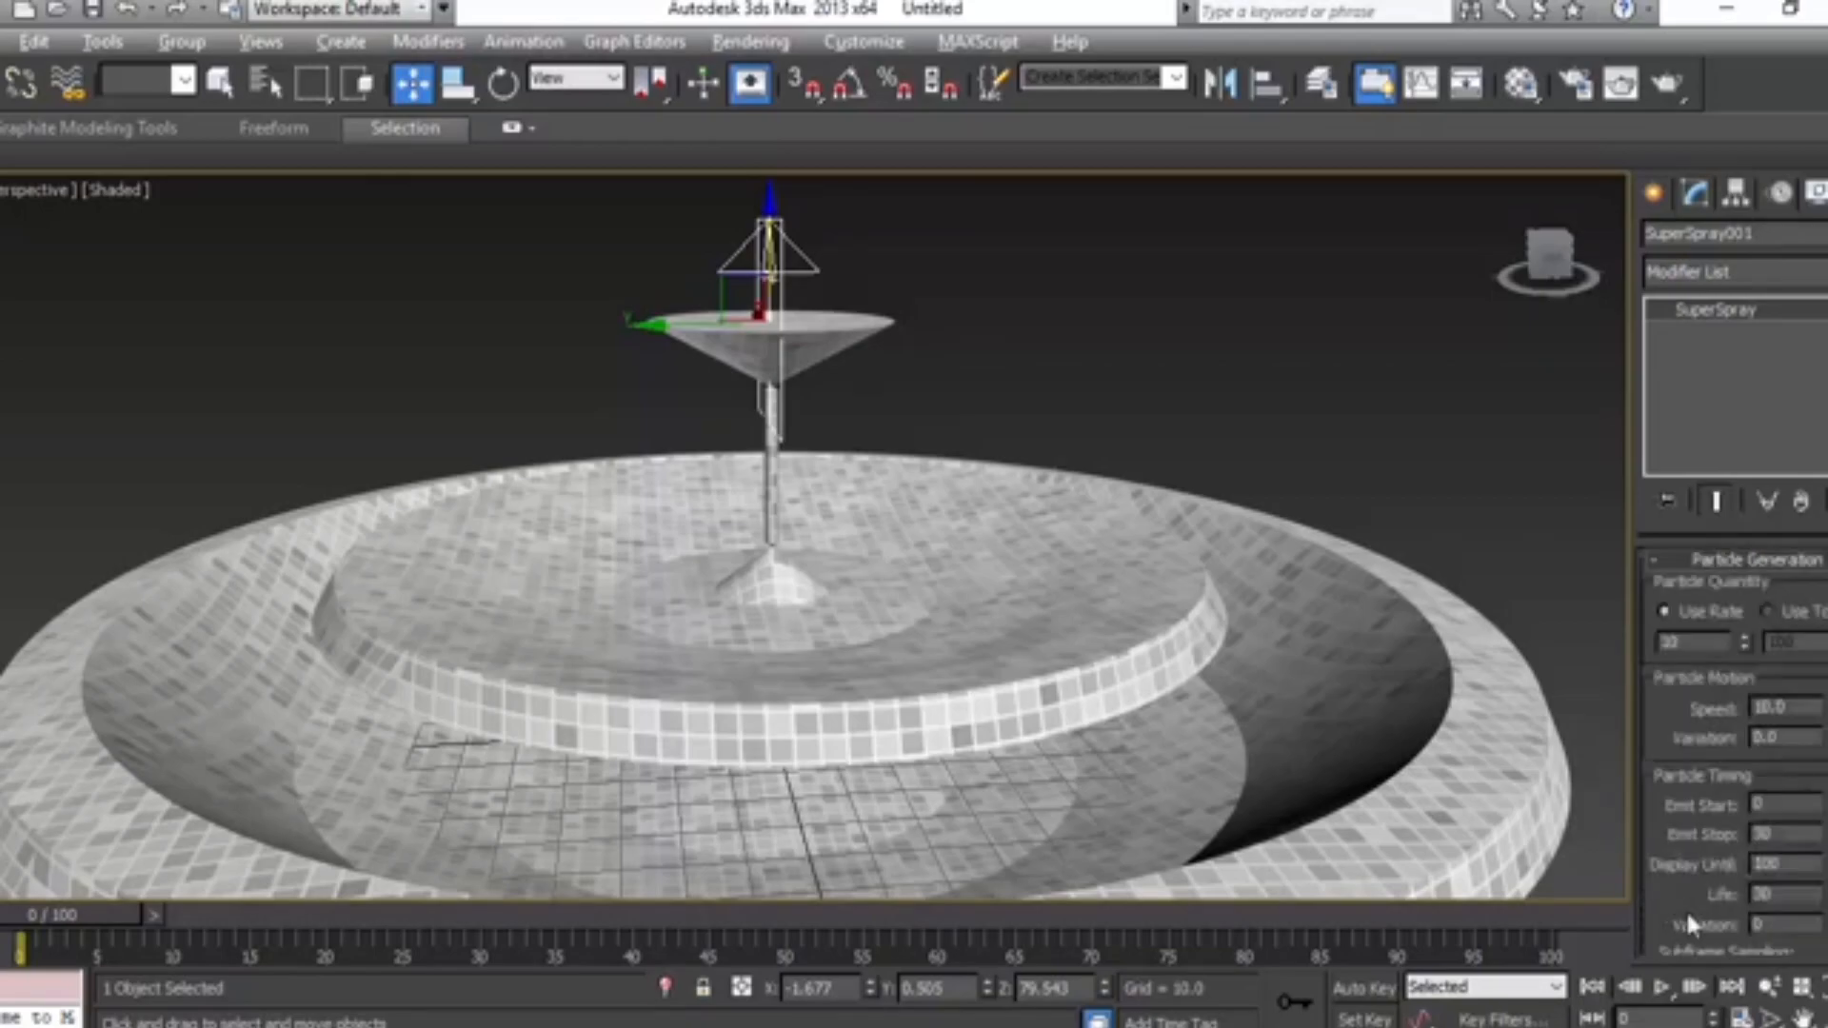
{"action": "left_click_drag", "start_coordinate": [1692, 648], "coordinate": [1626, 644]}
{"action": "scroll", "coordinate": [1733, 752], "scroll_direction": "down", "scroll_amount": 2}
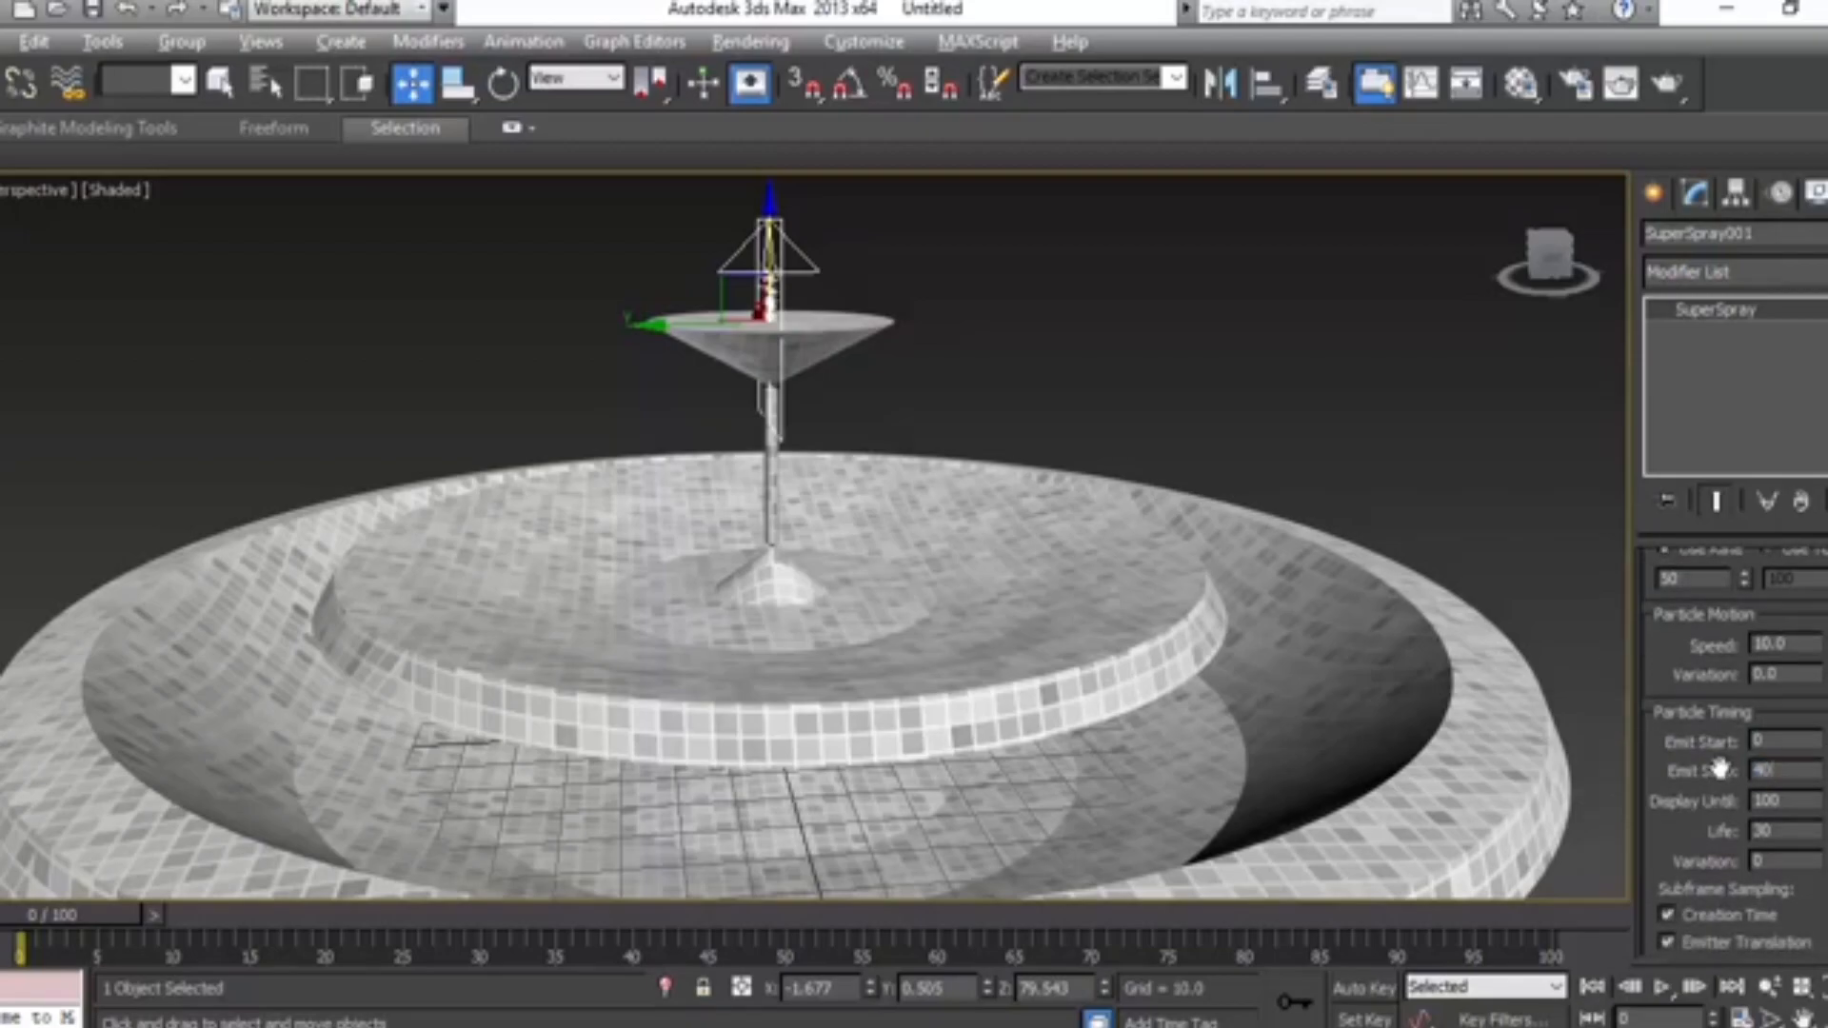
{"action": "double_click", "coordinate": [1776, 830]}
{"action": "double_click", "coordinate": [1764, 770]}
{"action": "left_click_drag", "start_coordinate": [1788, 826], "coordinate": [1724, 821]}
Step: Play back the particle animation with the whole fountain in view to check the spray, and stop playback
{"action": "left_click", "coordinate": [1662, 988]}
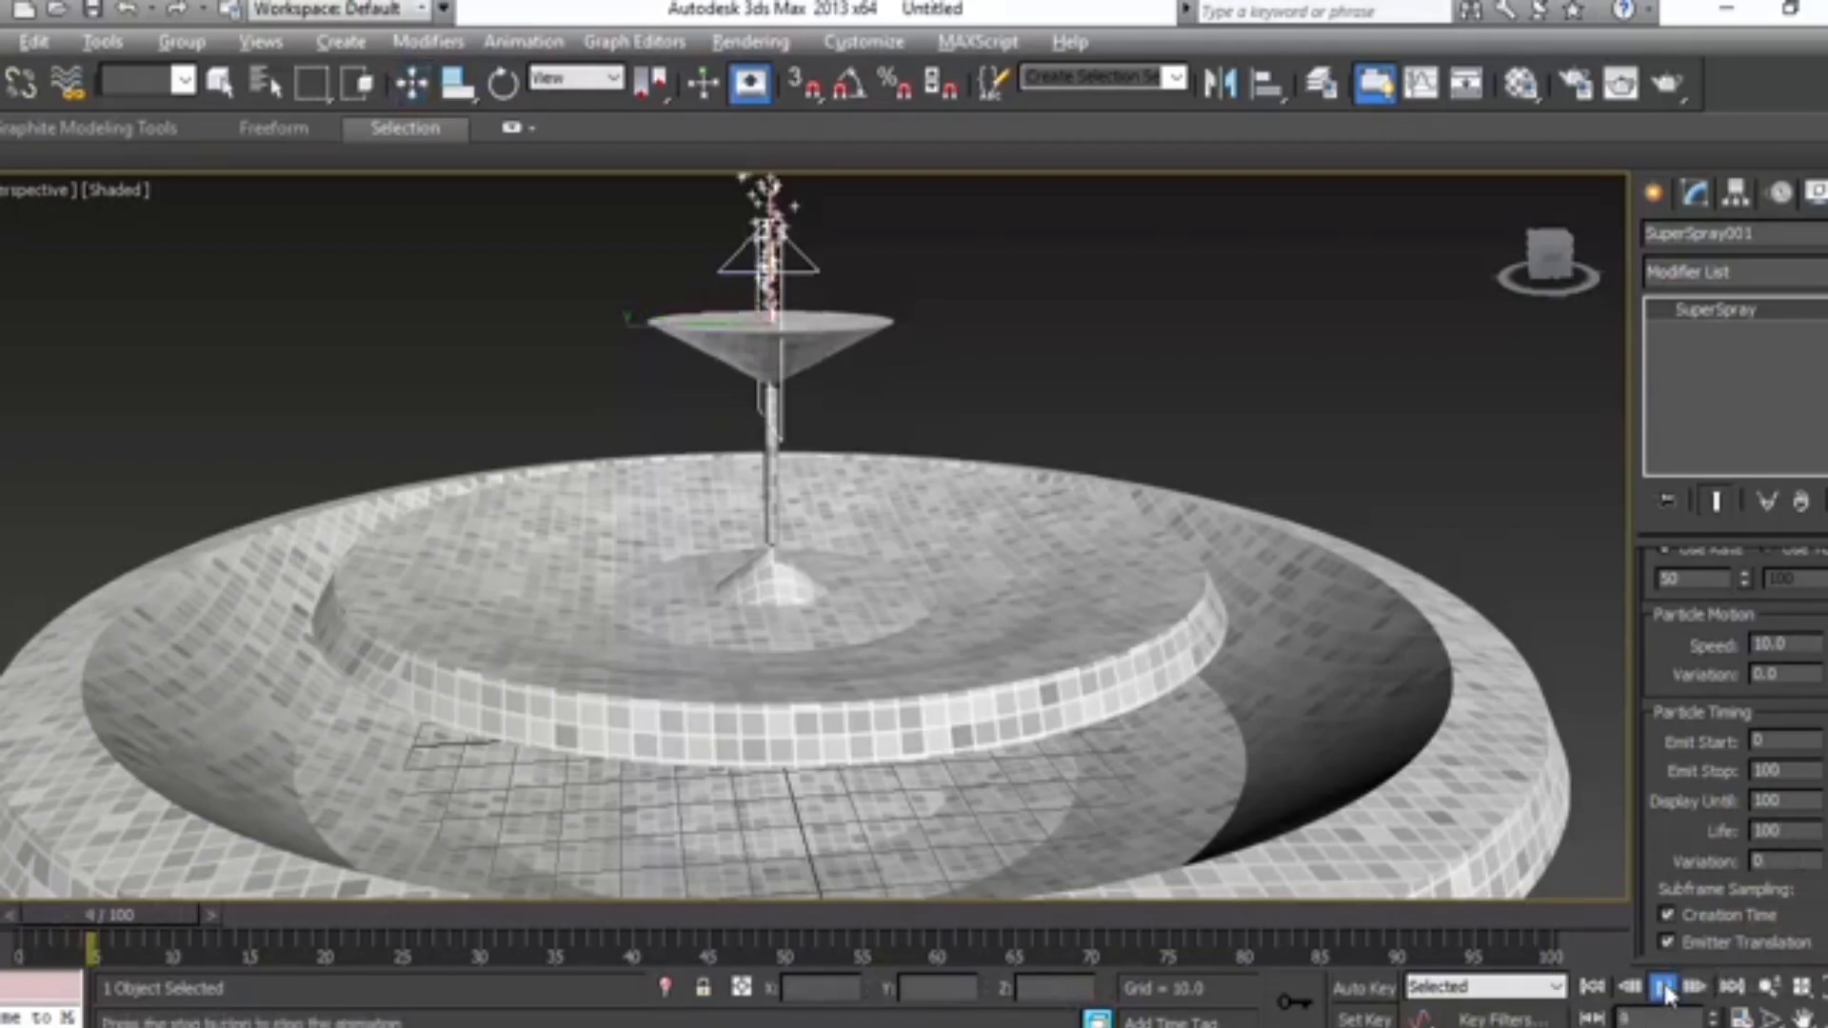
{"action": "mouse_move", "coordinate": [1285, 765]}
{"action": "middle_mouse_down"}
{"action": "mouse_move", "coordinate": [1273, 832]}
{"action": "mouse_move", "coordinate": [1273, 741]}
{"action": "middle_mouse_up"}
{"action": "left_click", "coordinate": [1663, 988]}
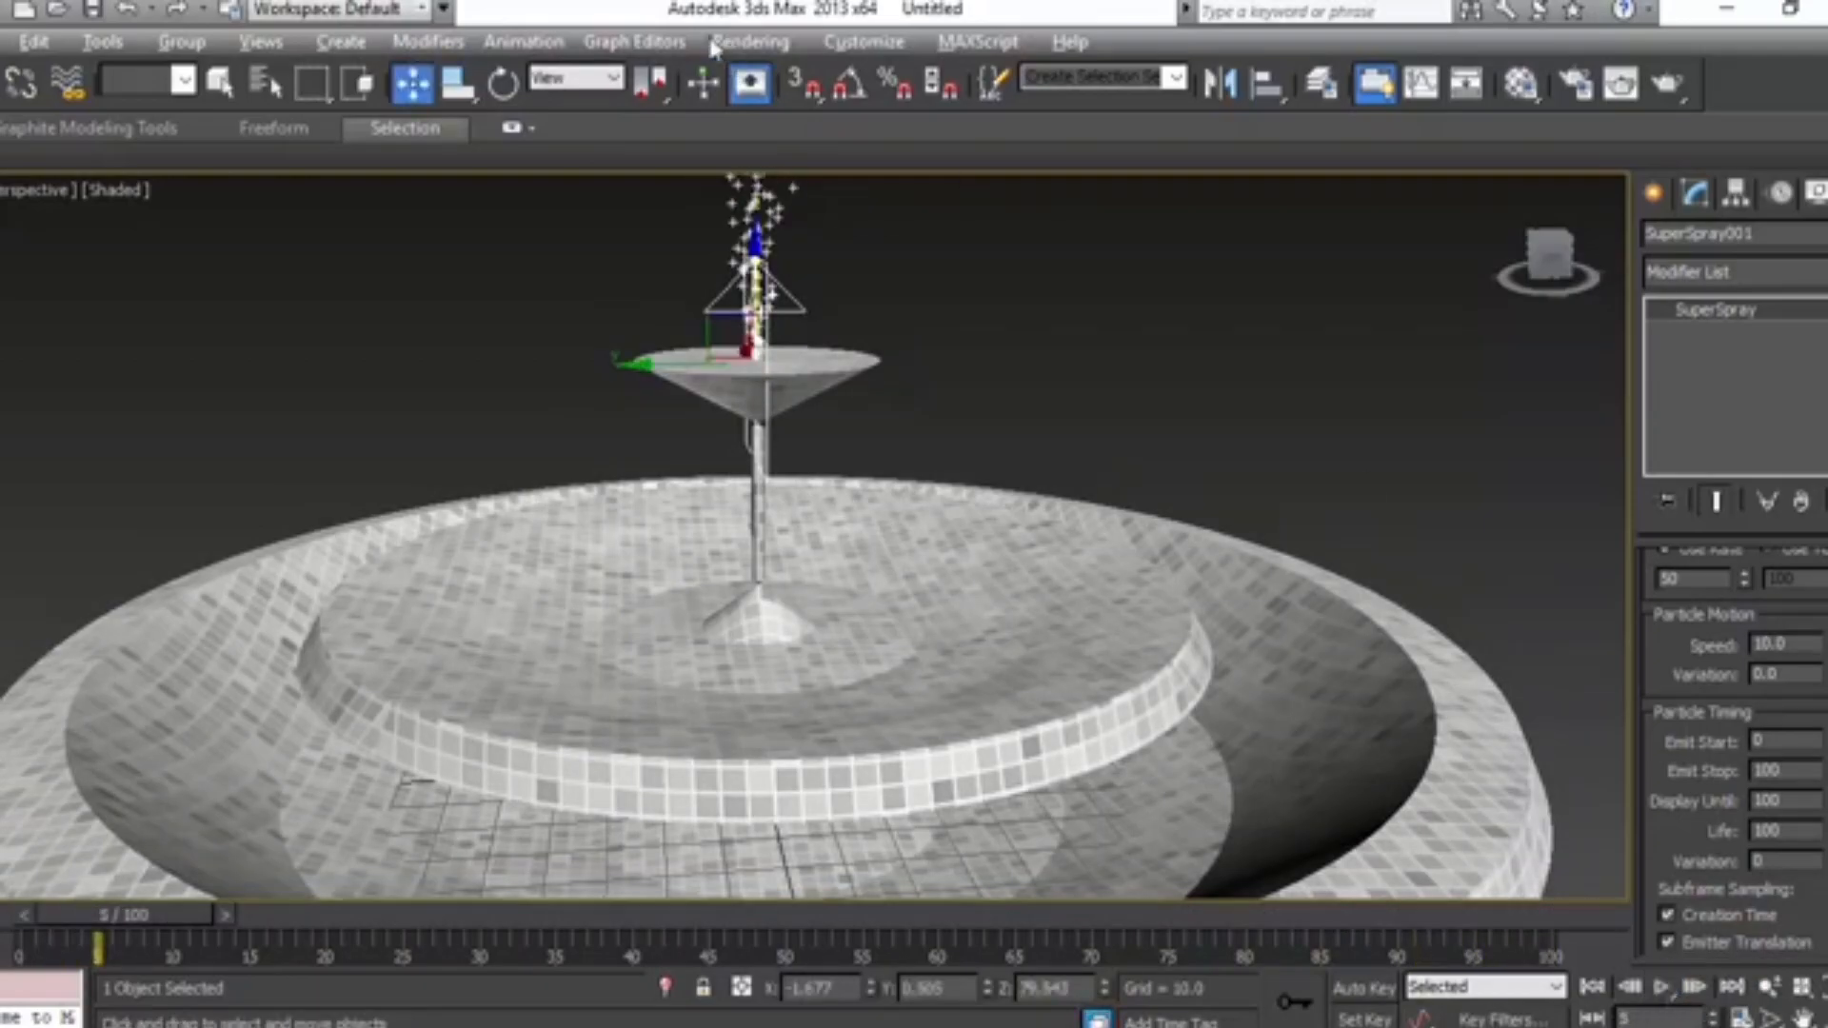
{"action": "left_click", "coordinate": [1771, 1017]}
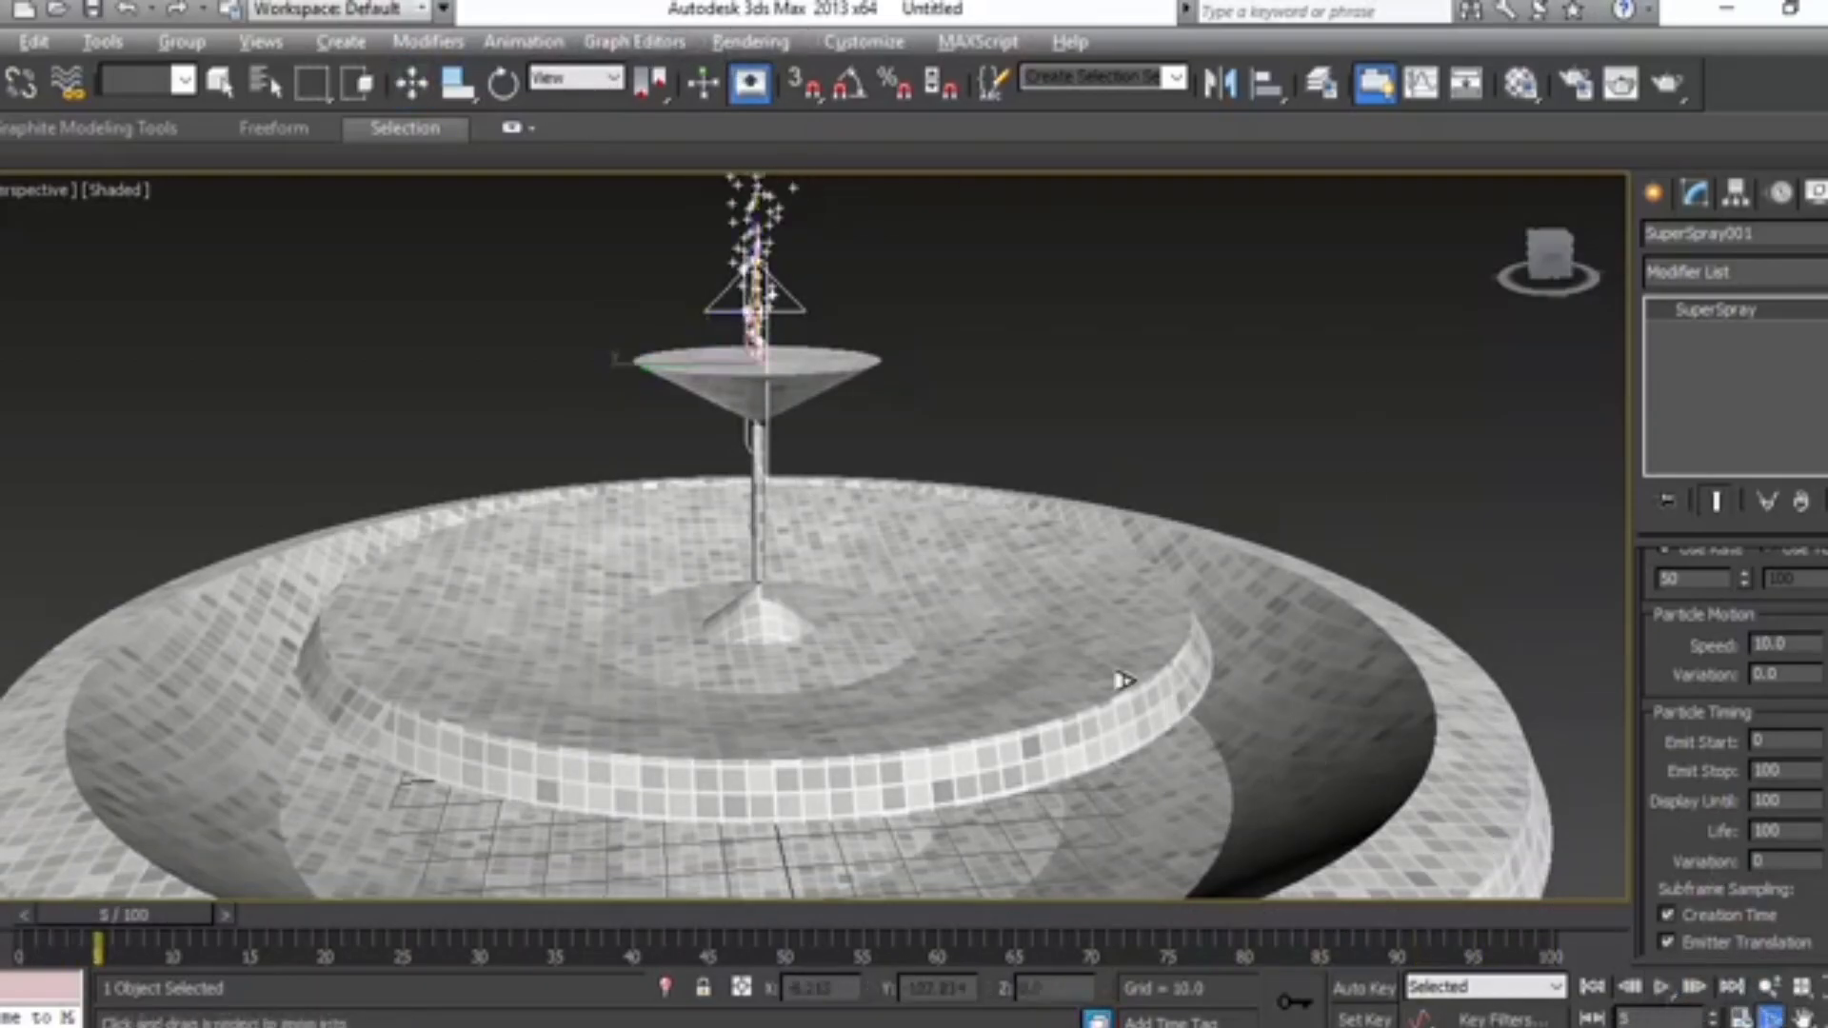
{"action": "scroll", "coordinate": [1118, 747], "scroll_direction": "down", "scroll_amount": 5}
{"action": "mouse_move", "coordinate": [955, 685]}
{"action": "middle_mouse_down"}
{"action": "mouse_move", "coordinate": [849, 602]}
{"action": "mouse_move", "coordinate": [990, 674]}
{"action": "middle_mouse_up"}
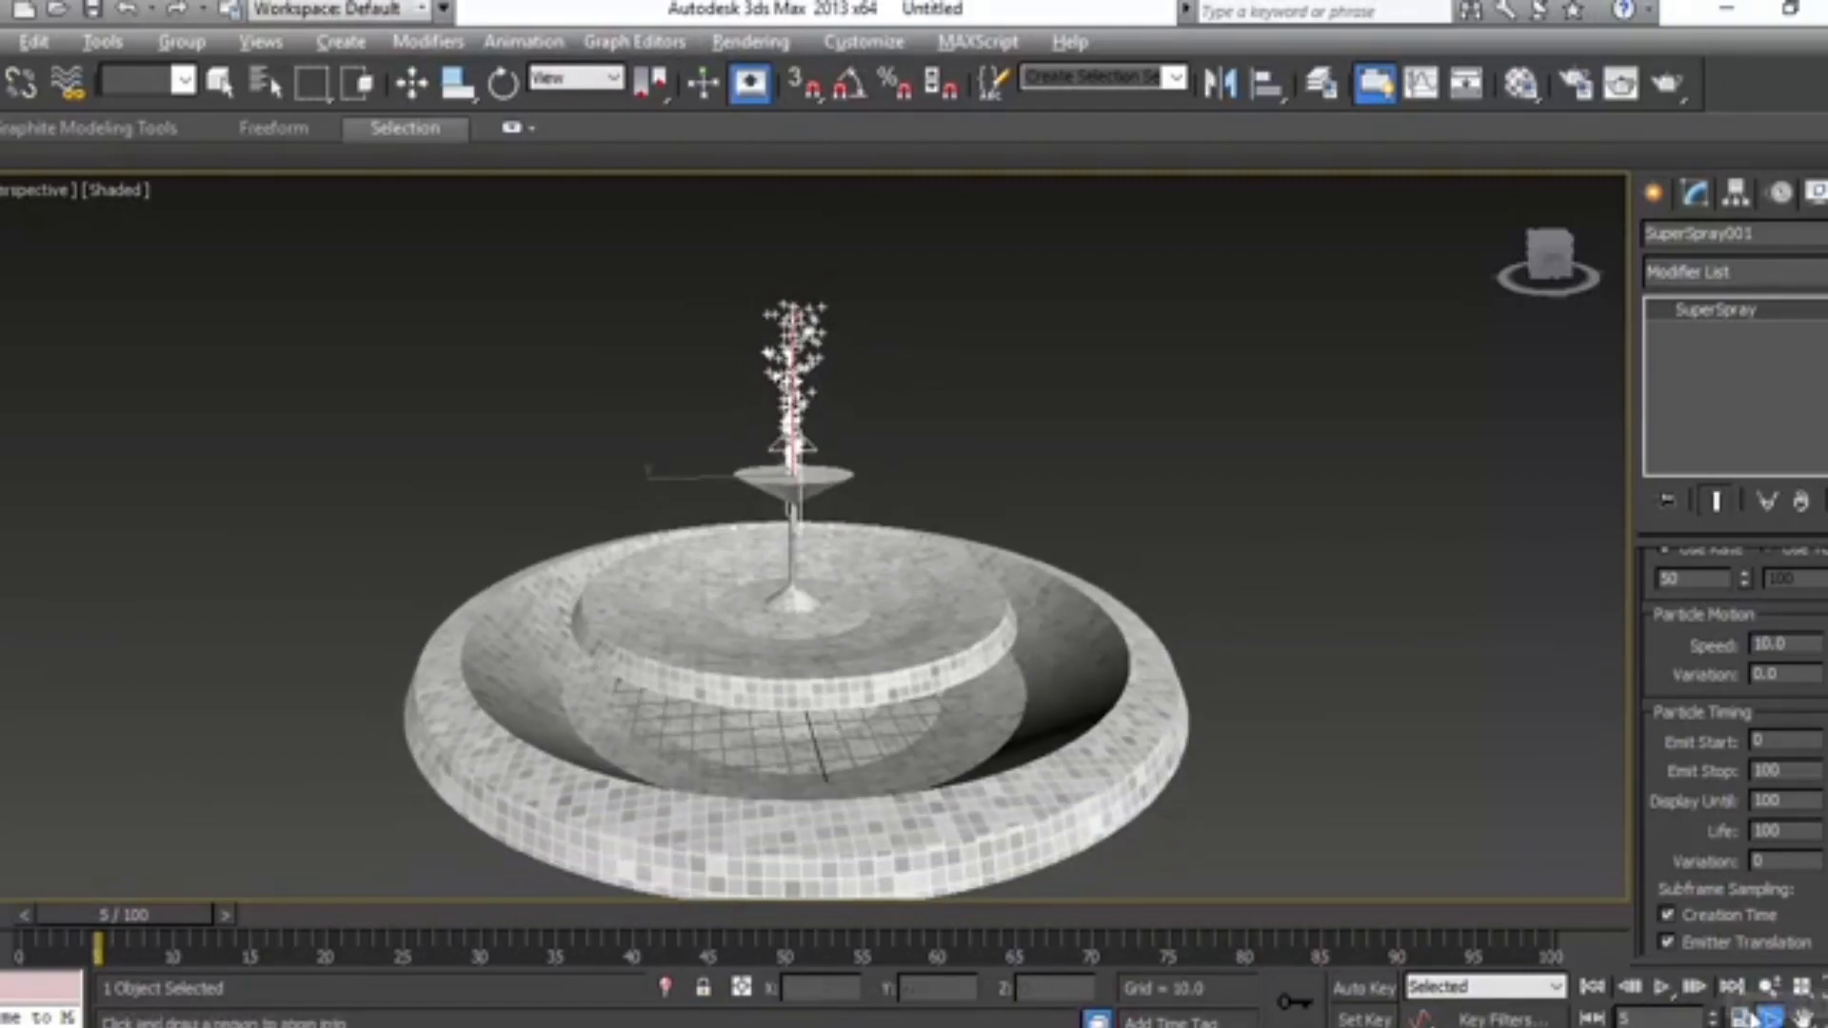
{"action": "left_click", "coordinate": [1664, 988]}
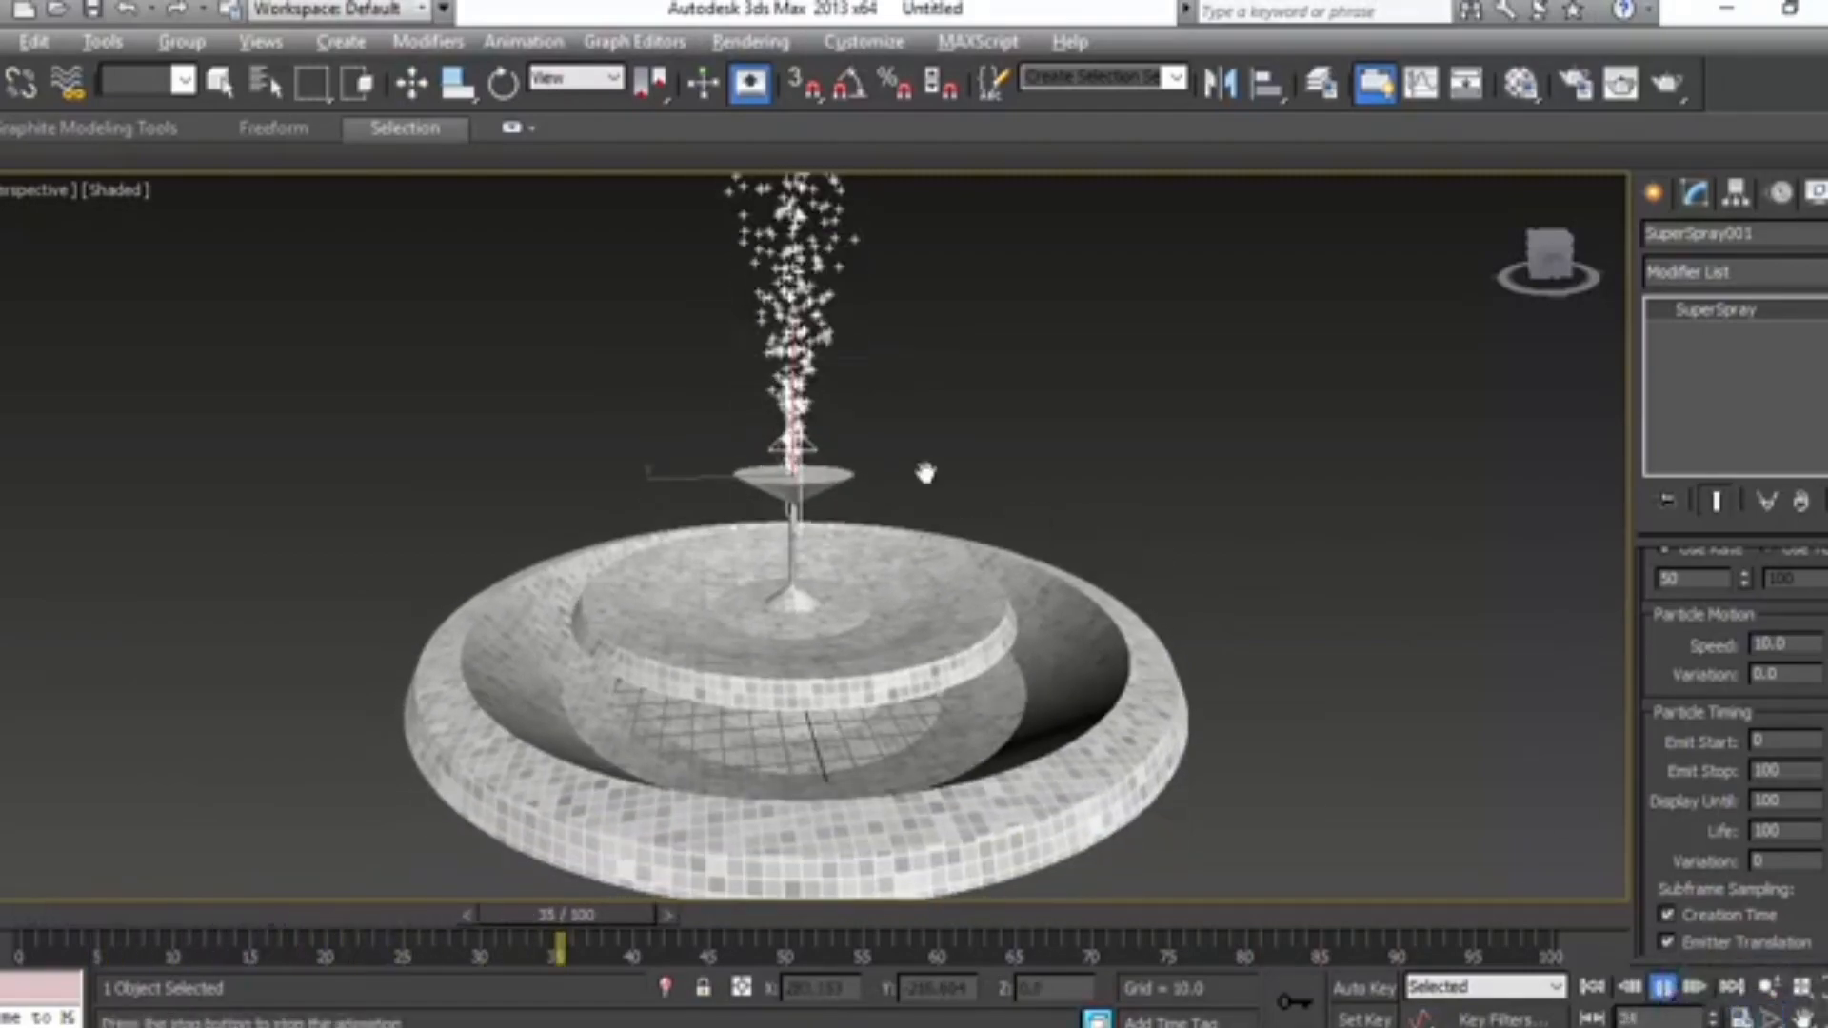
{"action": "left_click", "coordinate": [412, 84]}
{"action": "key", "text": "slash"}
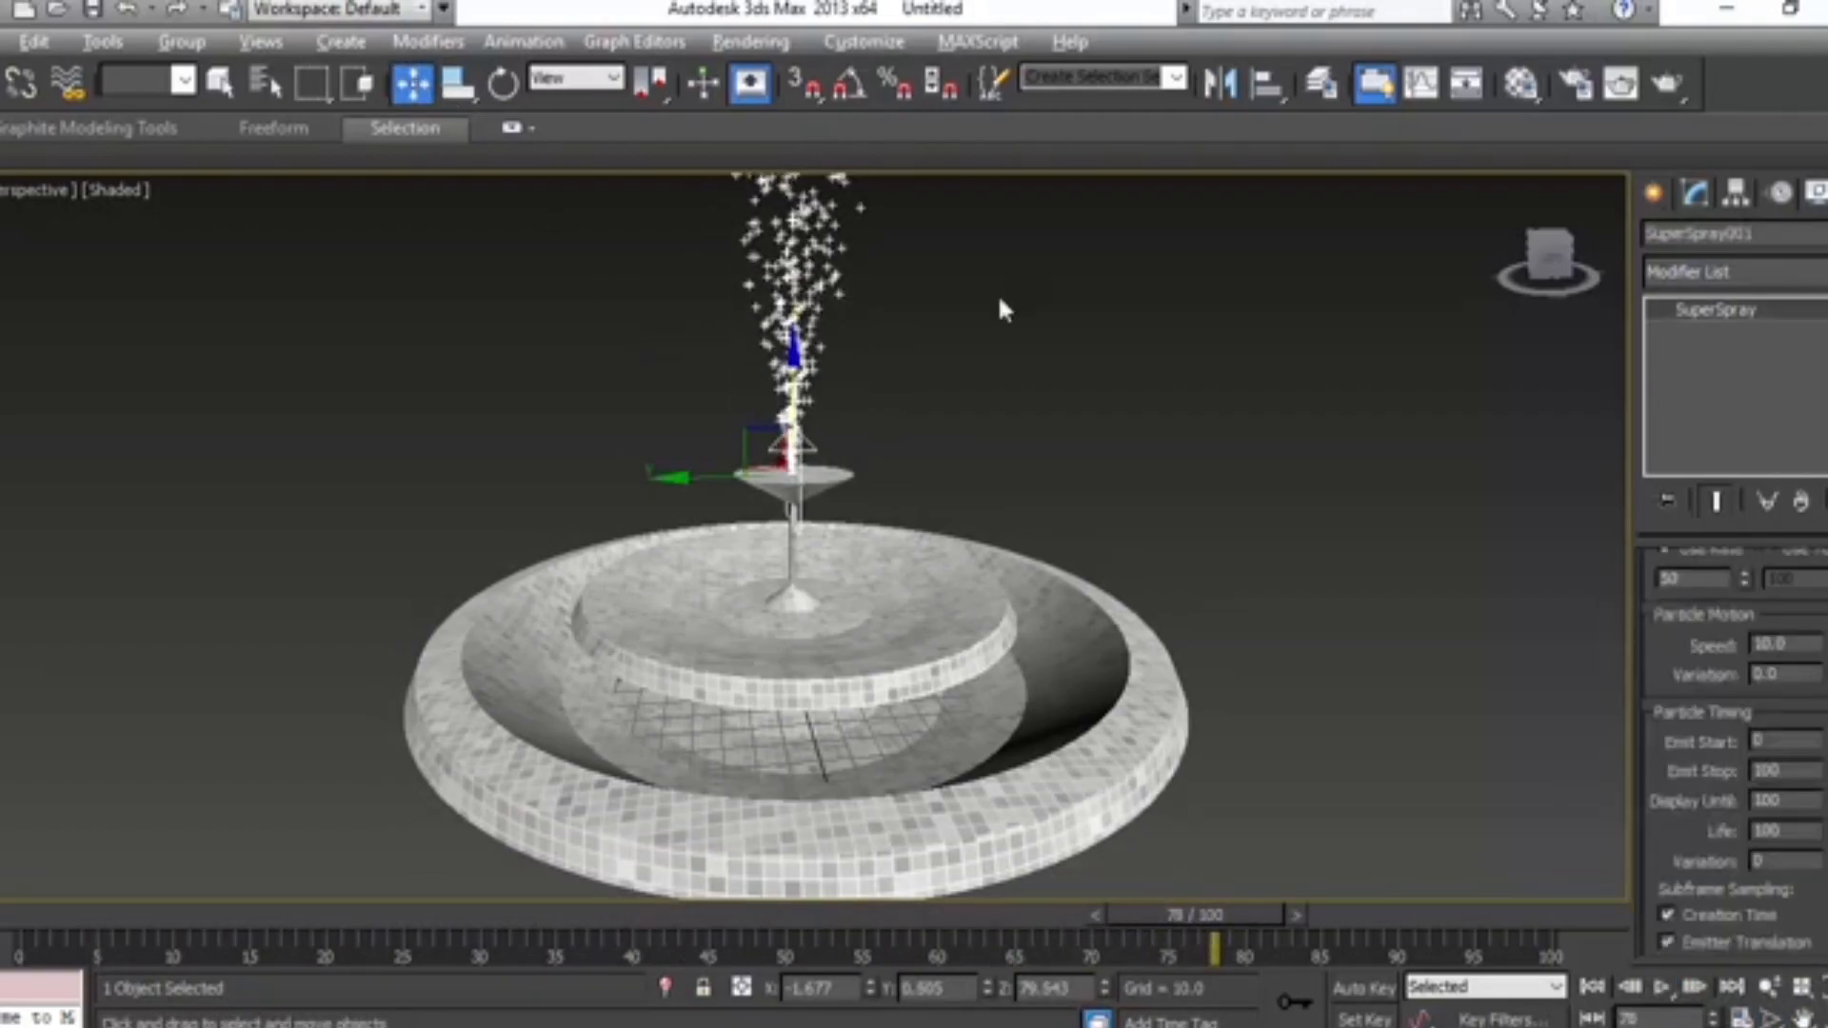
Step: Change the Super Spray's object colour to light blue and play the animation
{"action": "left_click", "coordinate": [1823, 234]}
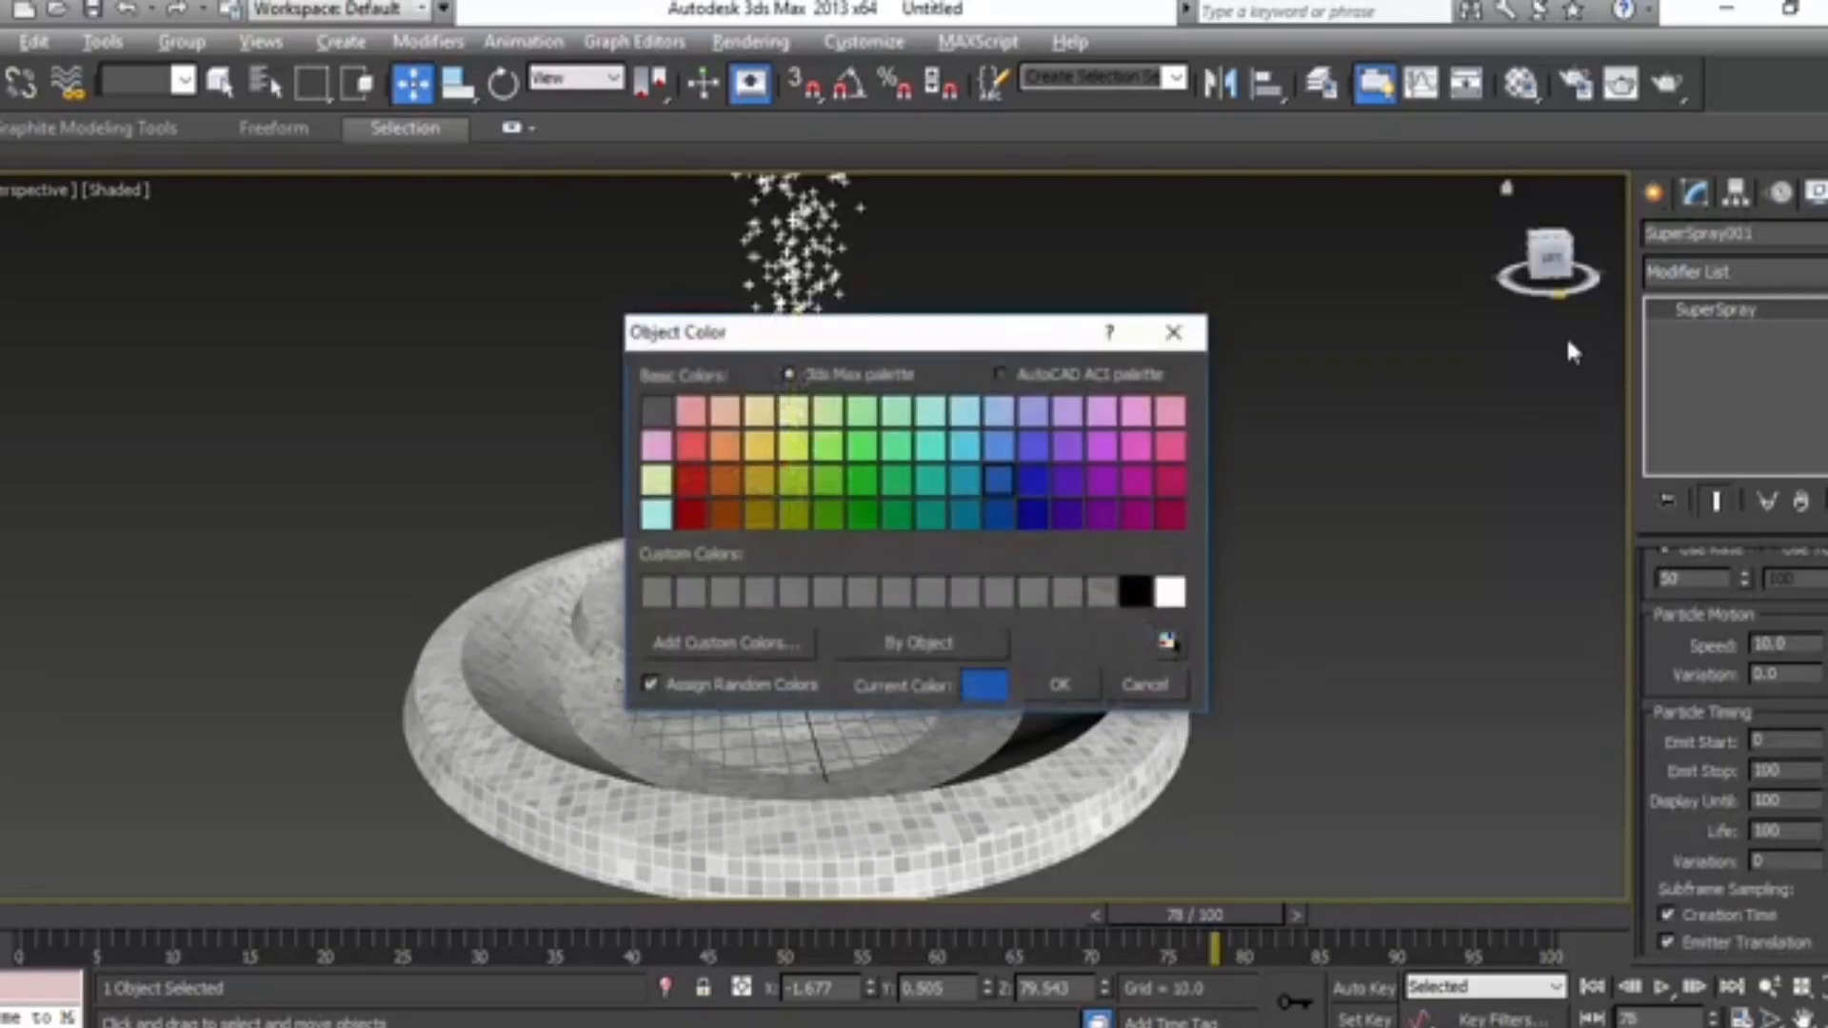
{"action": "left_click", "coordinate": [965, 445]}
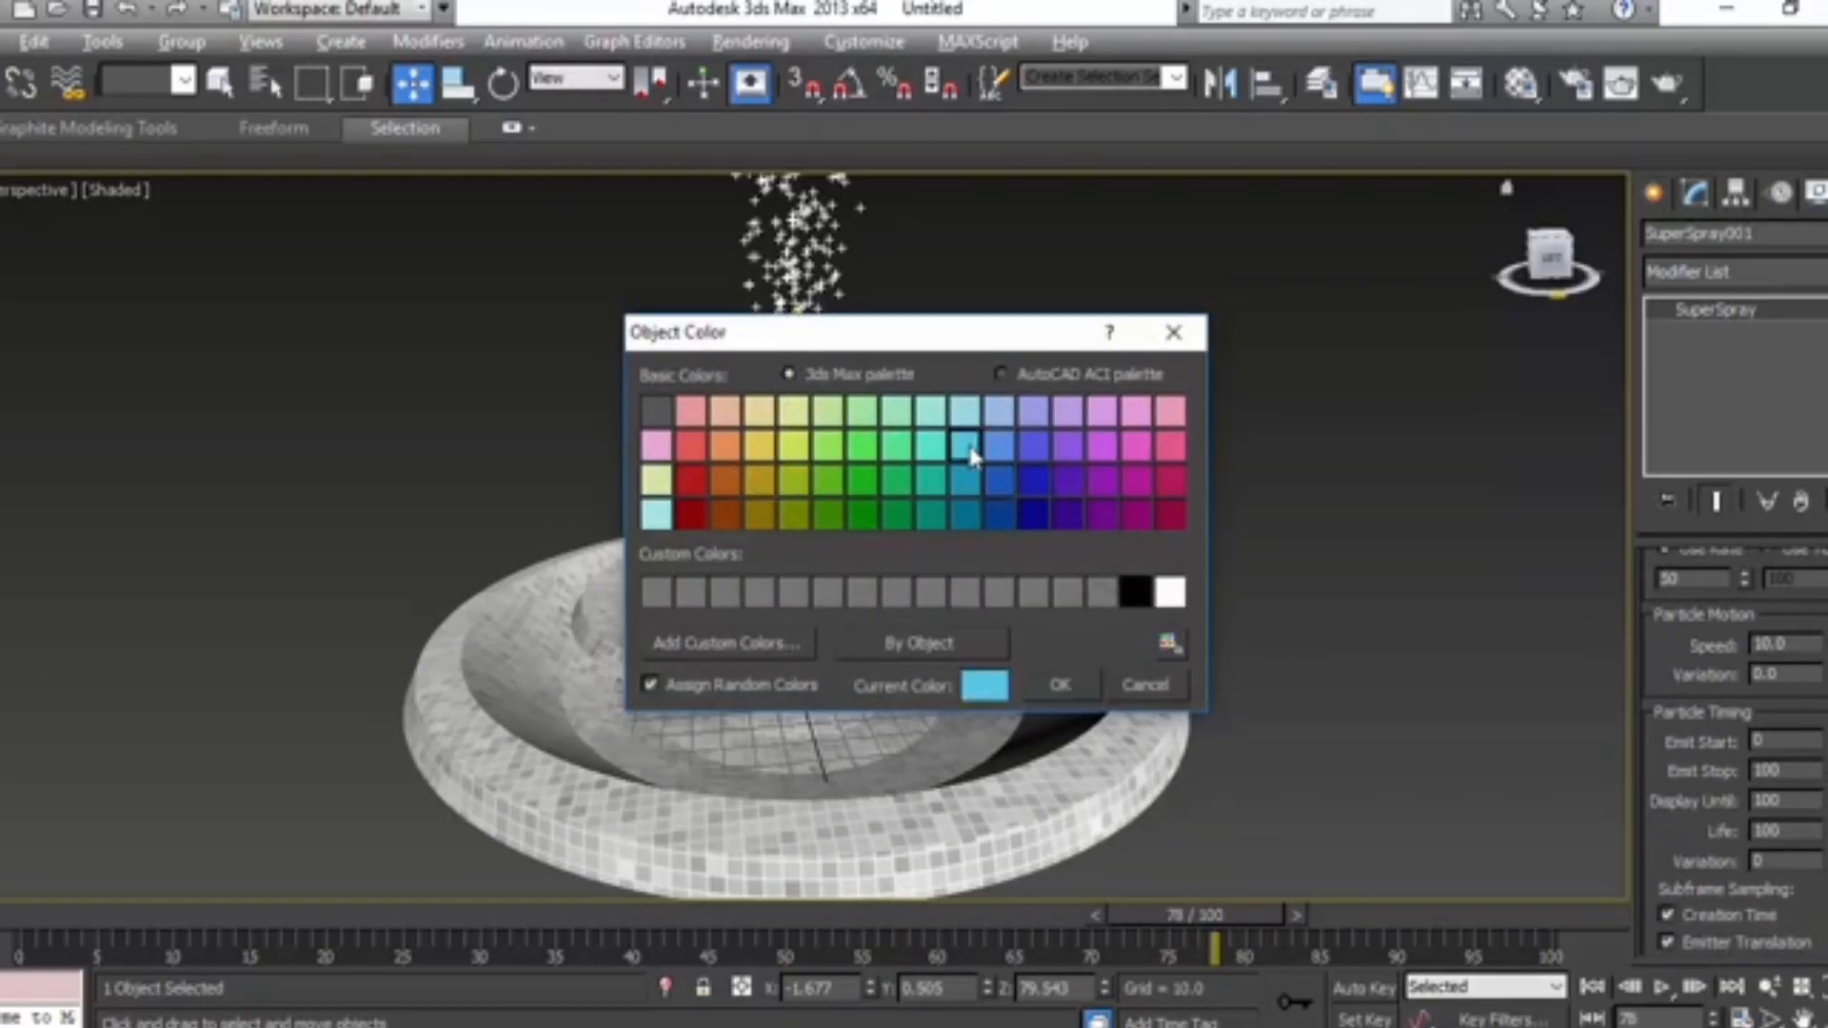
{"action": "left_click", "coordinate": [1061, 690]}
{"action": "left_click", "coordinate": [1661, 988]}
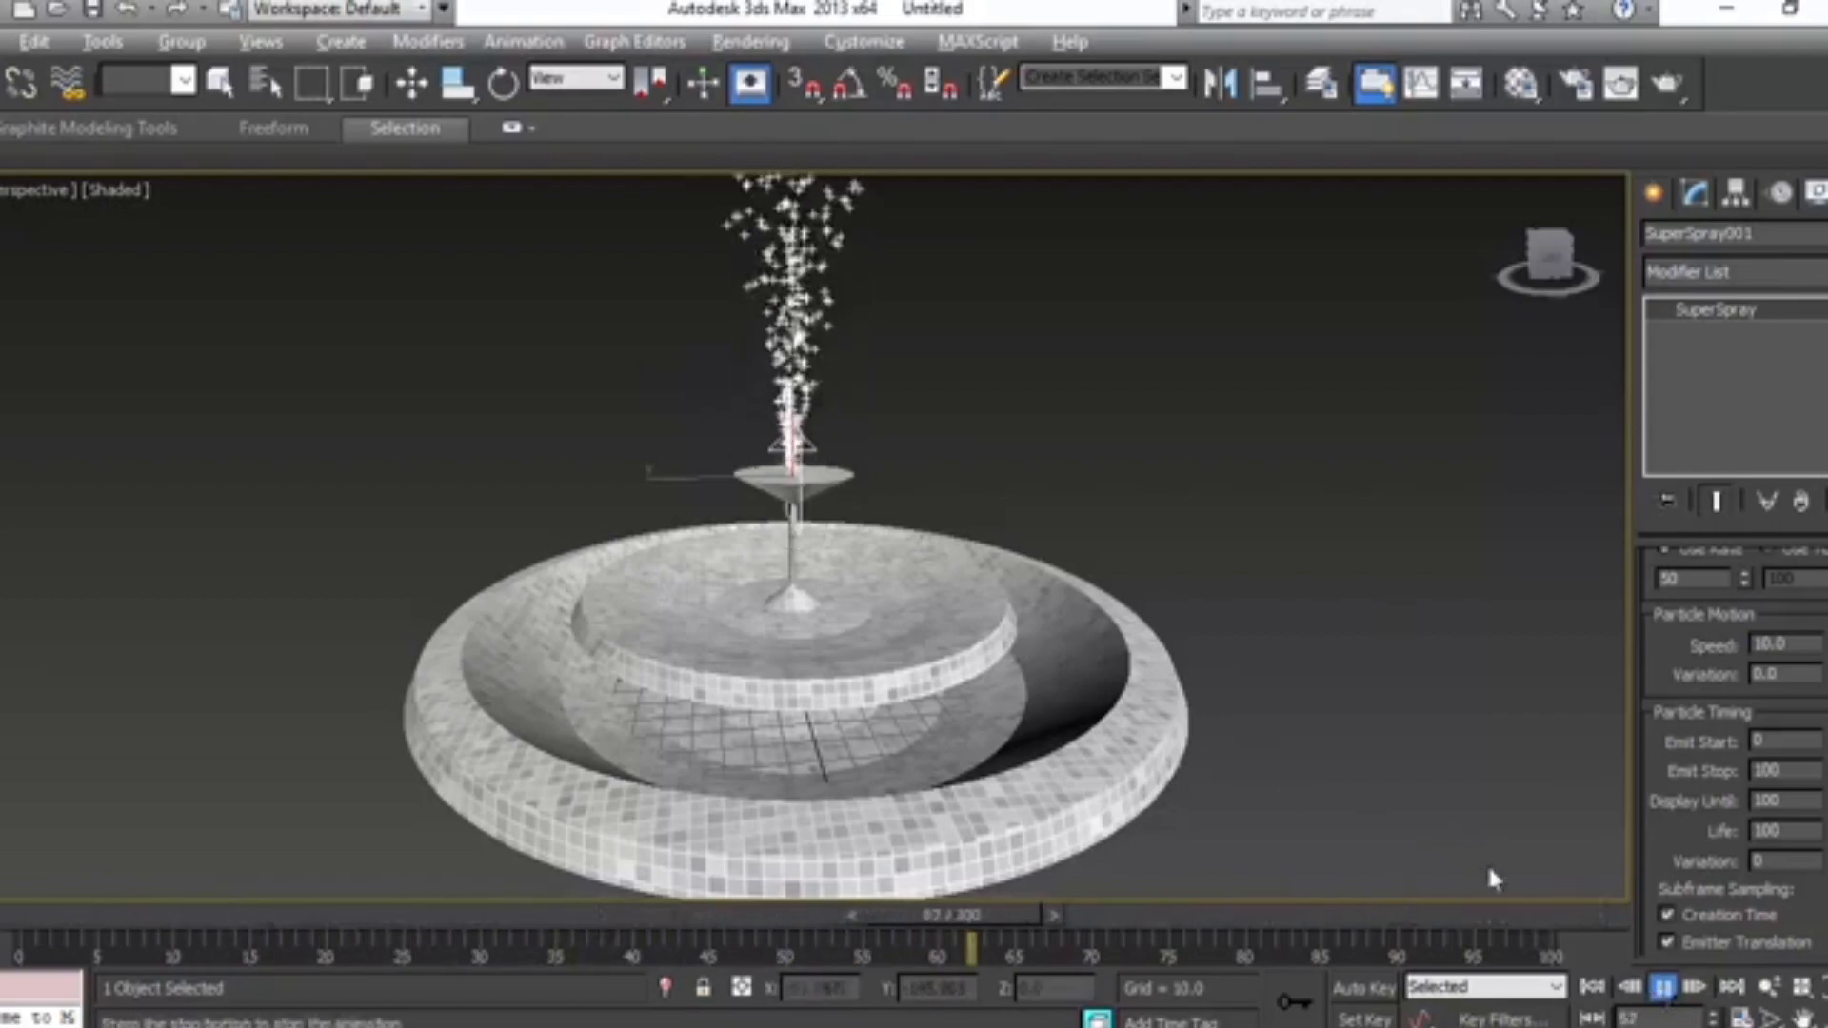
Step: Extend the animation's end time to 200 frames and play it back to check the spray
{"action": "left_click", "coordinate": [1664, 989]}
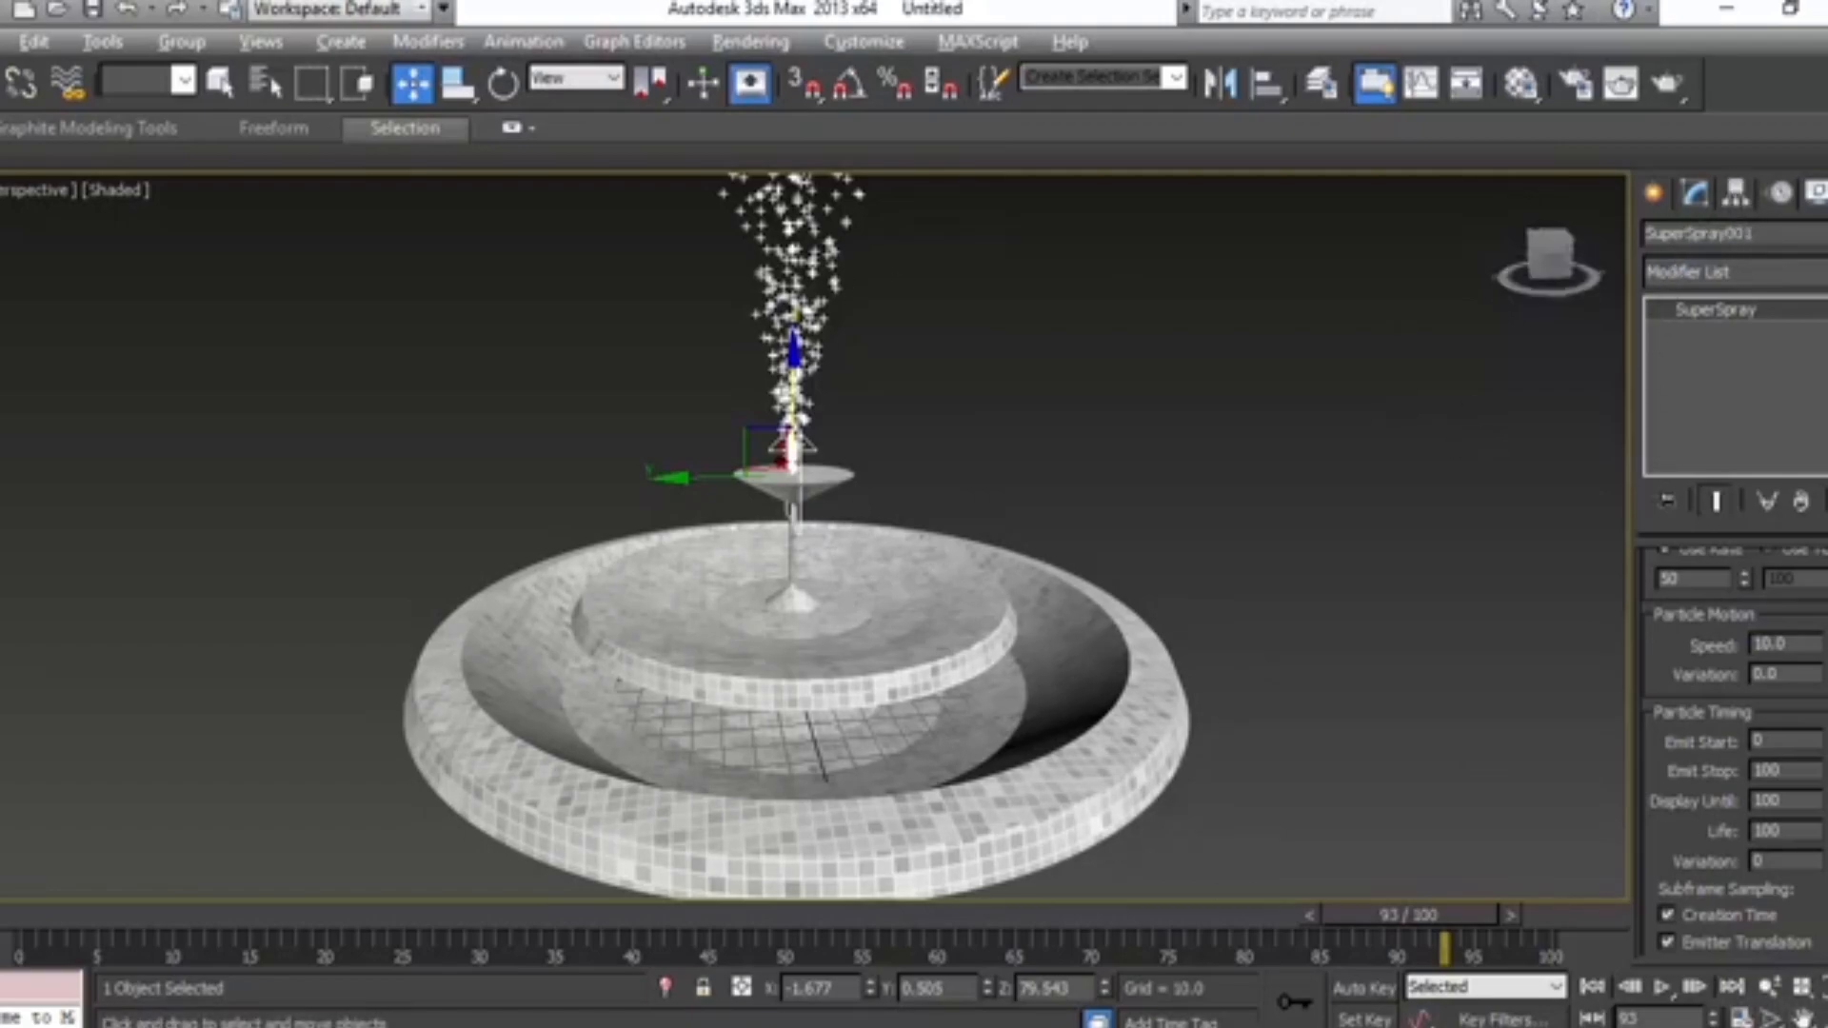
{"action": "left_click", "coordinate": [1657, 988]}
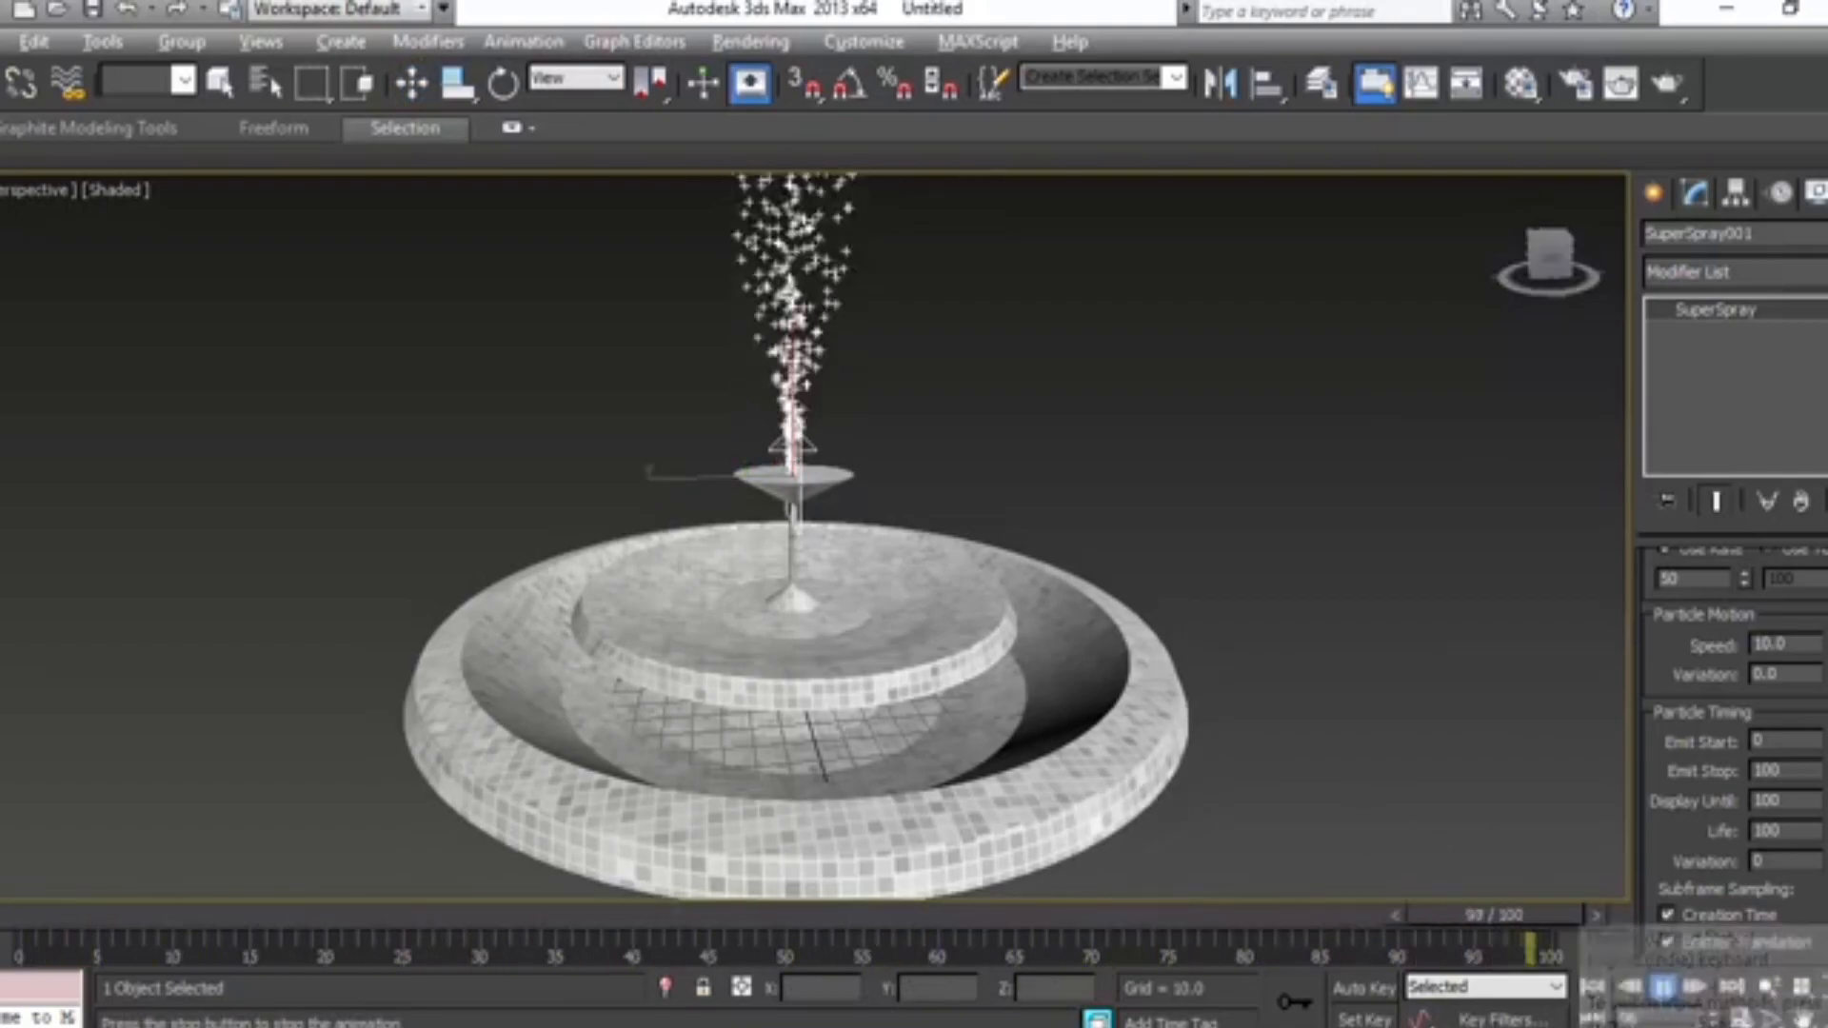
{"action": "left_click", "coordinate": [1662, 987]}
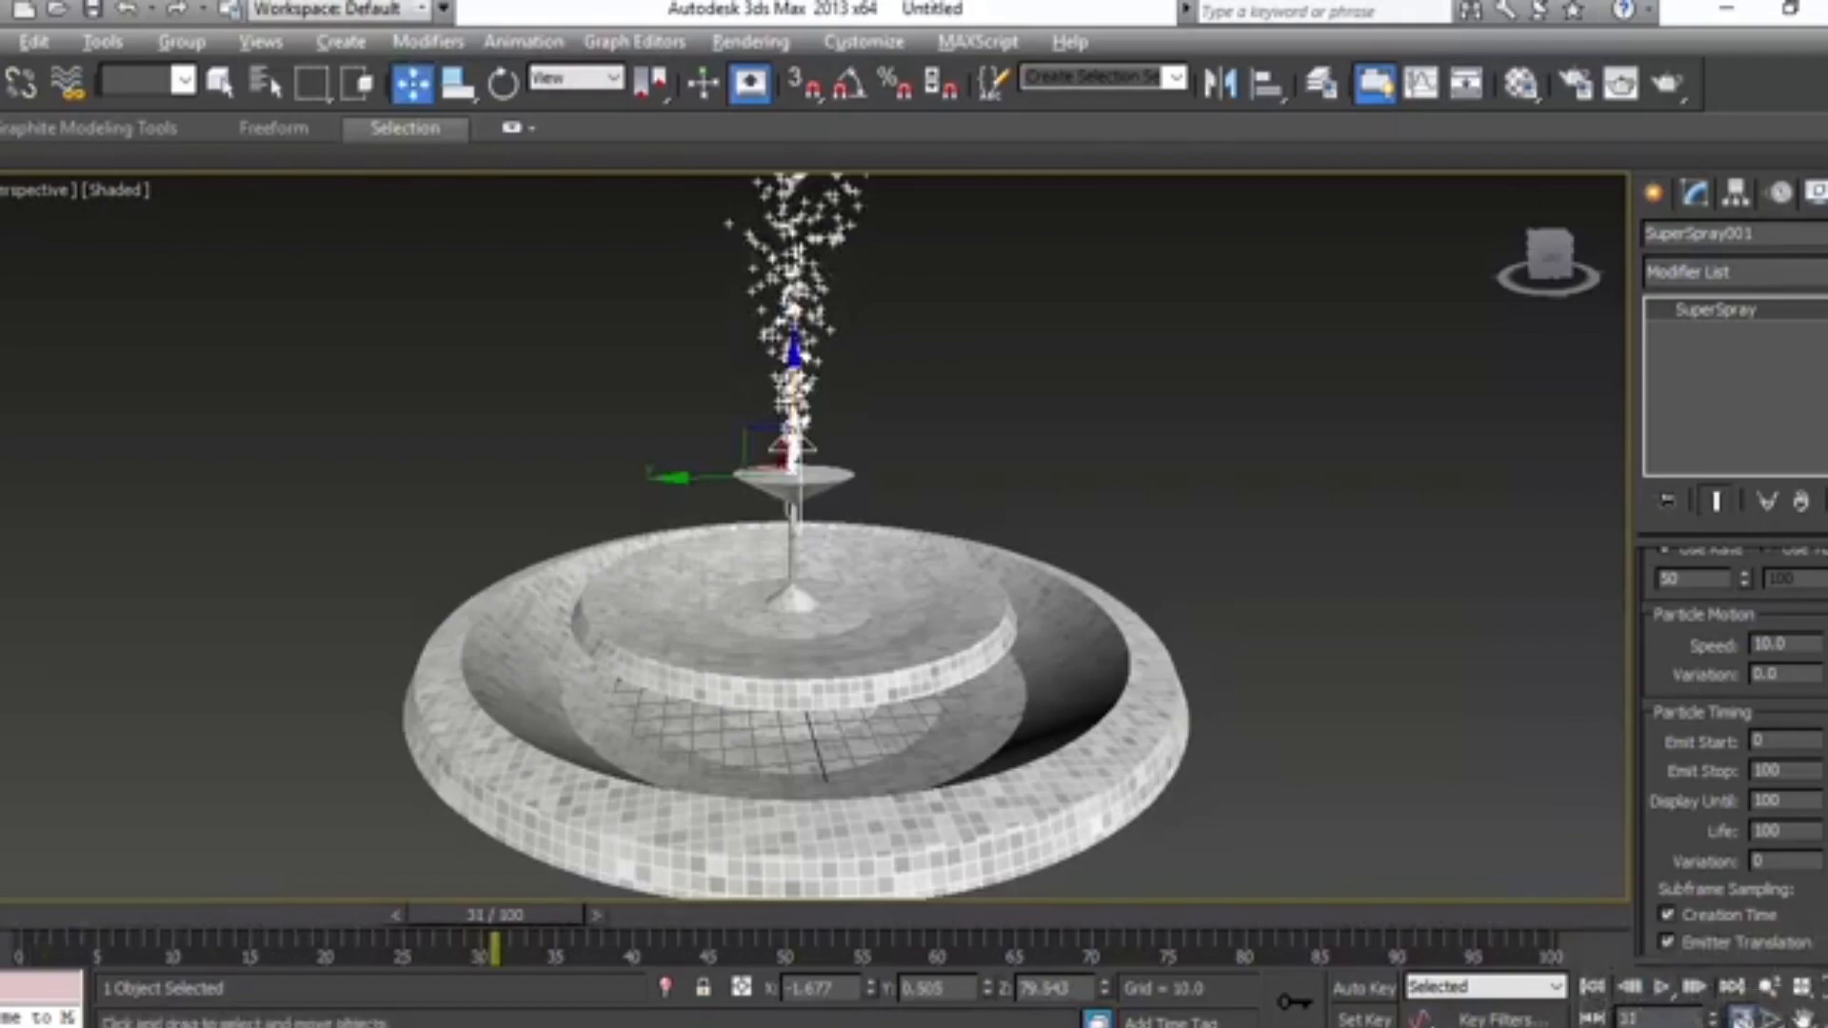
{"action": "left_click", "coordinate": [1742, 1017]}
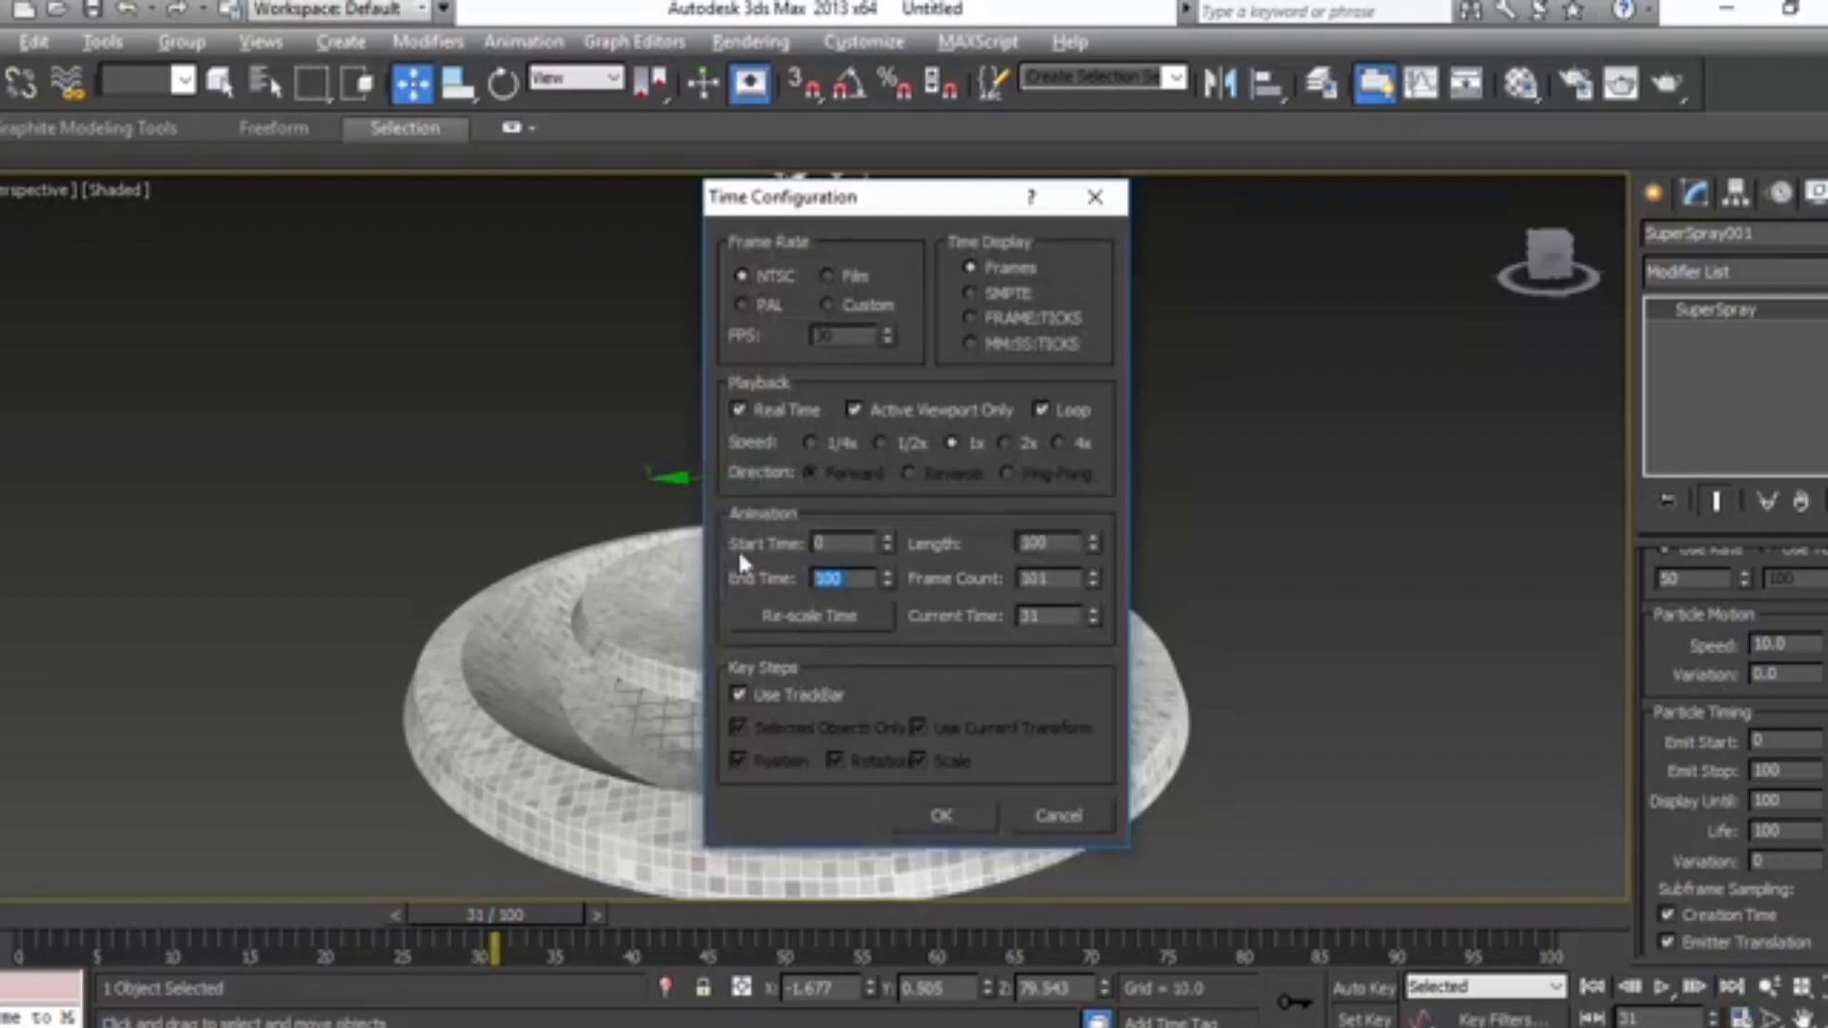
{"action": "type", "text": "200"}
{"action": "left_click", "coordinate": [935, 816]}
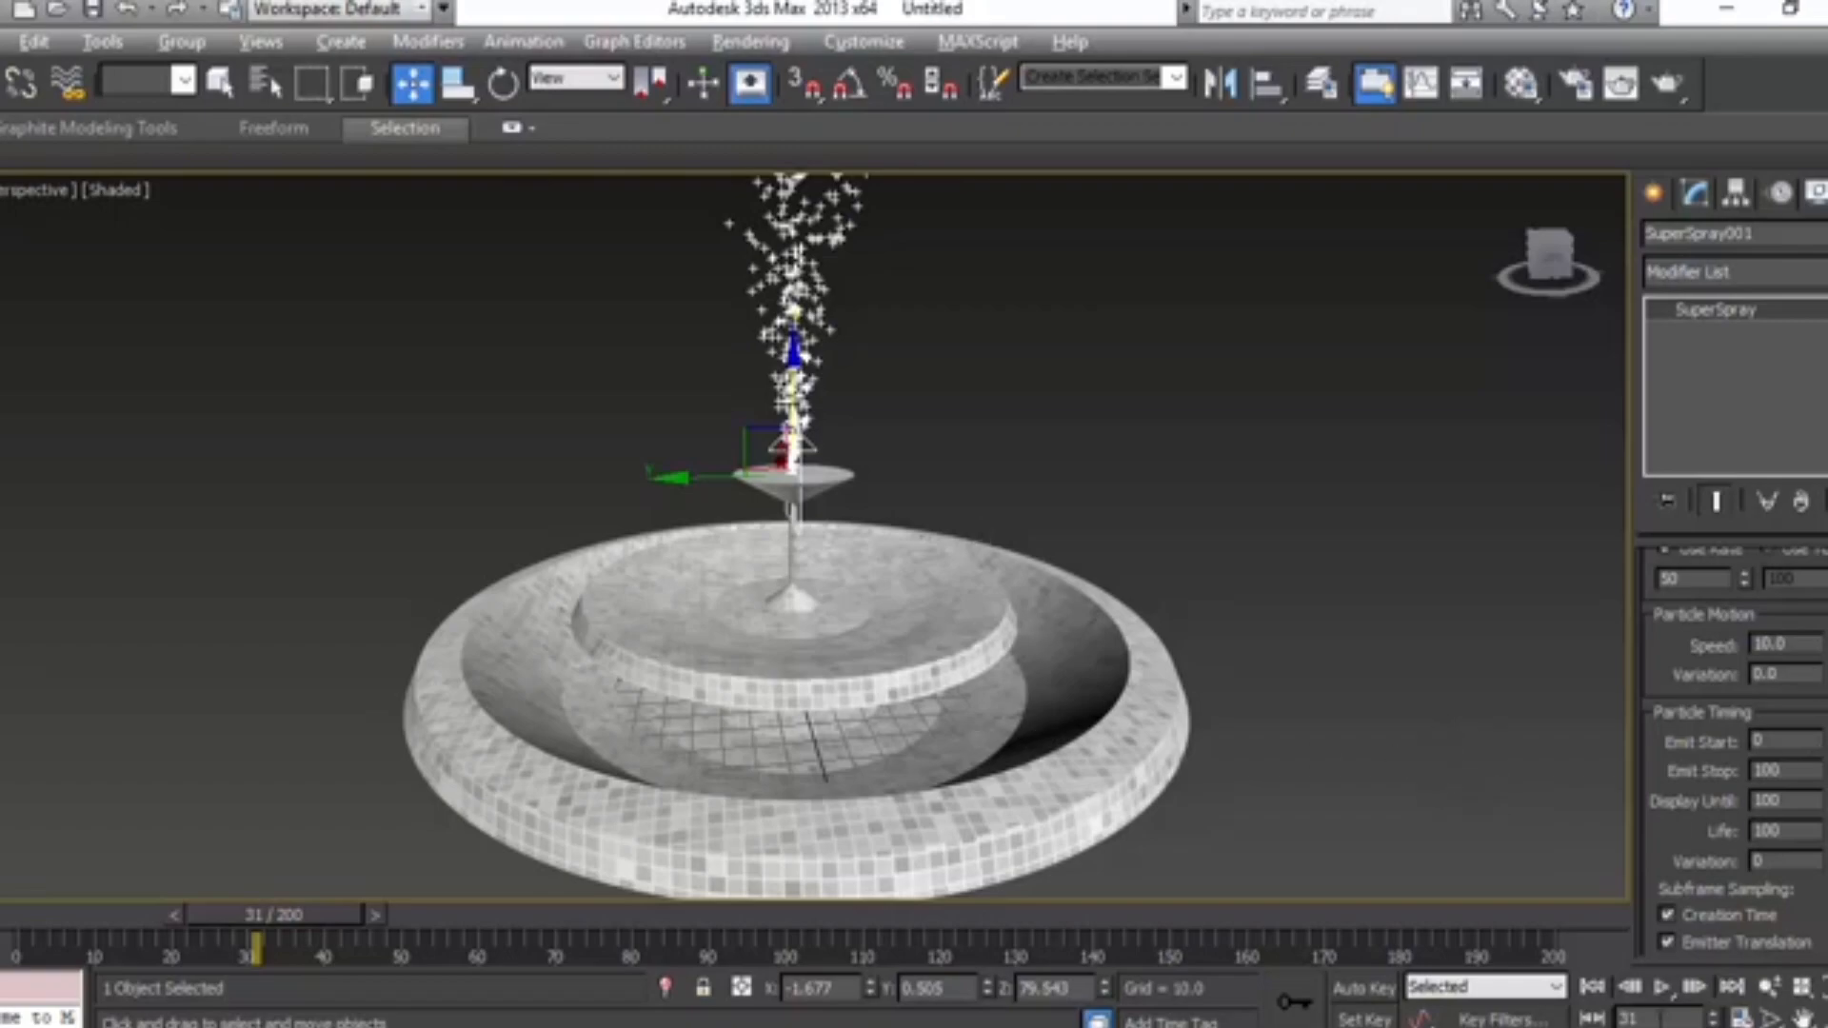
{"action": "left_click", "coordinate": [1662, 990]}
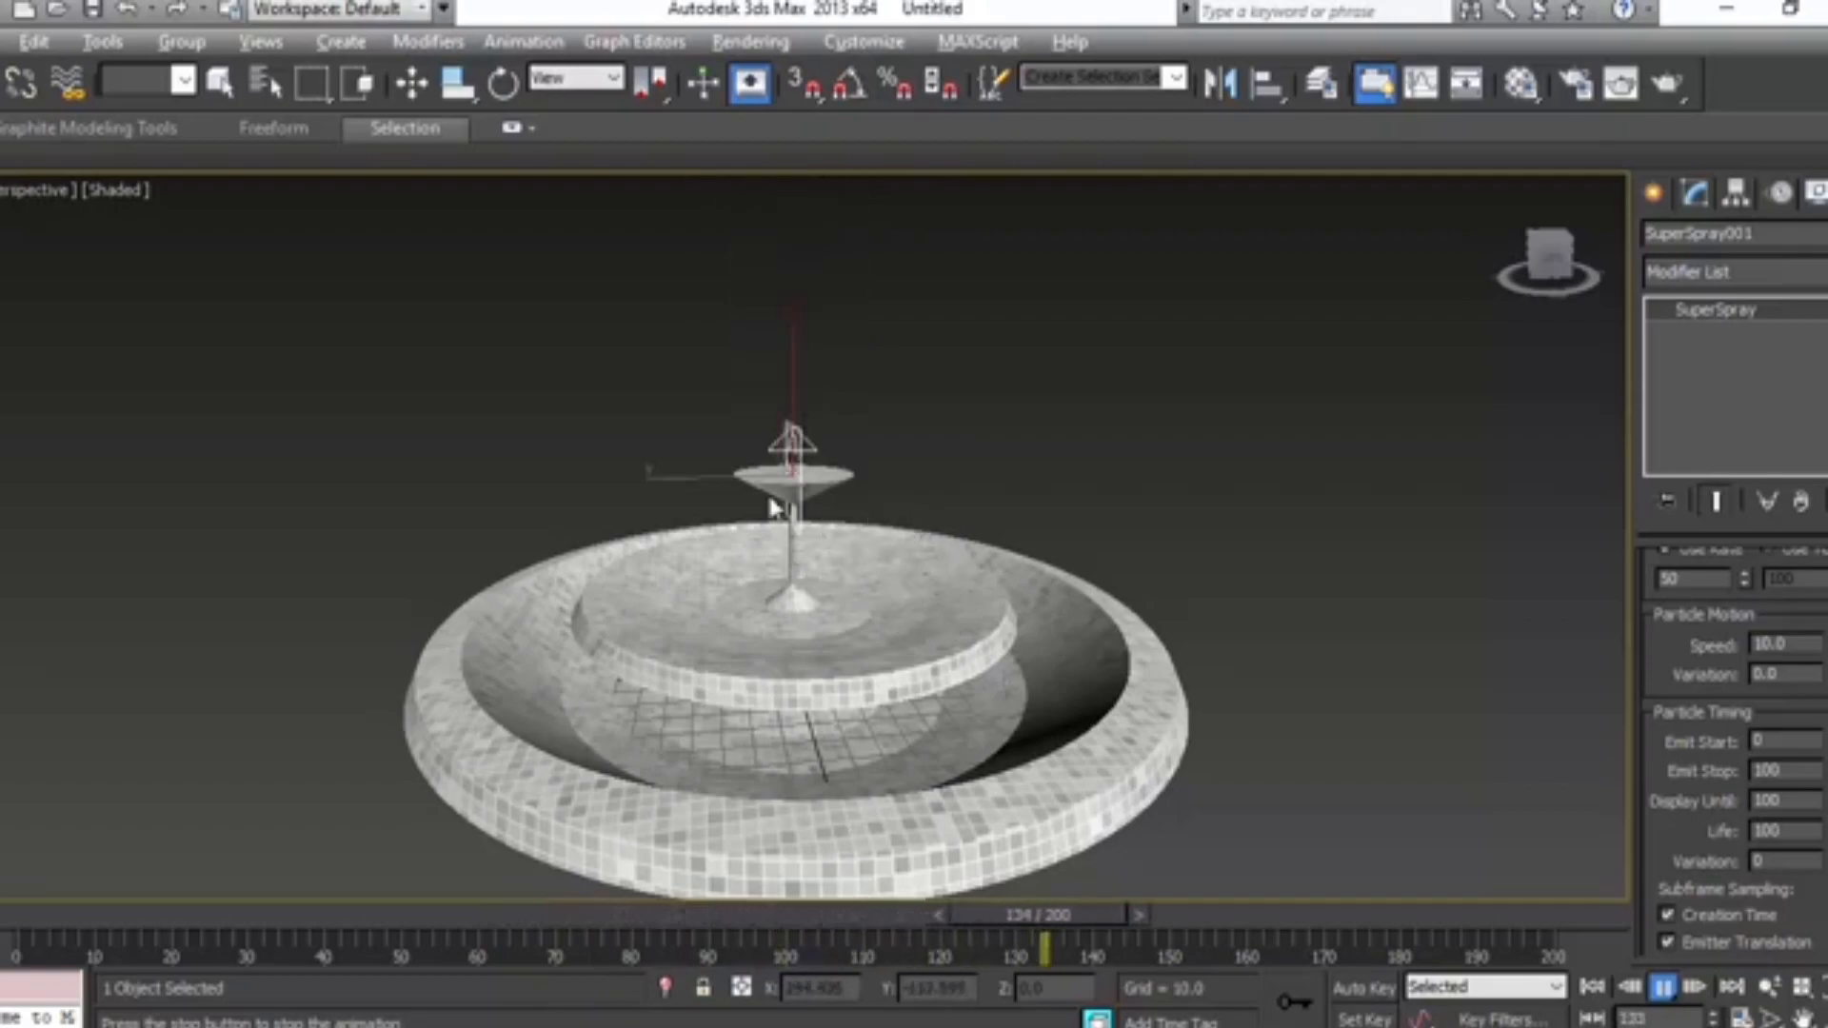
{"action": "left_click", "coordinate": [1662, 990]}
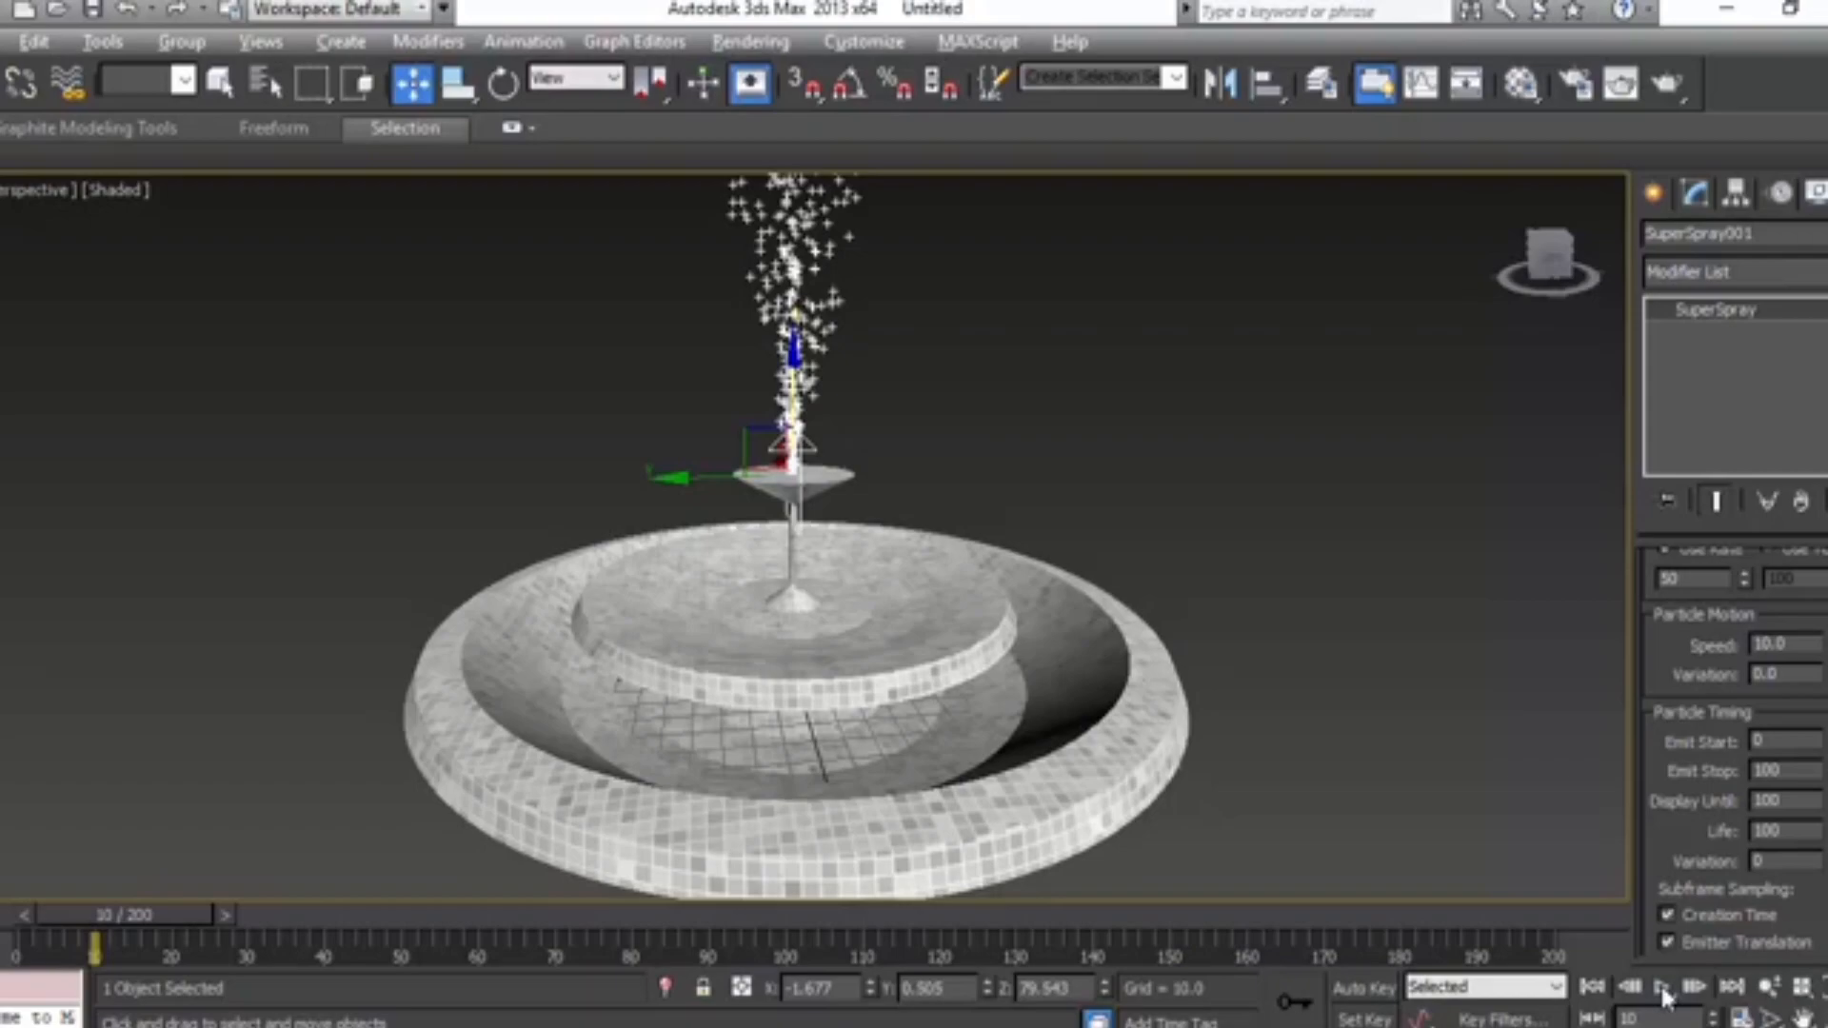
Step: Set the Super Spray's Emit Stop and Display Until to 200 and play the animation
{"action": "double_click", "coordinate": [1782, 771]}
{"action": "left_click", "coordinate": [1664, 990]}
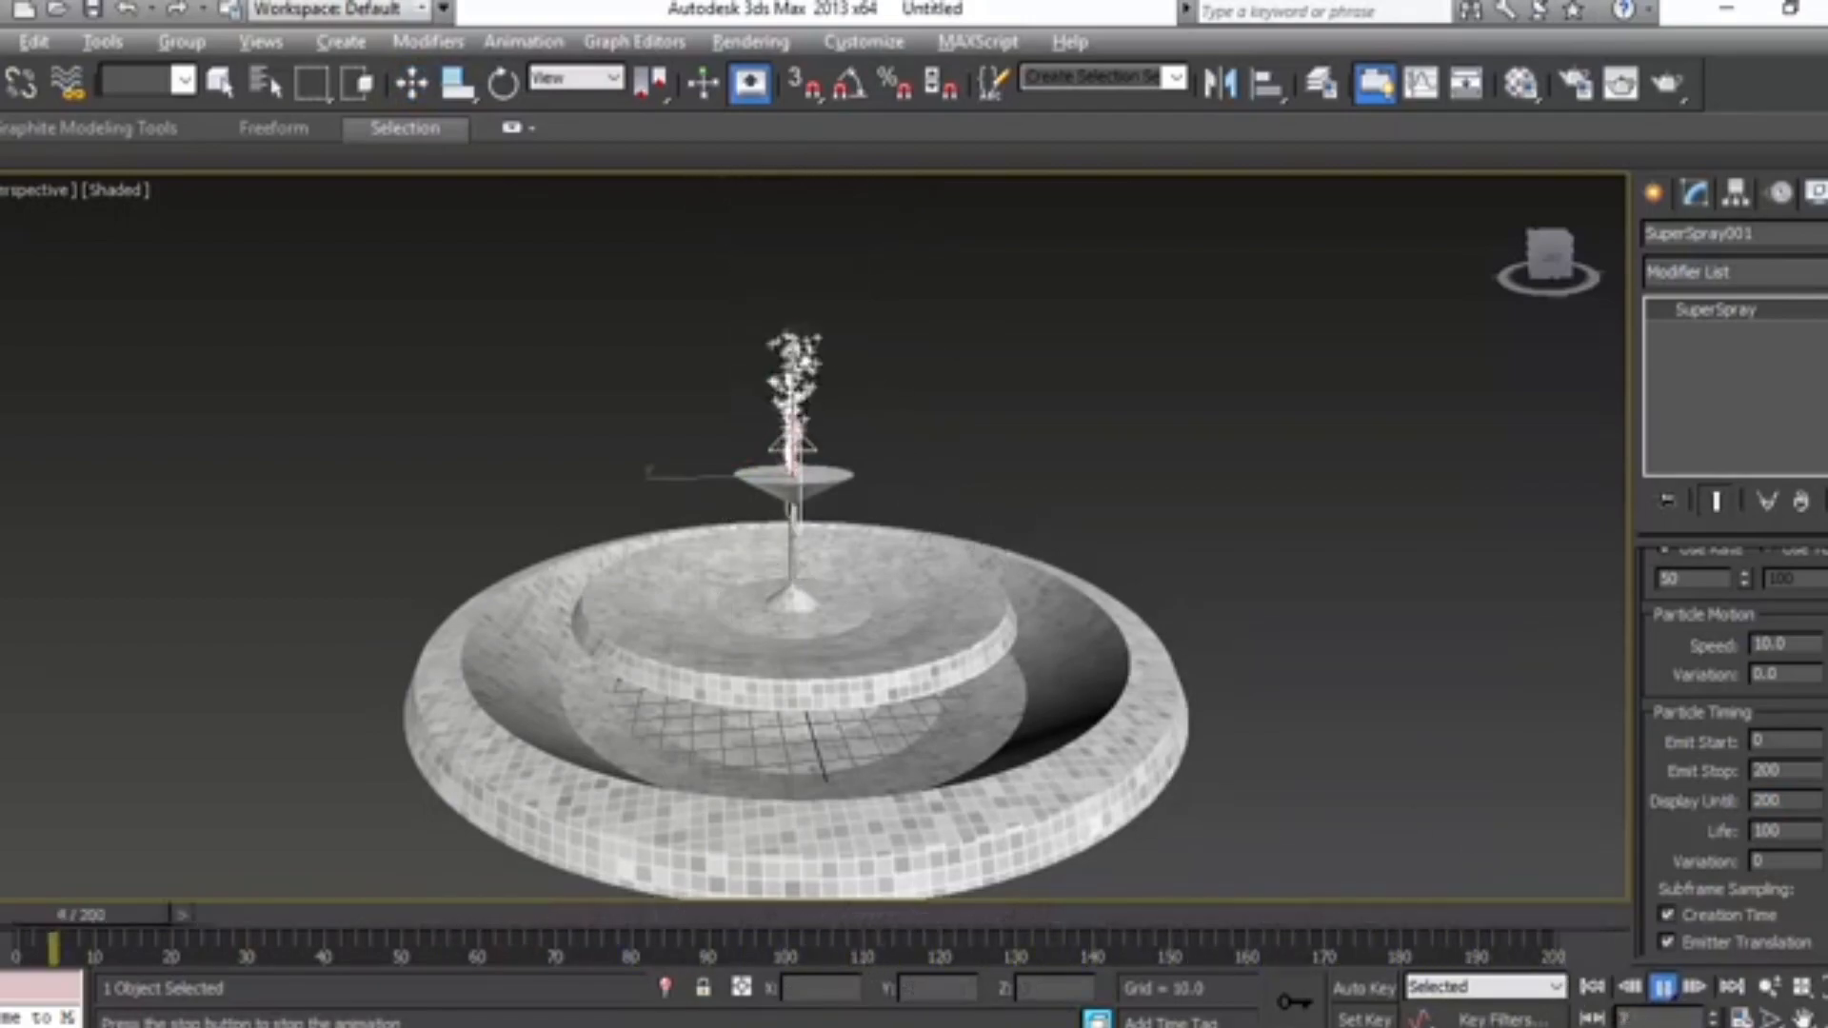
{"action": "key", "text": "w"}
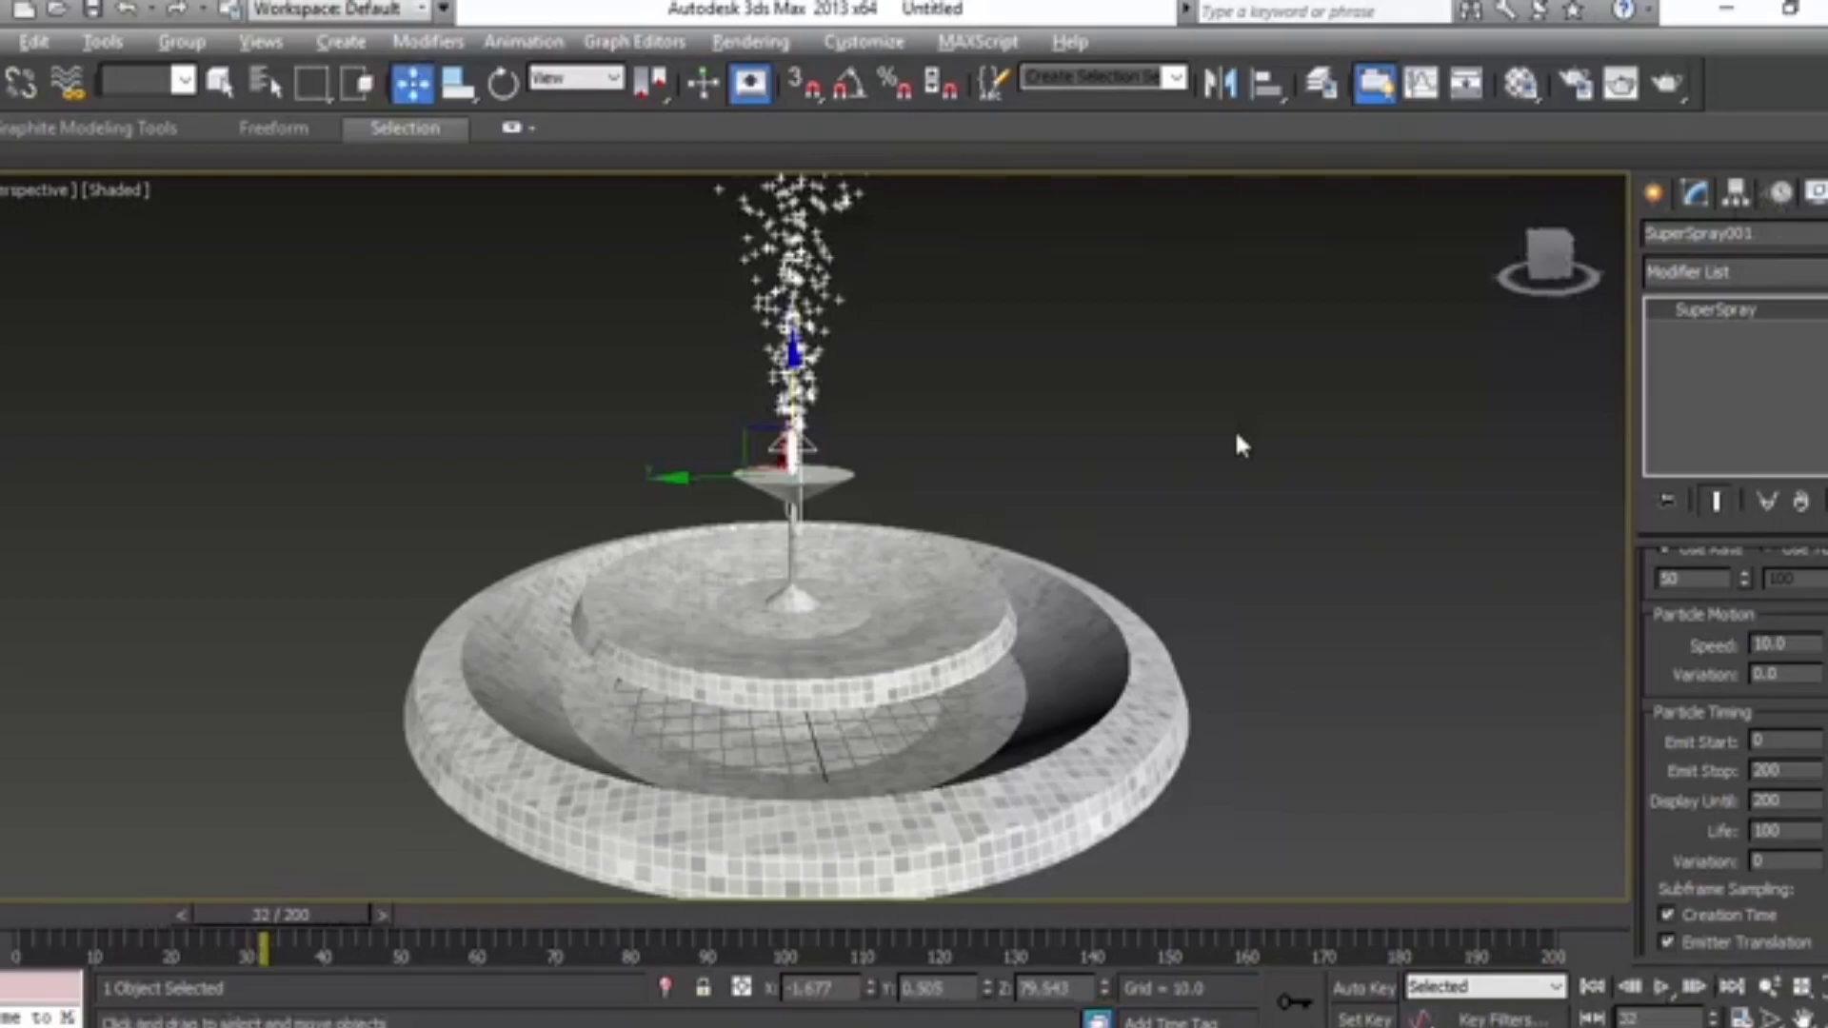
Step: Play the animation and examine the spray above the fountain from several angles and distances, ending with playback stopped
{"action": "left_click", "coordinate": [1662, 986]}
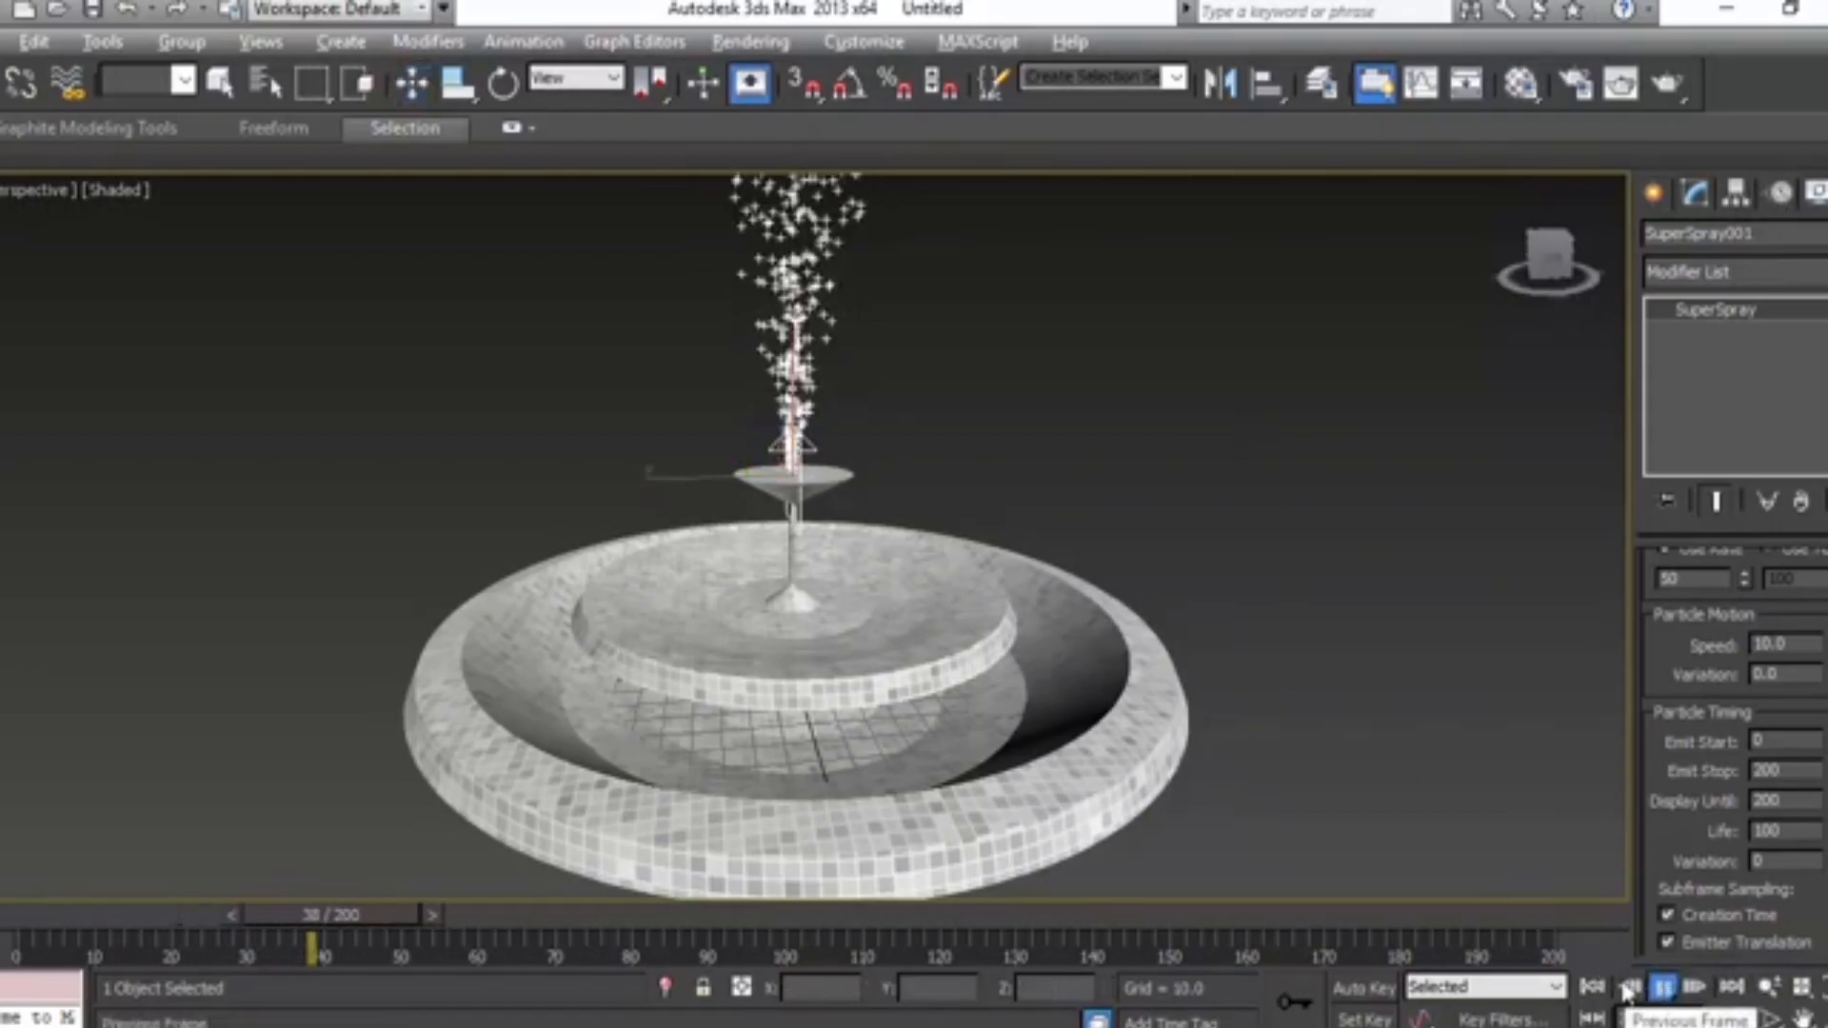
{"action": "middle_click_drag", "start_coordinate": [1111, 644], "coordinate": [1095, 586], "text": "alt"}
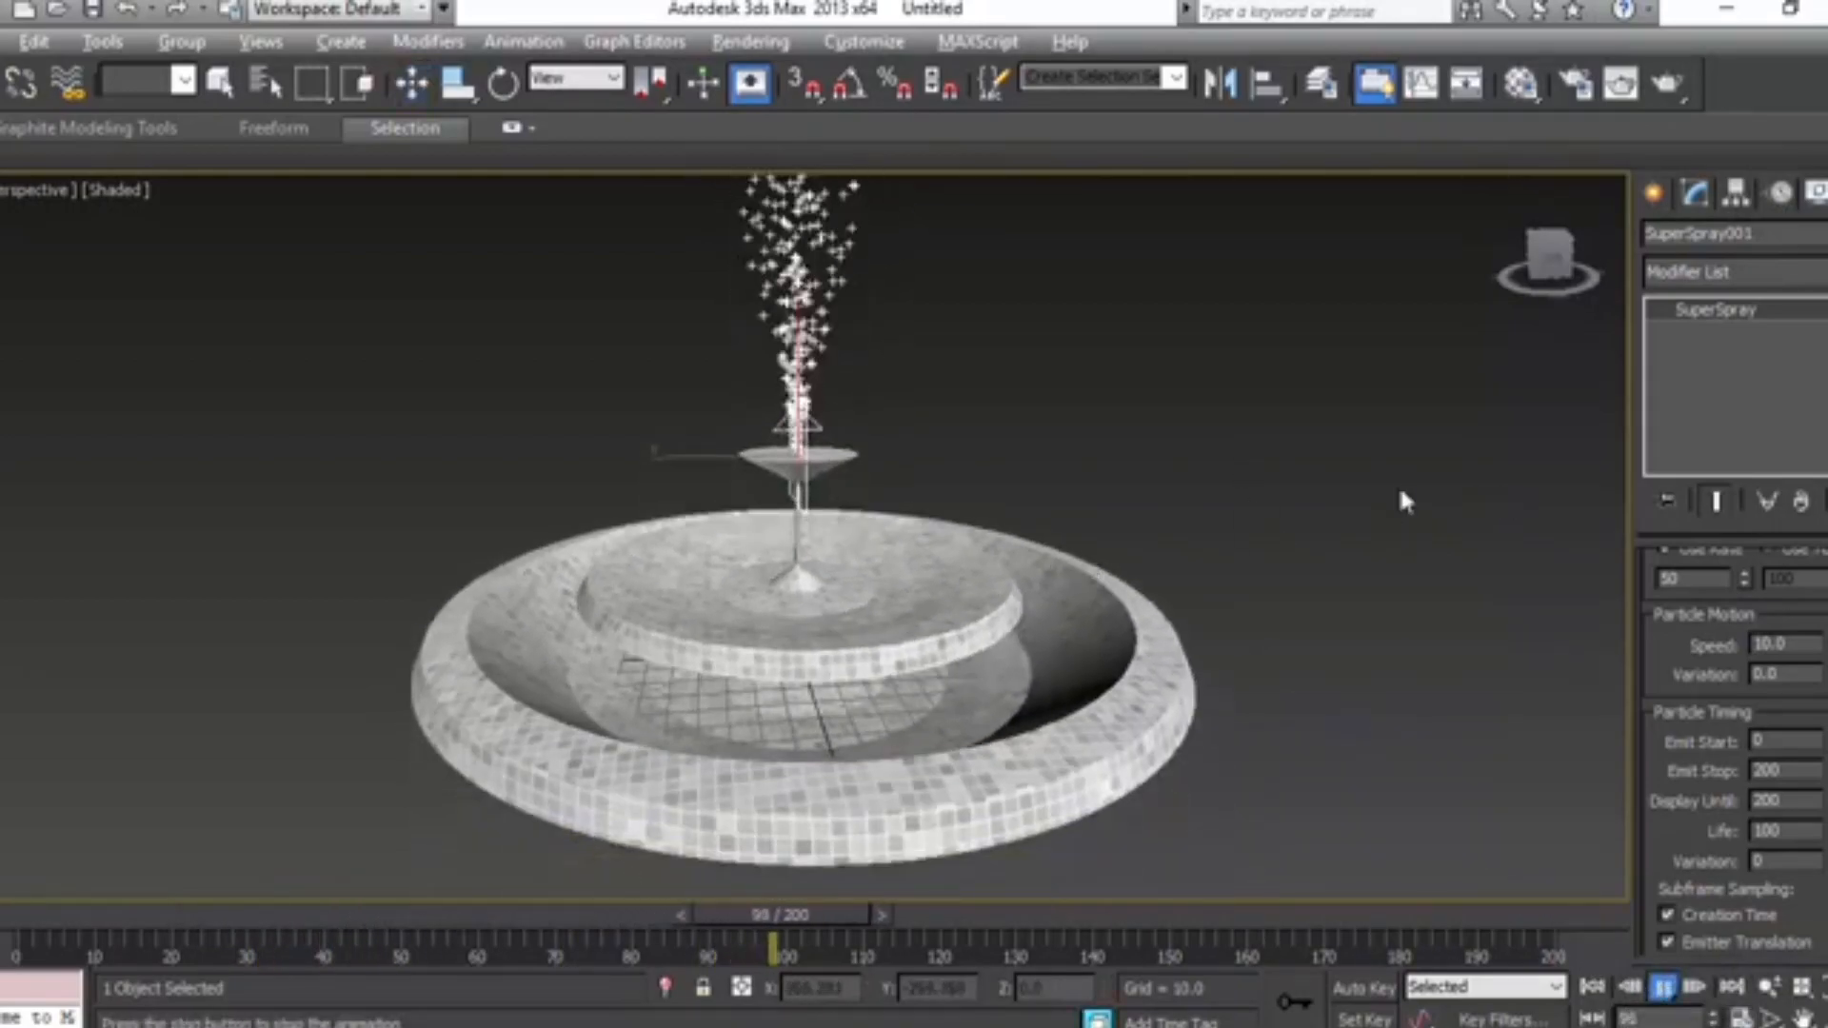
{"action": "left_click", "coordinate": [1770, 1019]}
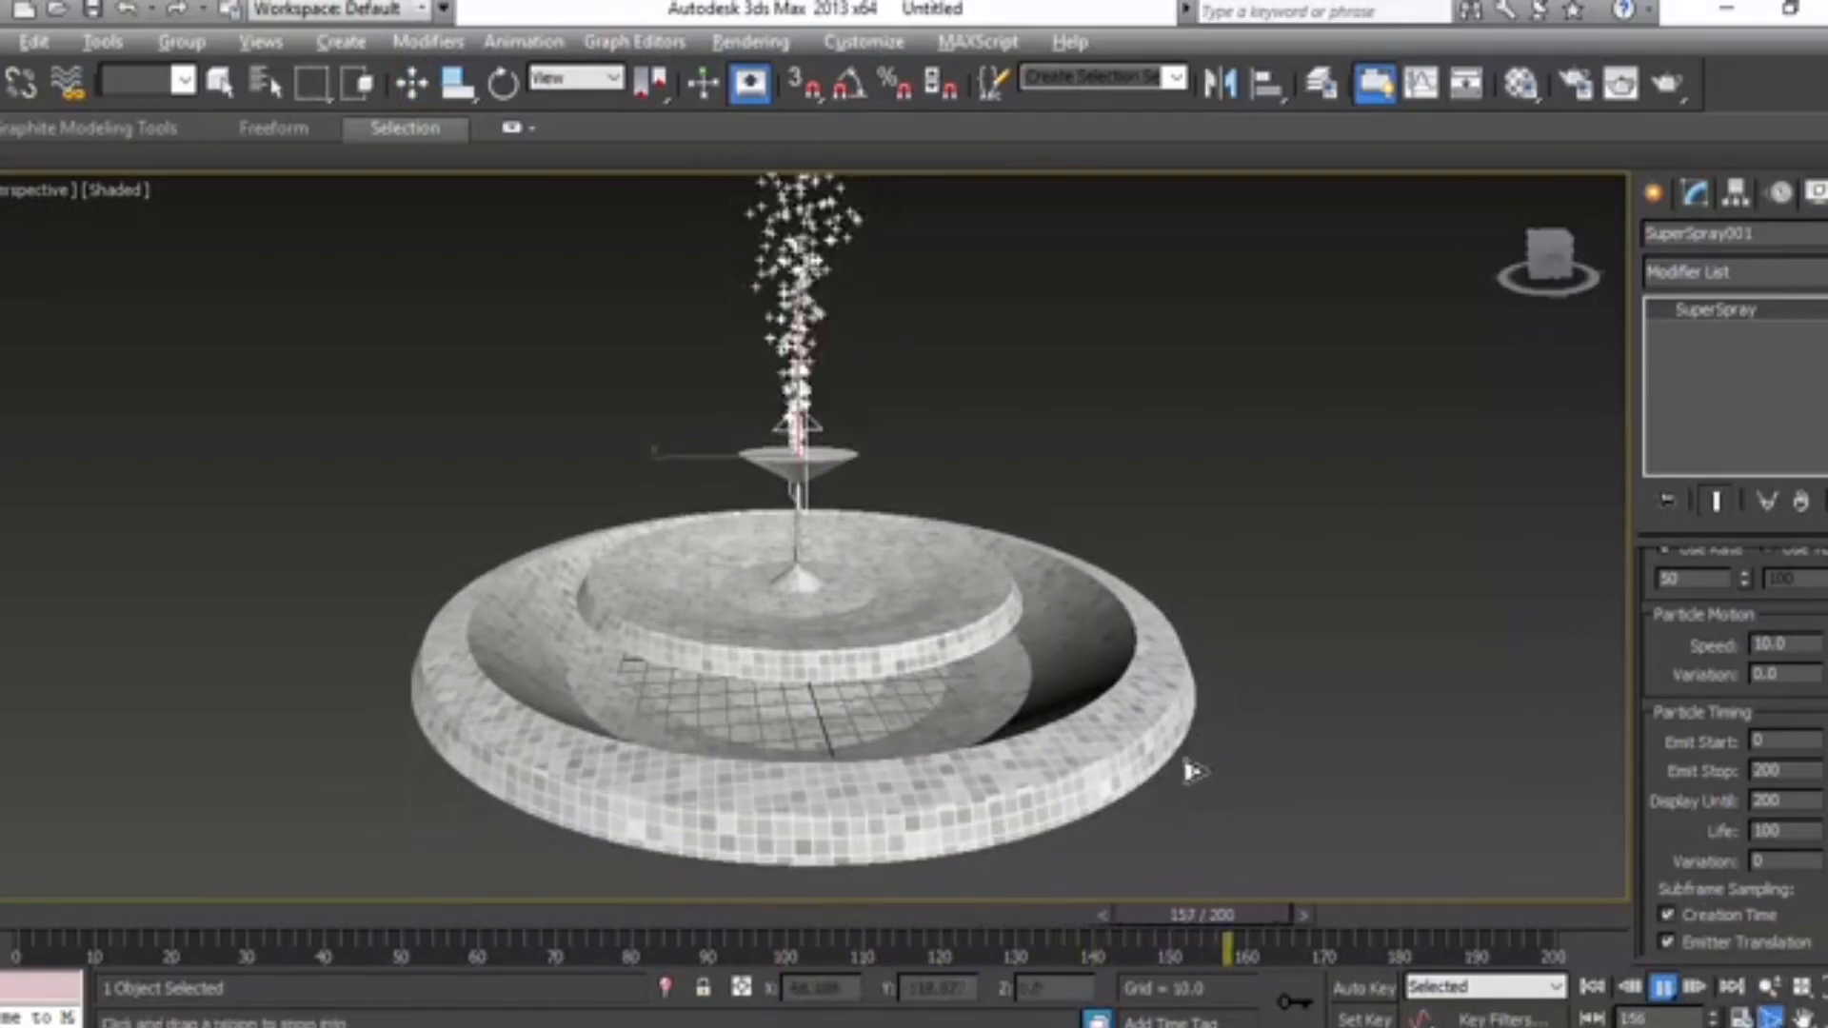
{"action": "left_click_drag", "start_coordinate": [1187, 760], "coordinate": [1200, 796]}
{"action": "middle_click_drag", "start_coordinate": [1007, 758], "coordinate": [1006, 838]}
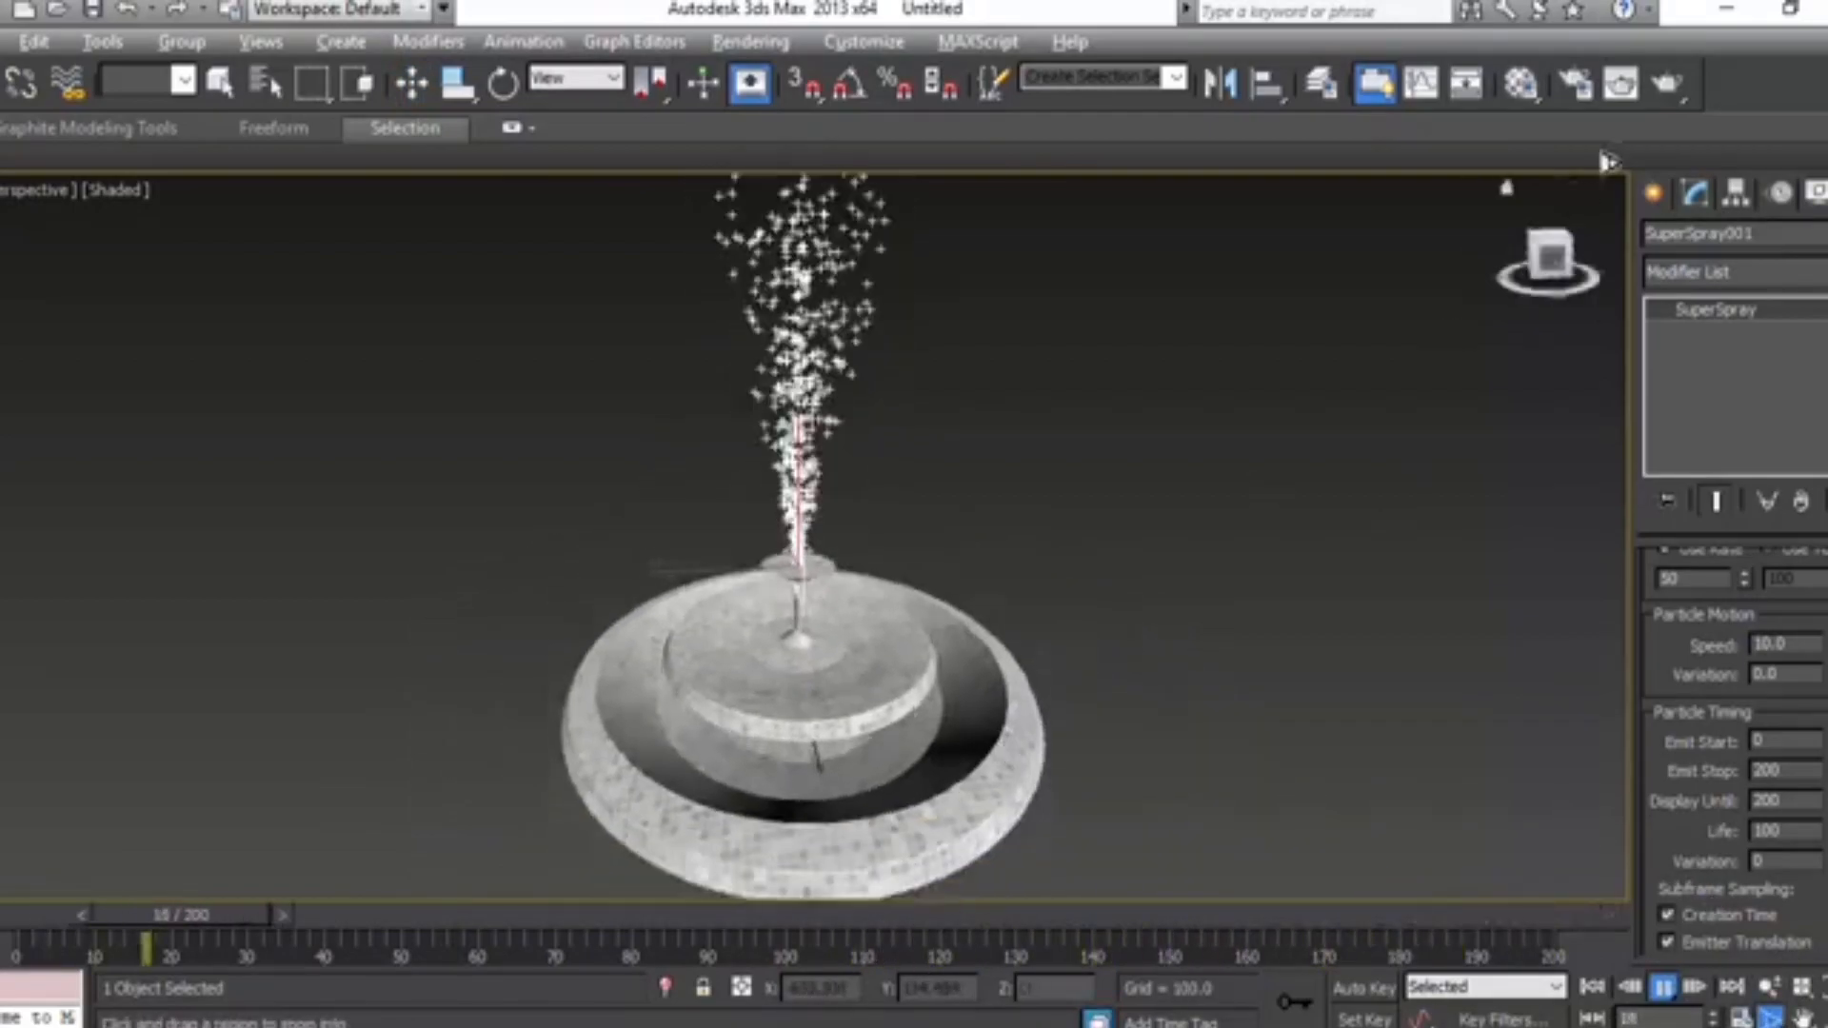
{"action": "left_click", "coordinate": [1554, 262]}
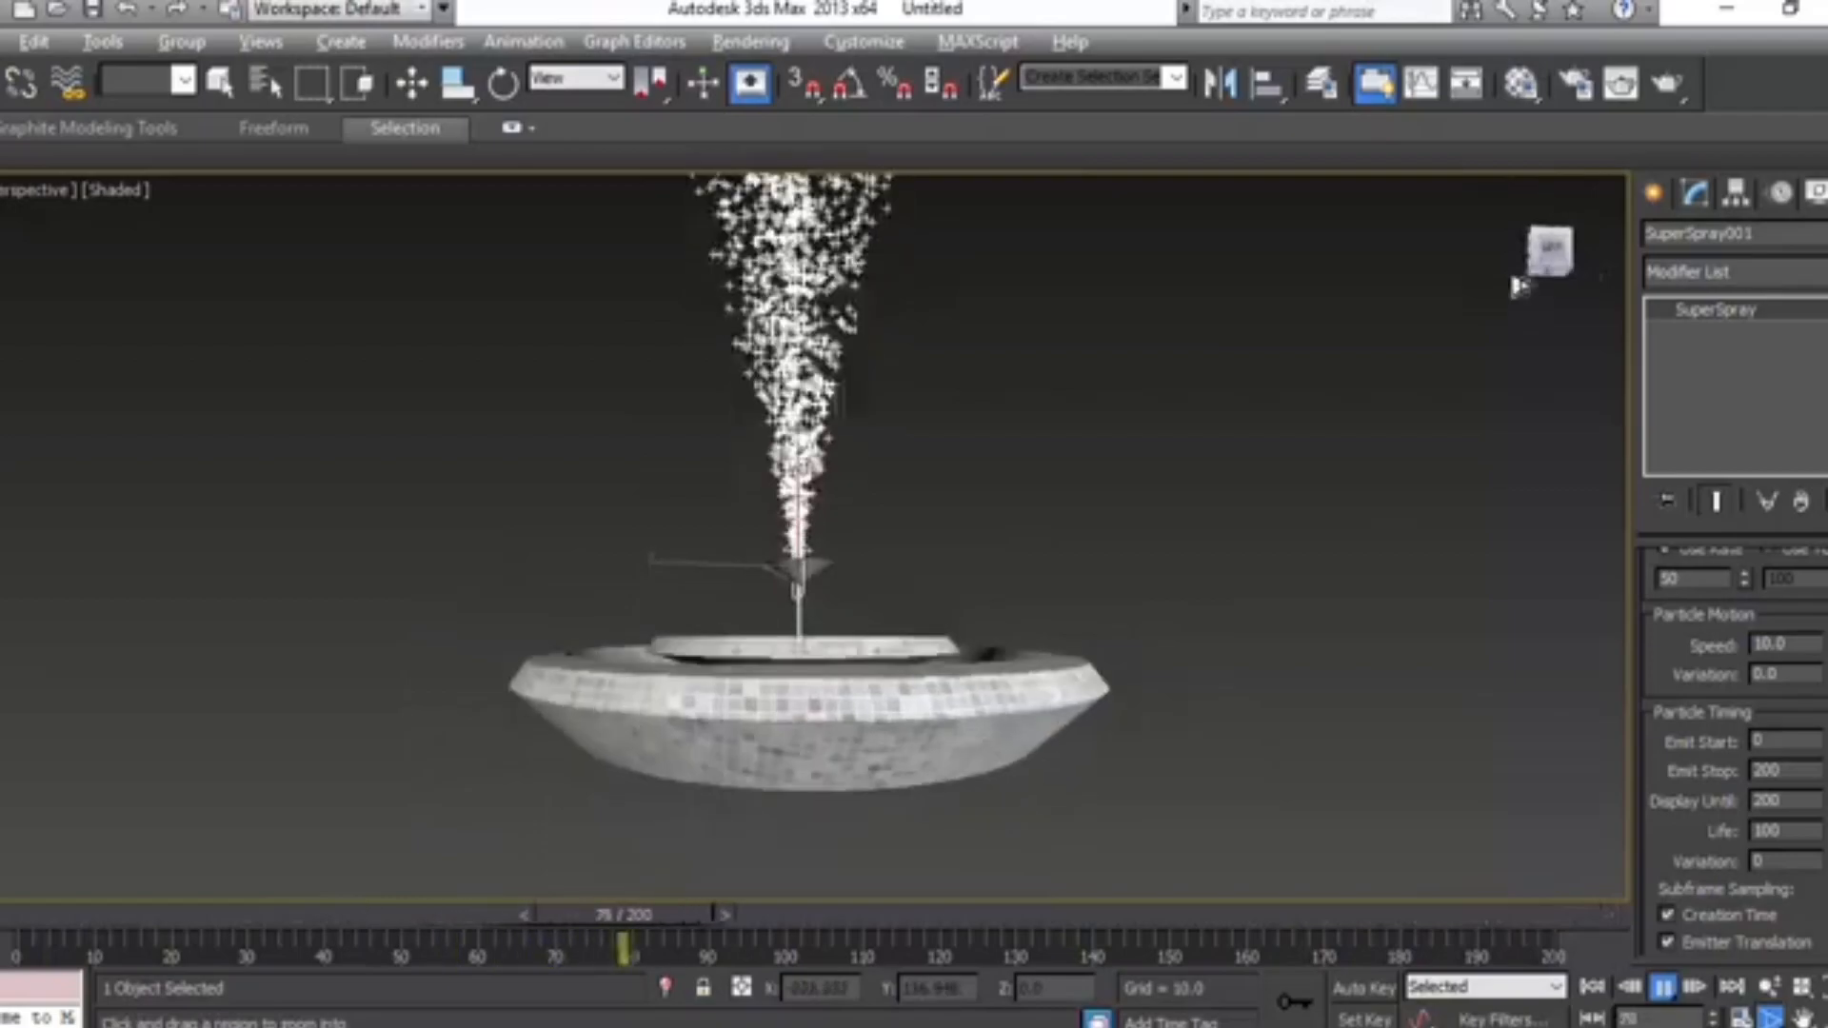
{"action": "middle_click_drag", "start_coordinate": [1208, 441], "coordinate": [1219, 500]}
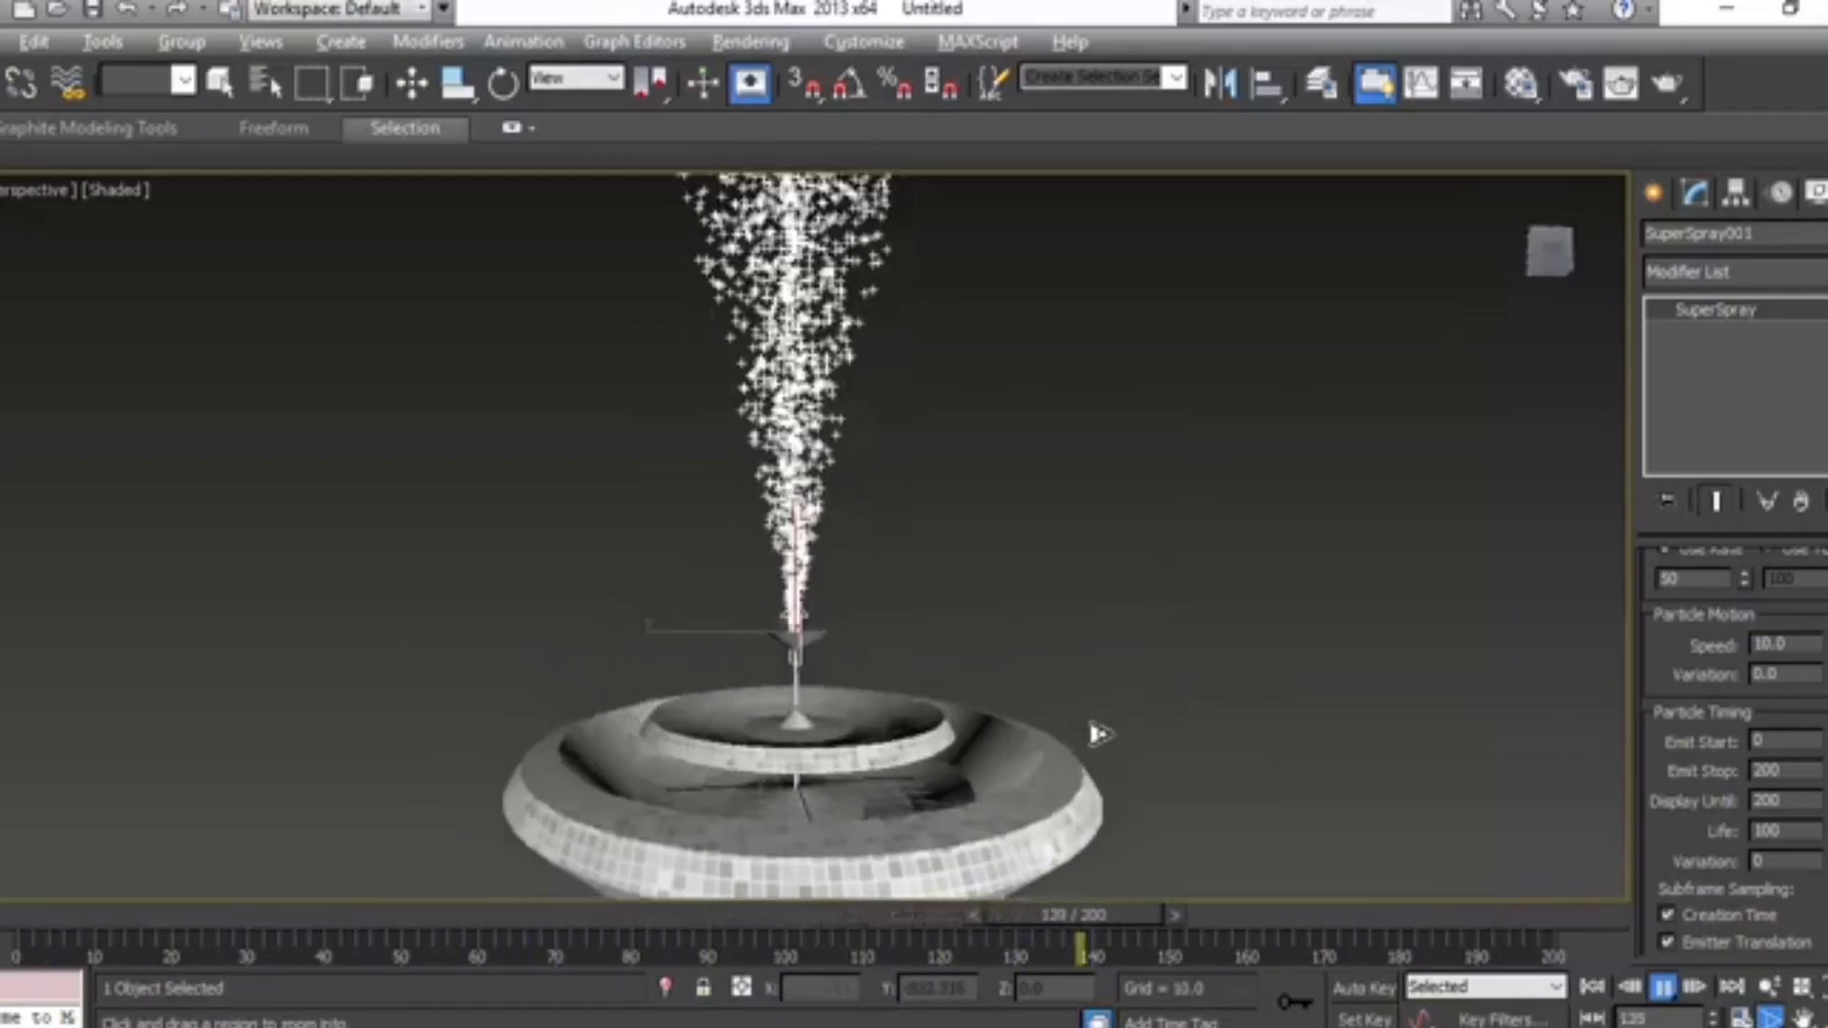
{"action": "scroll", "coordinate": [1102, 759], "scroll_direction": "down", "scroll_amount": 2}
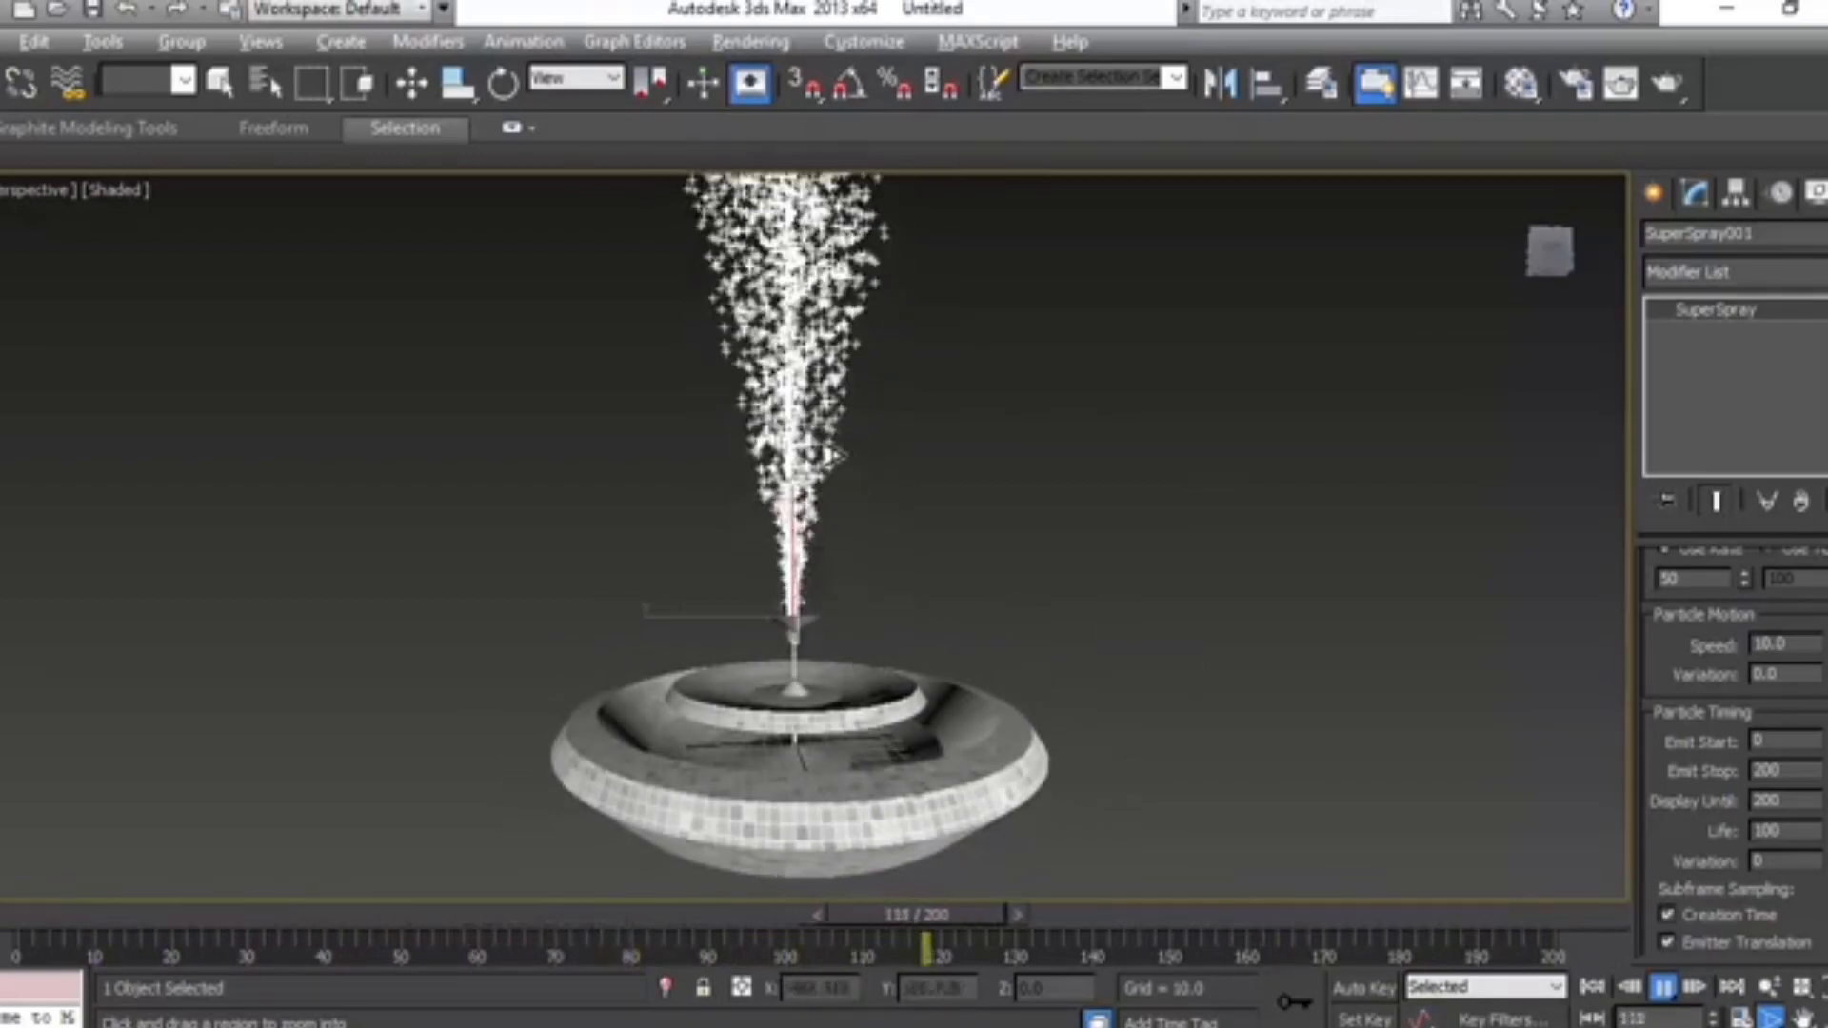
{"action": "left_click", "coordinate": [415, 88]}
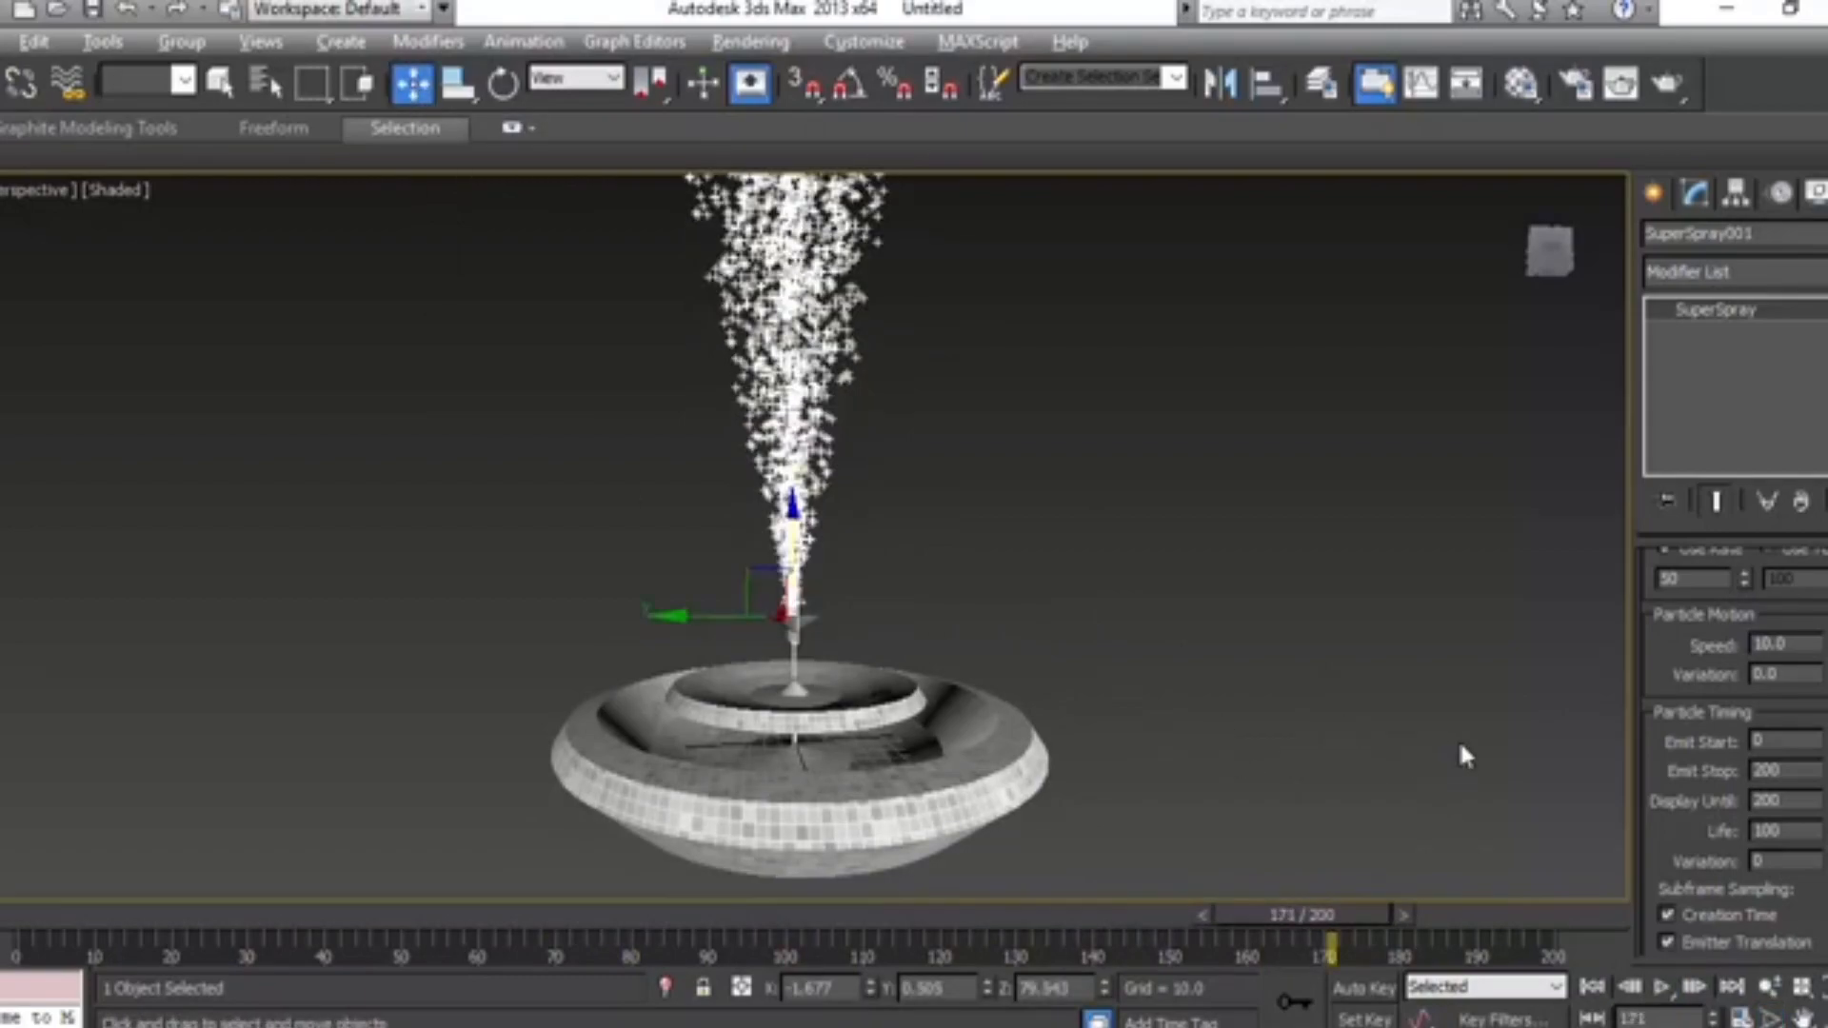
Step: Create a planar Gravity space warp beside the fountain with an icon size of about 109 and bind it to the Super Spray
{"action": "left_click", "coordinate": [1657, 195]}
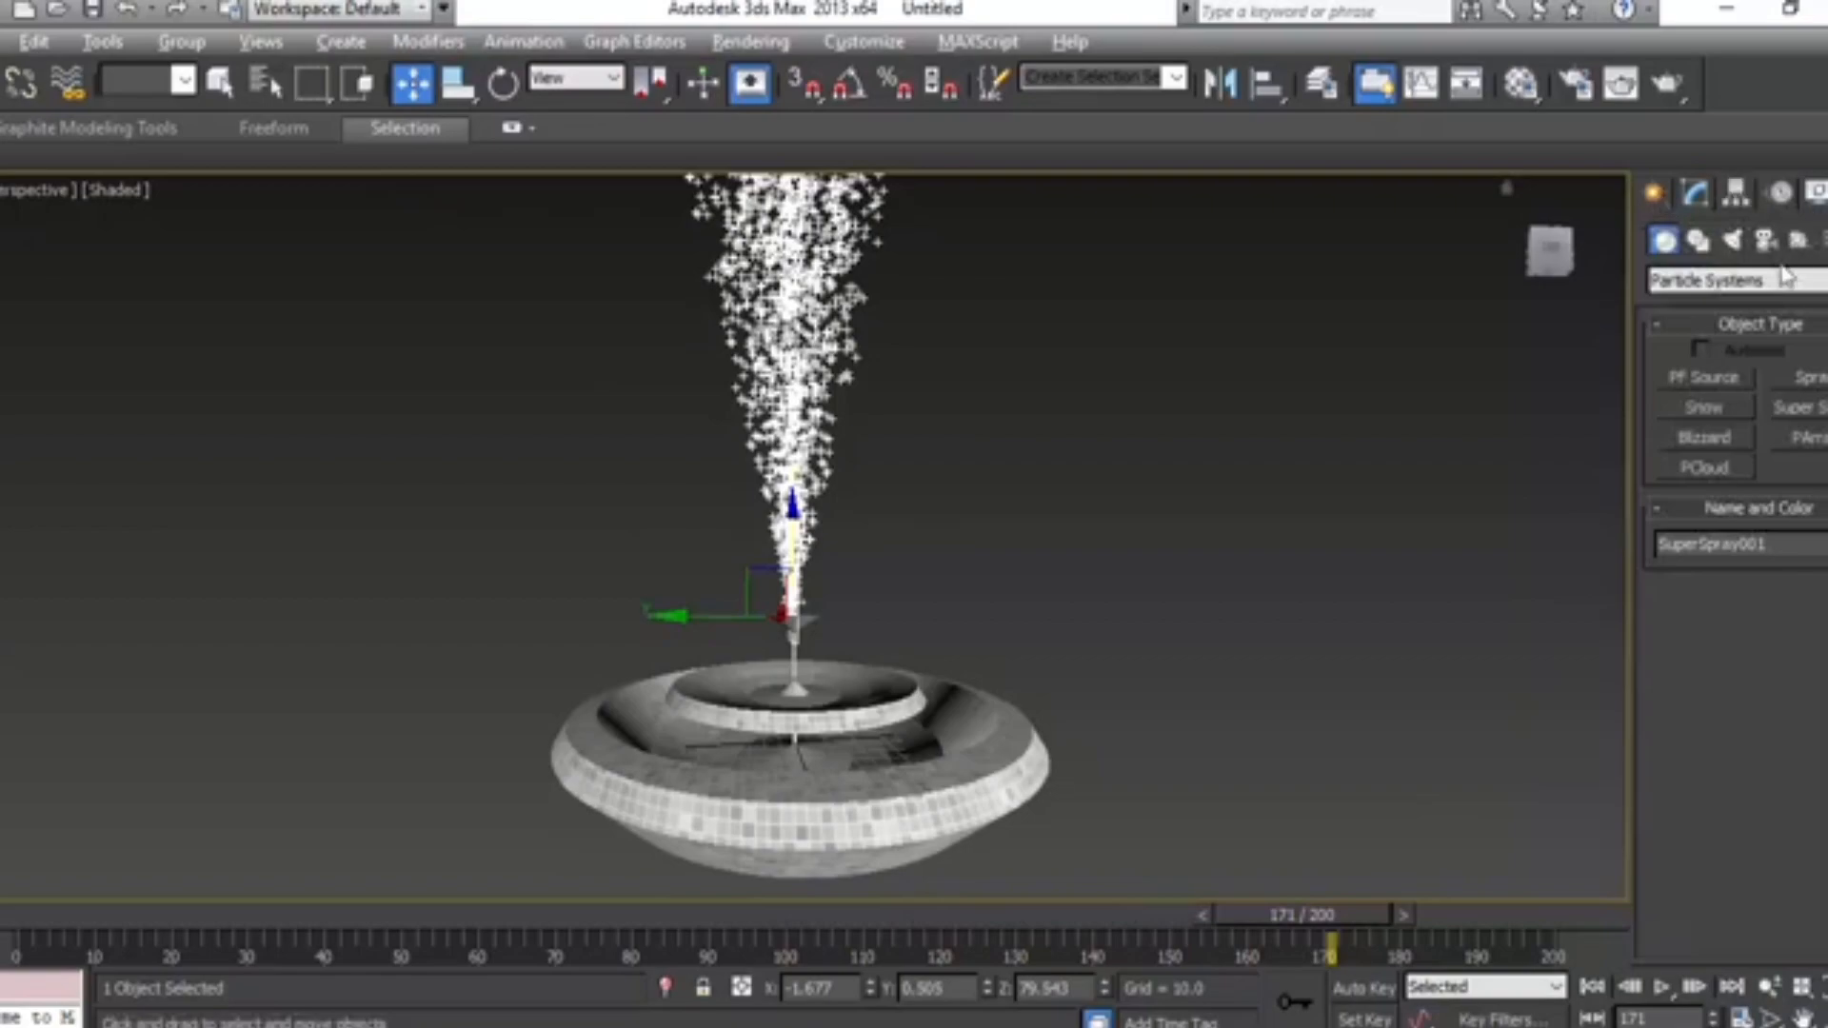
{"action": "left_click", "coordinate": [1820, 241]}
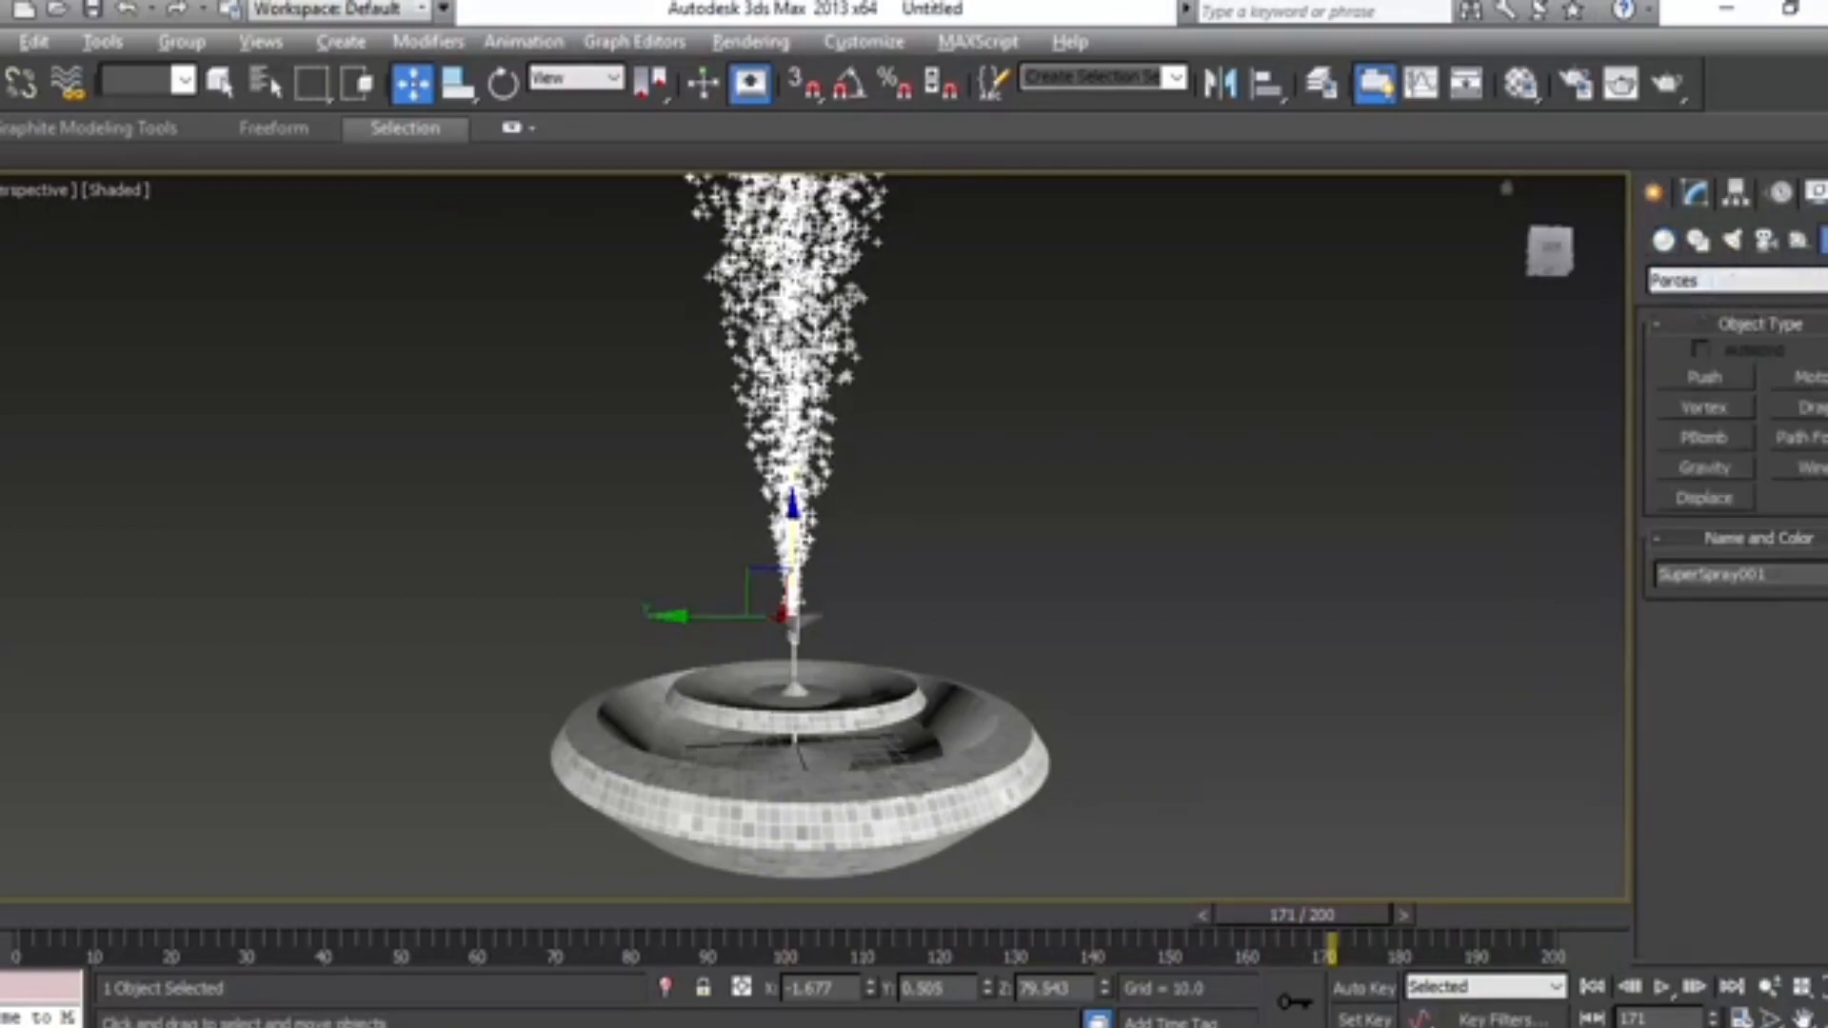
{"action": "left_click", "coordinate": [1703, 468]}
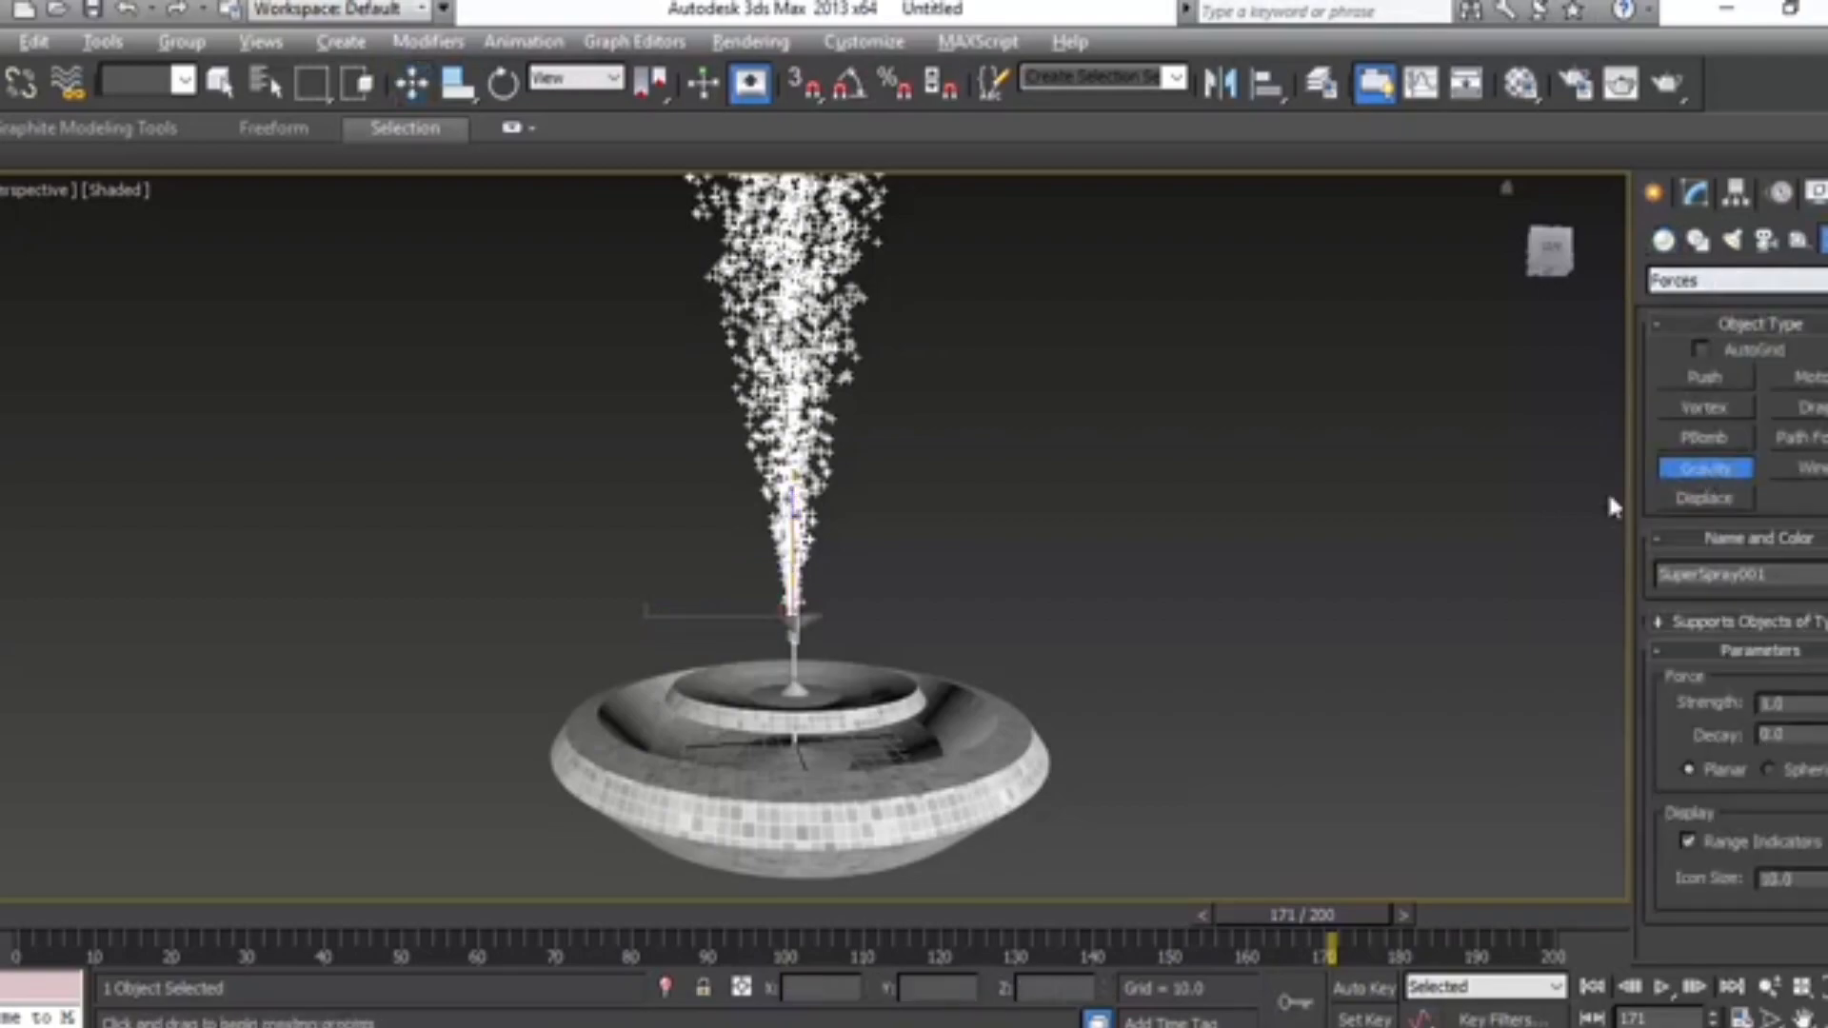
{"action": "left_click_drag", "start_coordinate": [1216, 702], "coordinate": [1291, 773]}
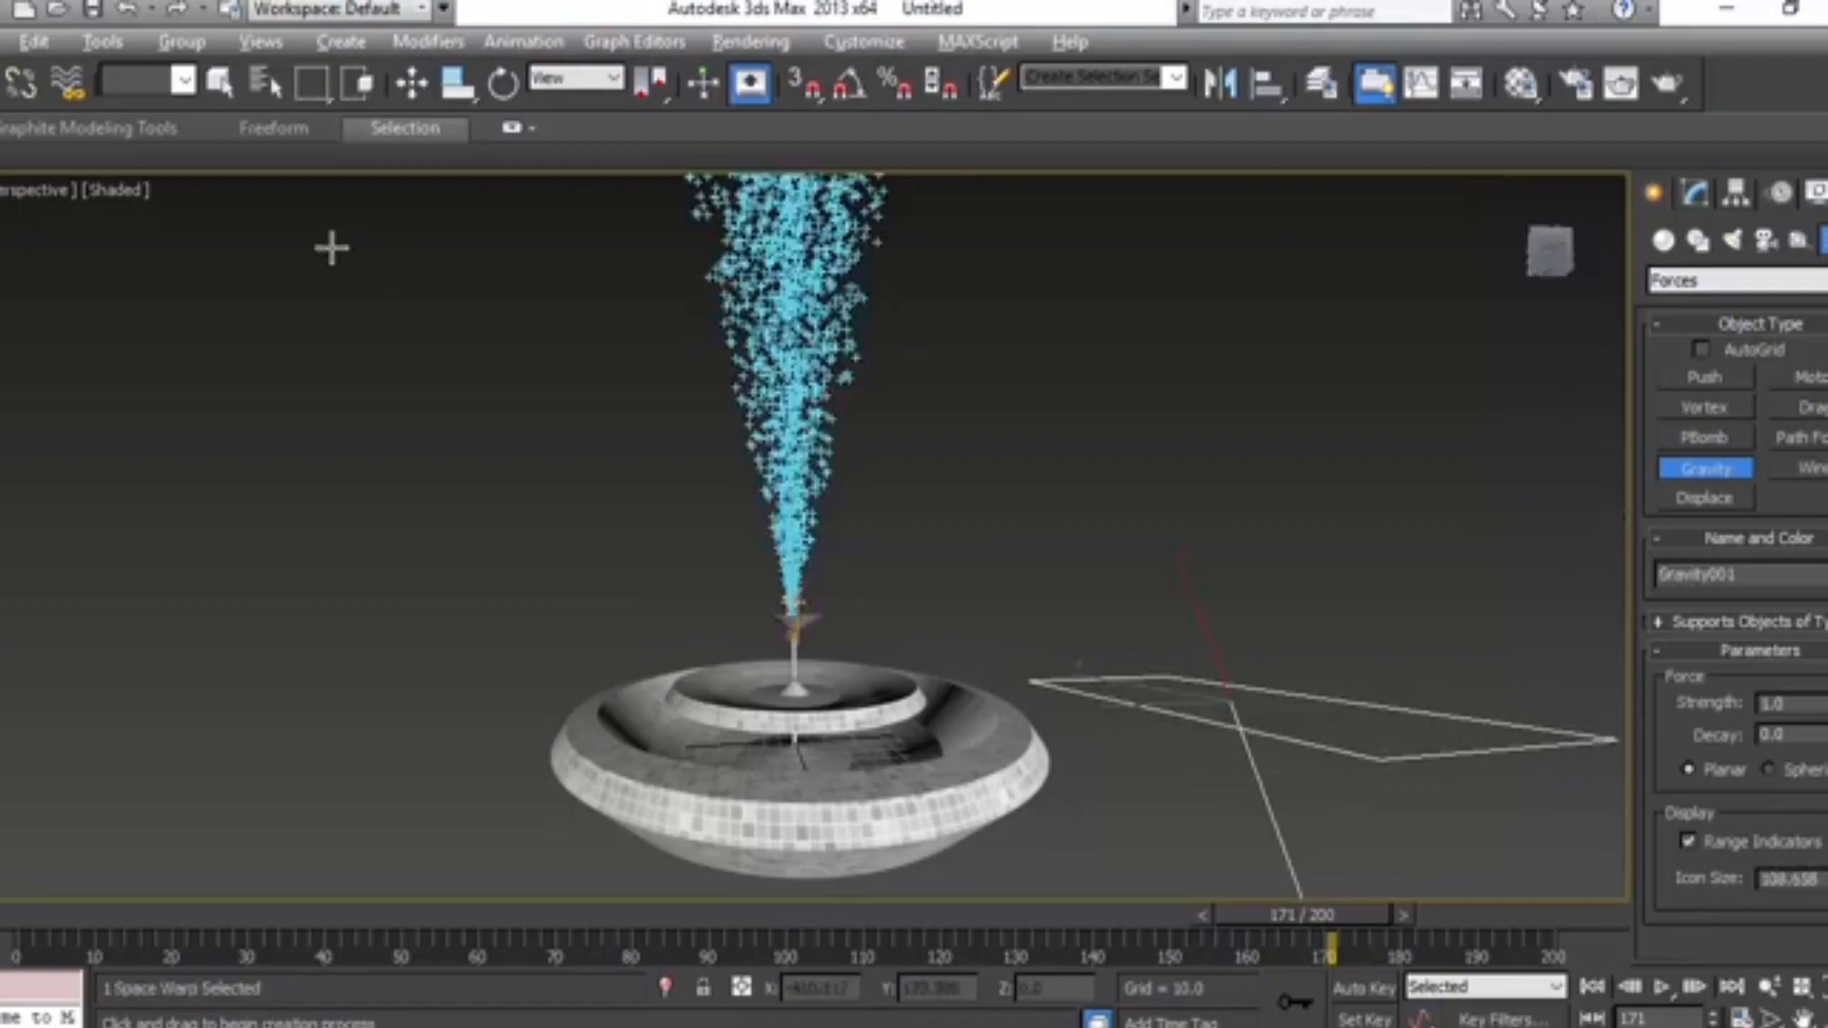
{"action": "left_click", "coordinate": [71, 95]}
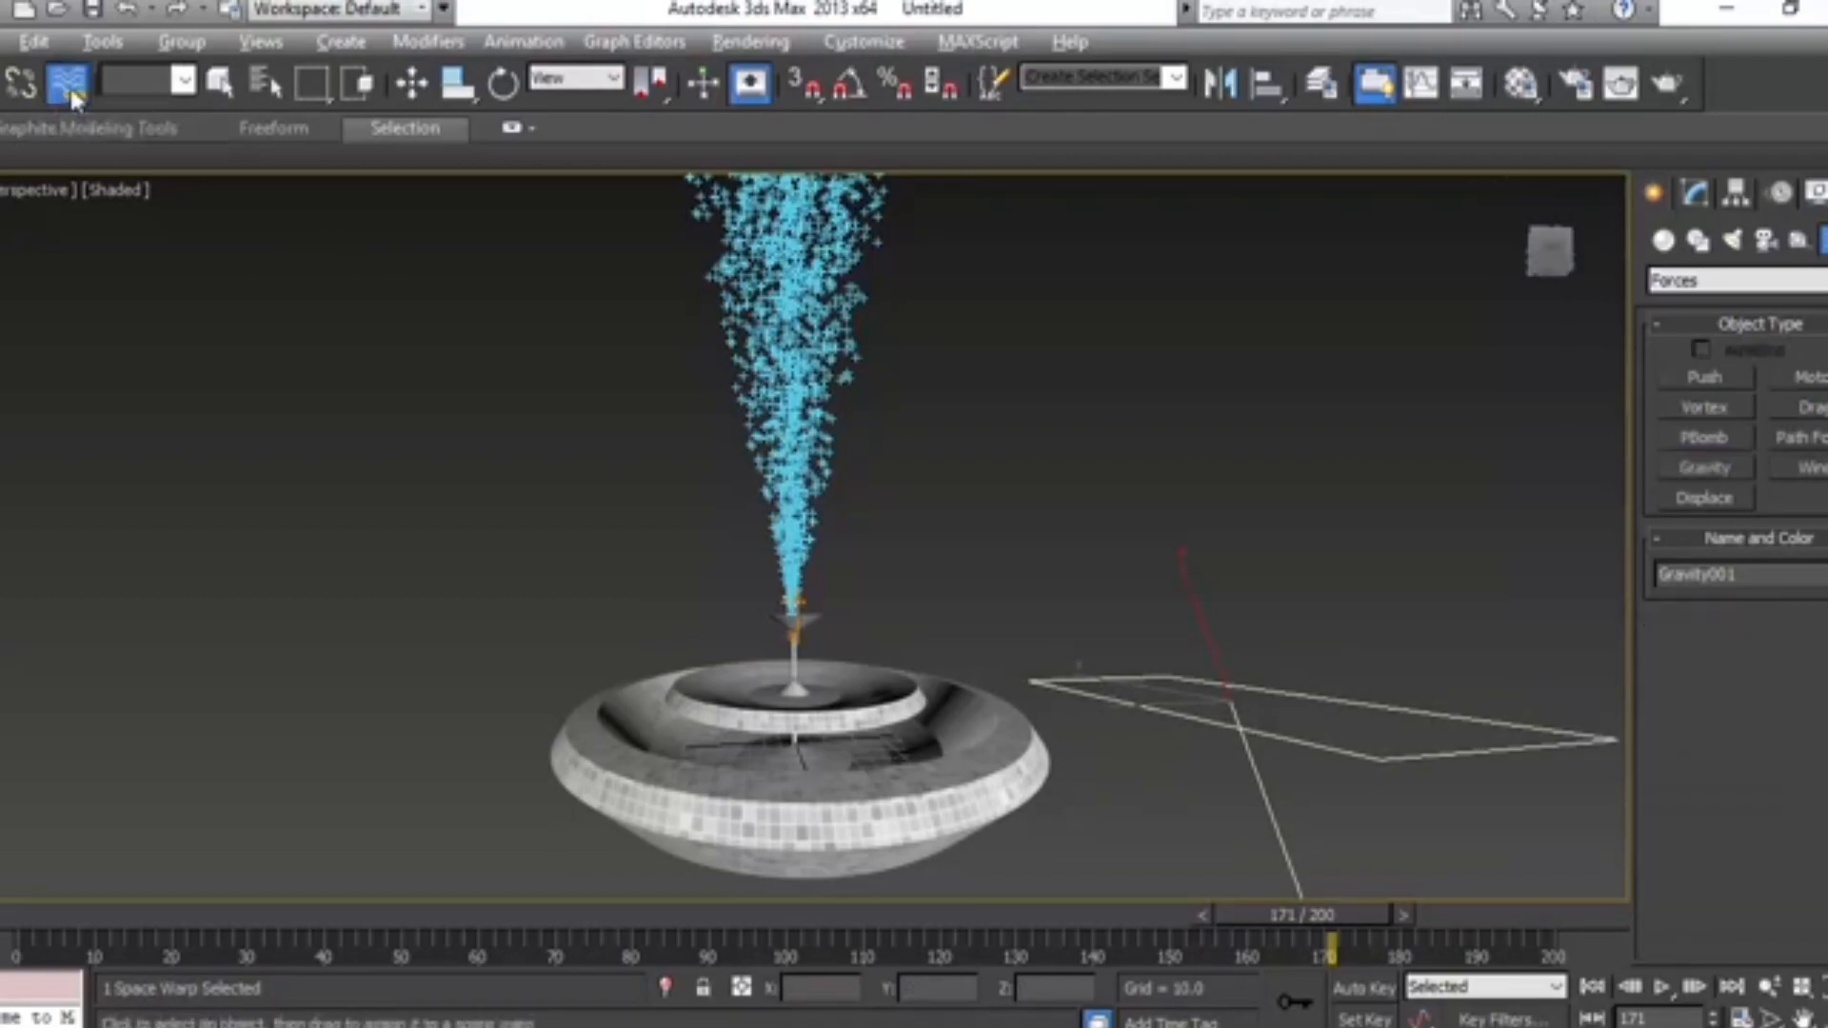
{"action": "left_click_drag", "start_coordinate": [1228, 697], "coordinate": [807, 602]}
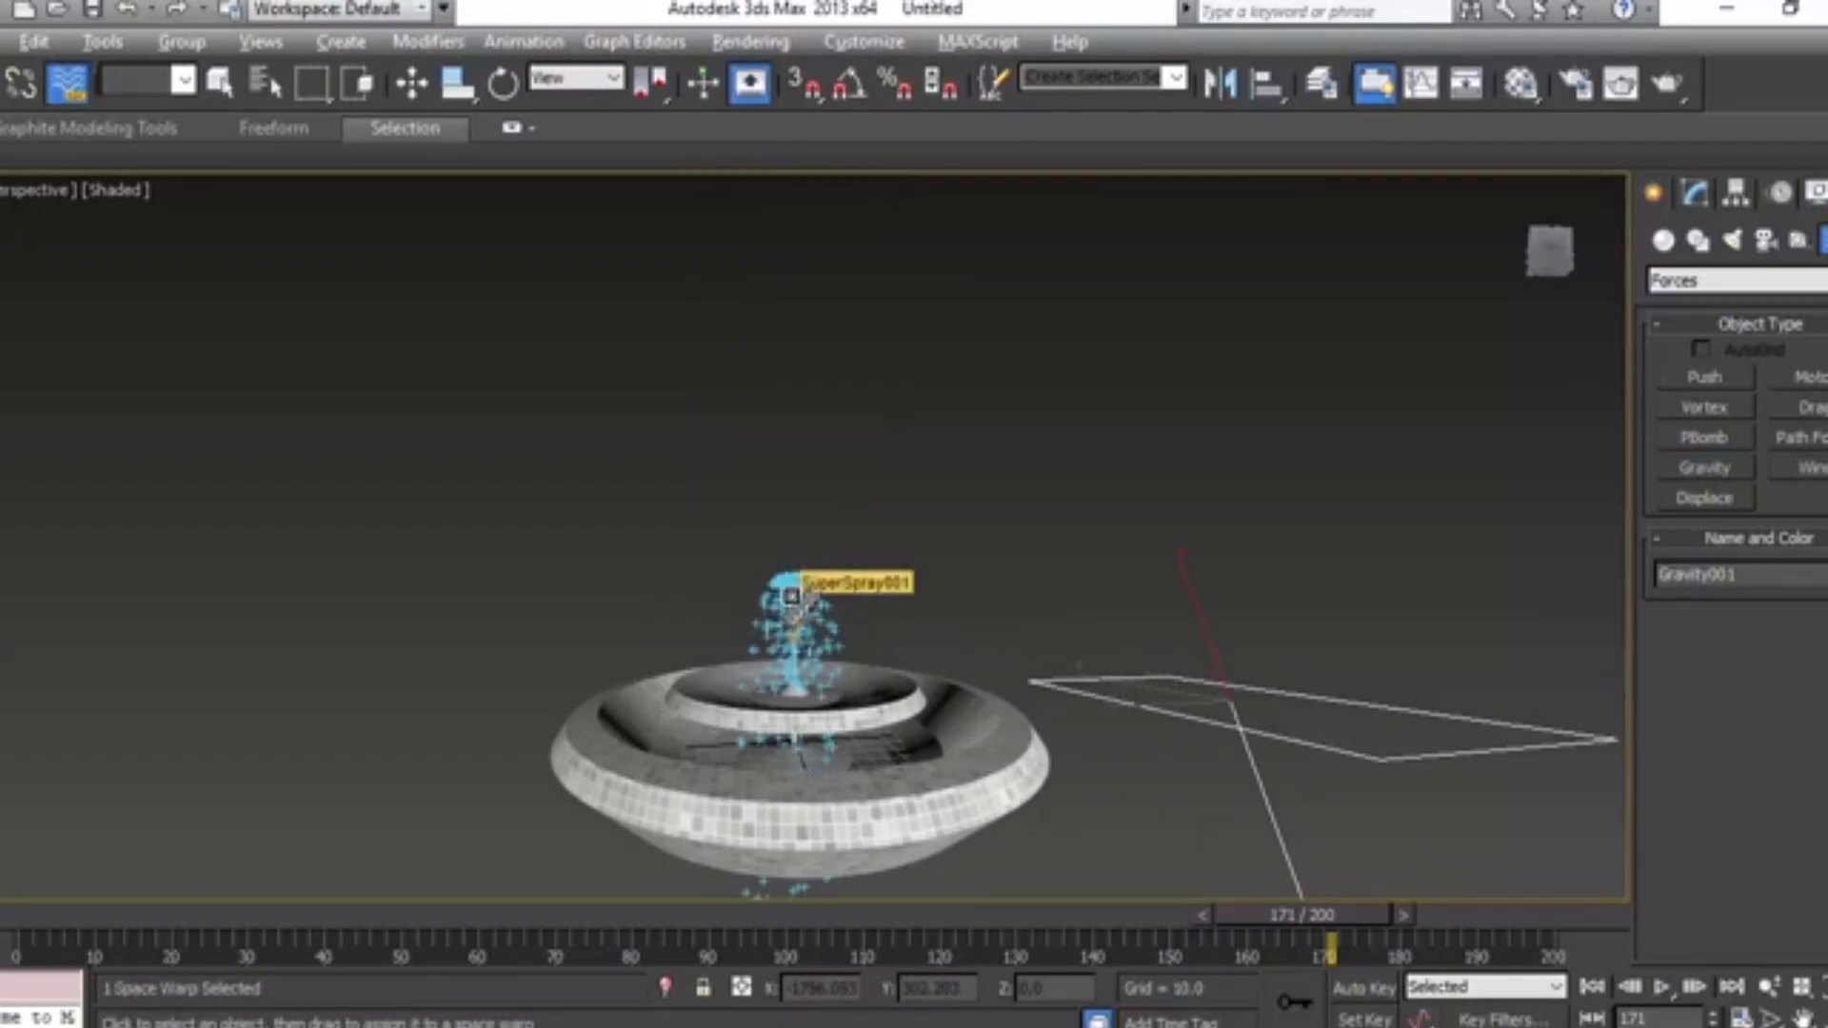
Step: Try Gravity strengths of 0.2 and 0.3 while playing the particle animation
{"action": "left_click", "coordinate": [1694, 196]}
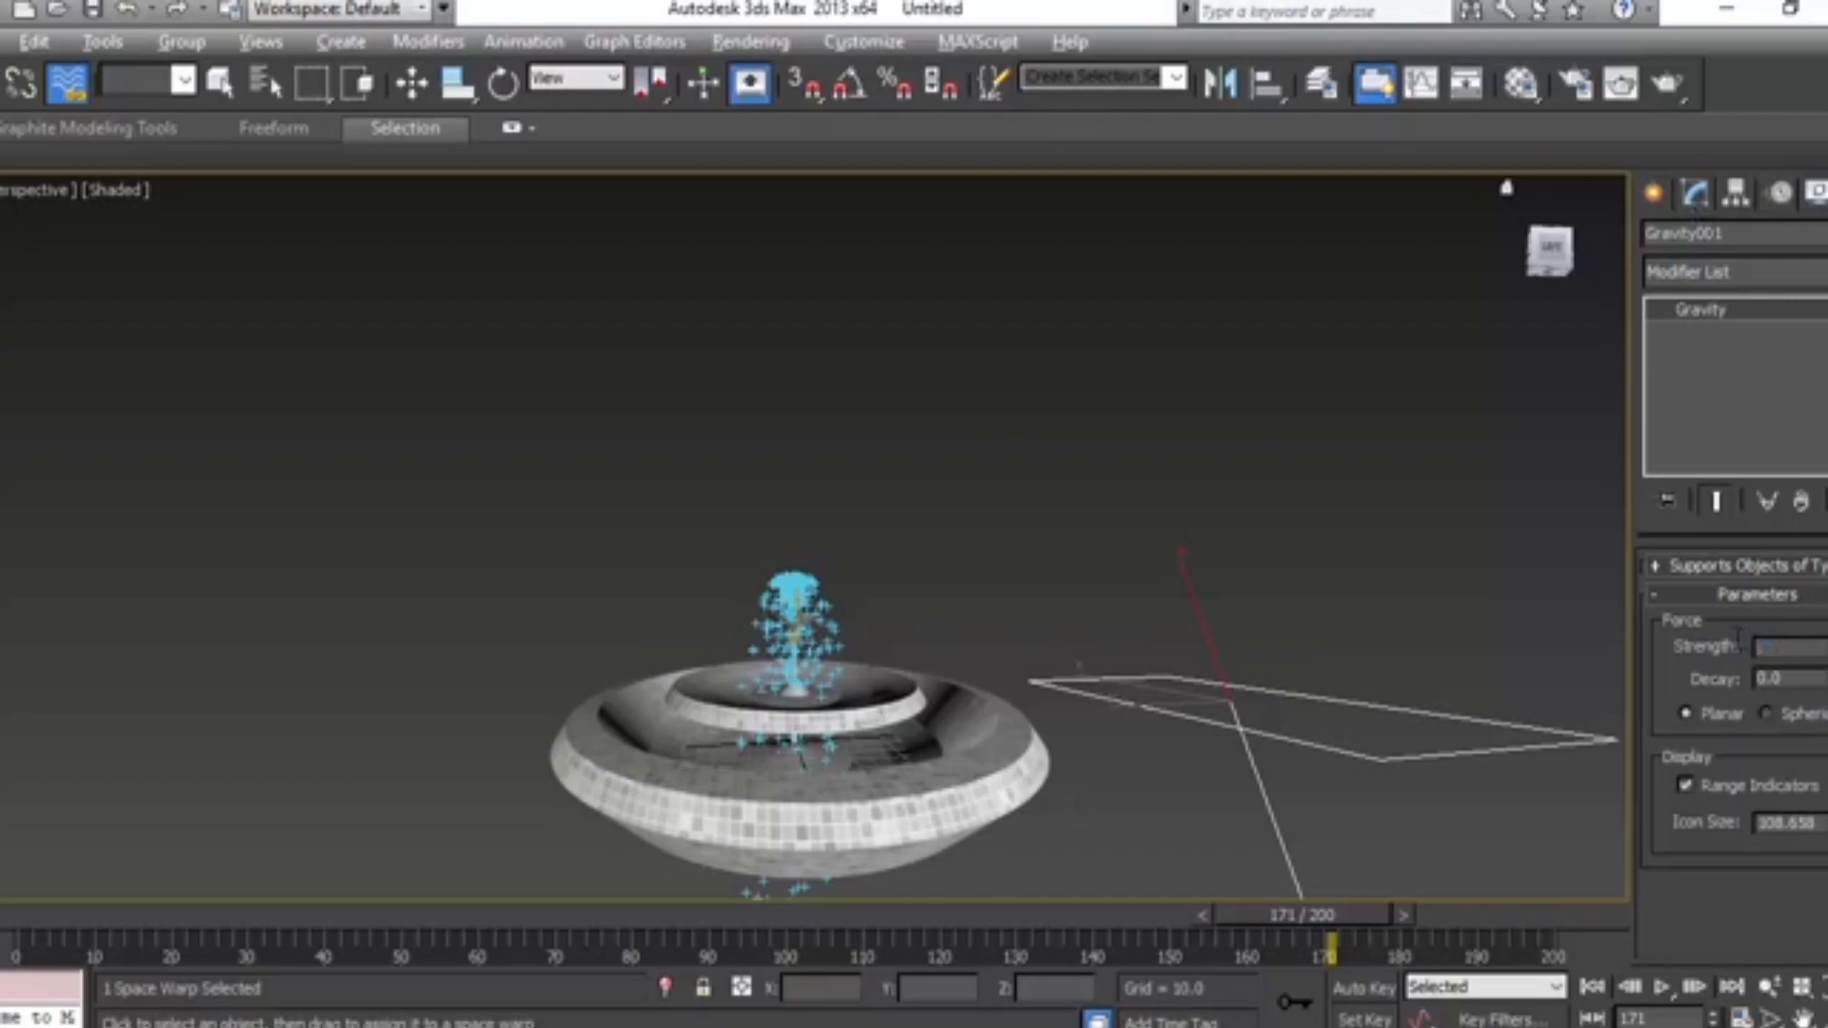
{"action": "key", "text": "Return"}
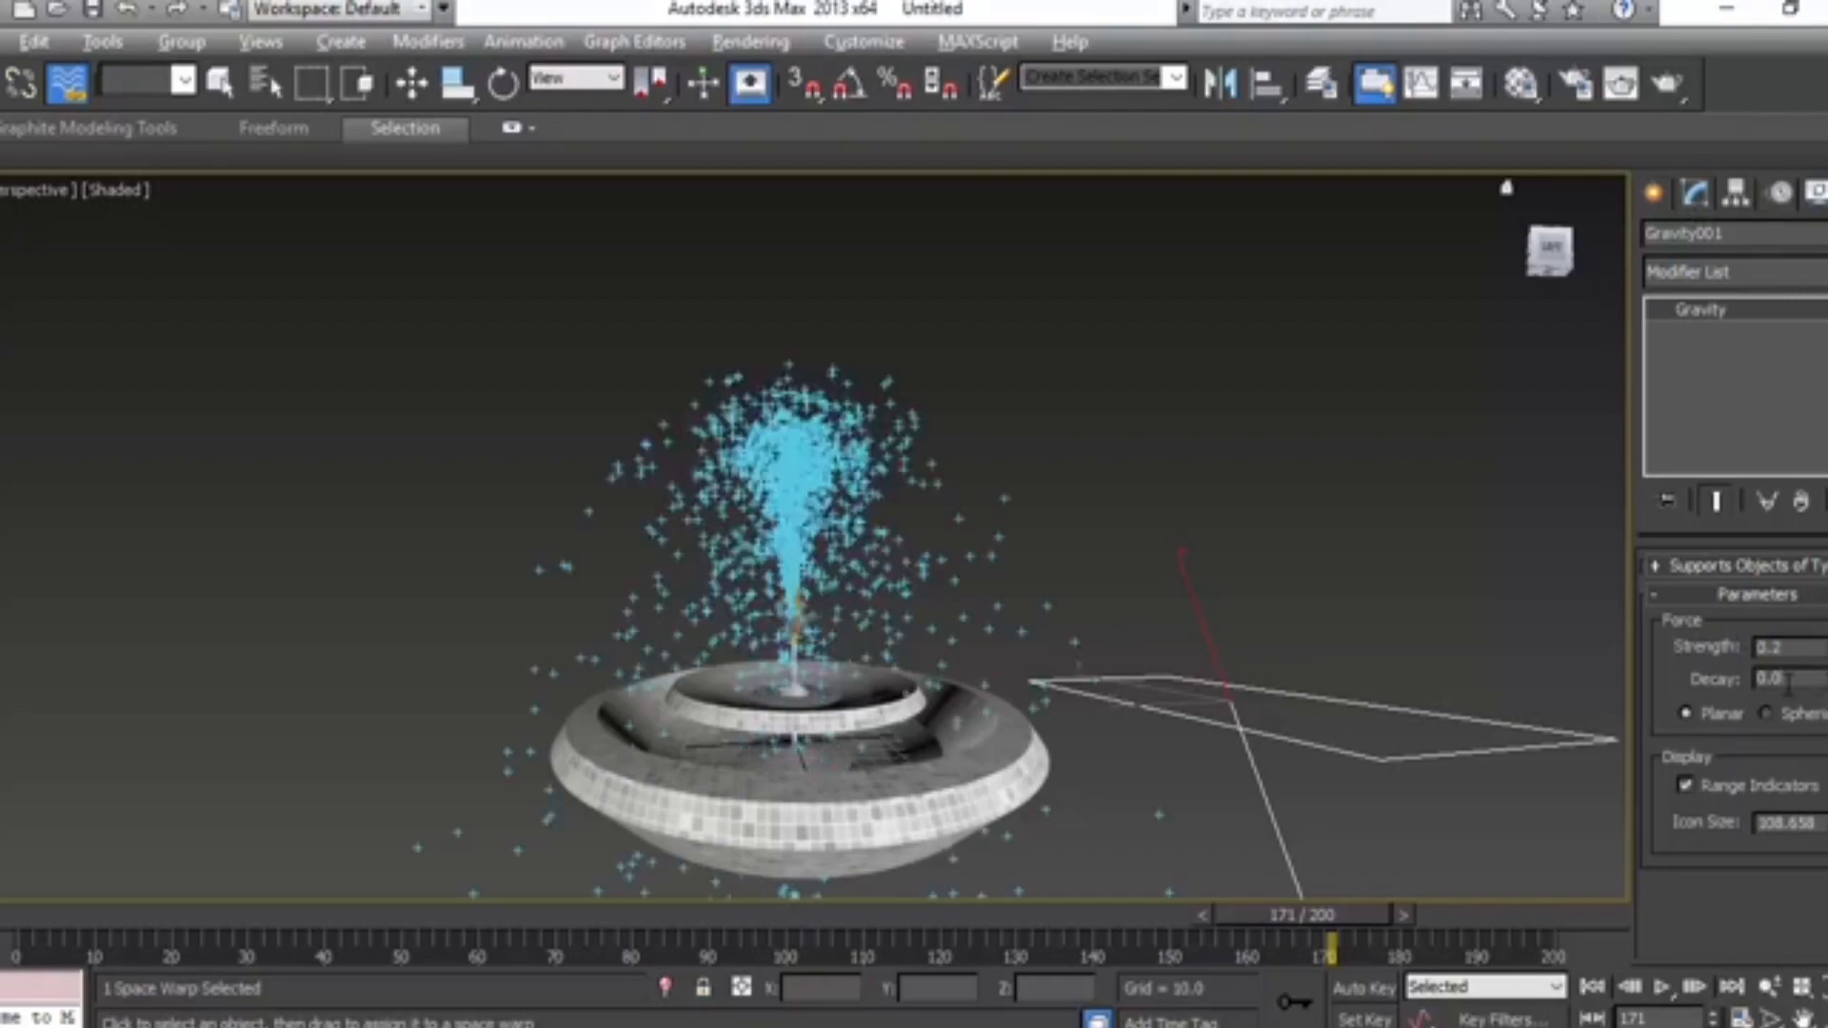
{"action": "left_click", "coordinate": [1663, 990]}
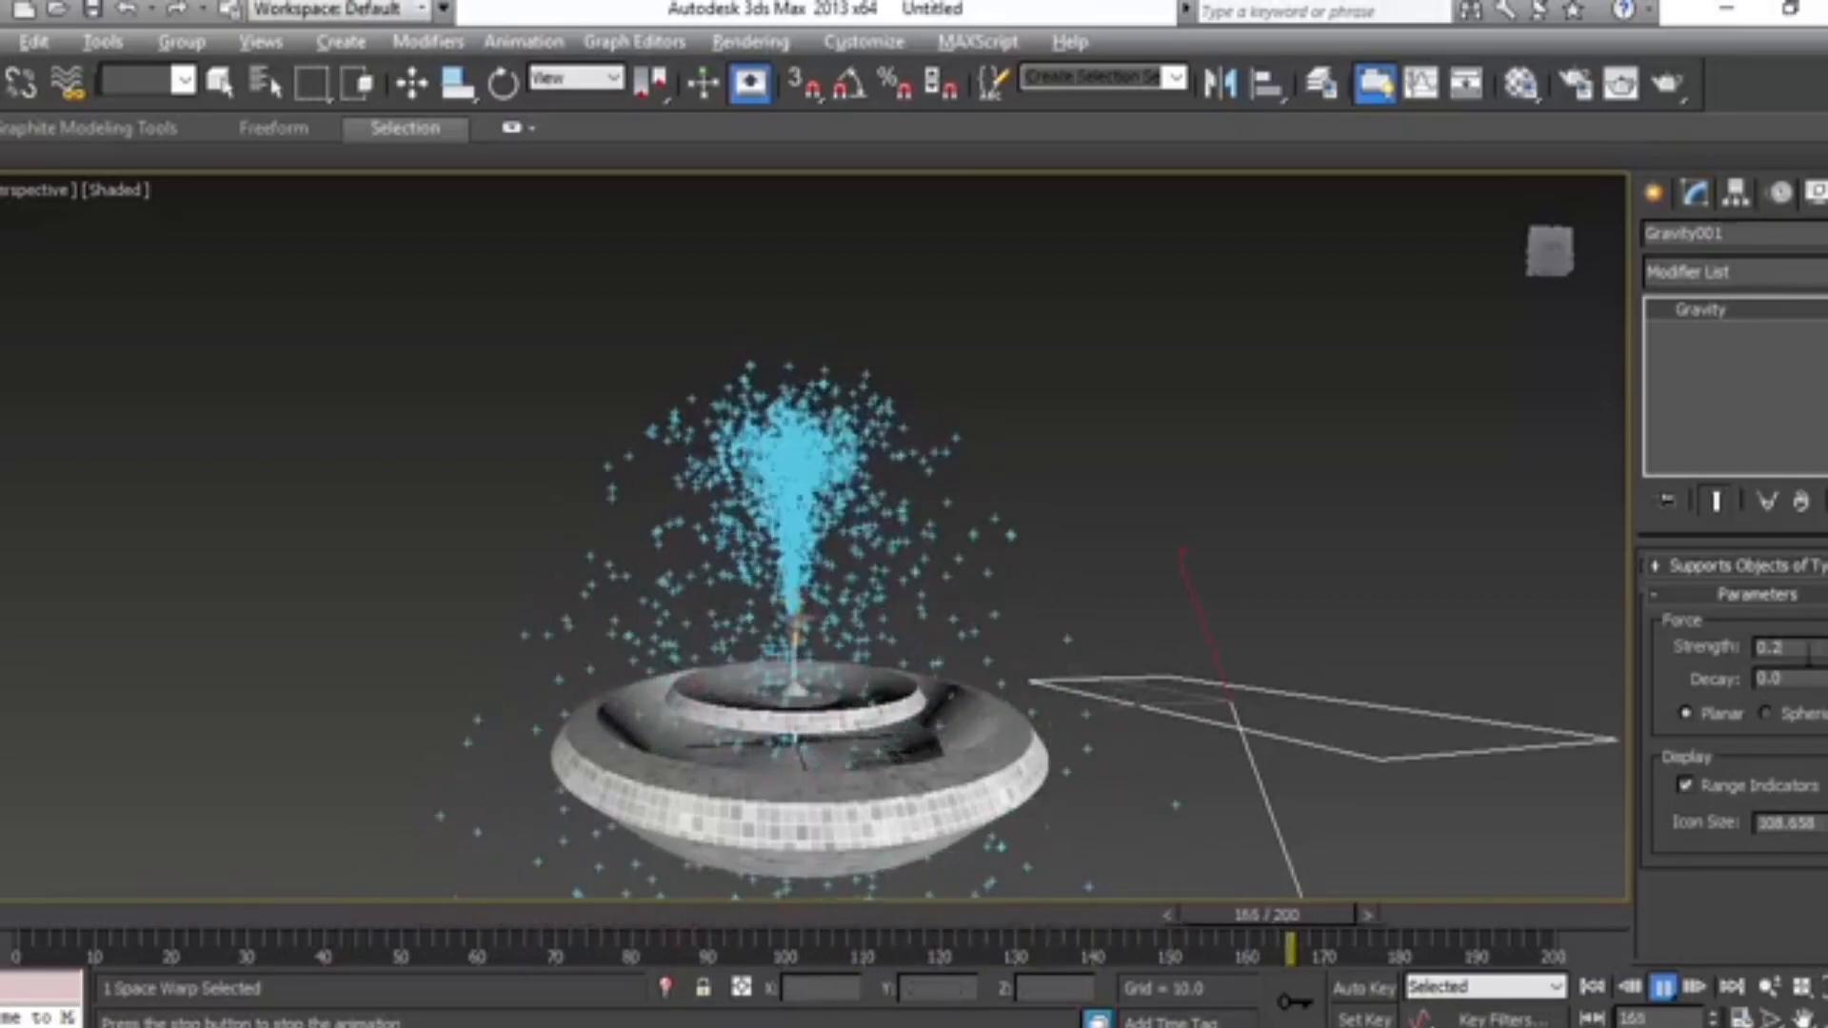
{"action": "double_click", "coordinate": [1771, 647]}
{"action": "type", "text": "2"}
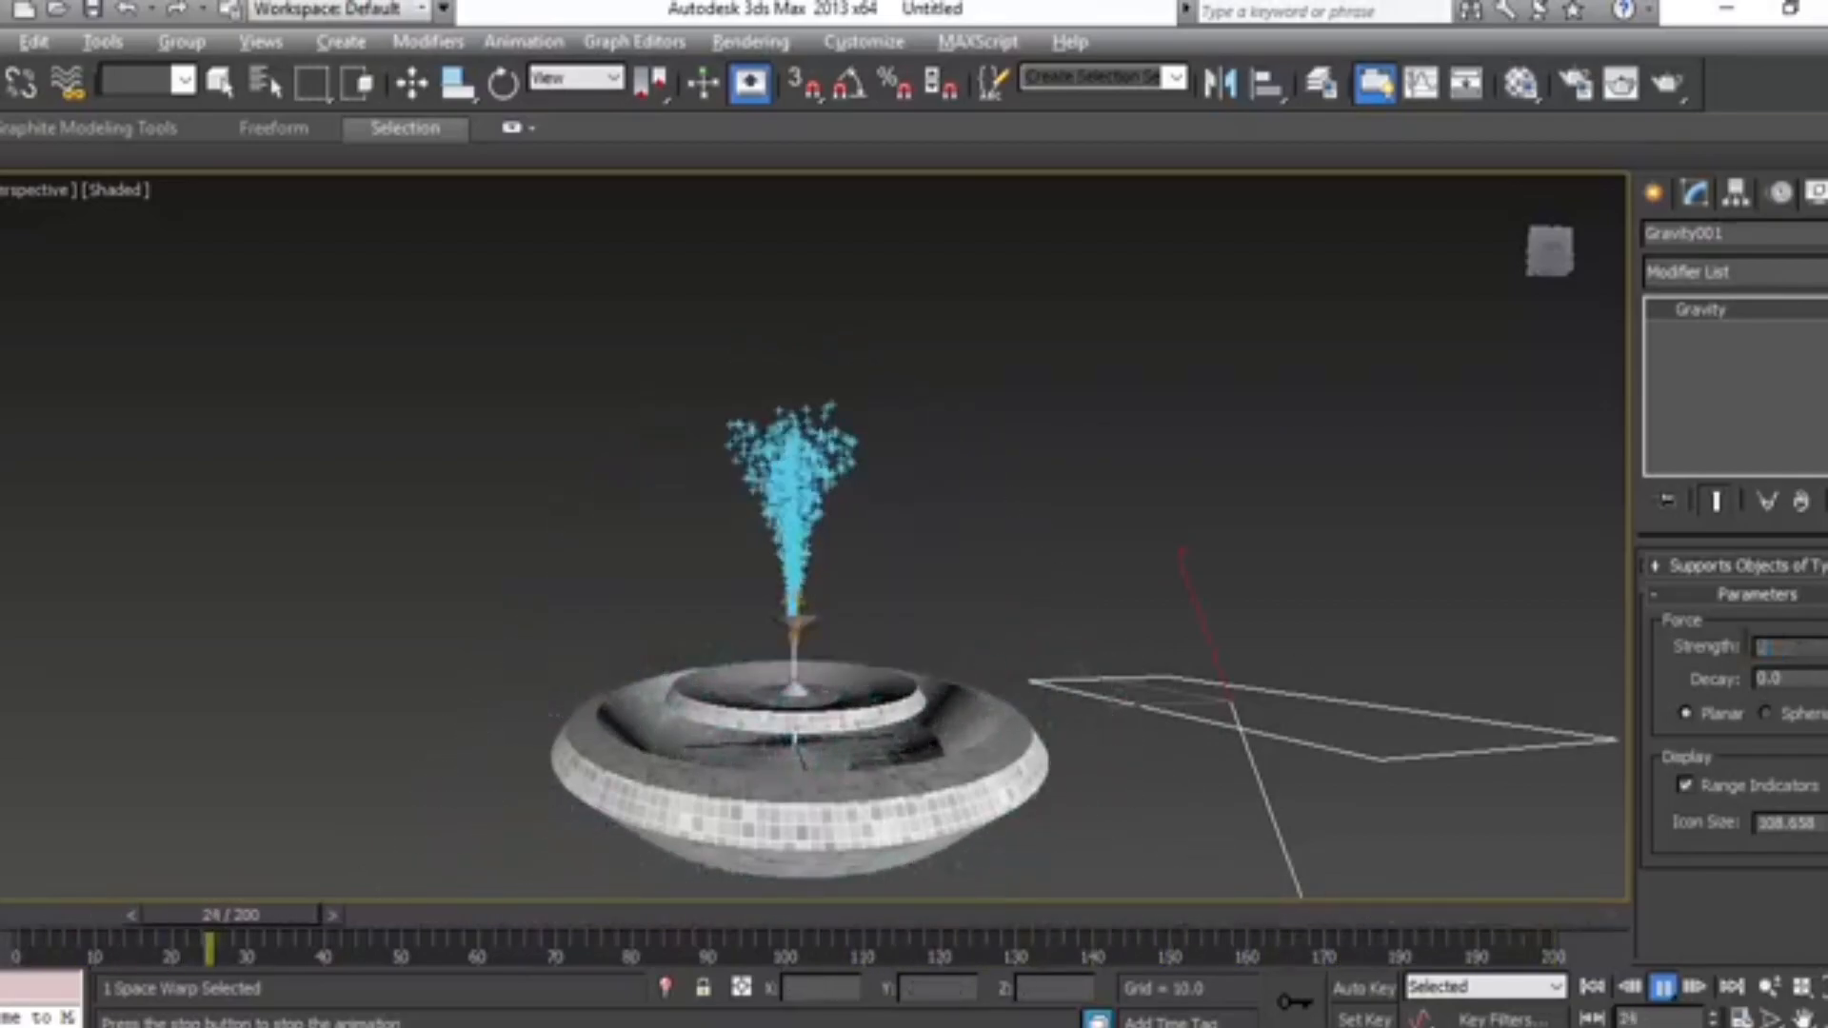
{"action": "left_click", "coordinate": [1809, 677]}
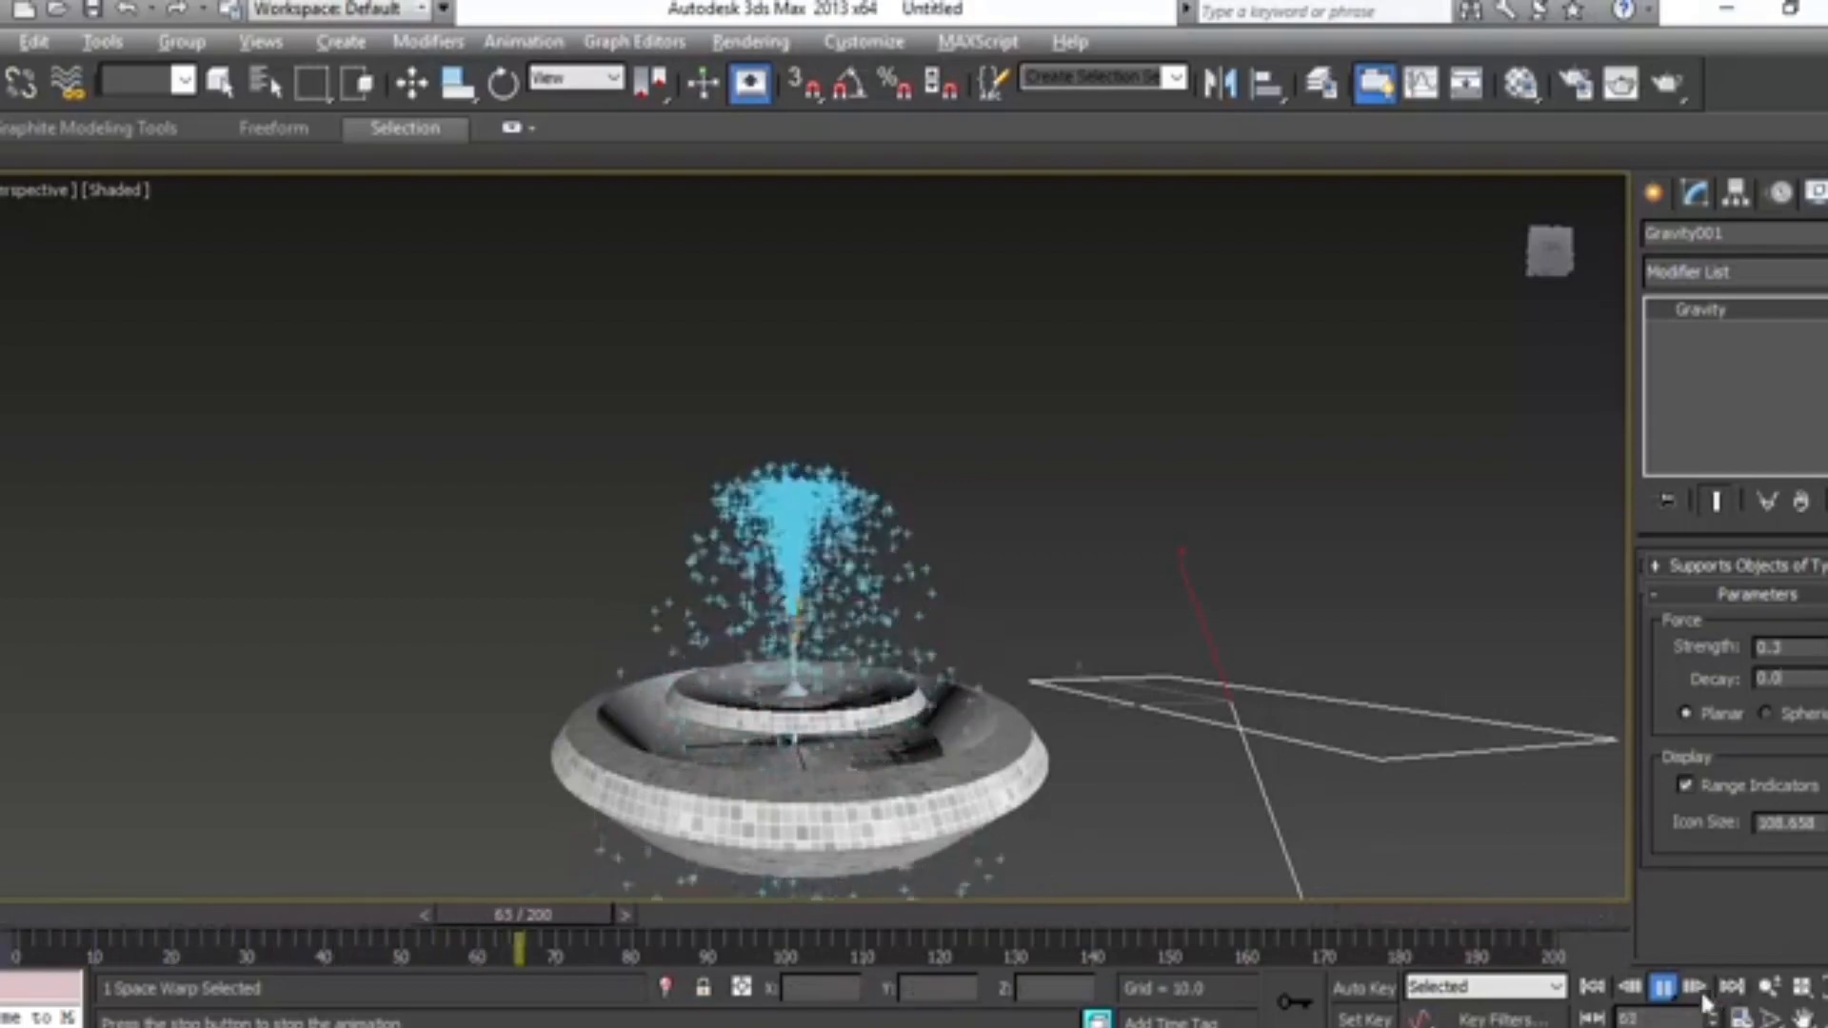
Step: Set the Gravity strength to 0.5 and play the animation to check how the water falls around the fountain
{"action": "left_click", "coordinate": [1664, 990]}
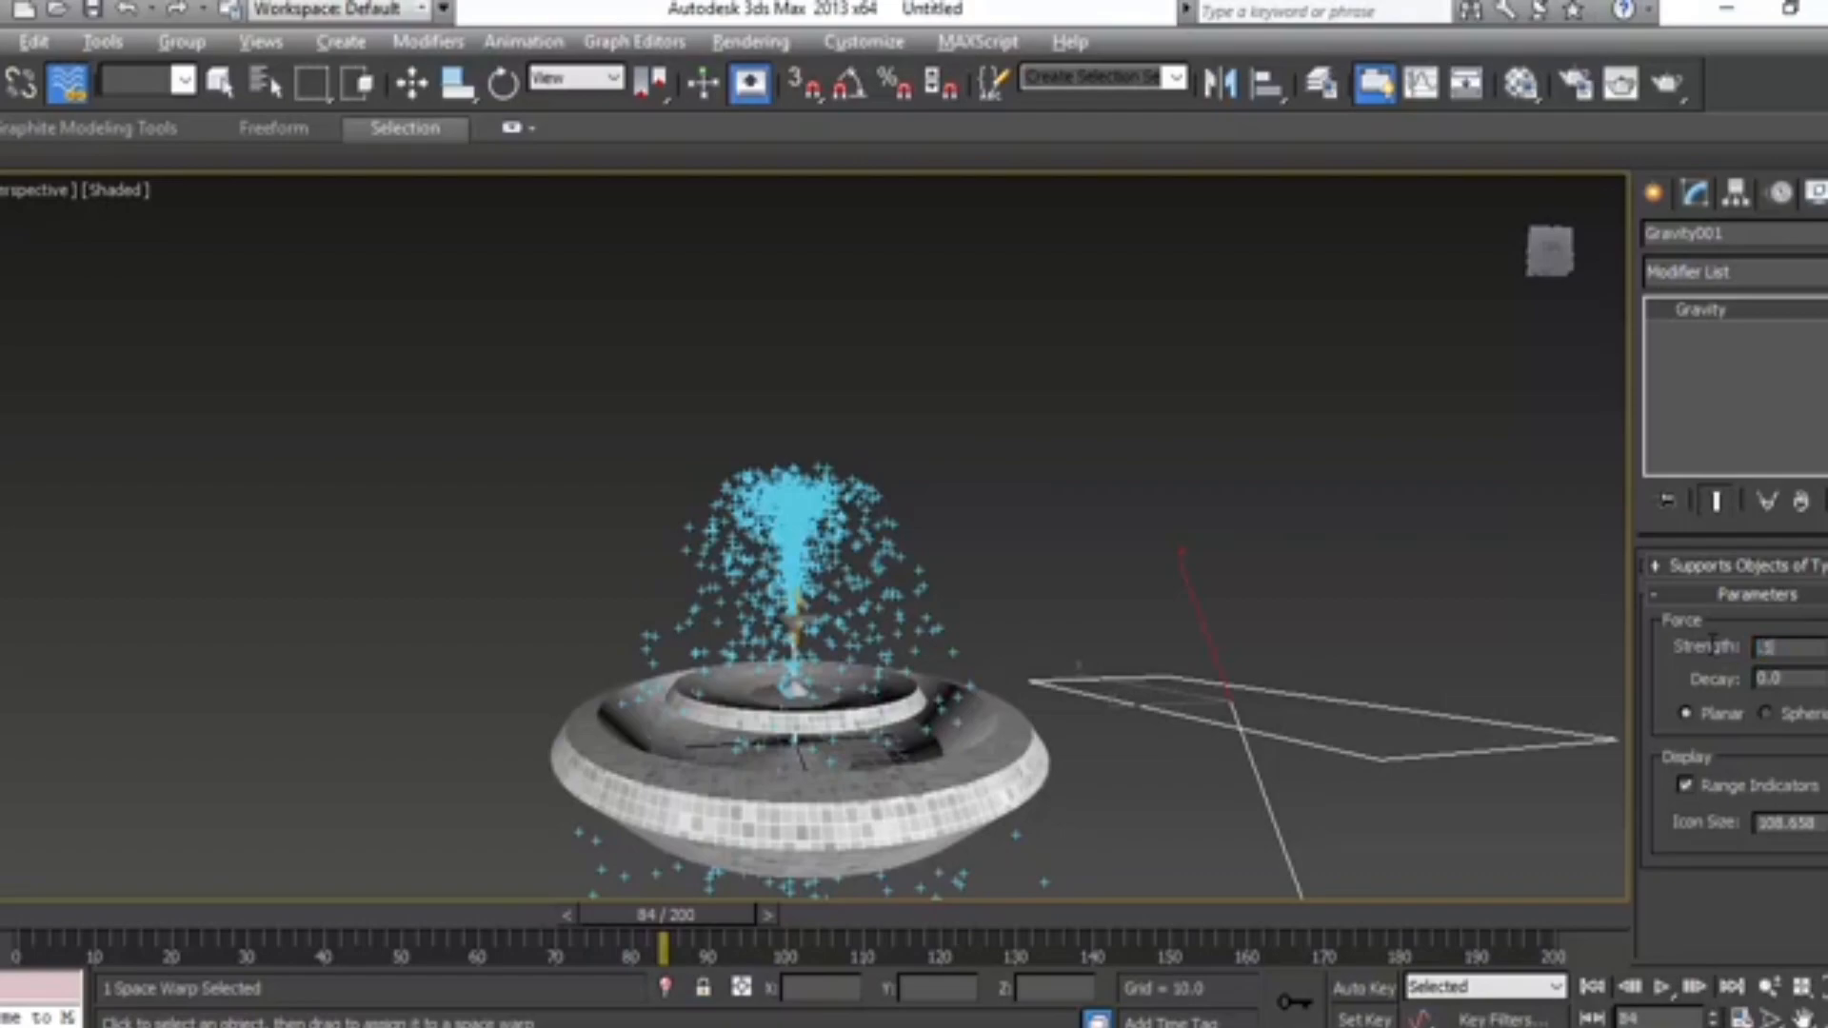
{"action": "type", "text": "0.5"}
{"action": "key", "text": "Return"}
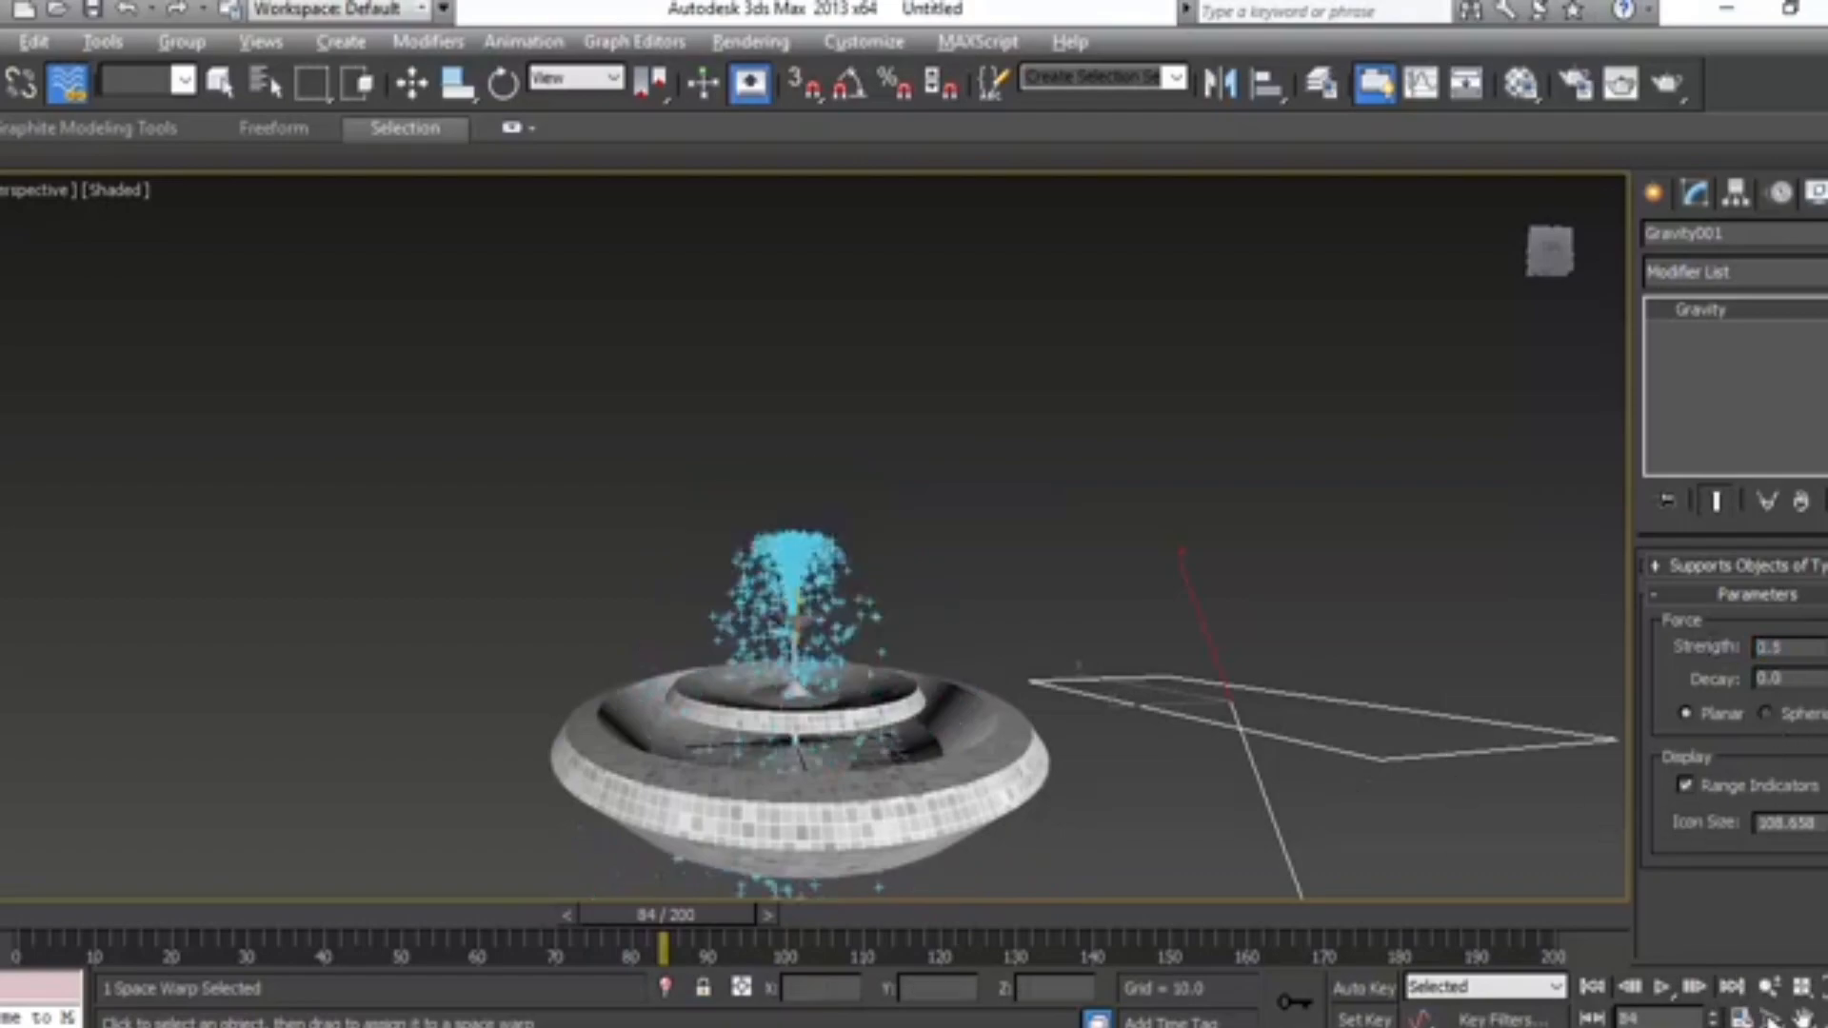
{"action": "left_click", "coordinate": [1662, 990]}
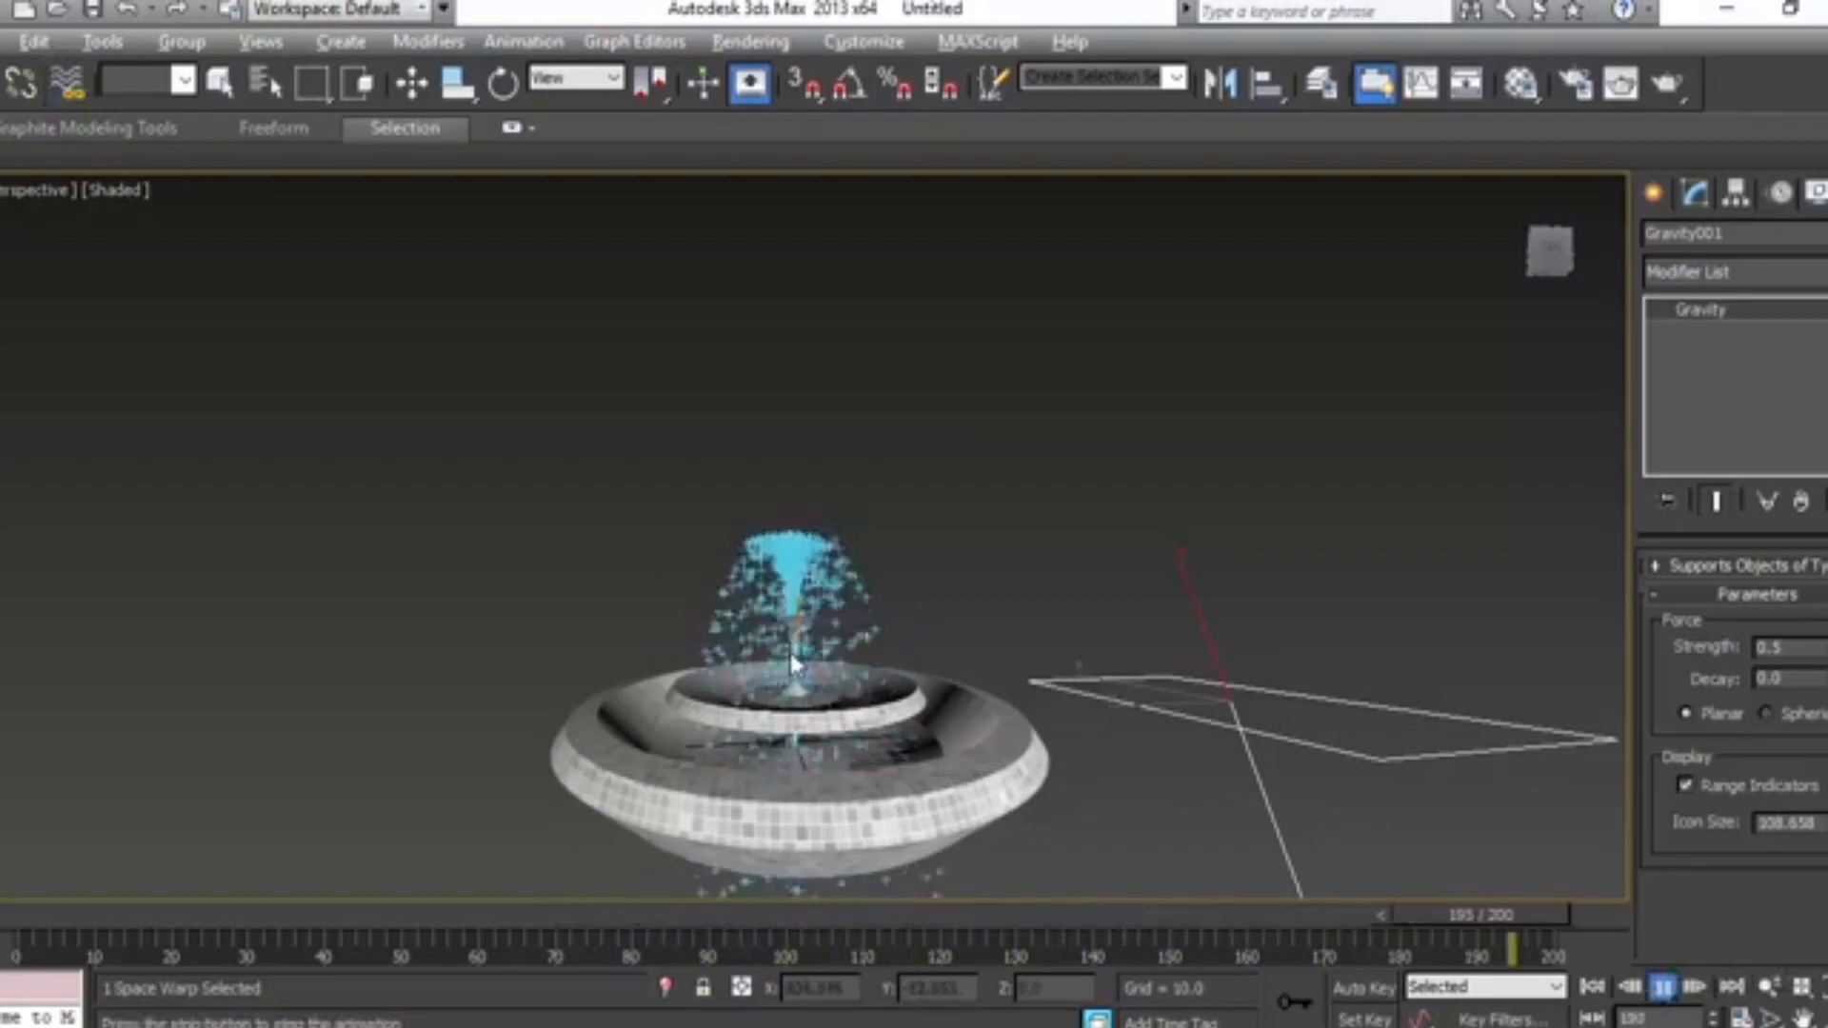
{"action": "middle_click_drag", "start_coordinate": [853, 733], "coordinate": [860, 729], "text": "alt"}
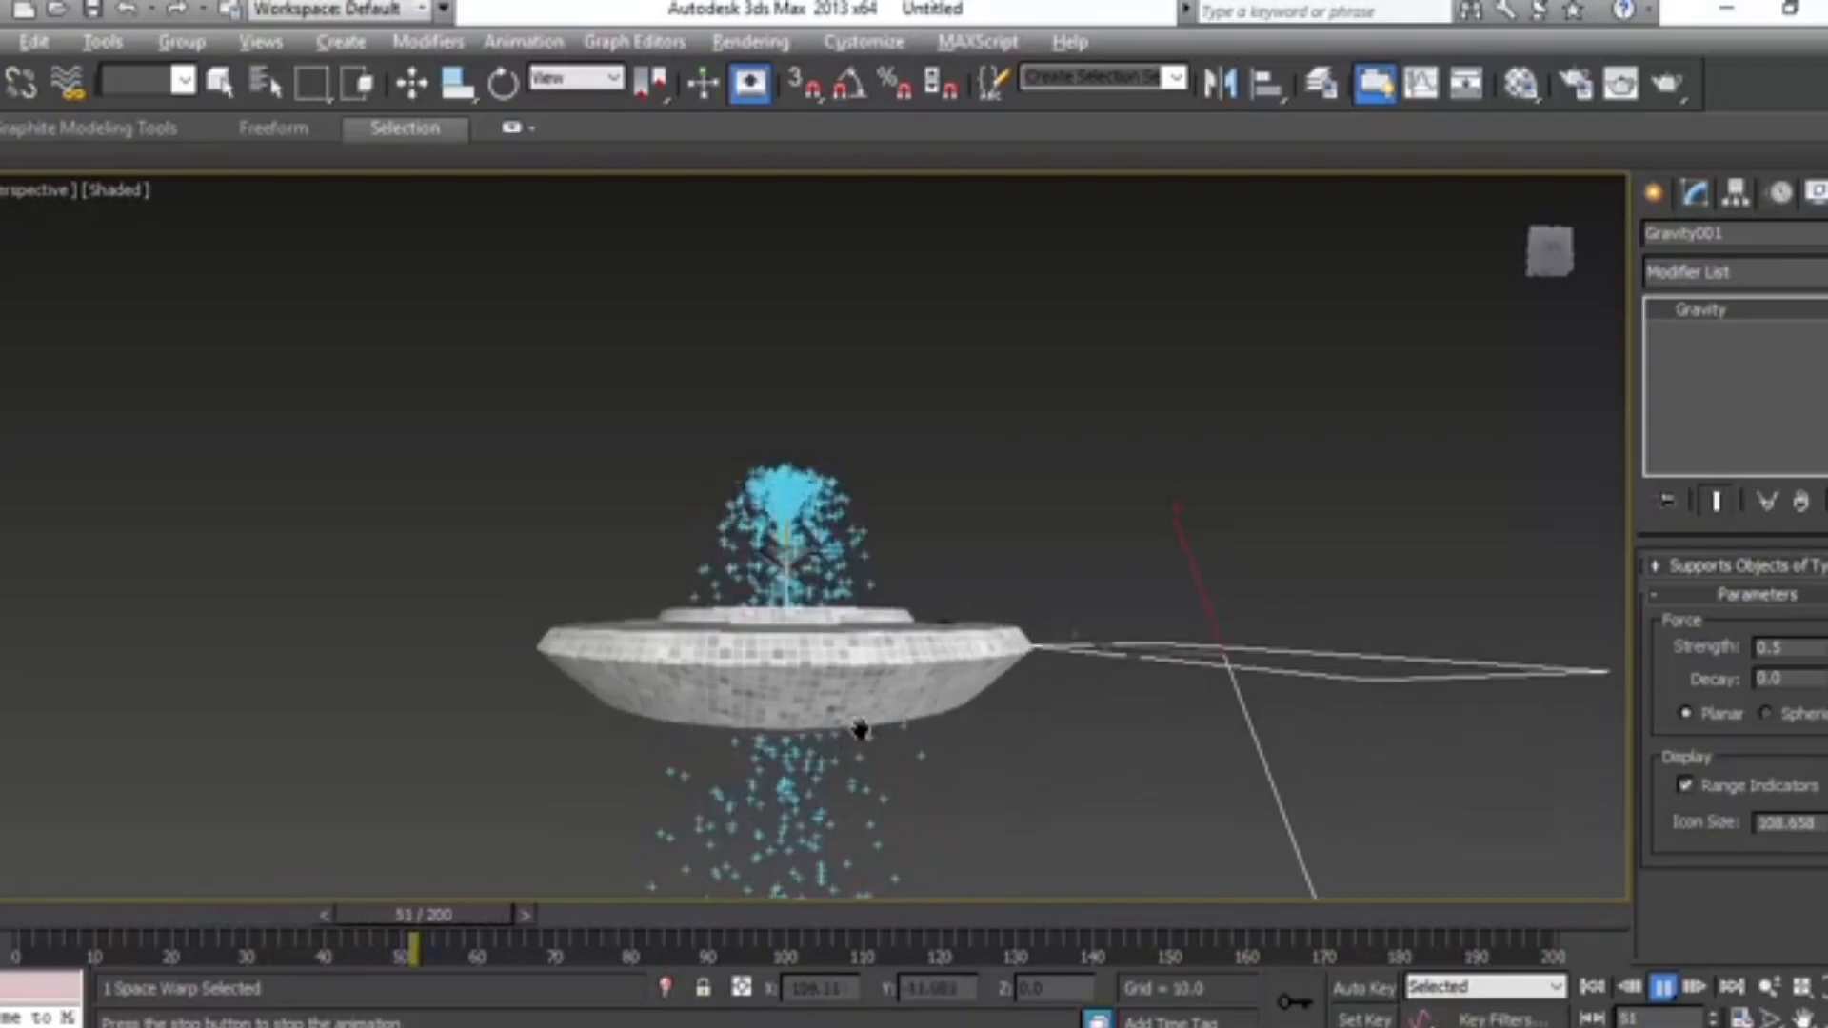
{"action": "mouse_move", "coordinate": [1556, 253]}
{"action": "left_mouse_down"}
{"action": "mouse_move", "coordinate": [1557, 290]}
{"action": "mouse_move", "coordinate": [1556, 265]}
{"action": "left_mouse_up"}
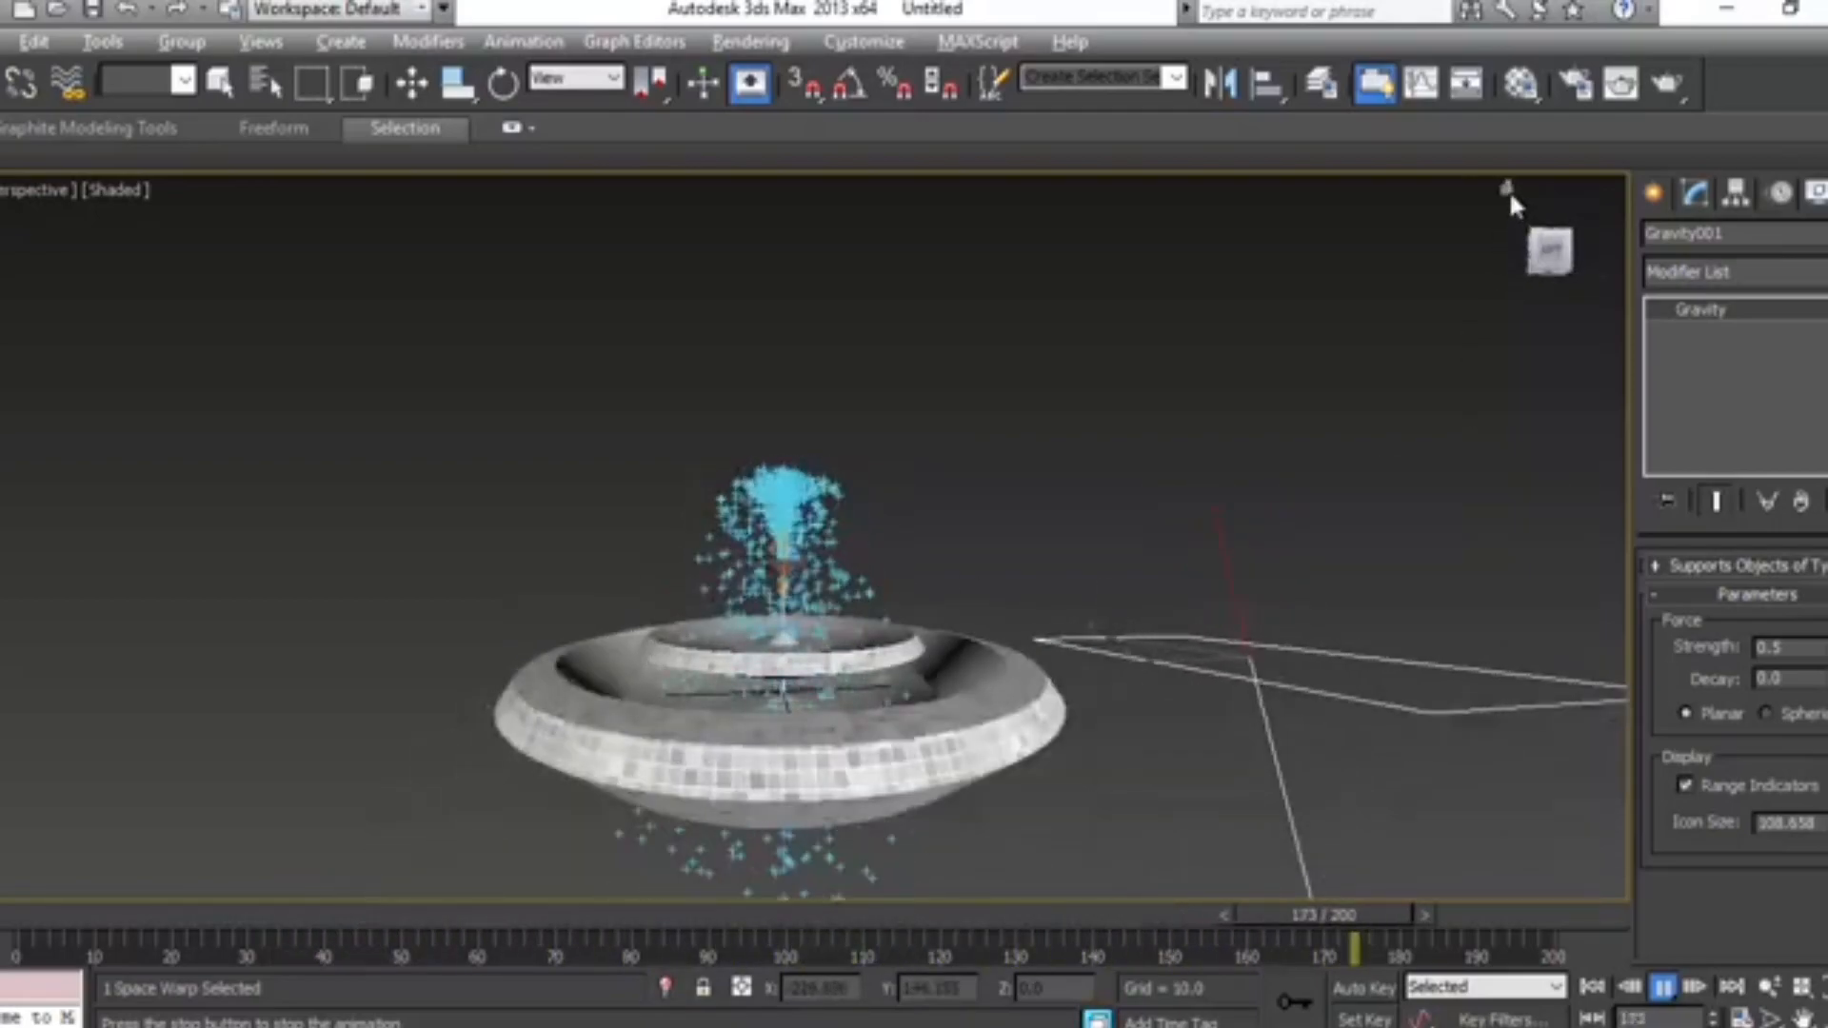
{"action": "left_click", "coordinate": [1662, 986]}
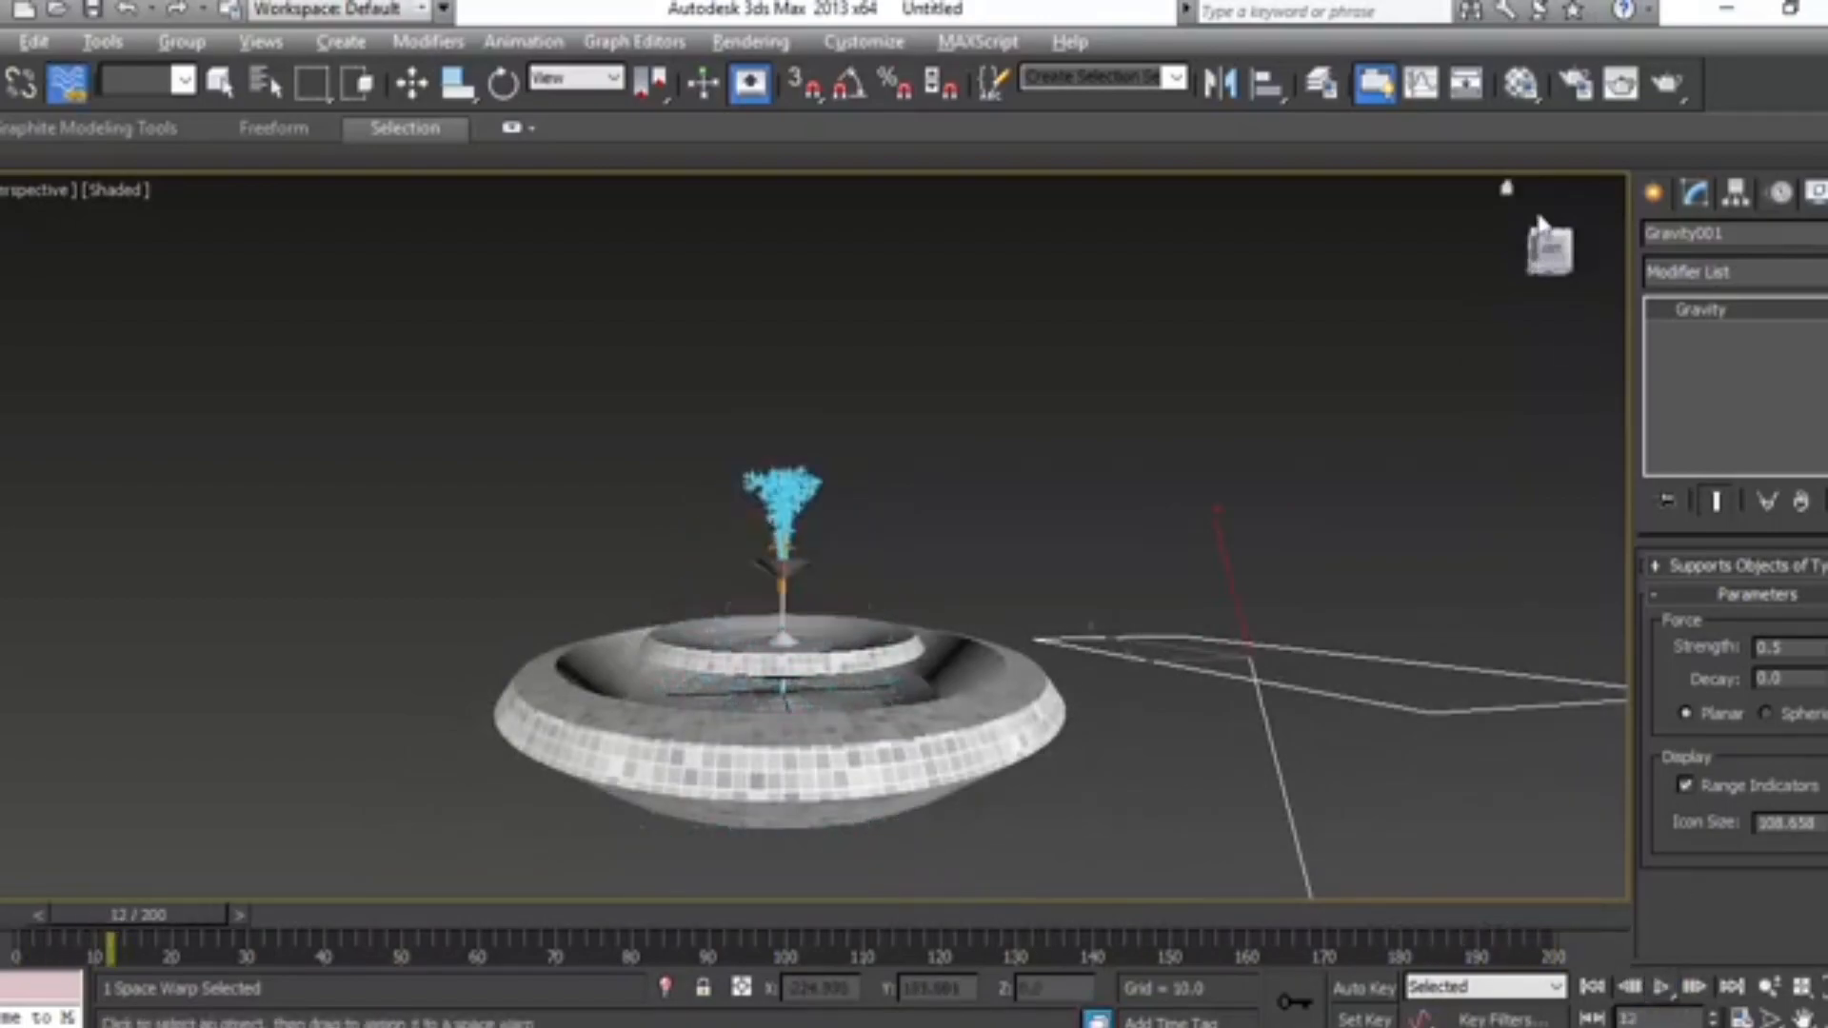
{"action": "left_click", "coordinate": [1507, 188]}
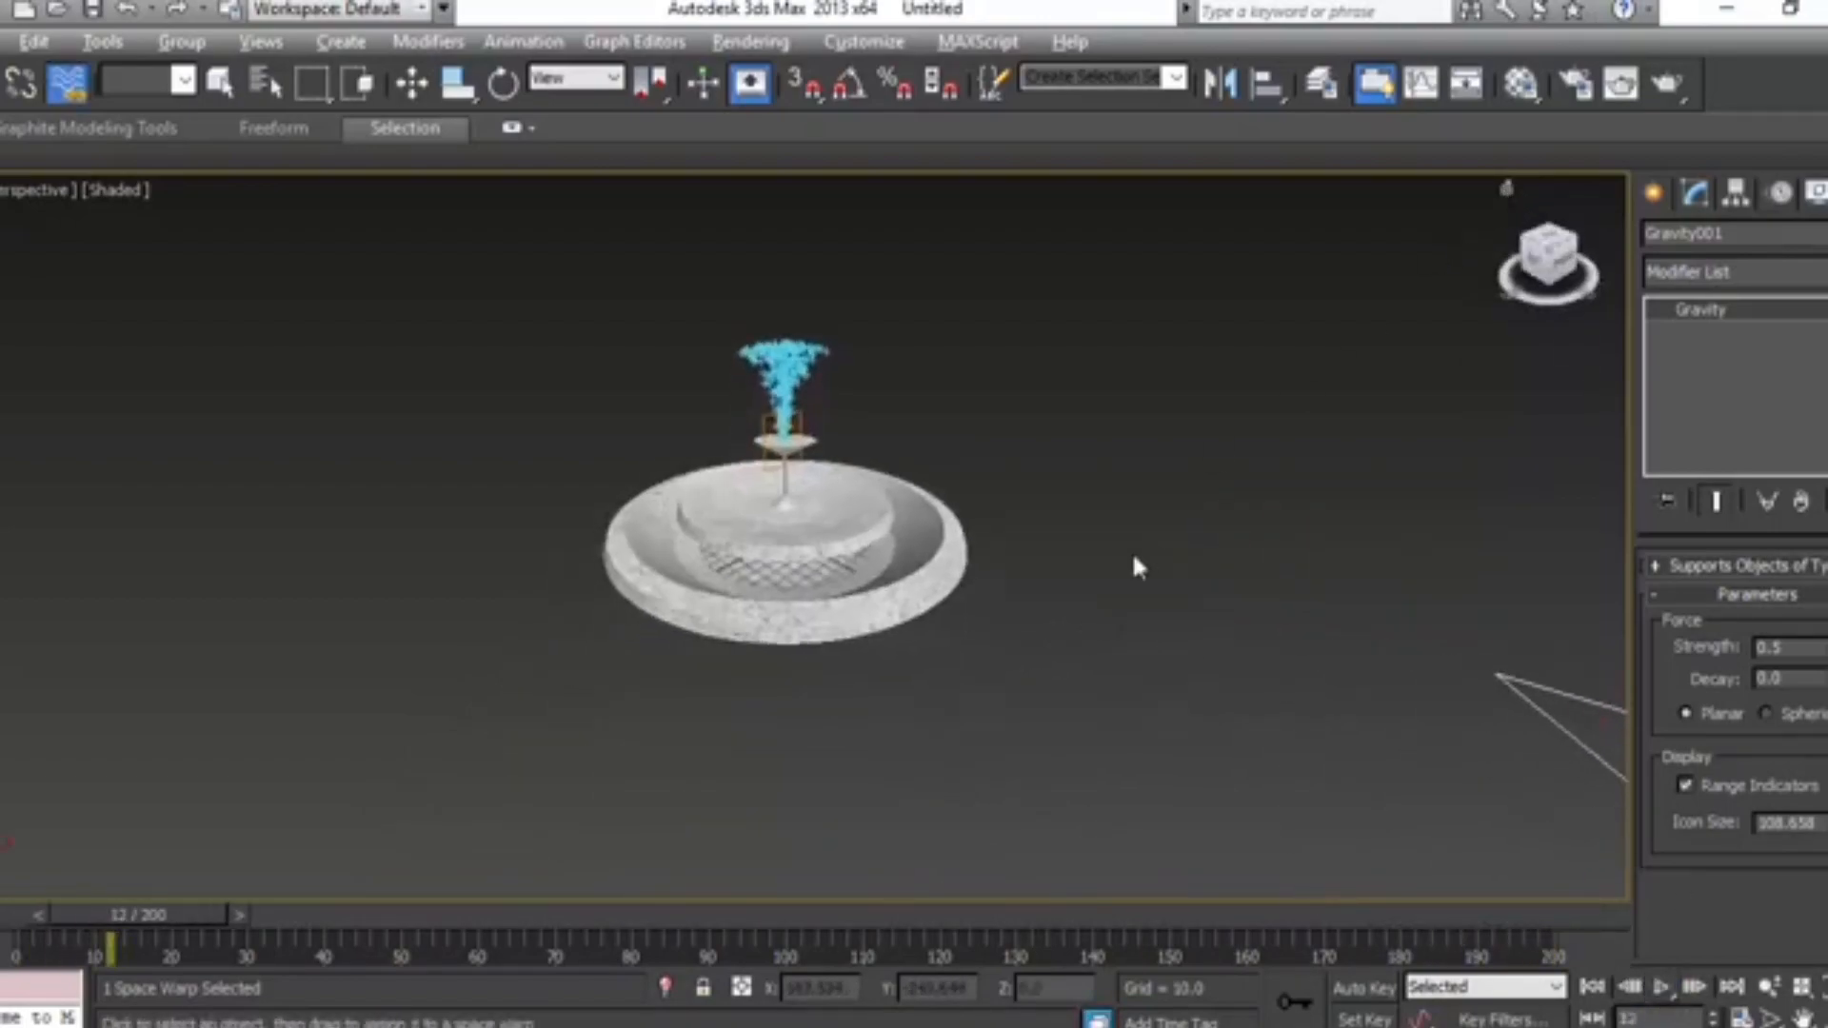
Step: Play the particle animation and examine the falling water from close up and from the side, ending with playback stopped
{"action": "mouse_move", "coordinate": [1560, 268]}
{"action": "left_mouse_down"}
{"action": "mouse_move", "coordinate": [1560, 241]}
{"action": "mouse_move", "coordinate": [1560, 262]}
{"action": "left_mouse_up"}
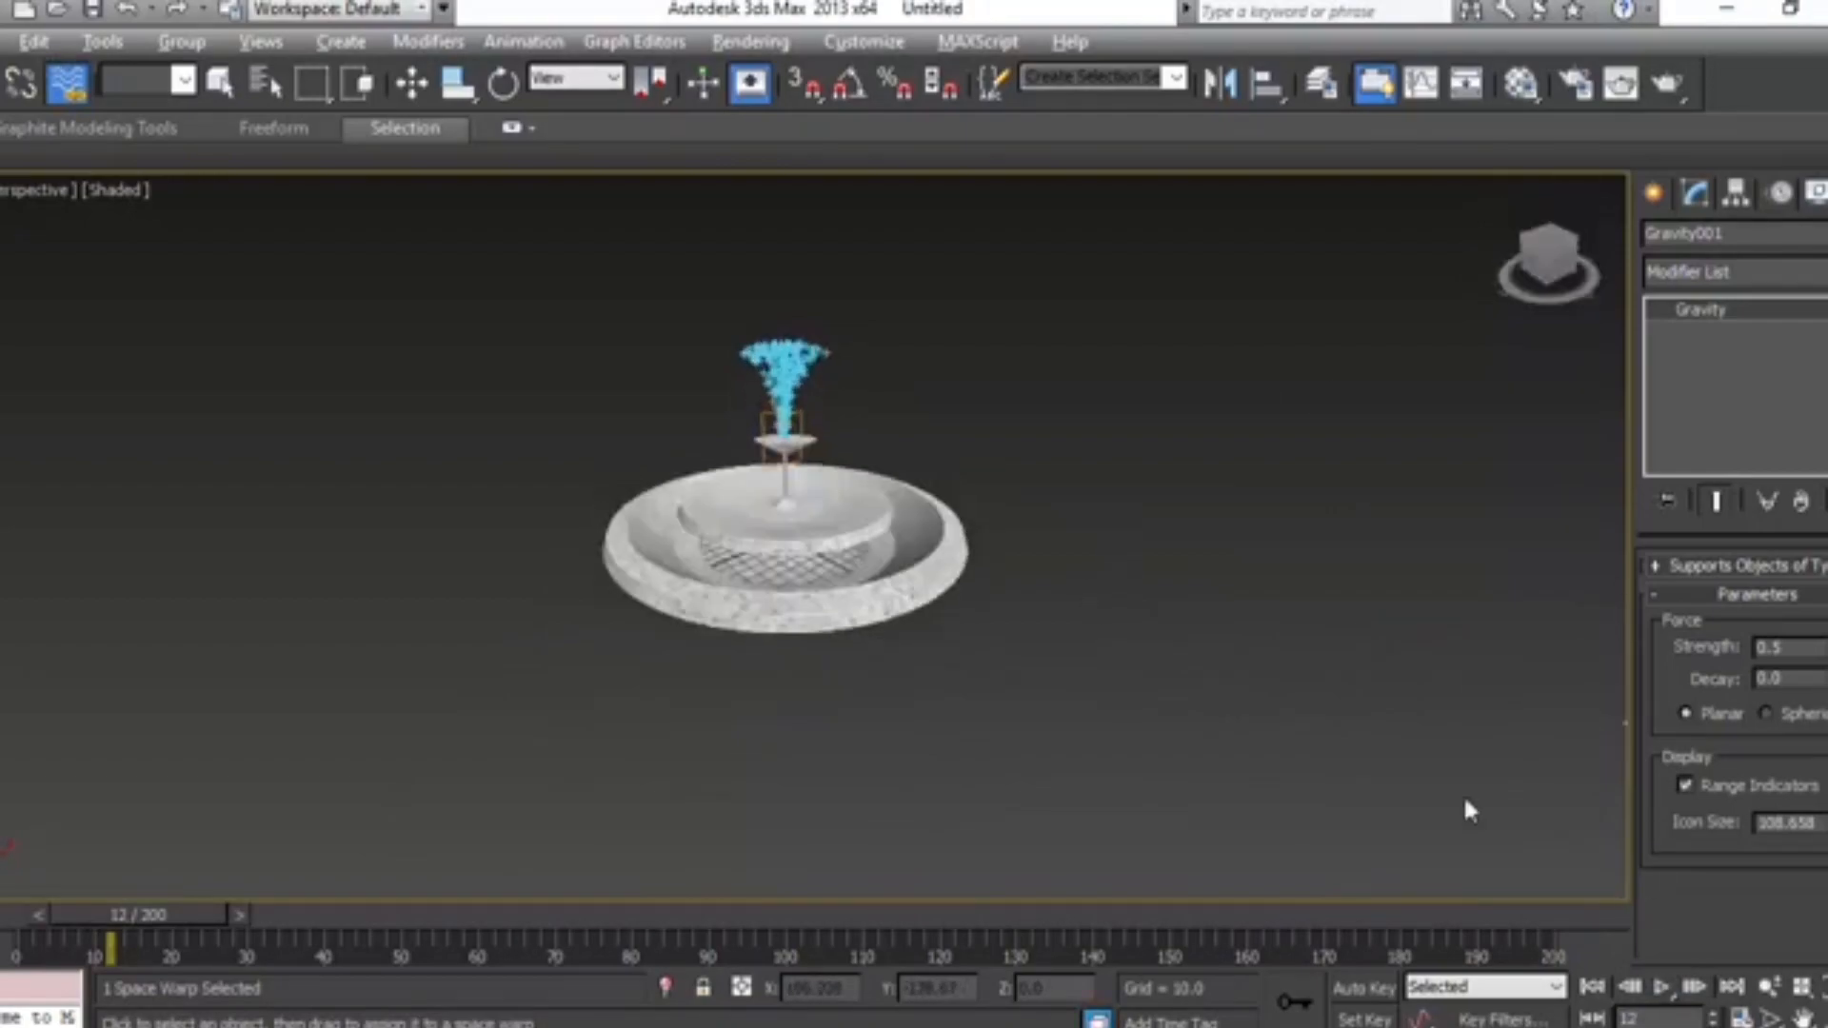
{"action": "left_click", "coordinate": [1770, 1019]}
{"action": "left_click_drag", "start_coordinate": [1204, 716], "coordinate": [1184, 634]}
{"action": "middle_click_drag", "start_coordinate": [1007, 633], "coordinate": [1024, 719]}
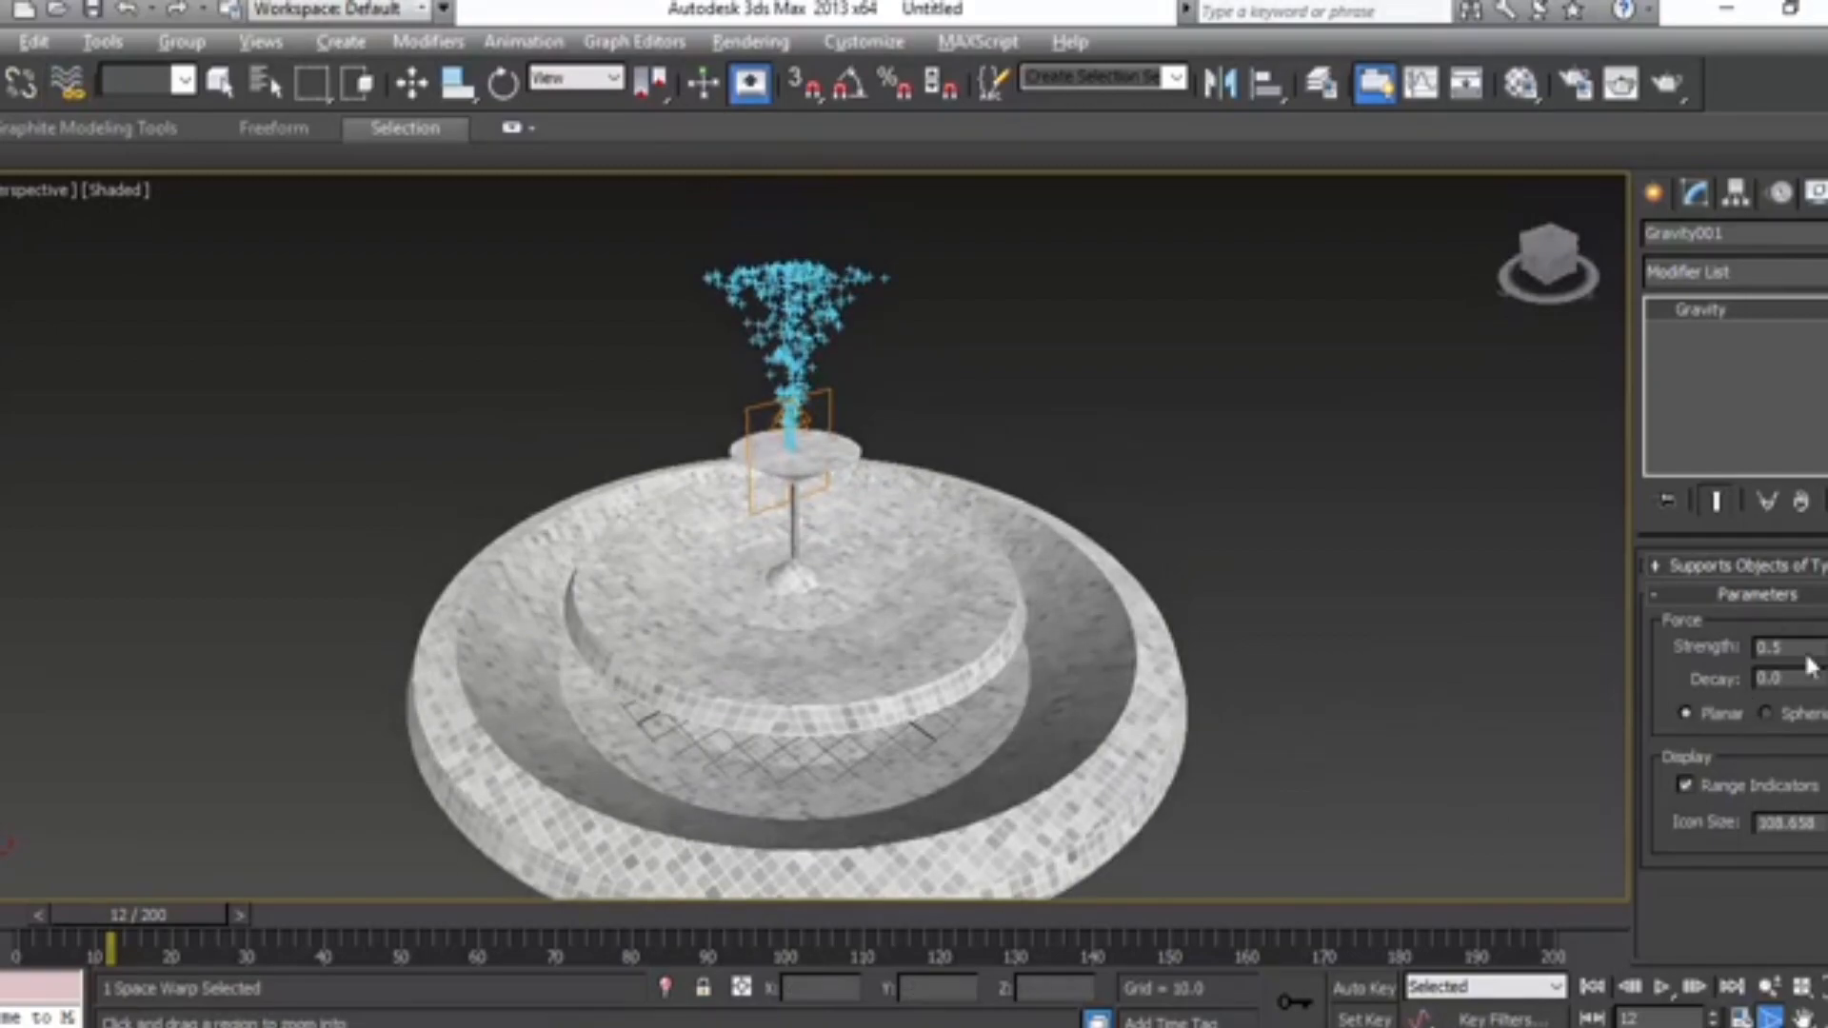
{"action": "left_click", "coordinate": [1663, 988]}
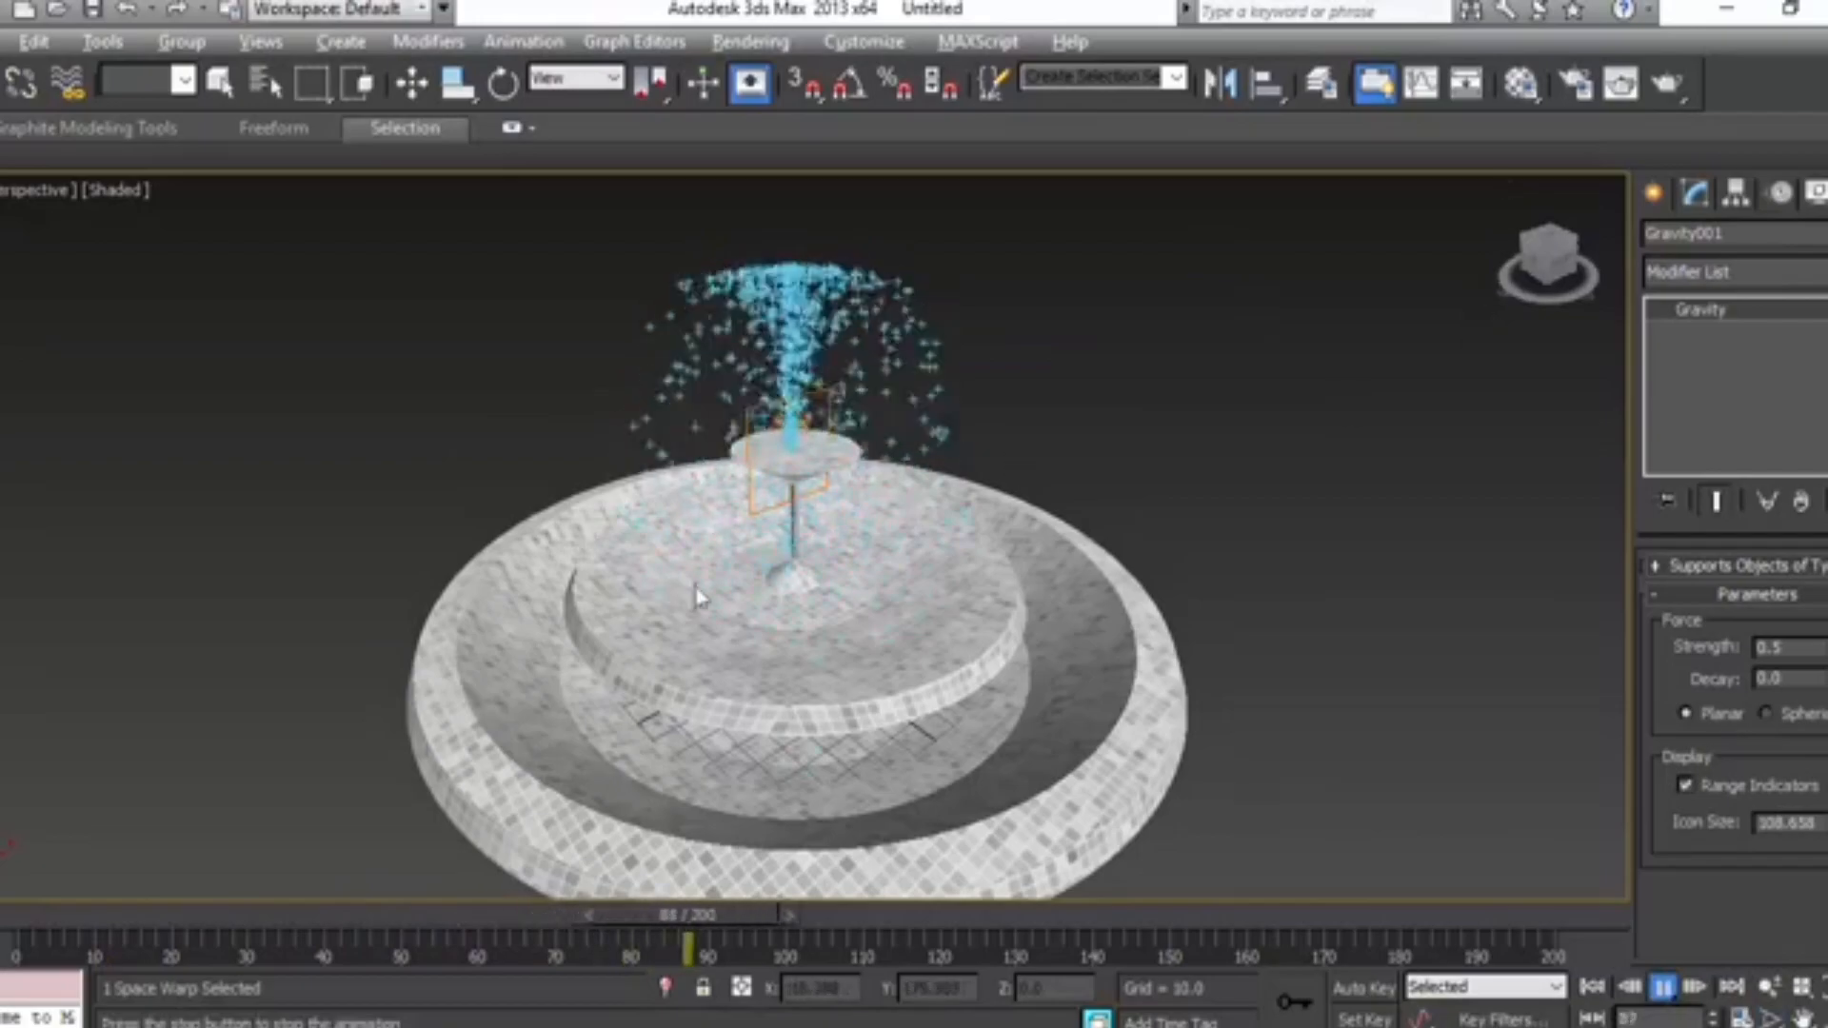
{"action": "left_click", "coordinate": [1549, 269]}
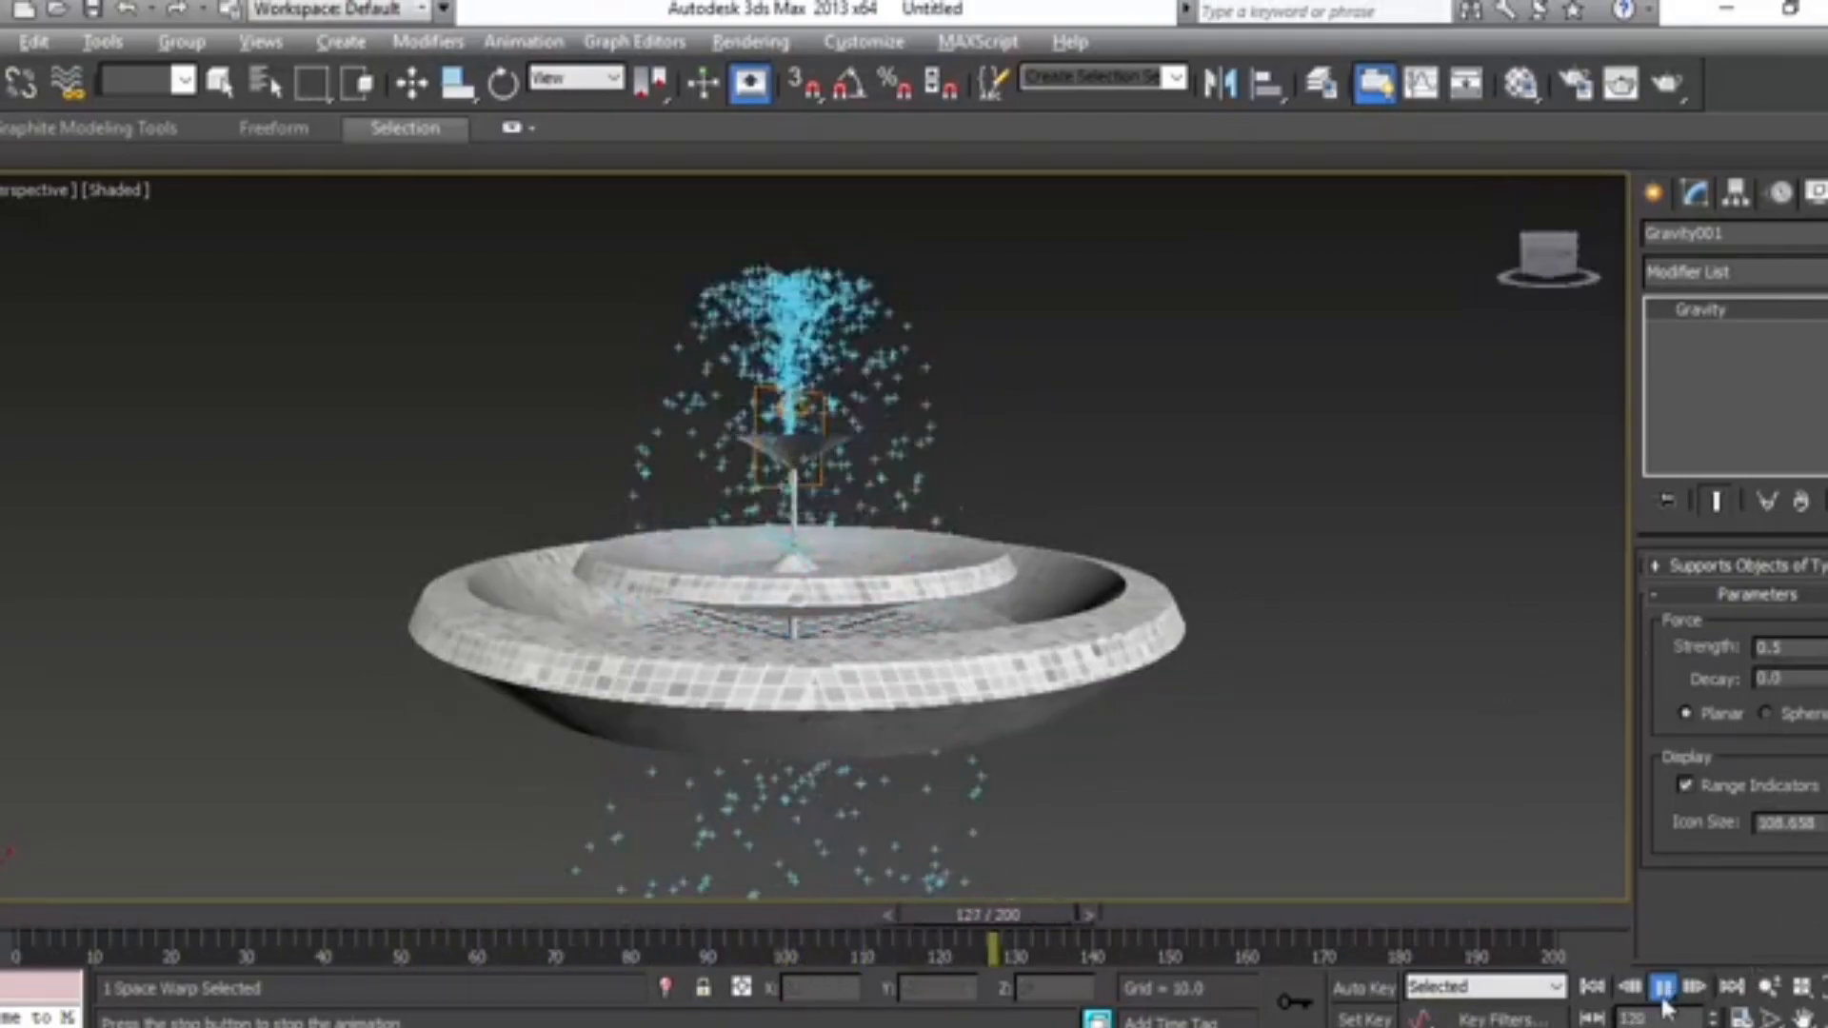
{"action": "key", "text": "/"}
Step: Create a large ground plane in the Top view around the fountain, about 4944 long and 7813 wide
{"action": "left_click", "coordinate": [1655, 197]}
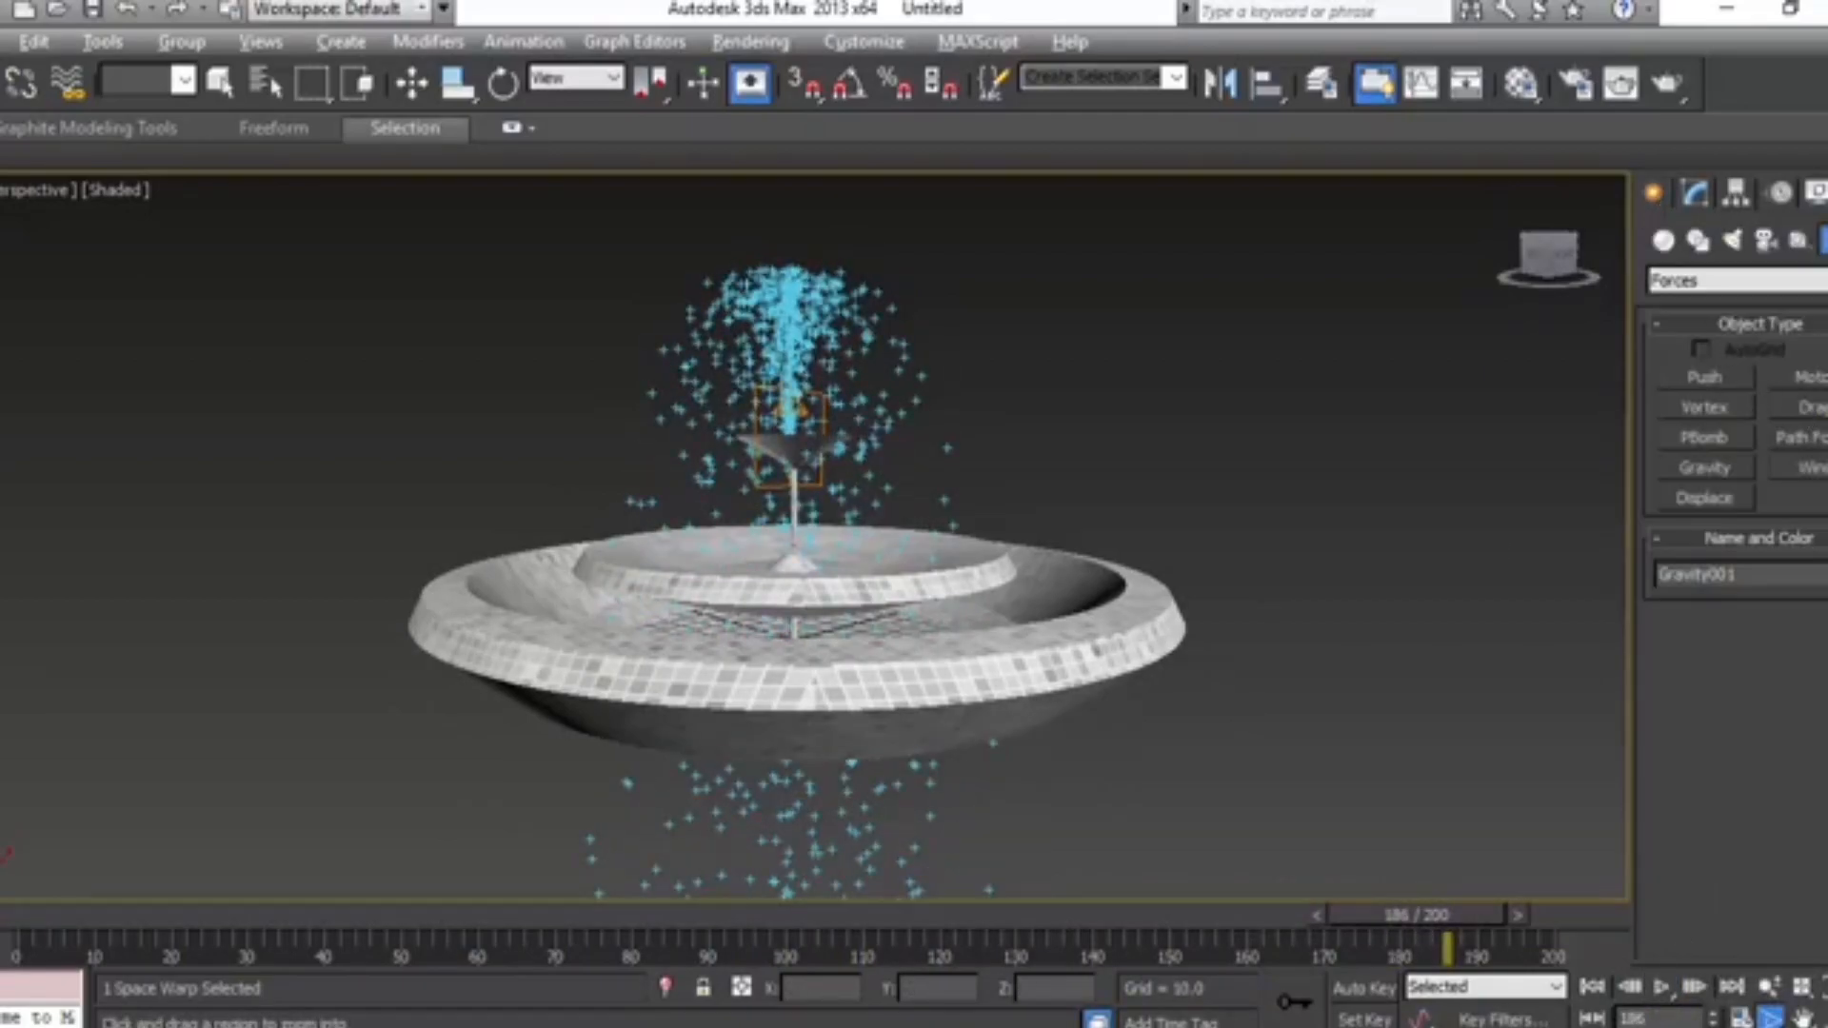
{"action": "key", "text": "alt+w"}
{"action": "left_click", "coordinate": [600, 391]}
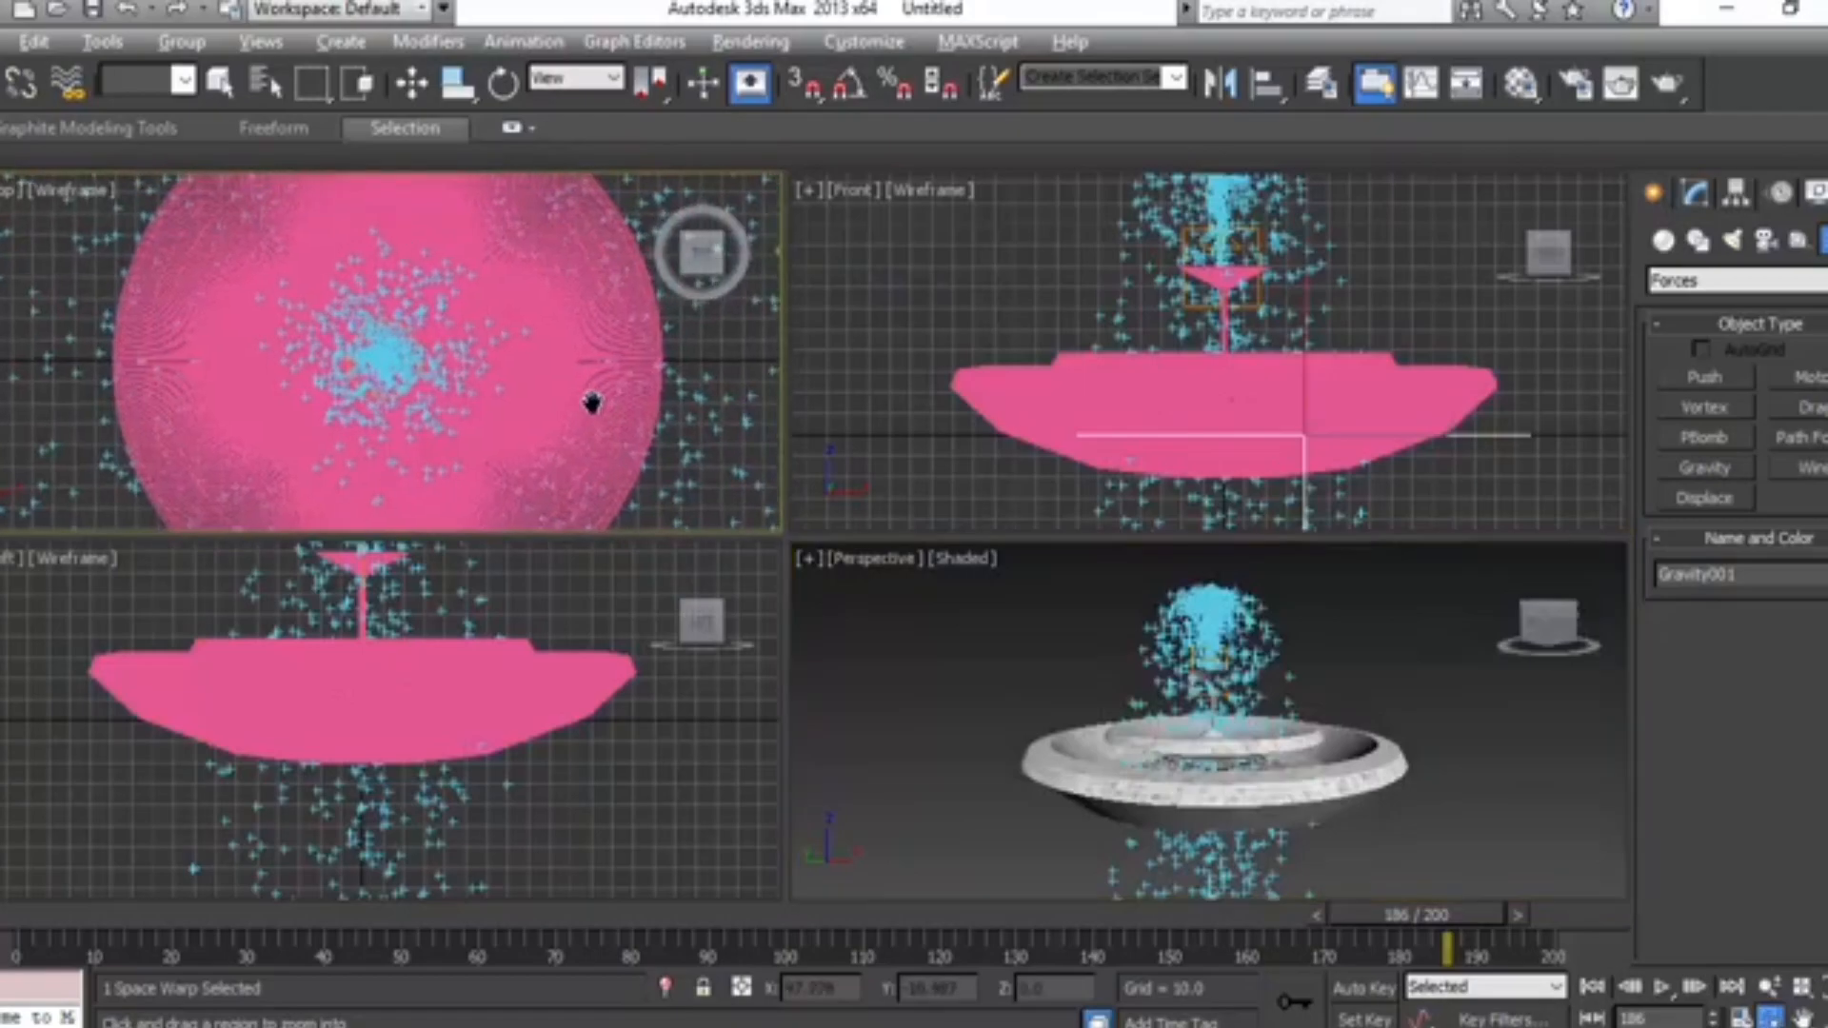
{"action": "key", "text": "alt+w"}
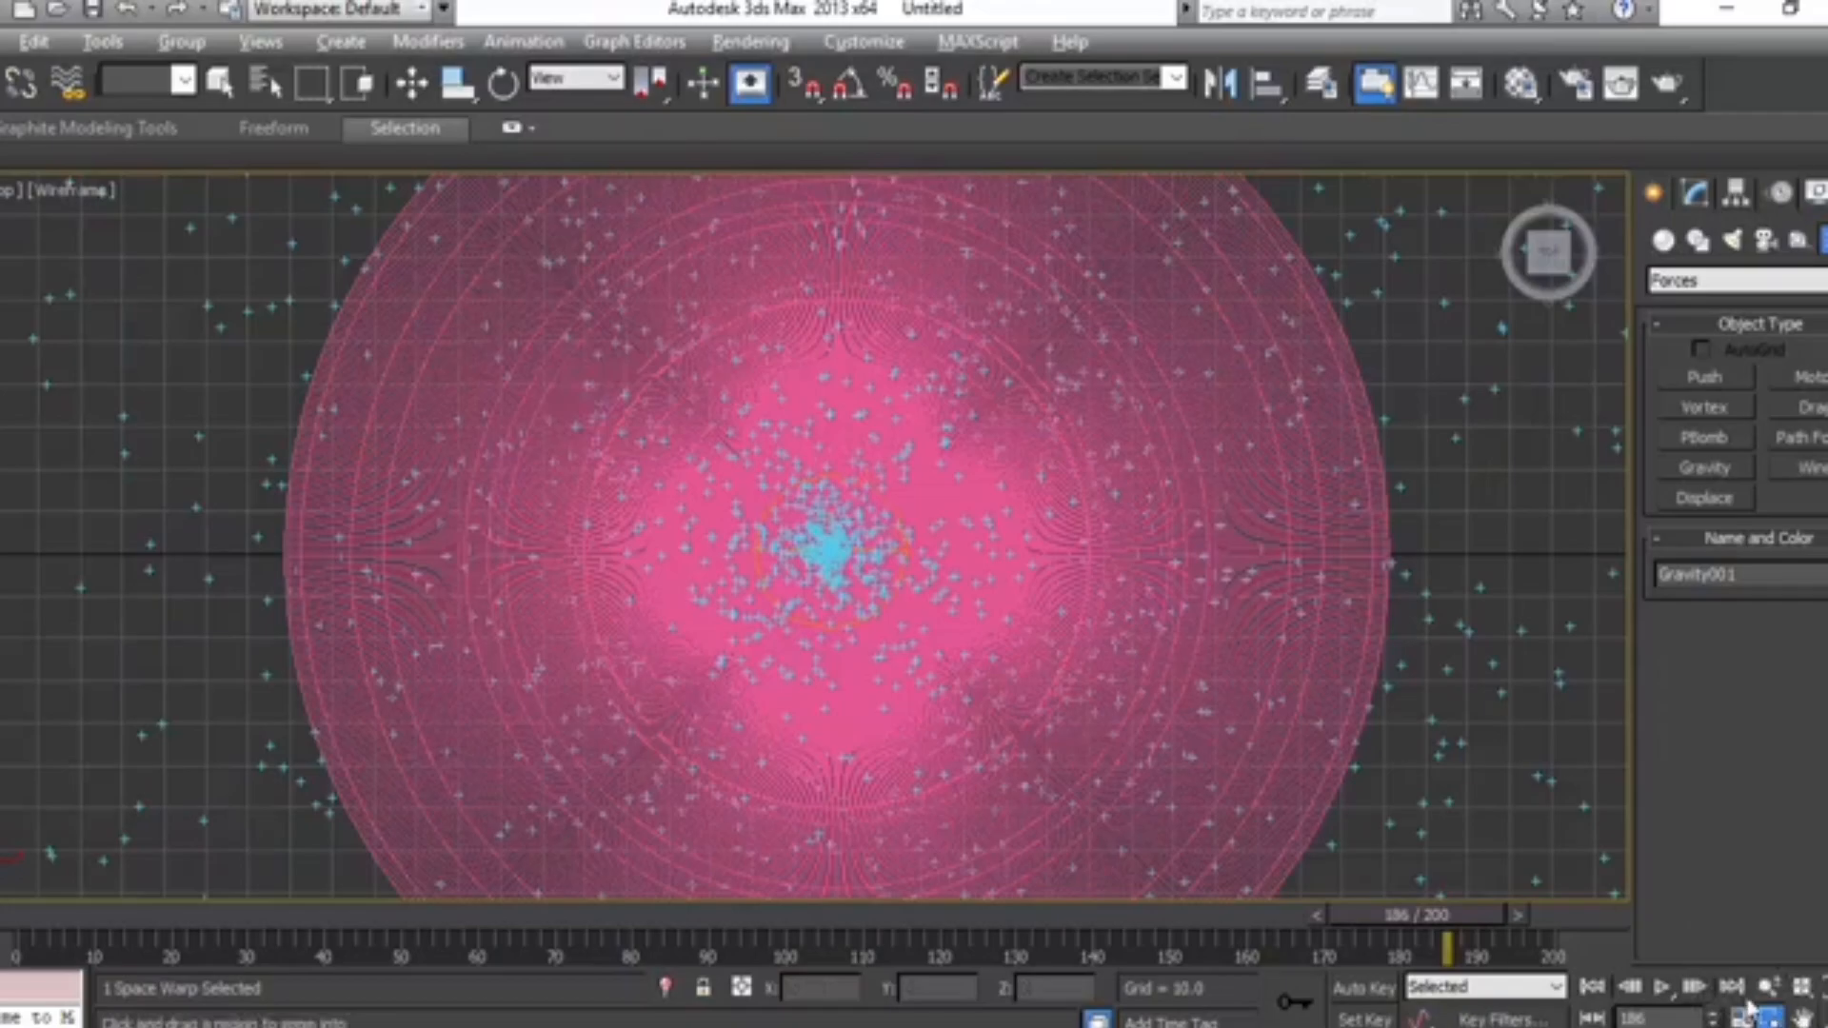
{"action": "scroll", "coordinate": [912, 666], "scroll_direction": "up", "scroll_amount": 8}
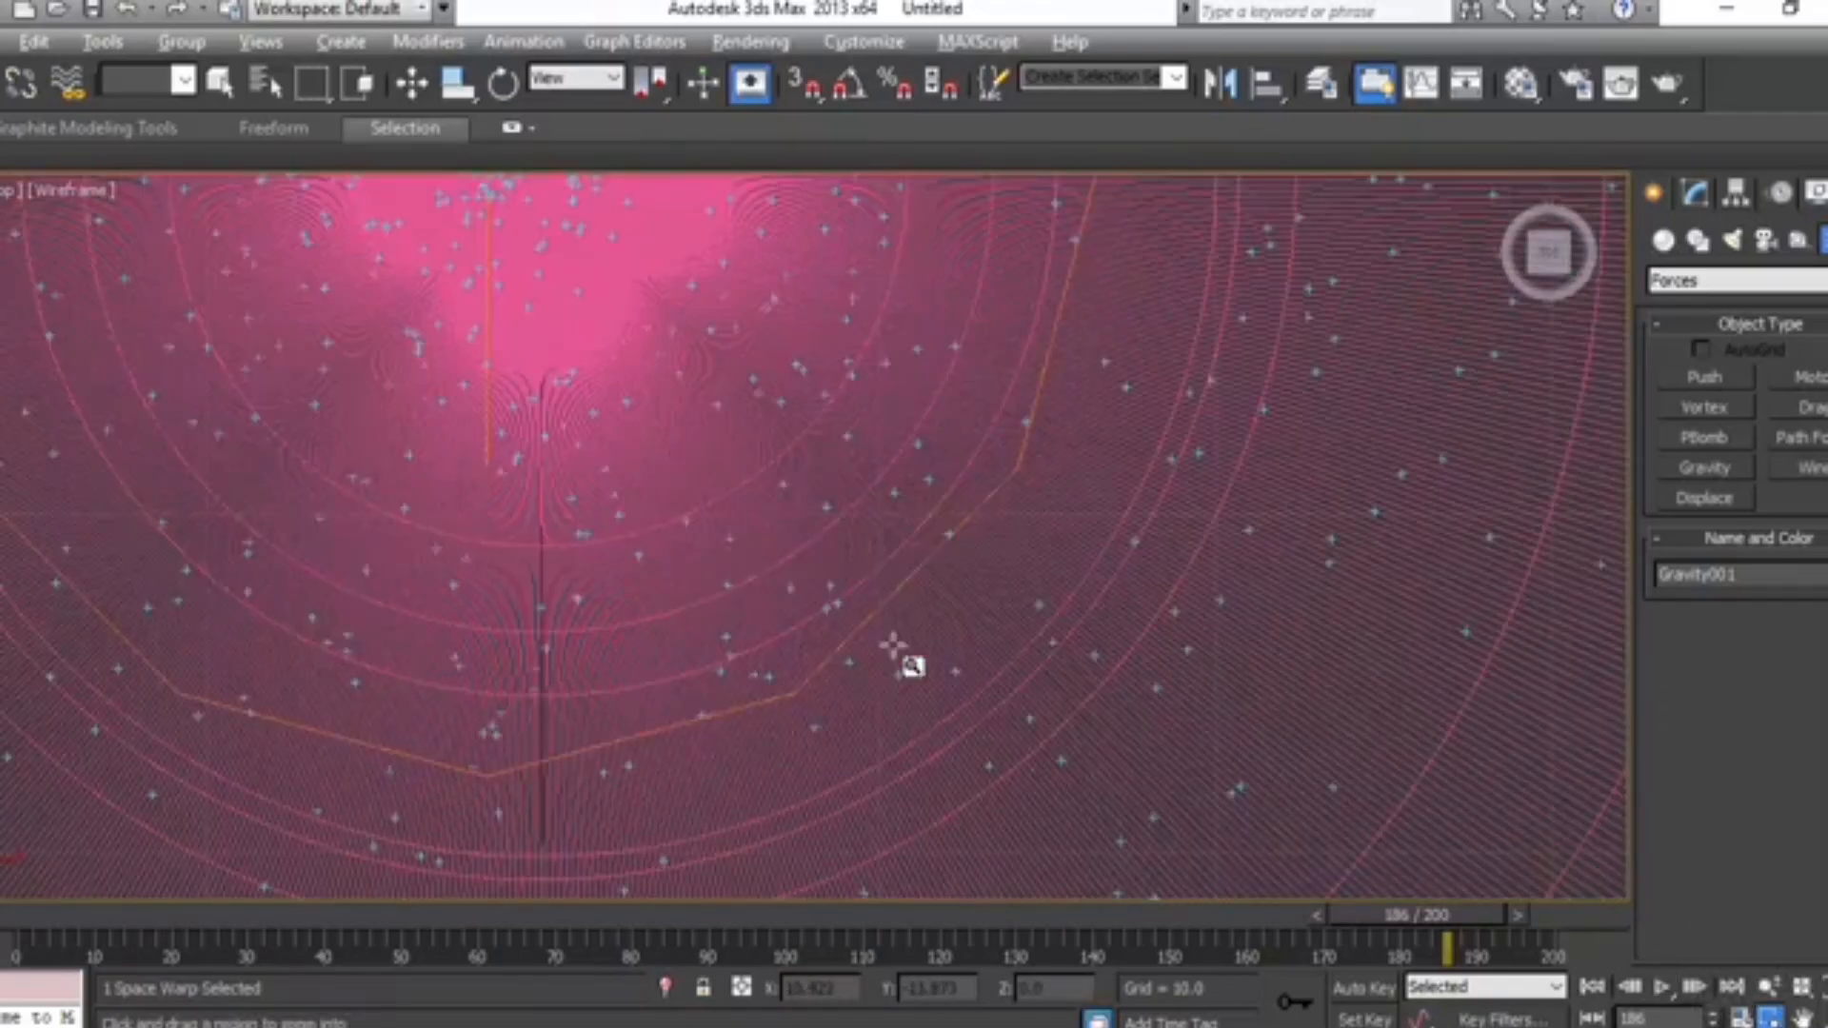
{"action": "left_click", "coordinate": [412, 85]}
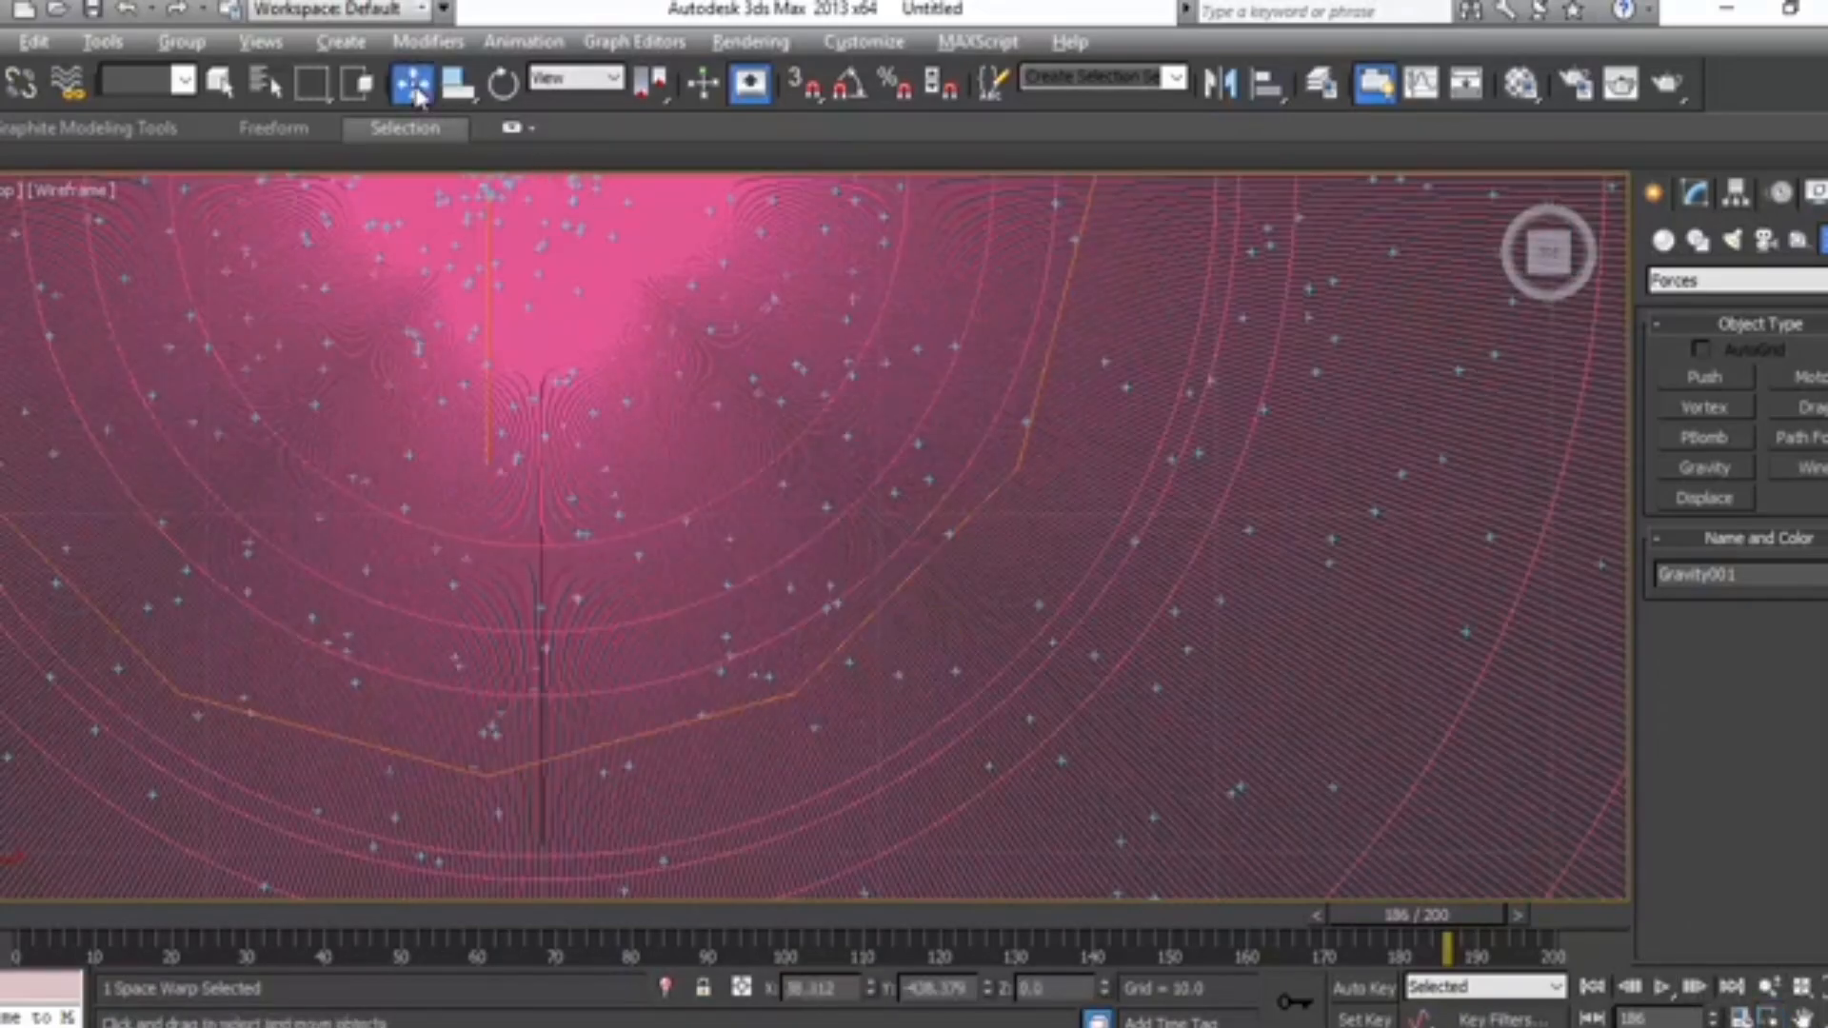
{"action": "left_click", "coordinate": [1768, 989]}
{"action": "mouse_move", "coordinate": [1347, 837]}
{"action": "left_mouse_down"}
{"action": "mouse_move", "coordinate": [1294, 751]}
{"action": "mouse_move", "coordinate": [1268, 752]}
{"action": "mouse_move", "coordinate": [1300, 809]}
{"action": "mouse_move", "coordinate": [1172, 723]}
{"action": "mouse_move", "coordinate": [1317, 856]}
{"action": "left_mouse_up"}
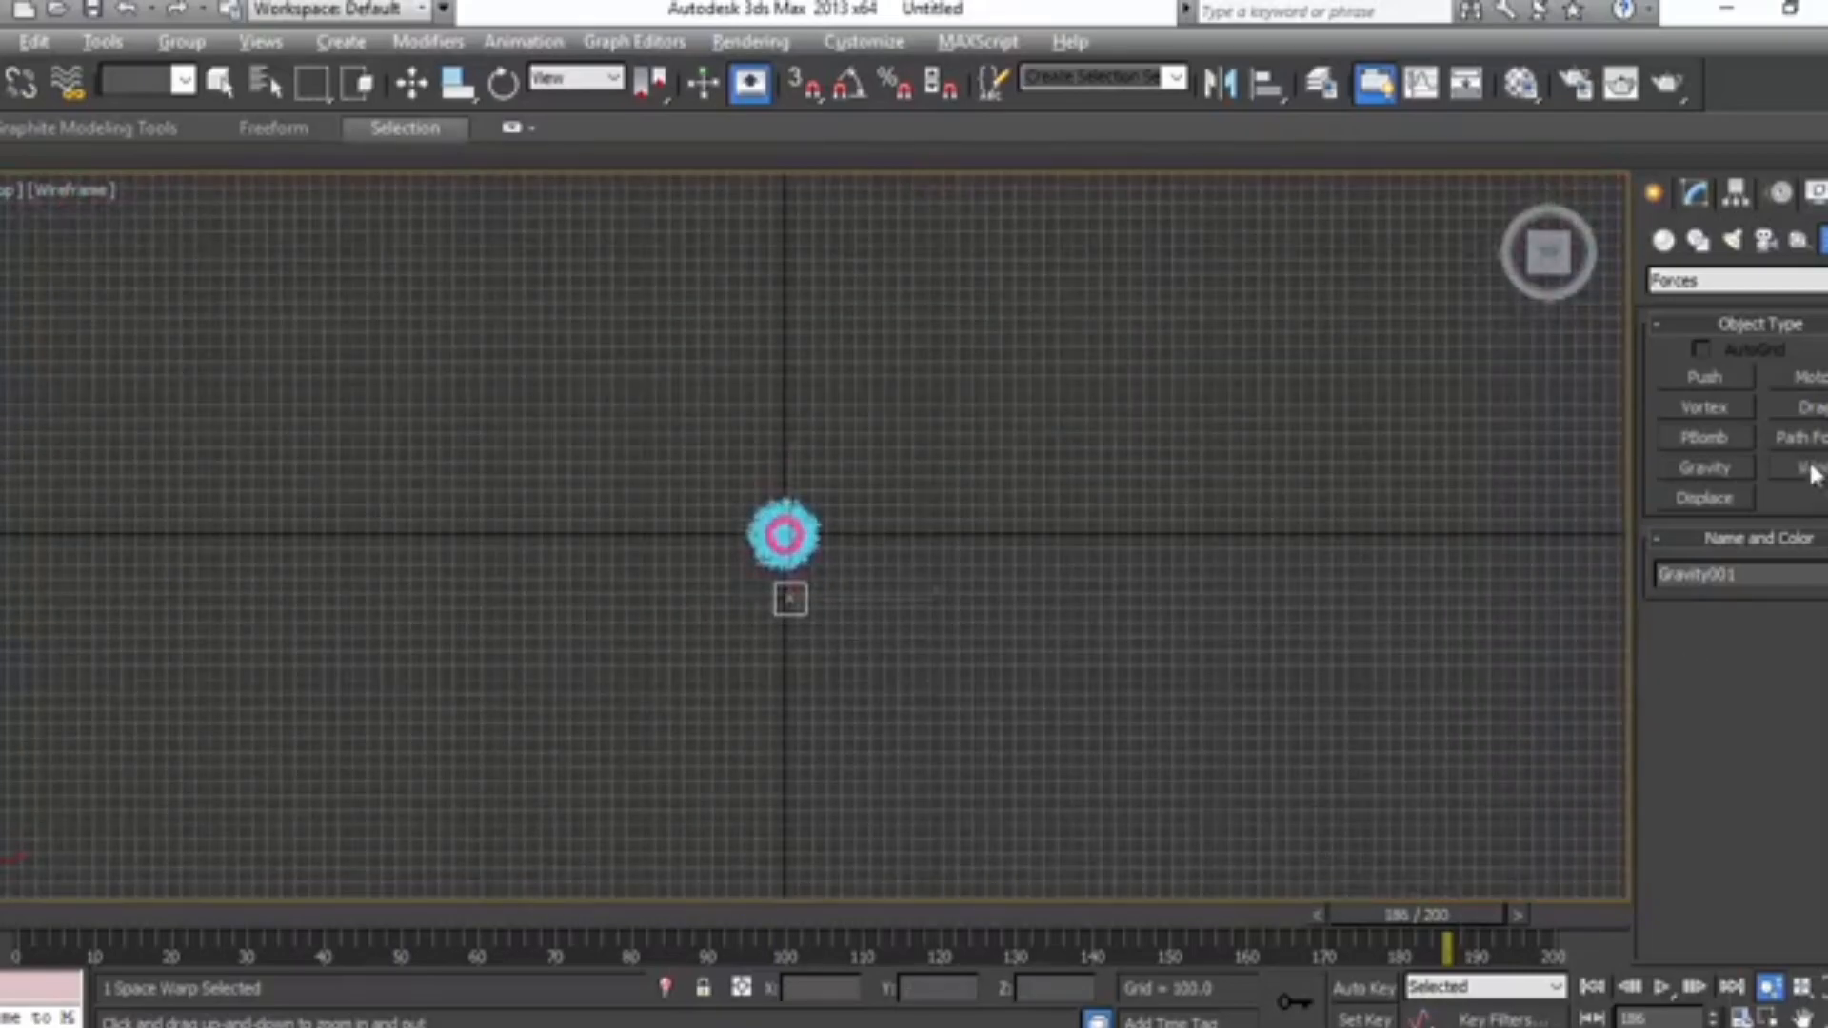
{"action": "left_click", "coordinate": [1665, 241]}
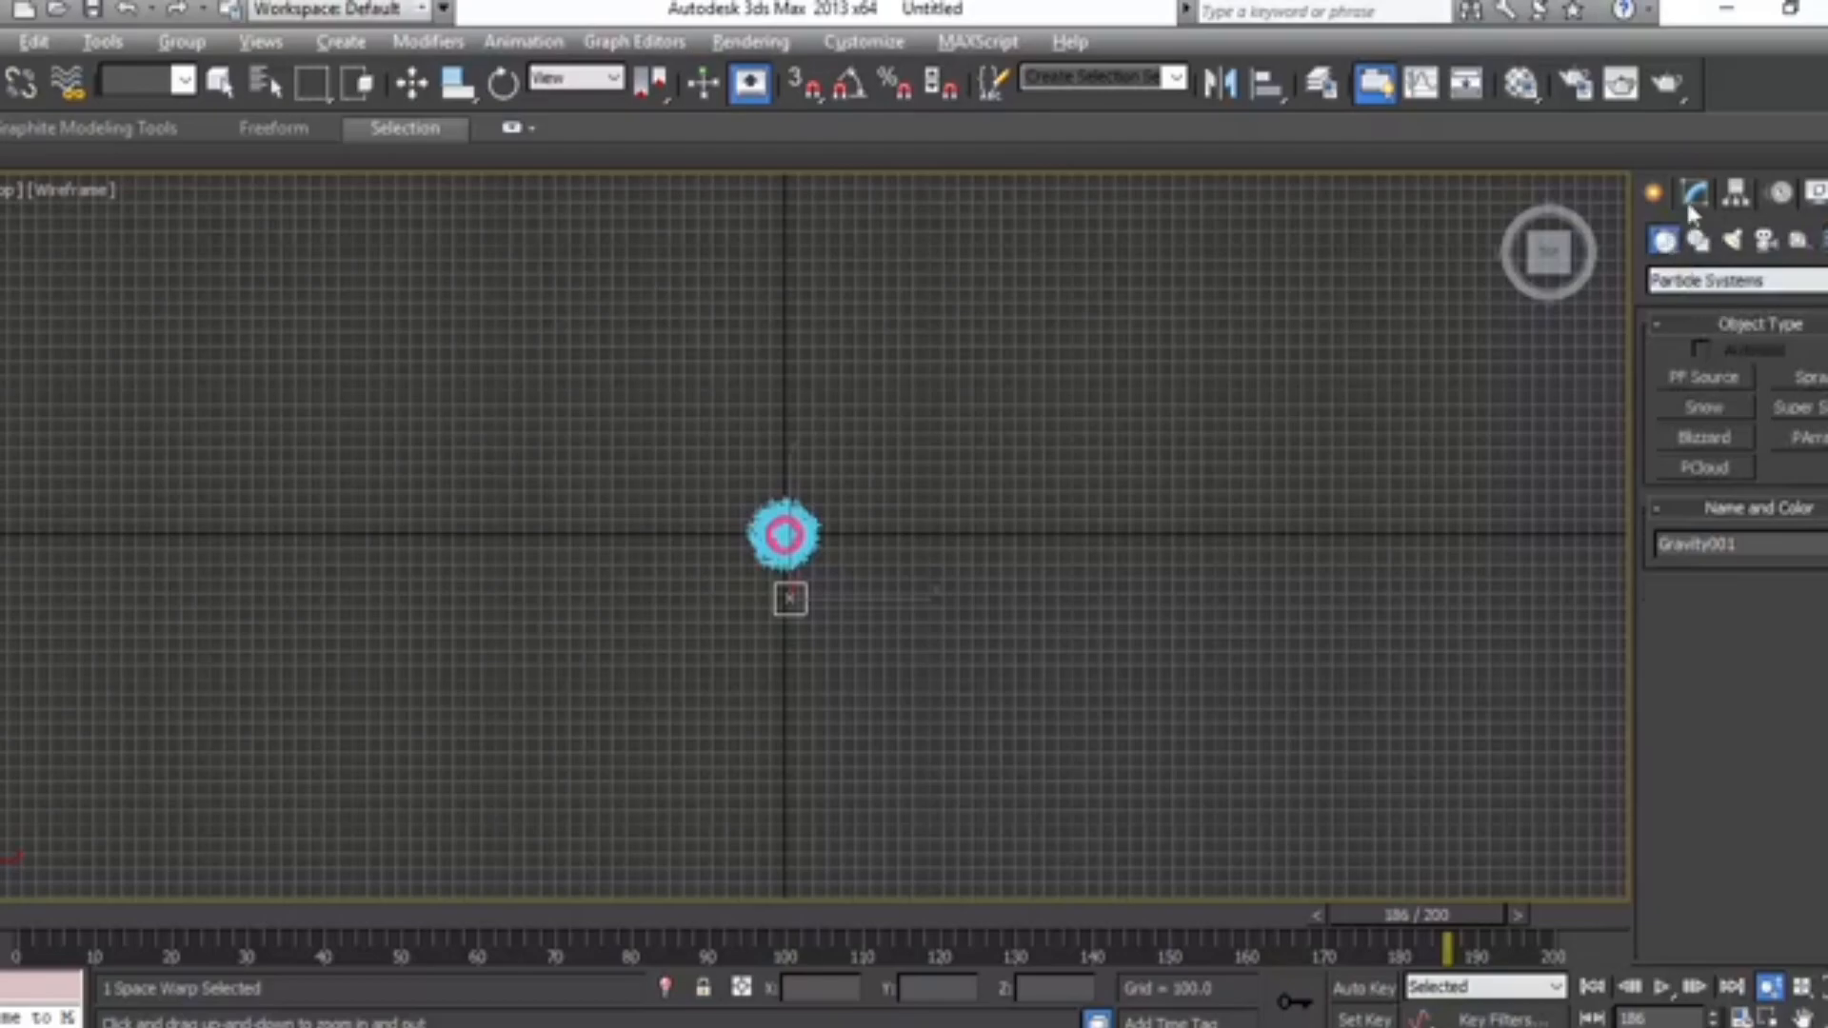
{"action": "left_click", "coordinate": [1678, 284]}
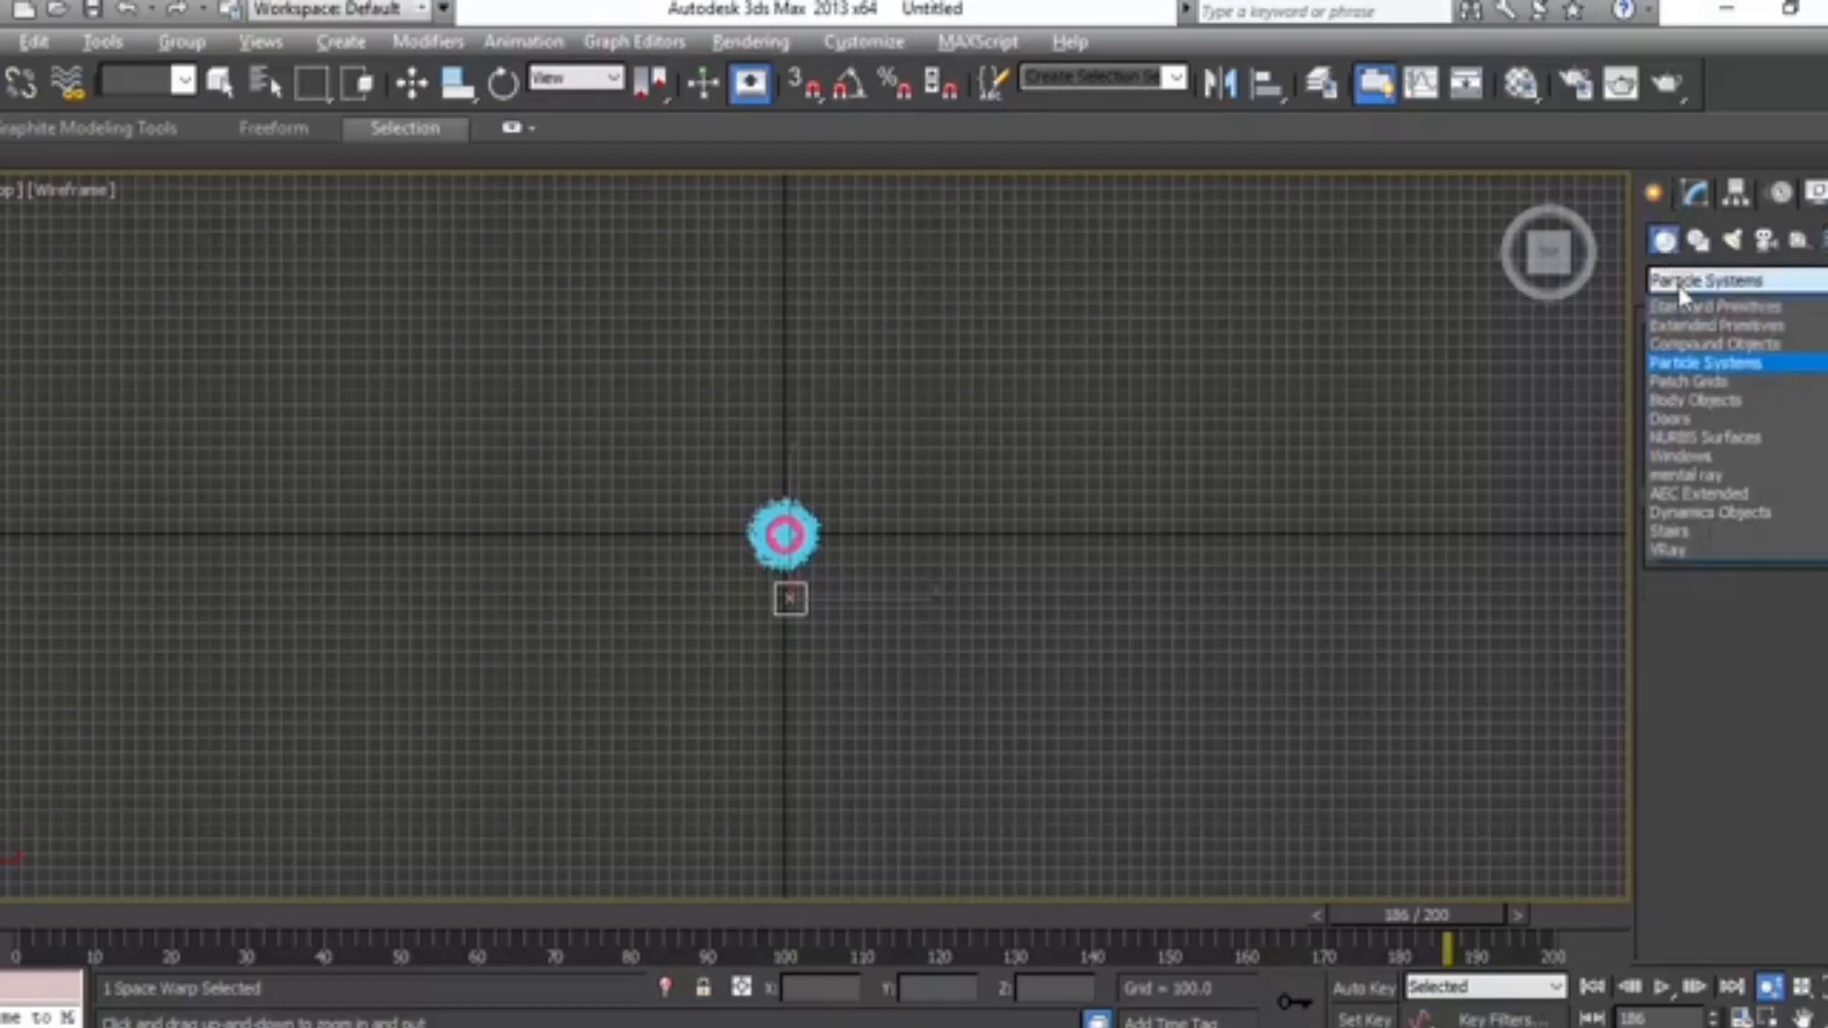
{"action": "left_click", "coordinate": [1681, 306]}
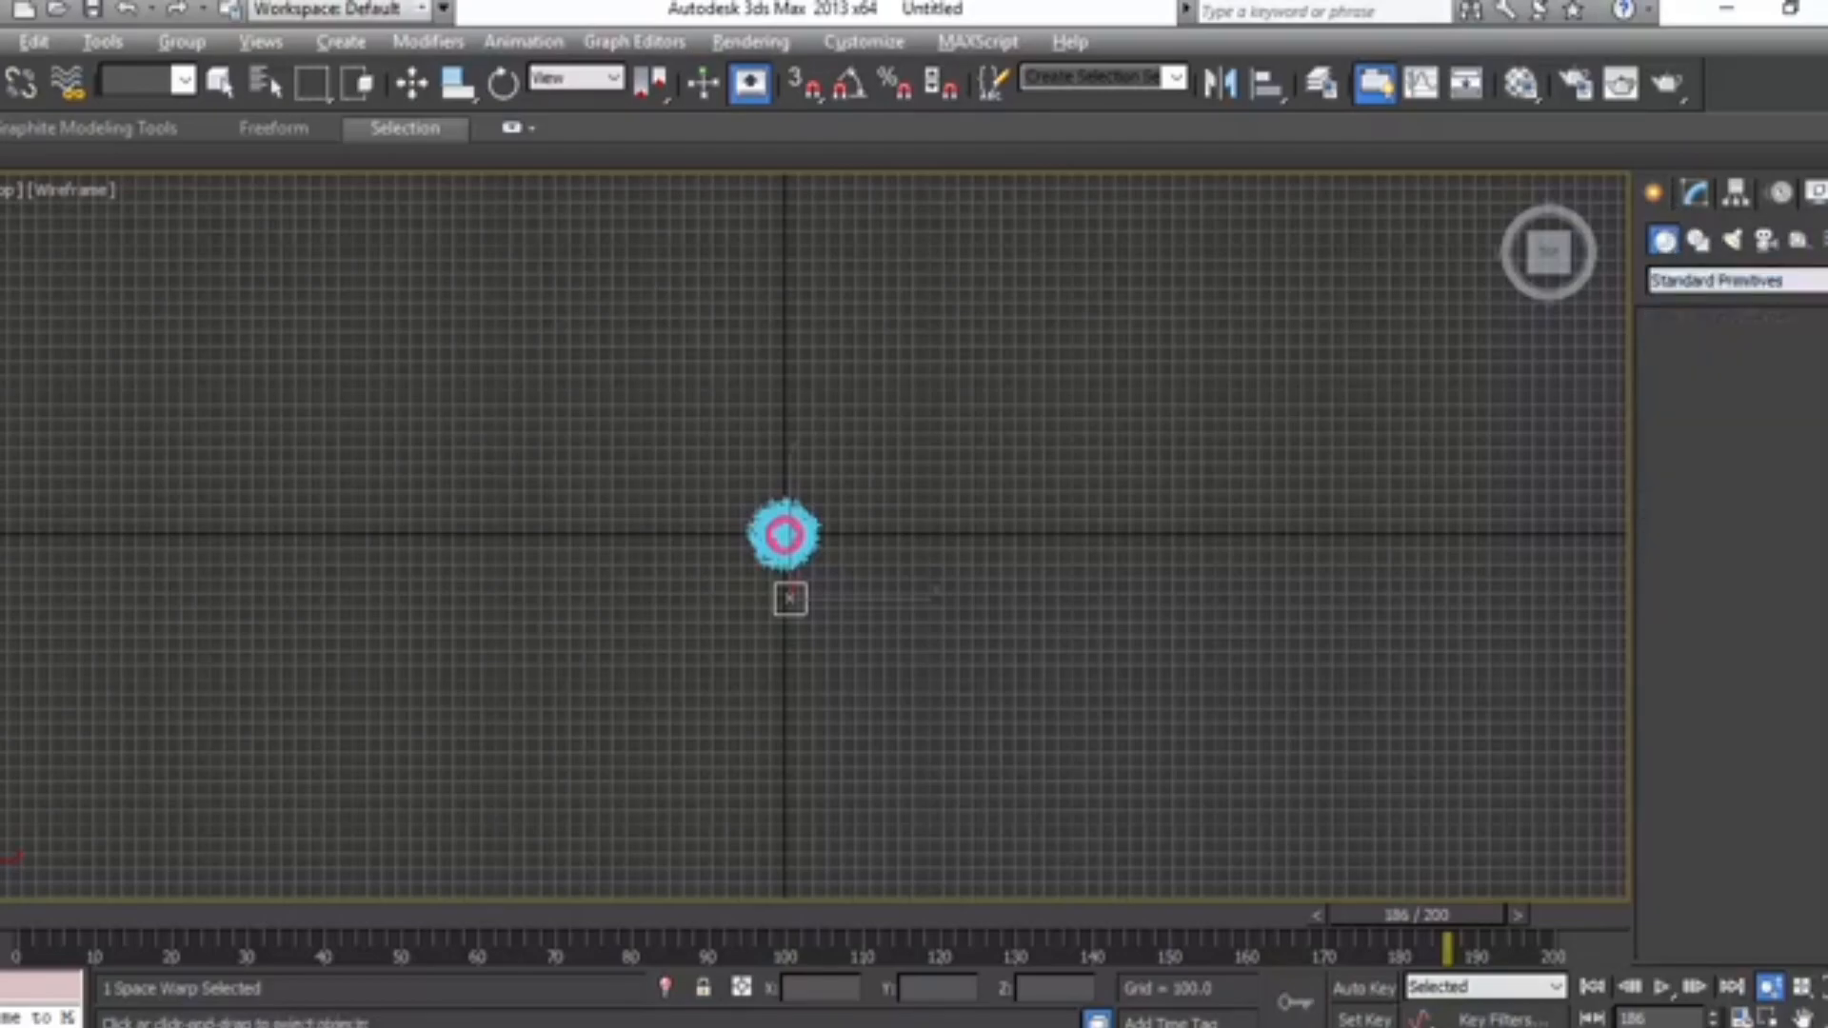
{"action": "left_click", "coordinate": [1800, 498]}
{"action": "left_click_drag", "start_coordinate": [259, 201], "coordinate": [1366, 903]}
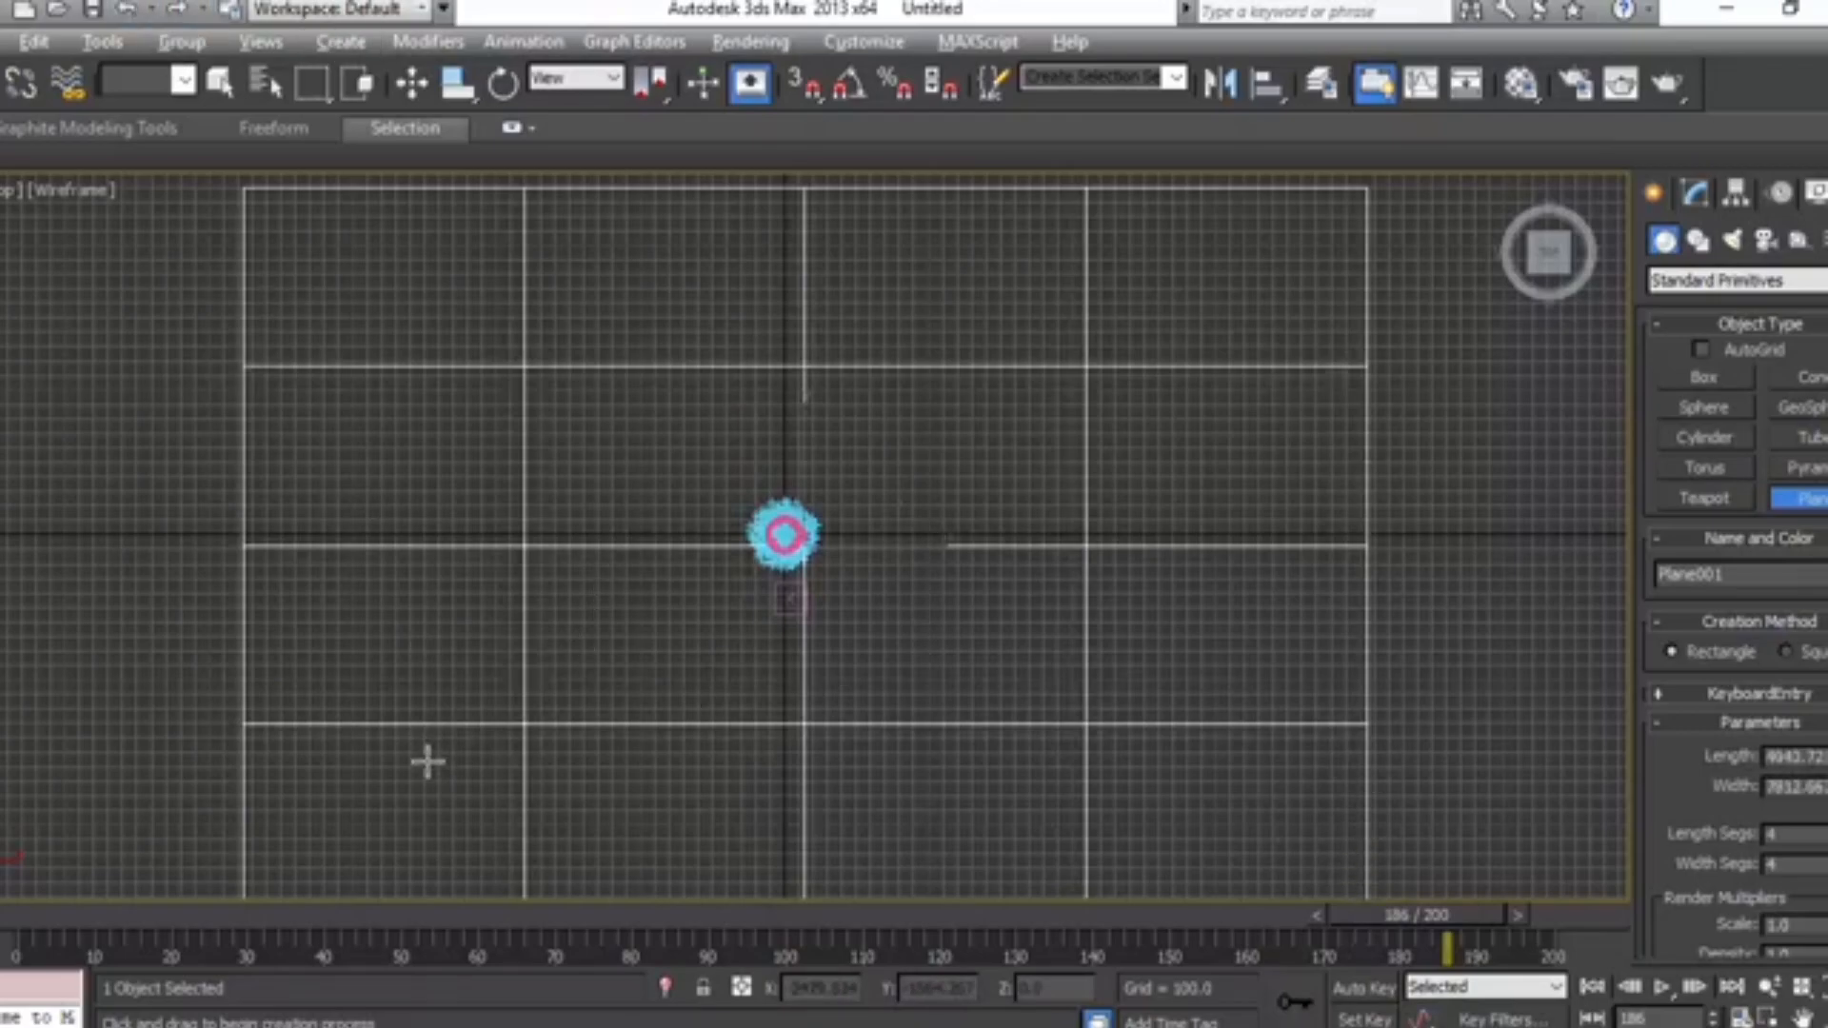
Step: Move the ground plane down beneath the fountain in the Perspective view, to a Z position of about -17.6
{"action": "key", "text": "alt+w"}
{"action": "mouse_move", "coordinate": [1113, 817]}
{"action": "middle_mouse_down"}
{"action": "mouse_move", "coordinate": [1086, 764]}
{"action": "mouse_move", "coordinate": [1098, 790]}
{"action": "middle_mouse_up"}
{"action": "key", "text": "alt+w"}
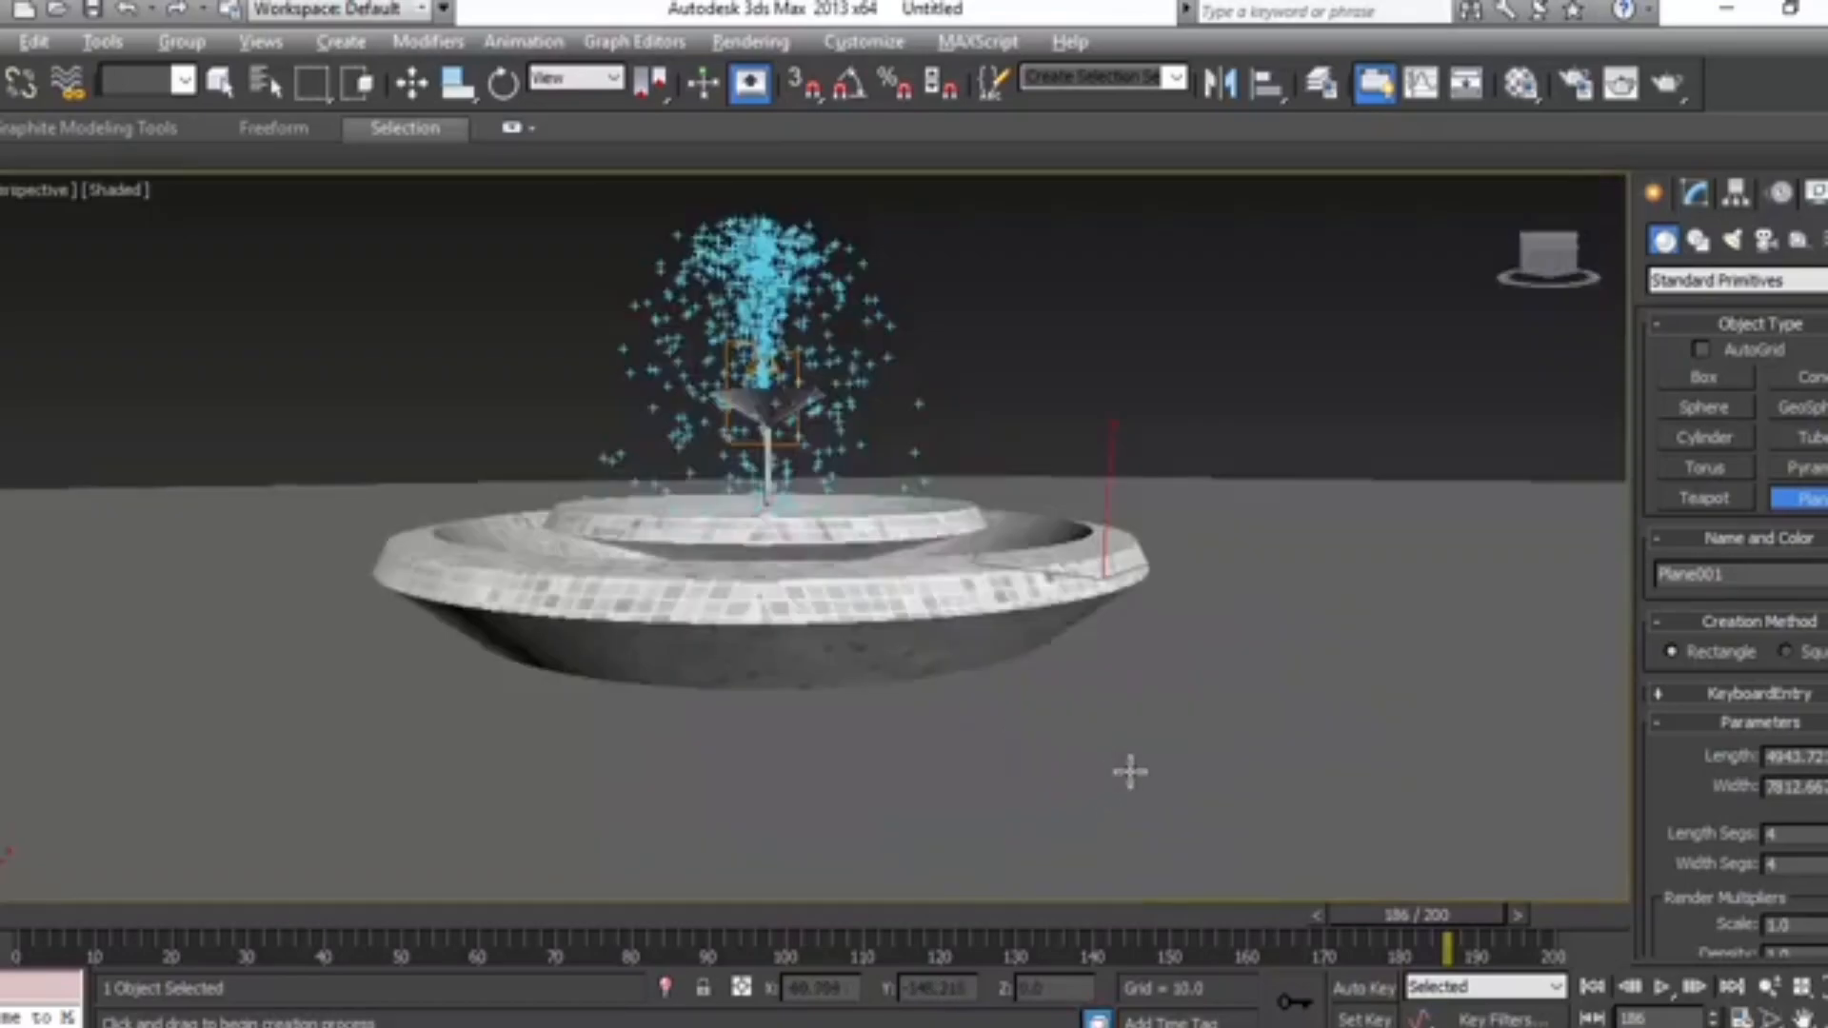
{"action": "left_click", "coordinate": [410, 93]}
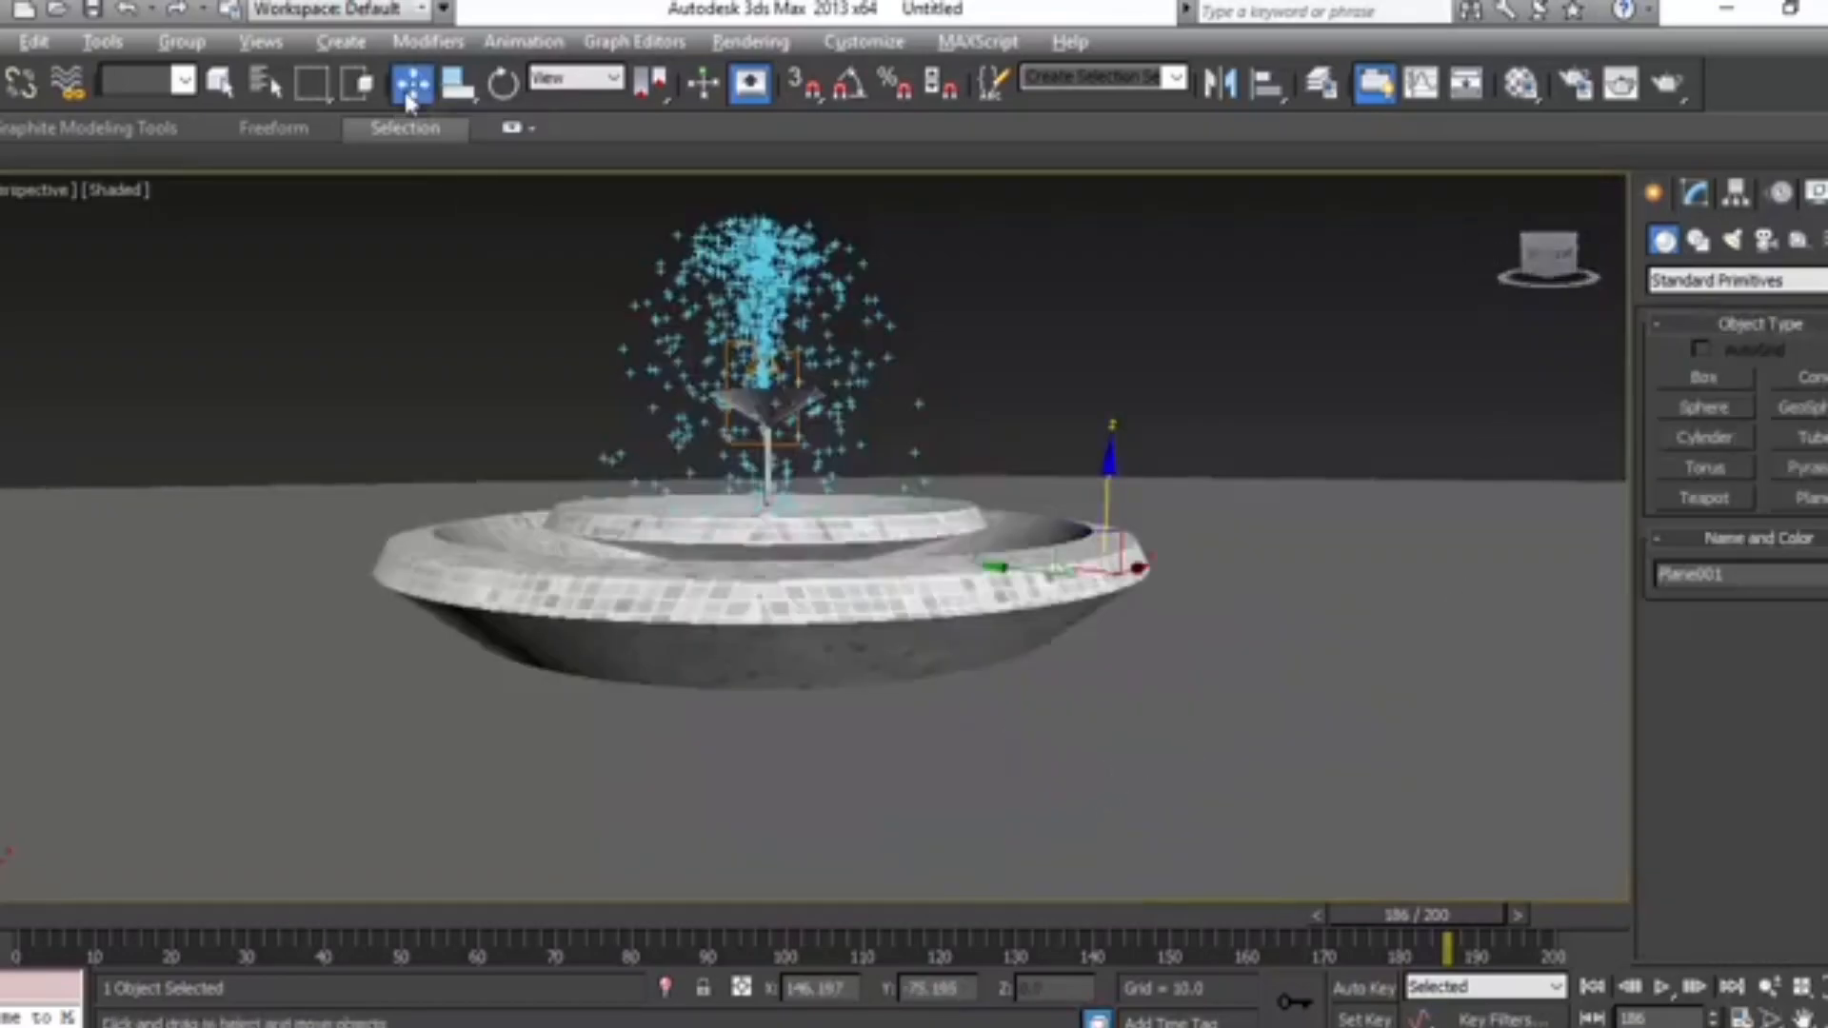
{"action": "left_click_drag", "start_coordinate": [1524, 285], "coordinate": [1528, 257]}
{"action": "left_click_drag", "start_coordinate": [1163, 511], "coordinate": [1183, 563]}
{"action": "left_click_drag", "start_coordinate": [1563, 269], "coordinate": [1557, 293]}
{"action": "middle_click_drag", "start_coordinate": [1234, 749], "coordinate": [1232, 736]}
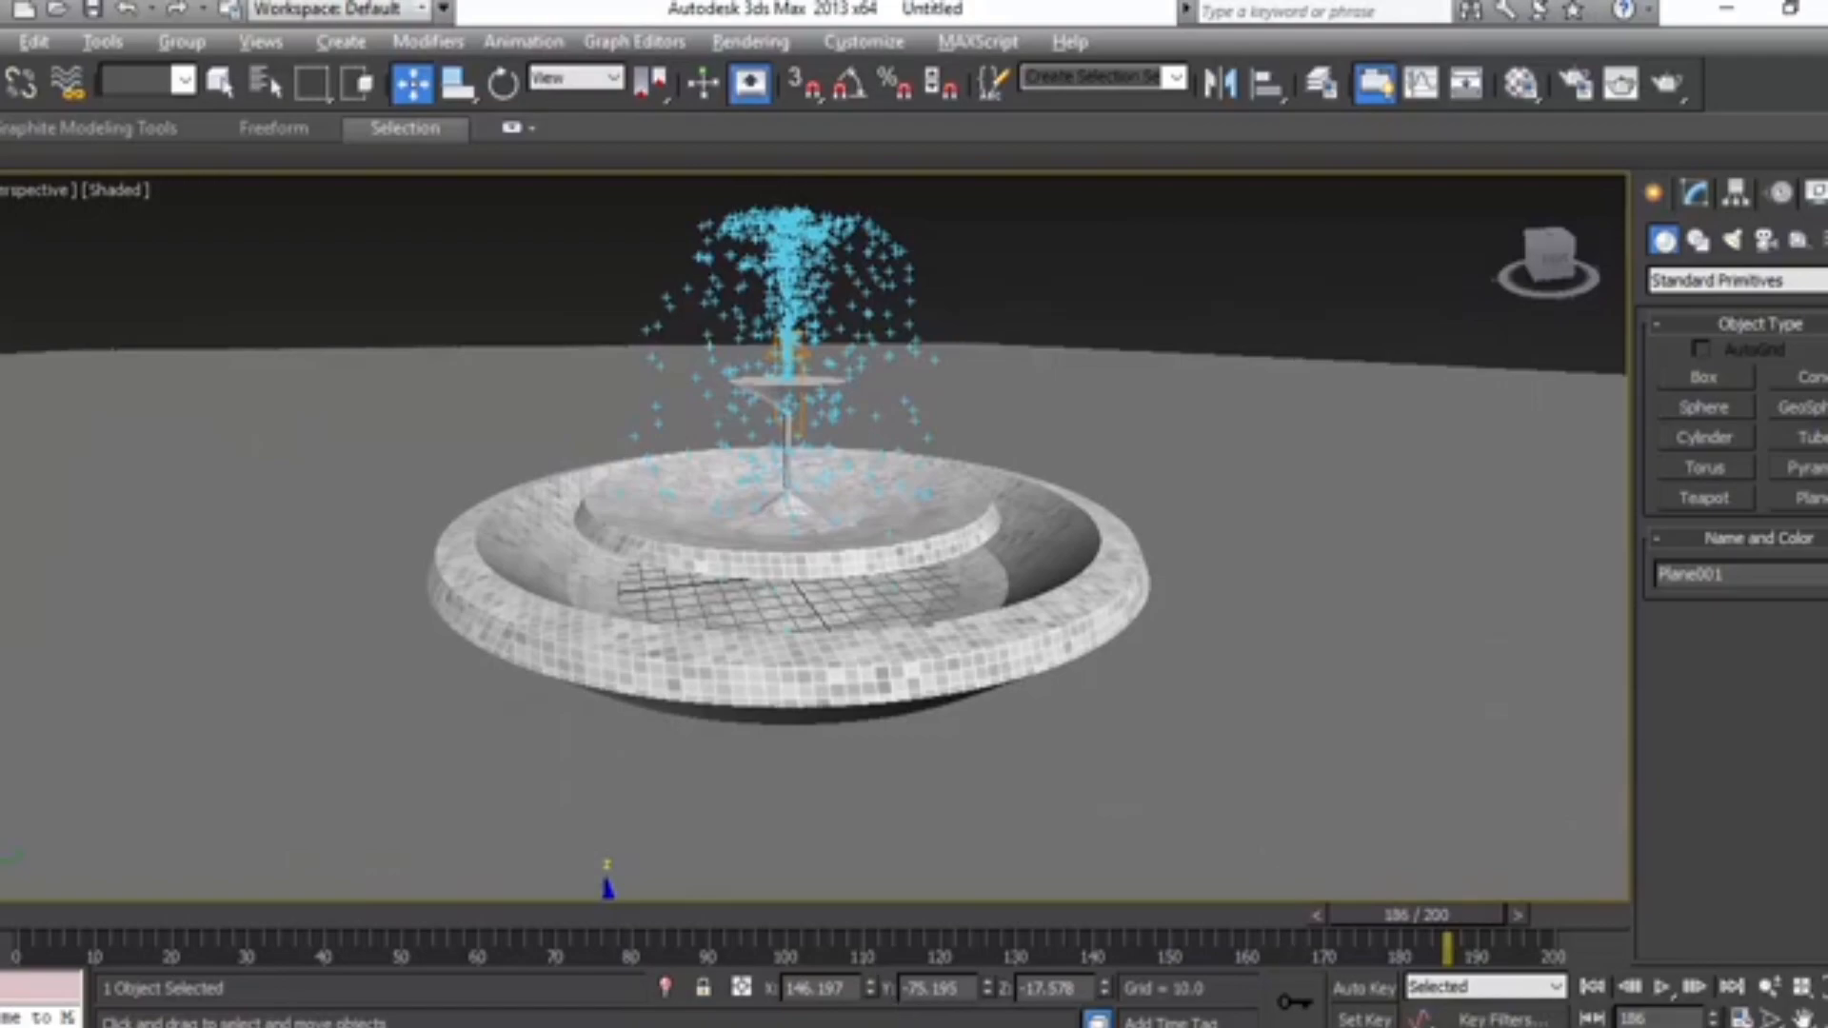
Step: Switch to the Textures folder in File Explorer and apply the pink-and-black terrazzo masonry flooring image to the ground plane
{"action": "key", "text": "alt+Tab"}
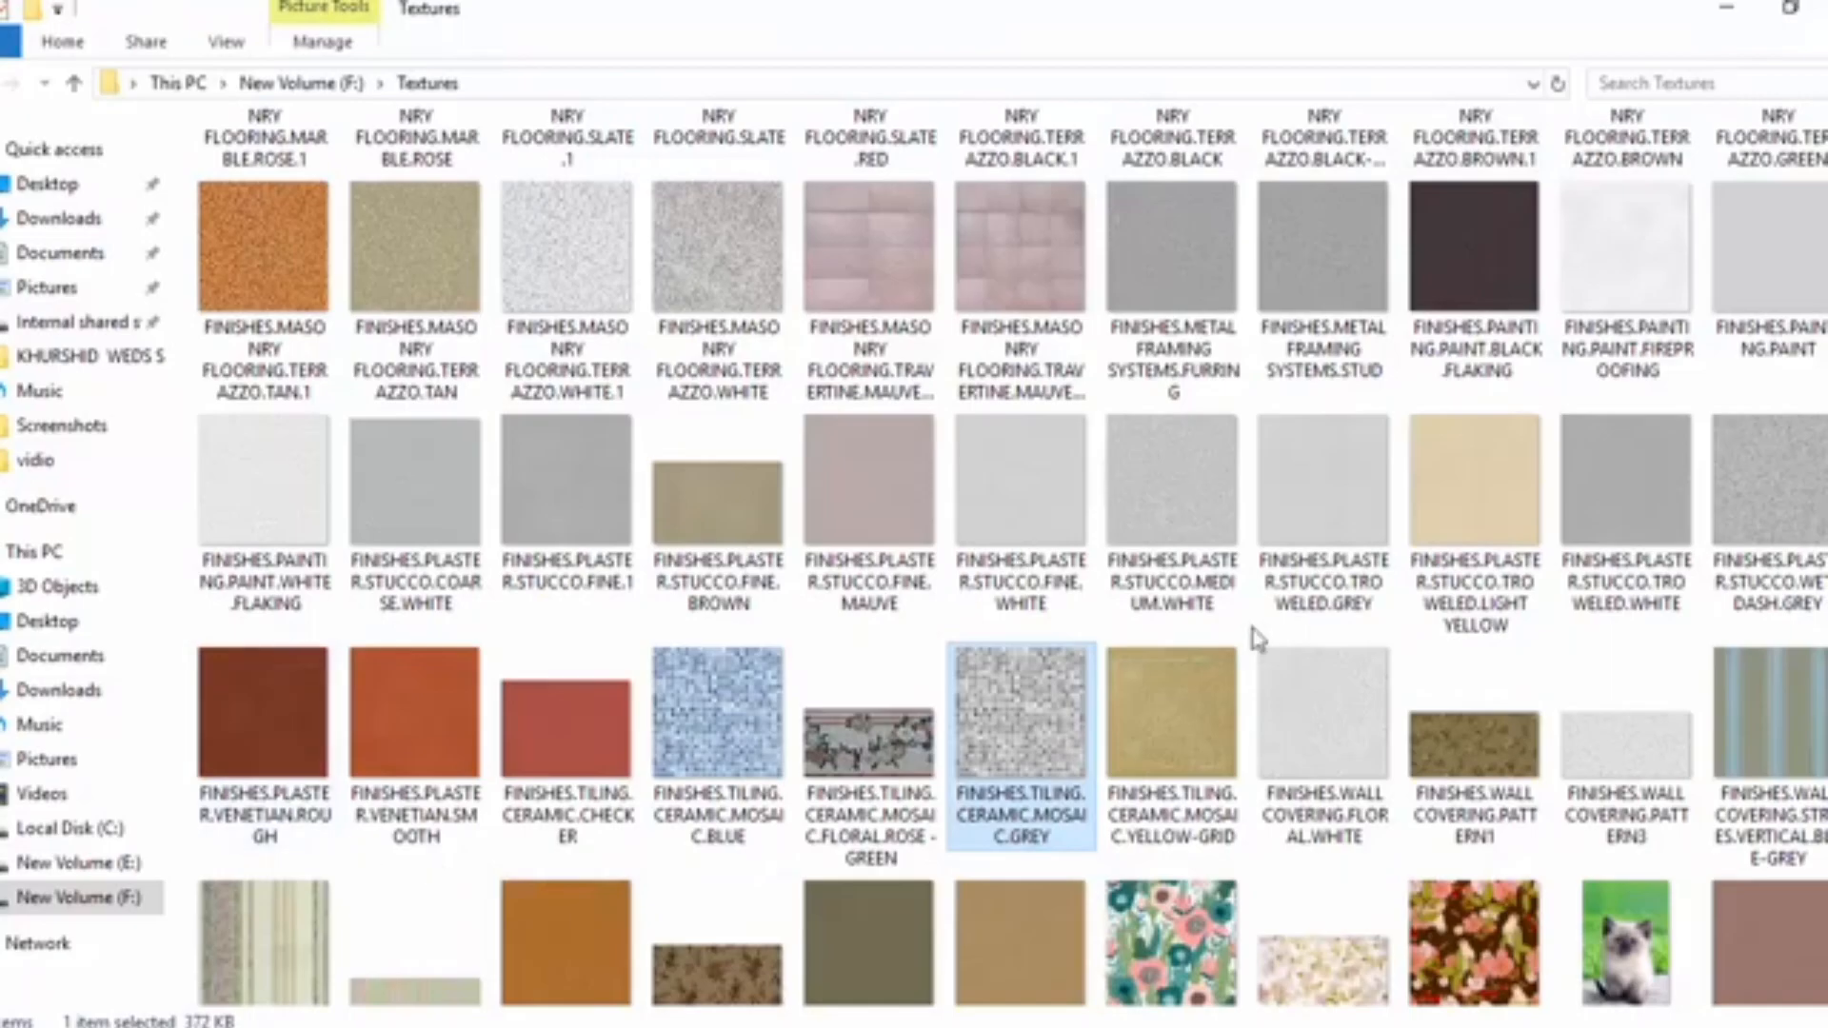
{"action": "scroll", "coordinate": [1609, 405], "scroll_direction": "down", "scroll_amount": 15}
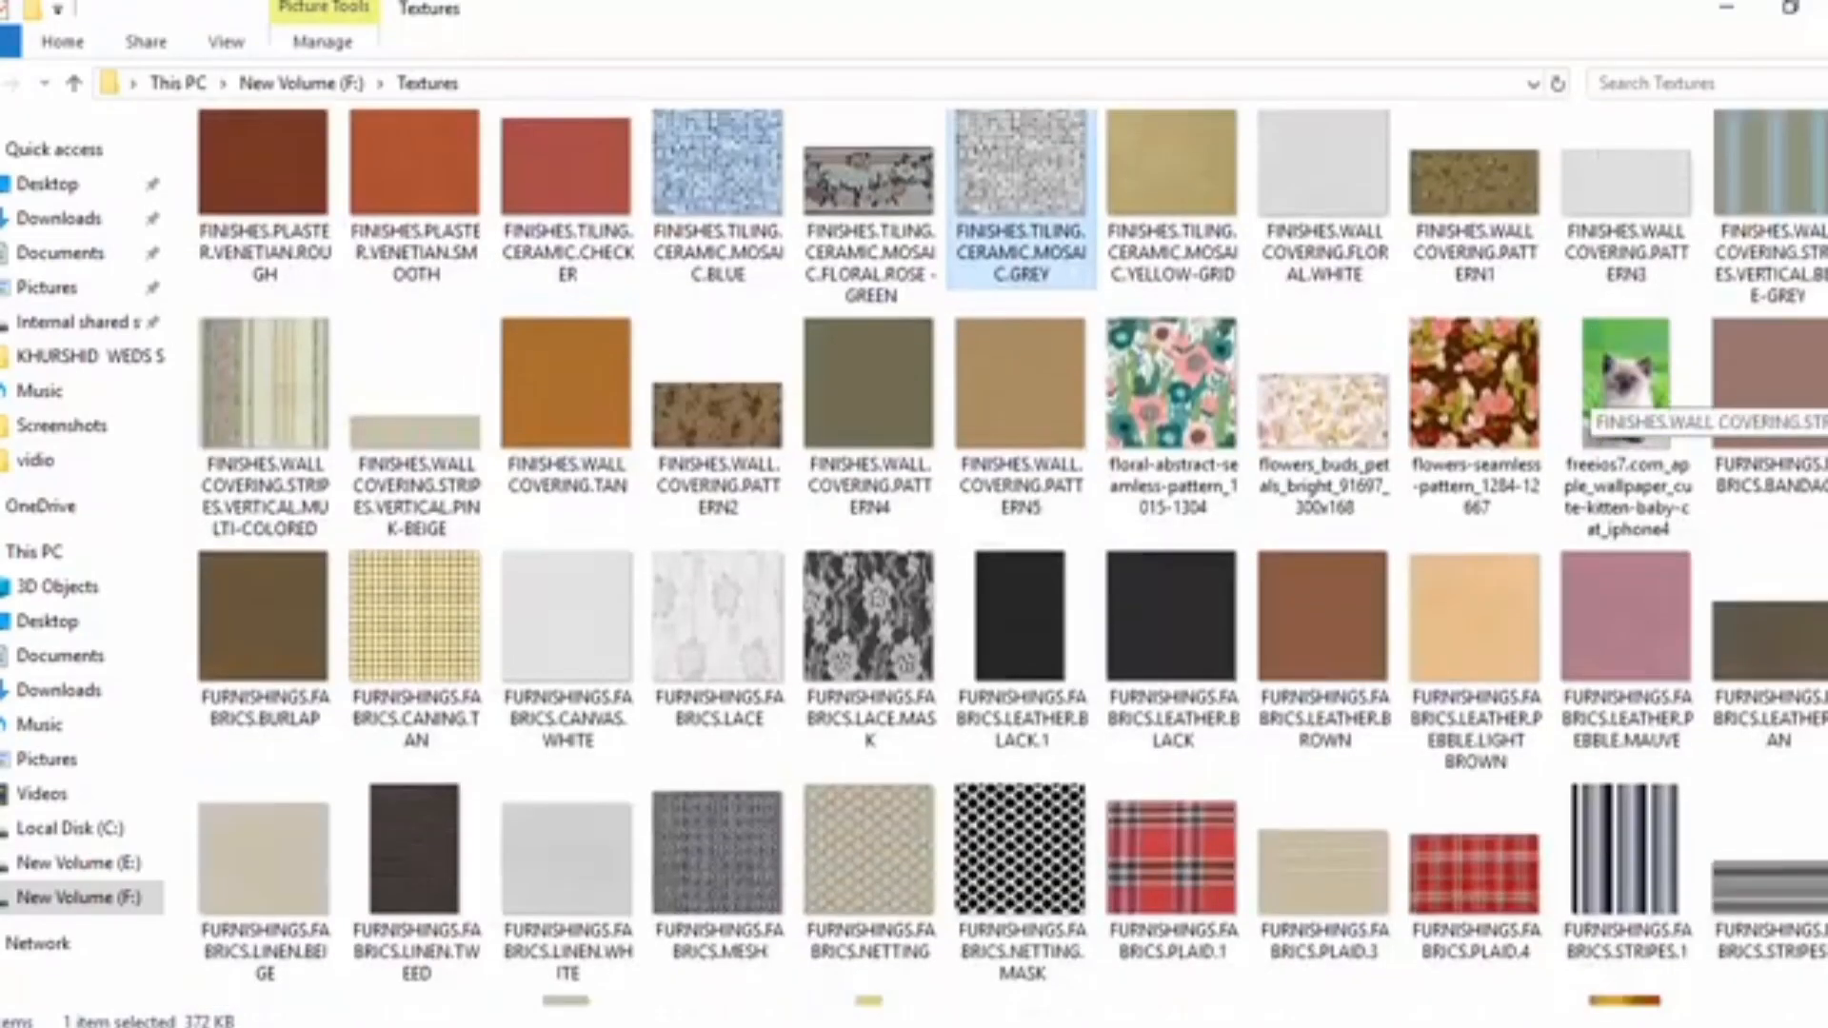
{"action": "scroll", "coordinate": [1609, 405], "scroll_direction": "down", "scroll_amount": 10}
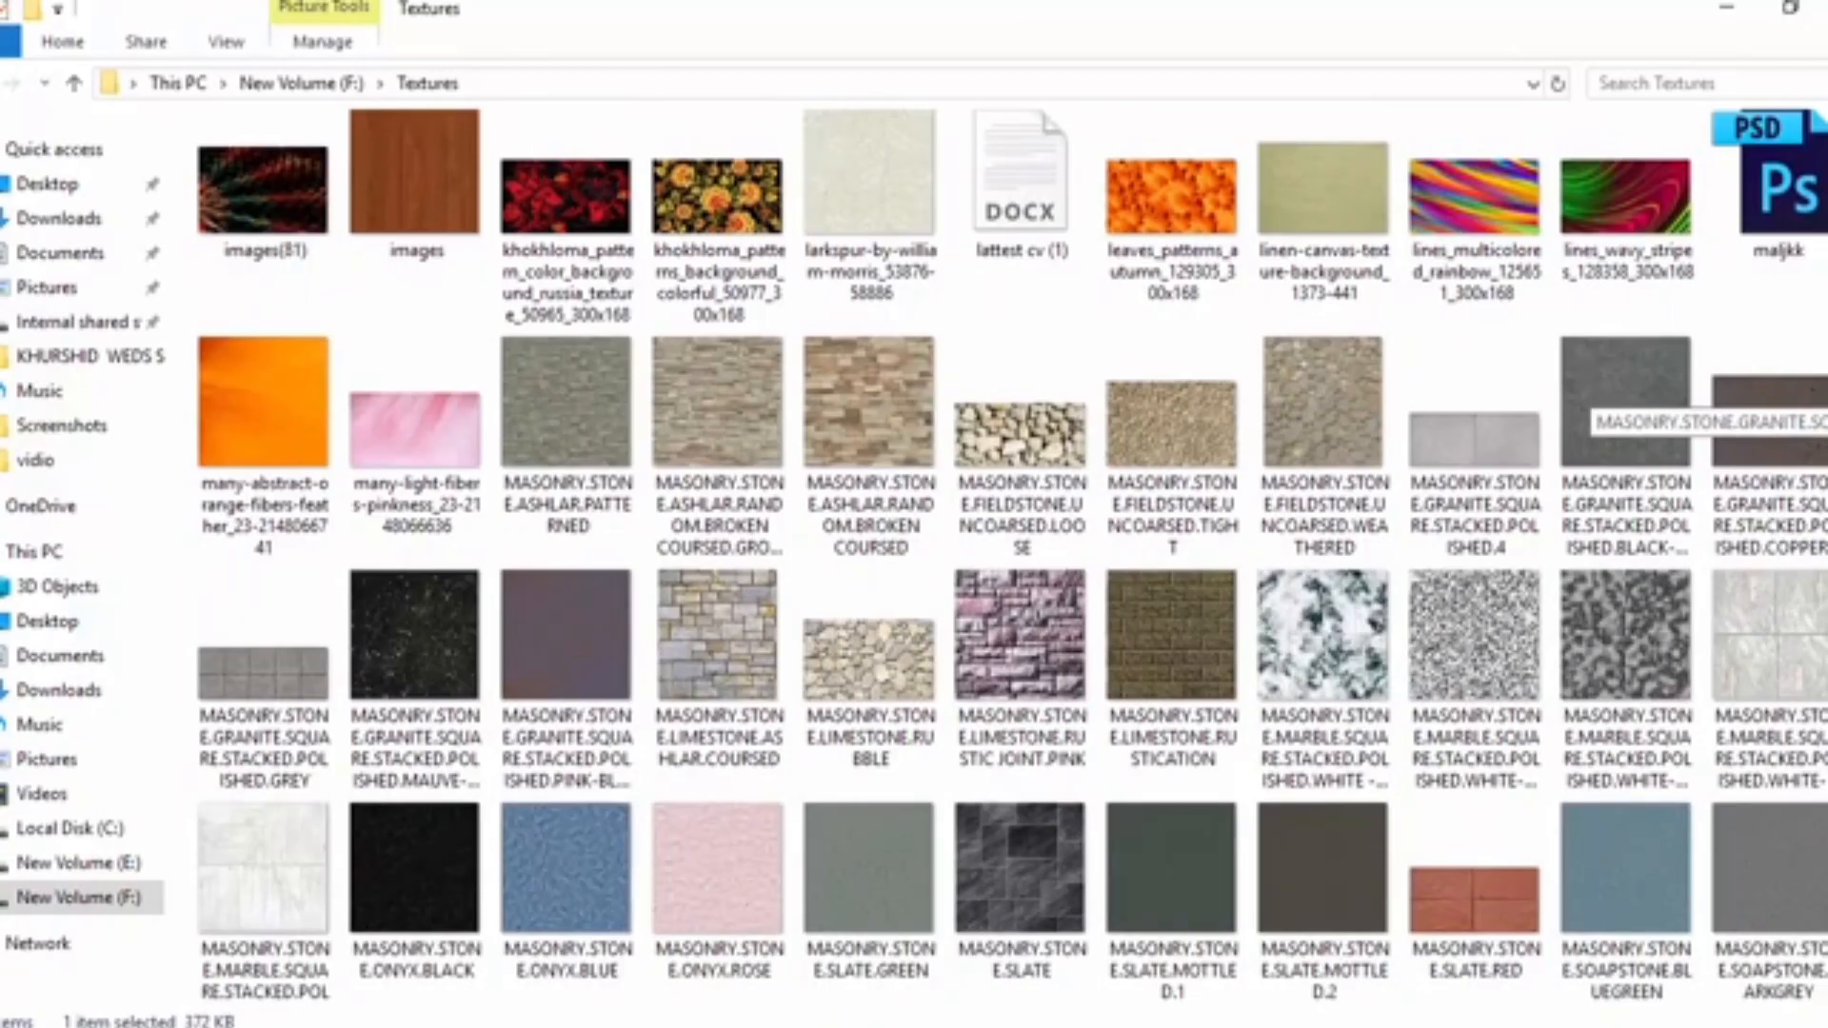
{"action": "scroll", "coordinate": [1609, 405], "scroll_direction": "down", "scroll_amount": 10}
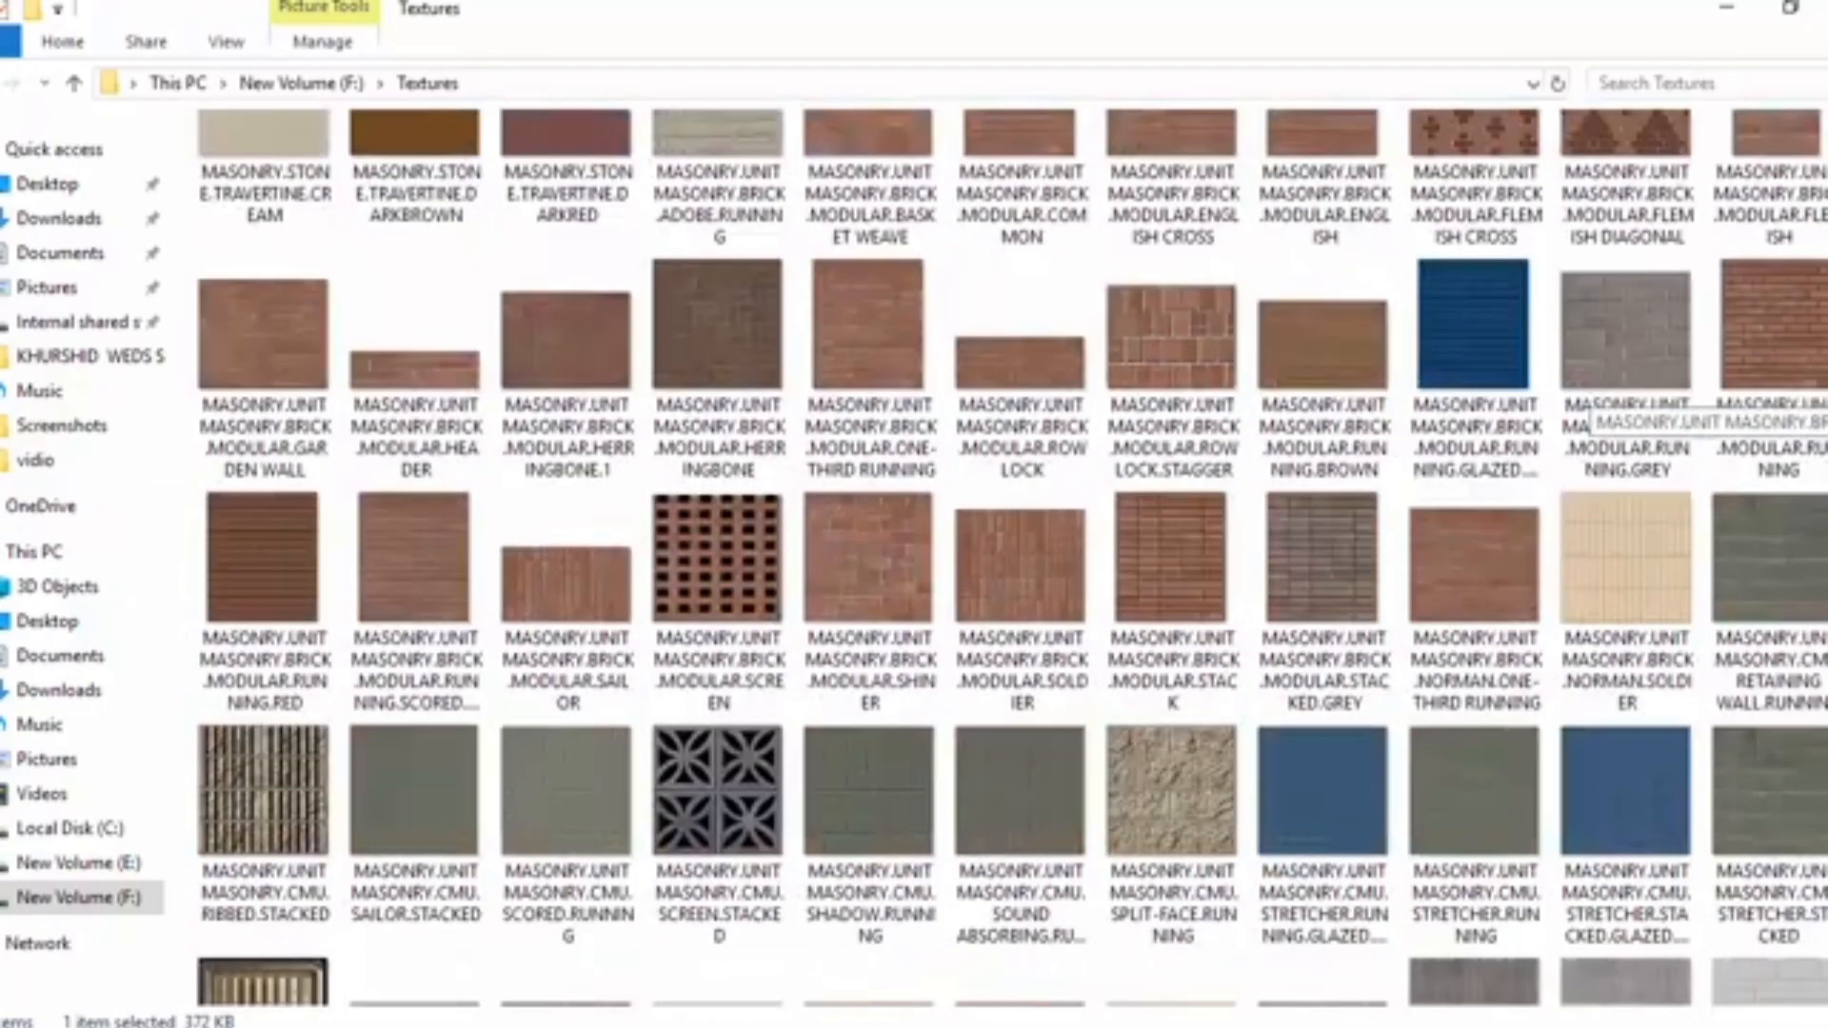
{"action": "scroll", "coordinate": [1609, 405], "scroll_direction": "up", "scroll_amount": 20}
{"action": "scroll", "coordinate": [1609, 405], "scroll_direction": "up", "scroll_amount": 8}
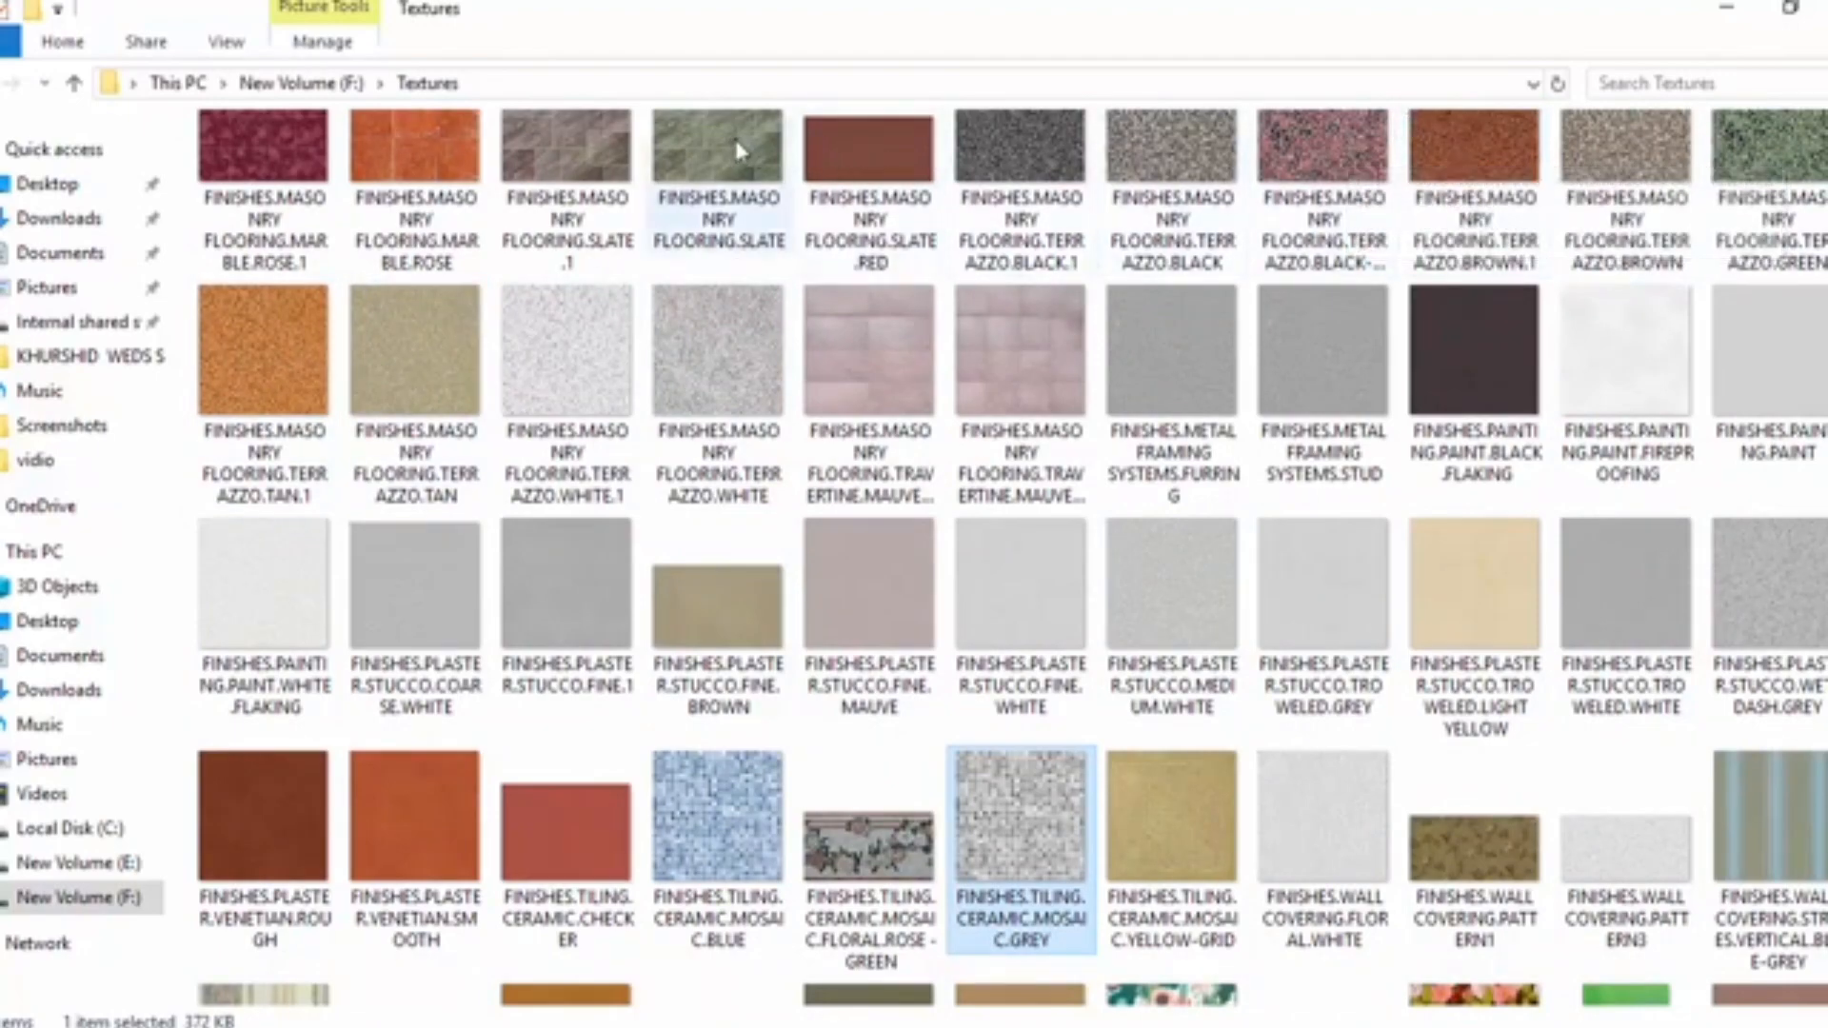
{"action": "left_click", "coordinate": [1304, 153]}
{"action": "left_click_drag", "start_coordinate": [1299, 141], "coordinate": [1152, 857]}
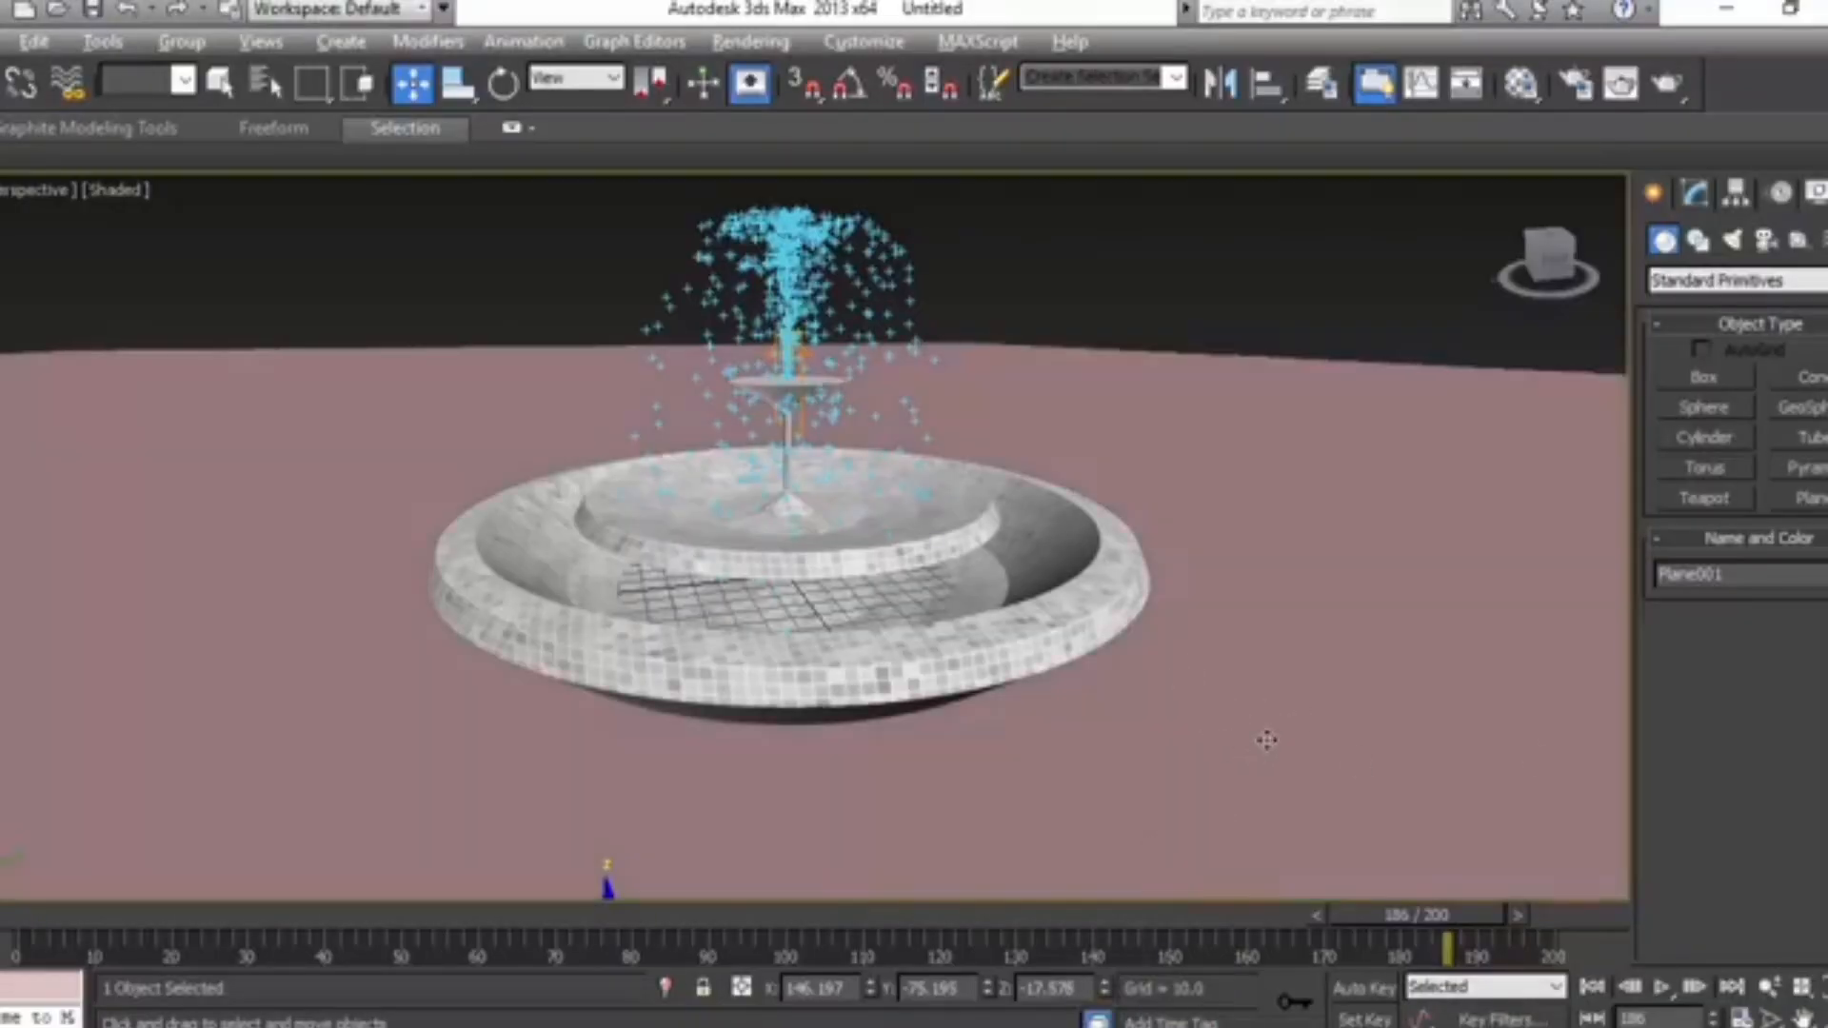
Step: Add a UVW Map modifier to the ground plane and turn off Real-World Map Size
{"action": "left_click", "coordinate": [1700, 195]}
{"action": "left_click", "coordinate": [1711, 275]}
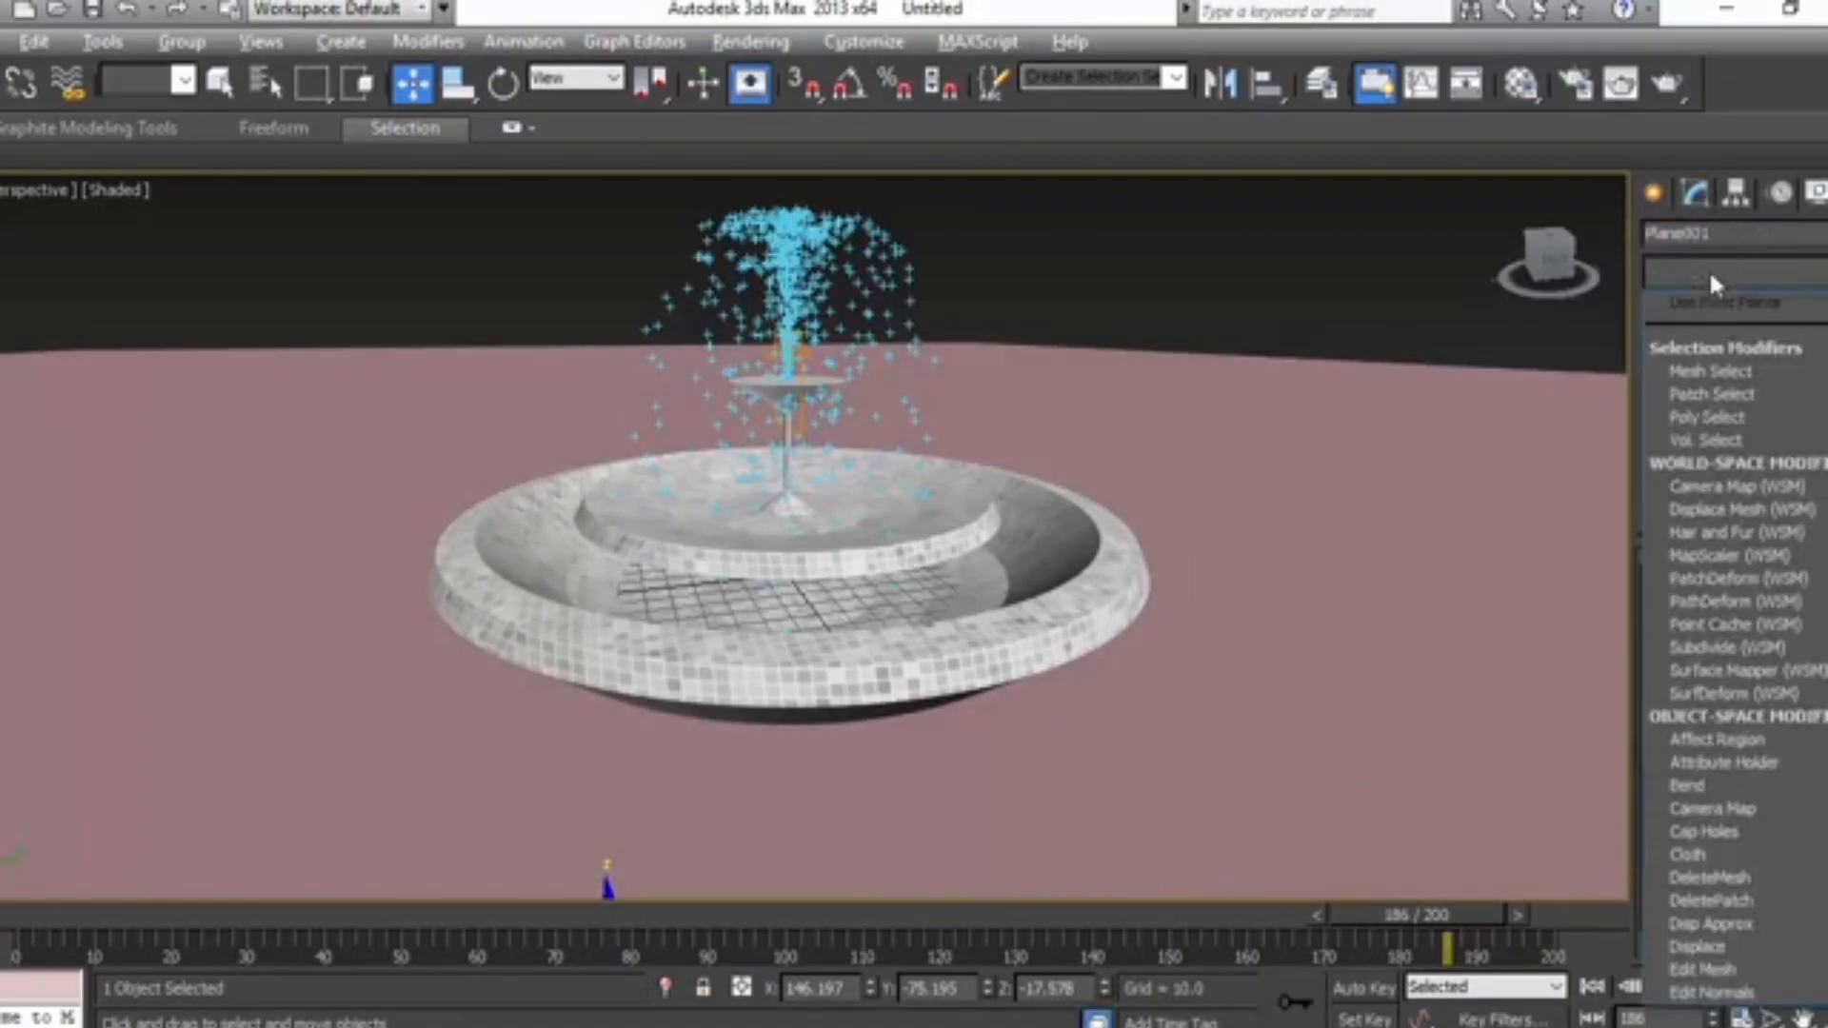
{"action": "key", "text": "u"}
{"action": "key", "text": "u"}
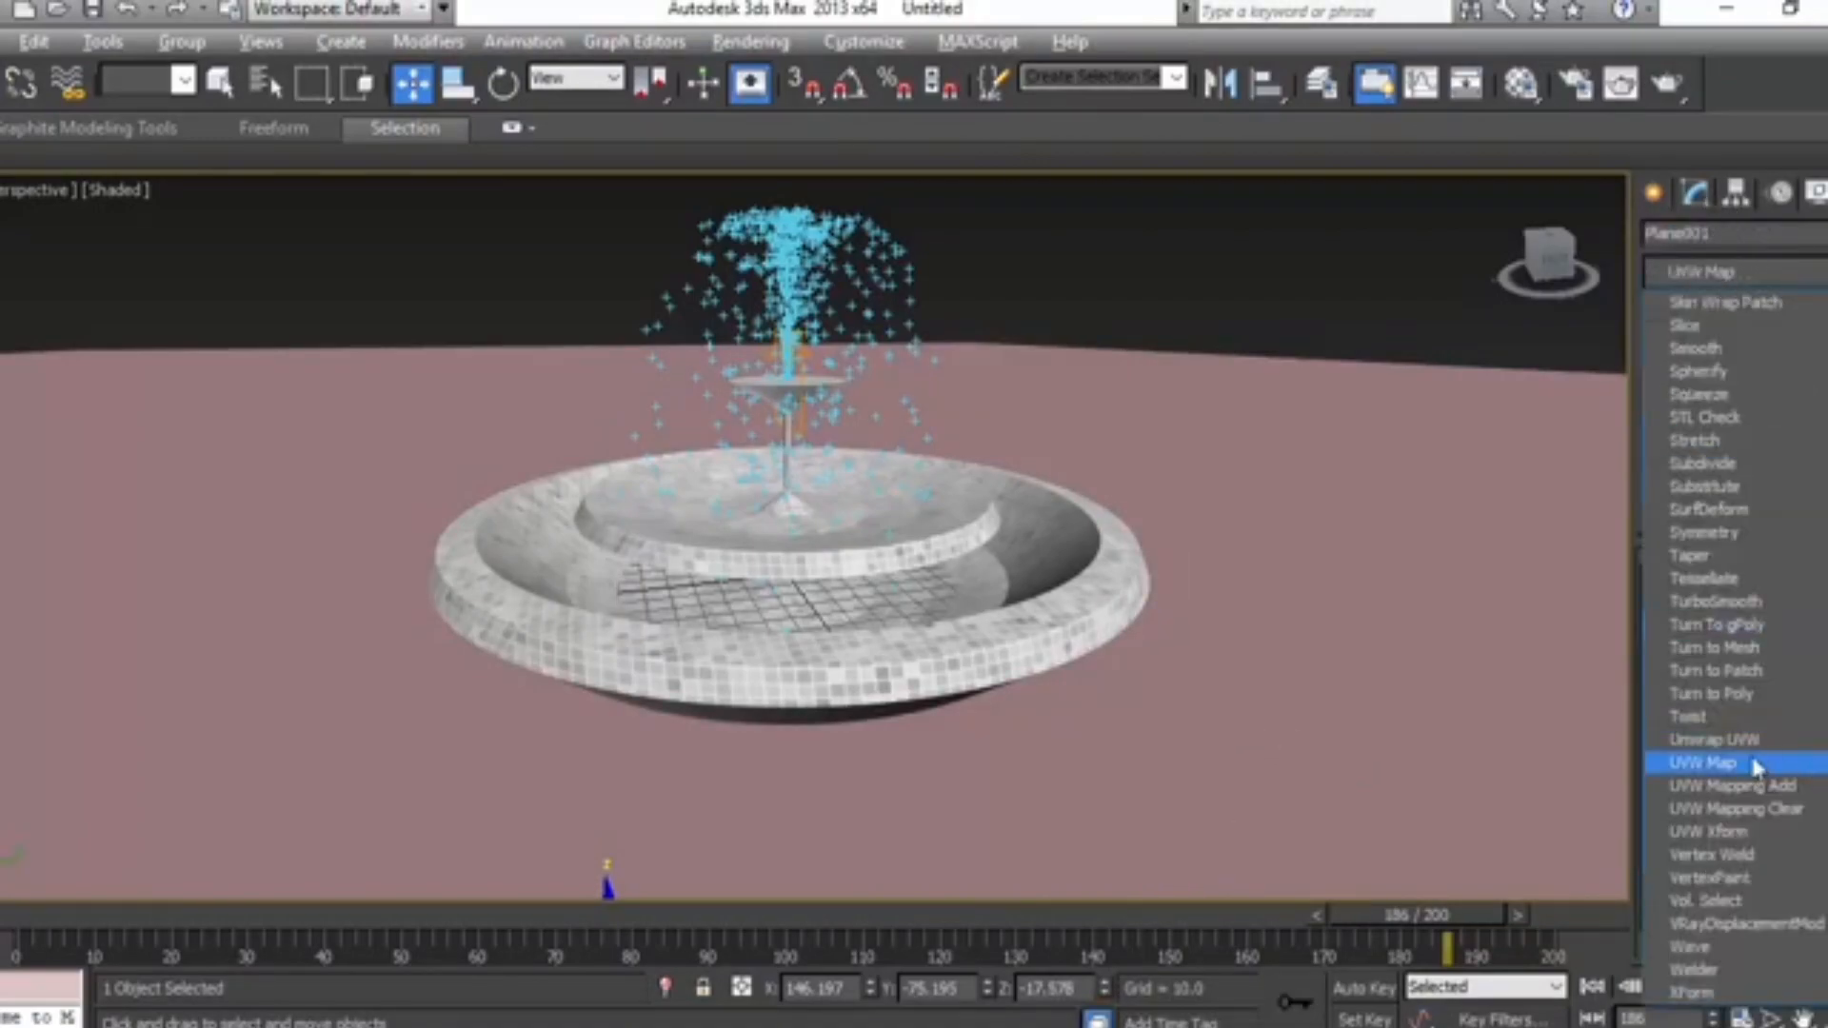
{"action": "left_click", "coordinate": [1755, 768]}
{"action": "scroll", "coordinate": [1726, 804], "scroll_direction": "down", "scroll_amount": 5}
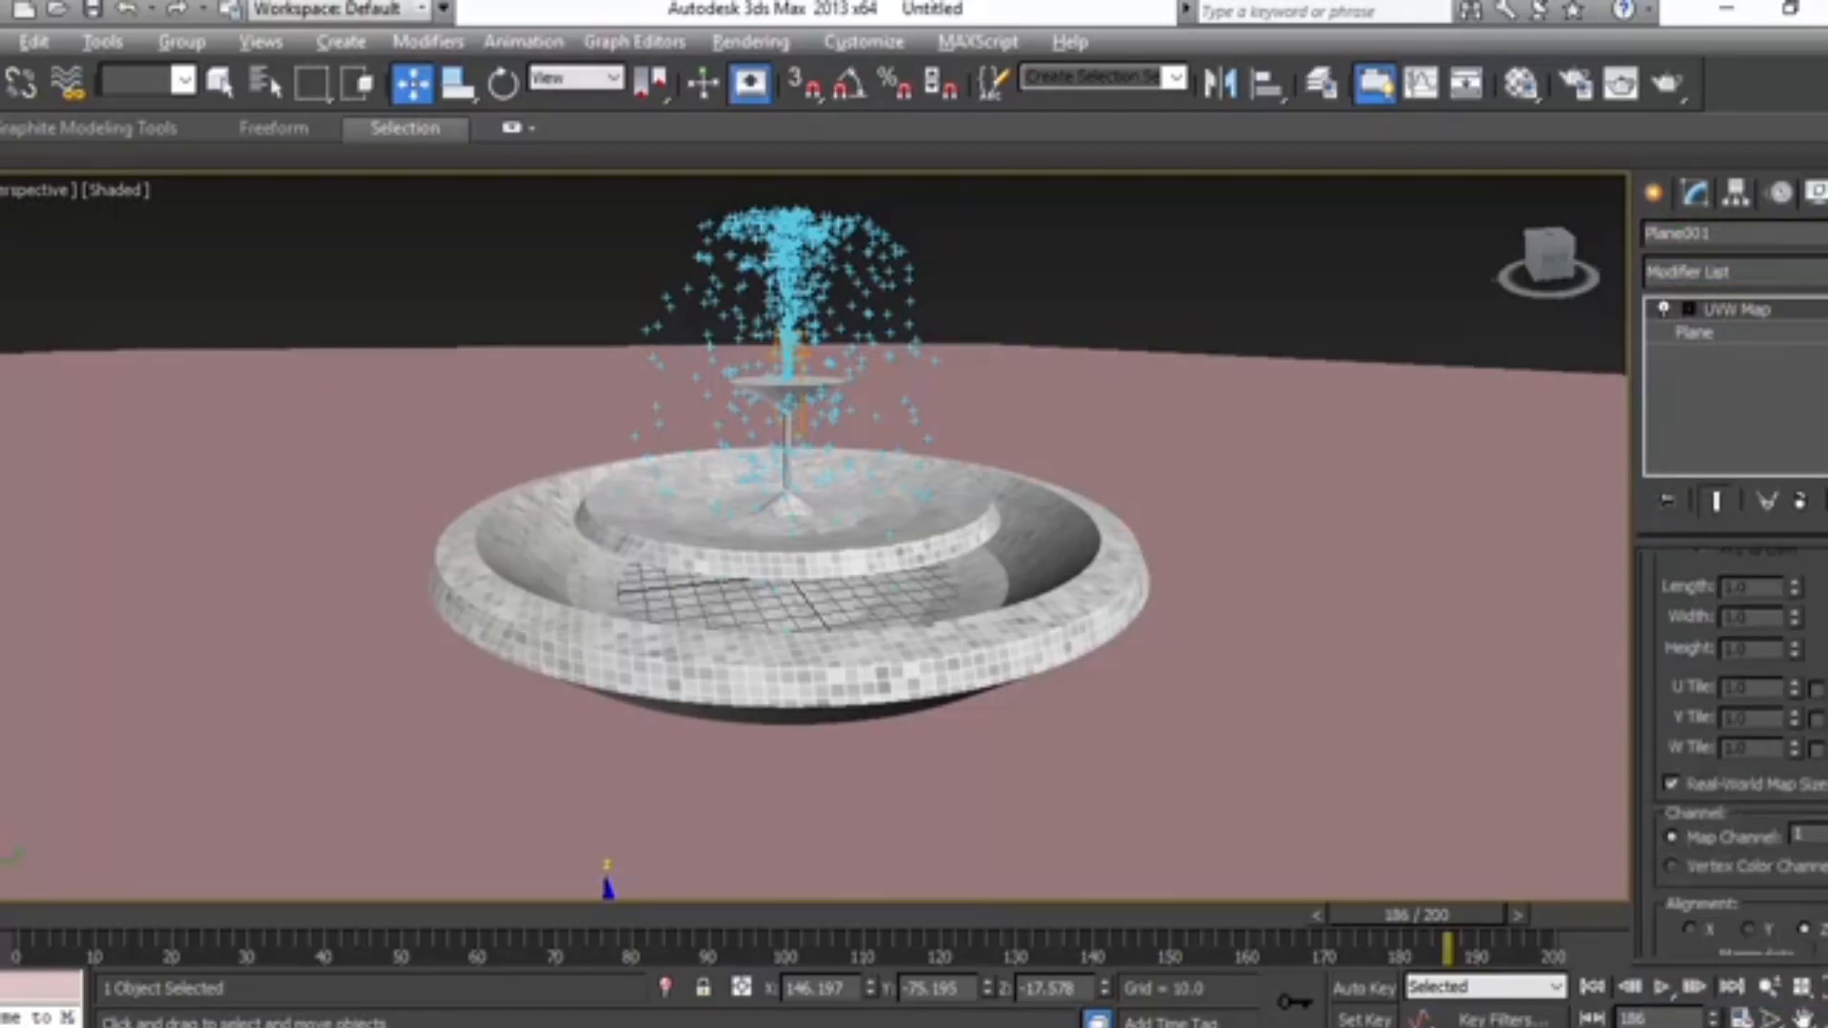
{"action": "left_click", "coordinate": [1674, 783]}
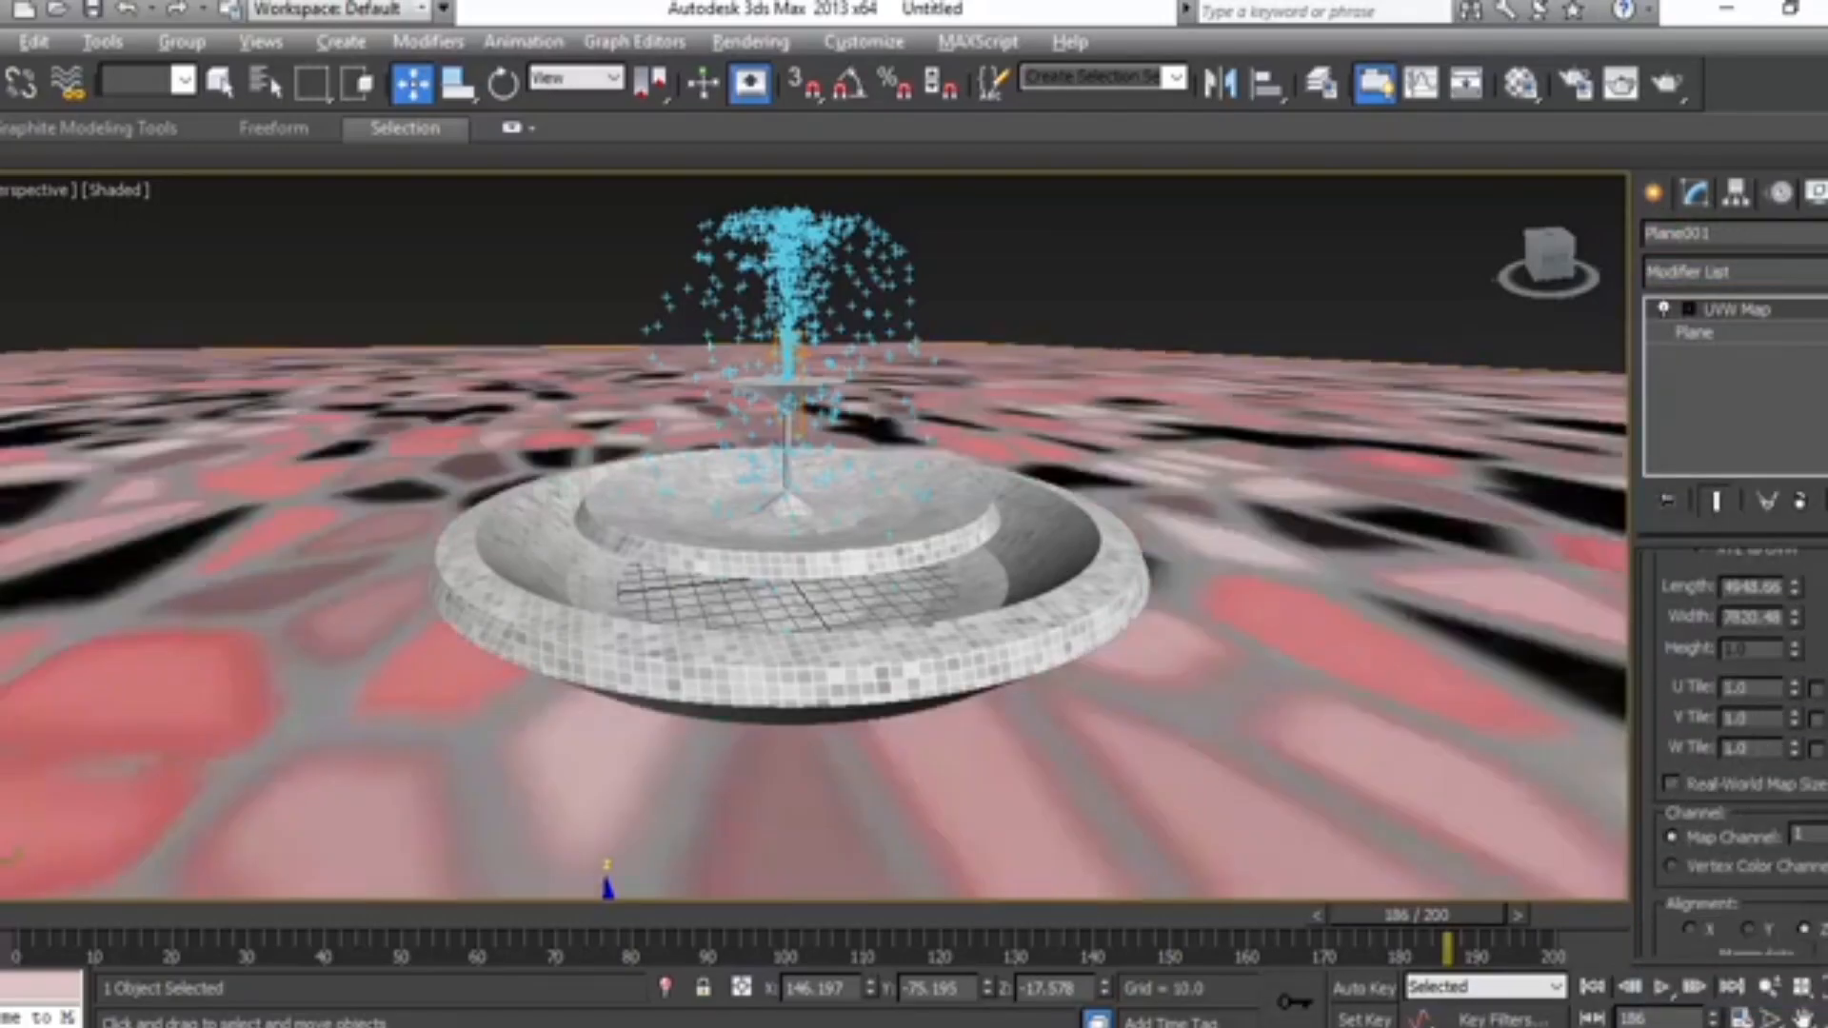
Step: Set the ground plane's UVW mapping length to about 4058 and width to about -2503, and deselect the plane
{"action": "scroll", "coordinate": [1688, 775], "scroll_direction": "up", "scroll_amount": 1}
{"action": "scroll", "coordinate": [1714, 743], "scroll_direction": "up", "scroll_amount": 2}
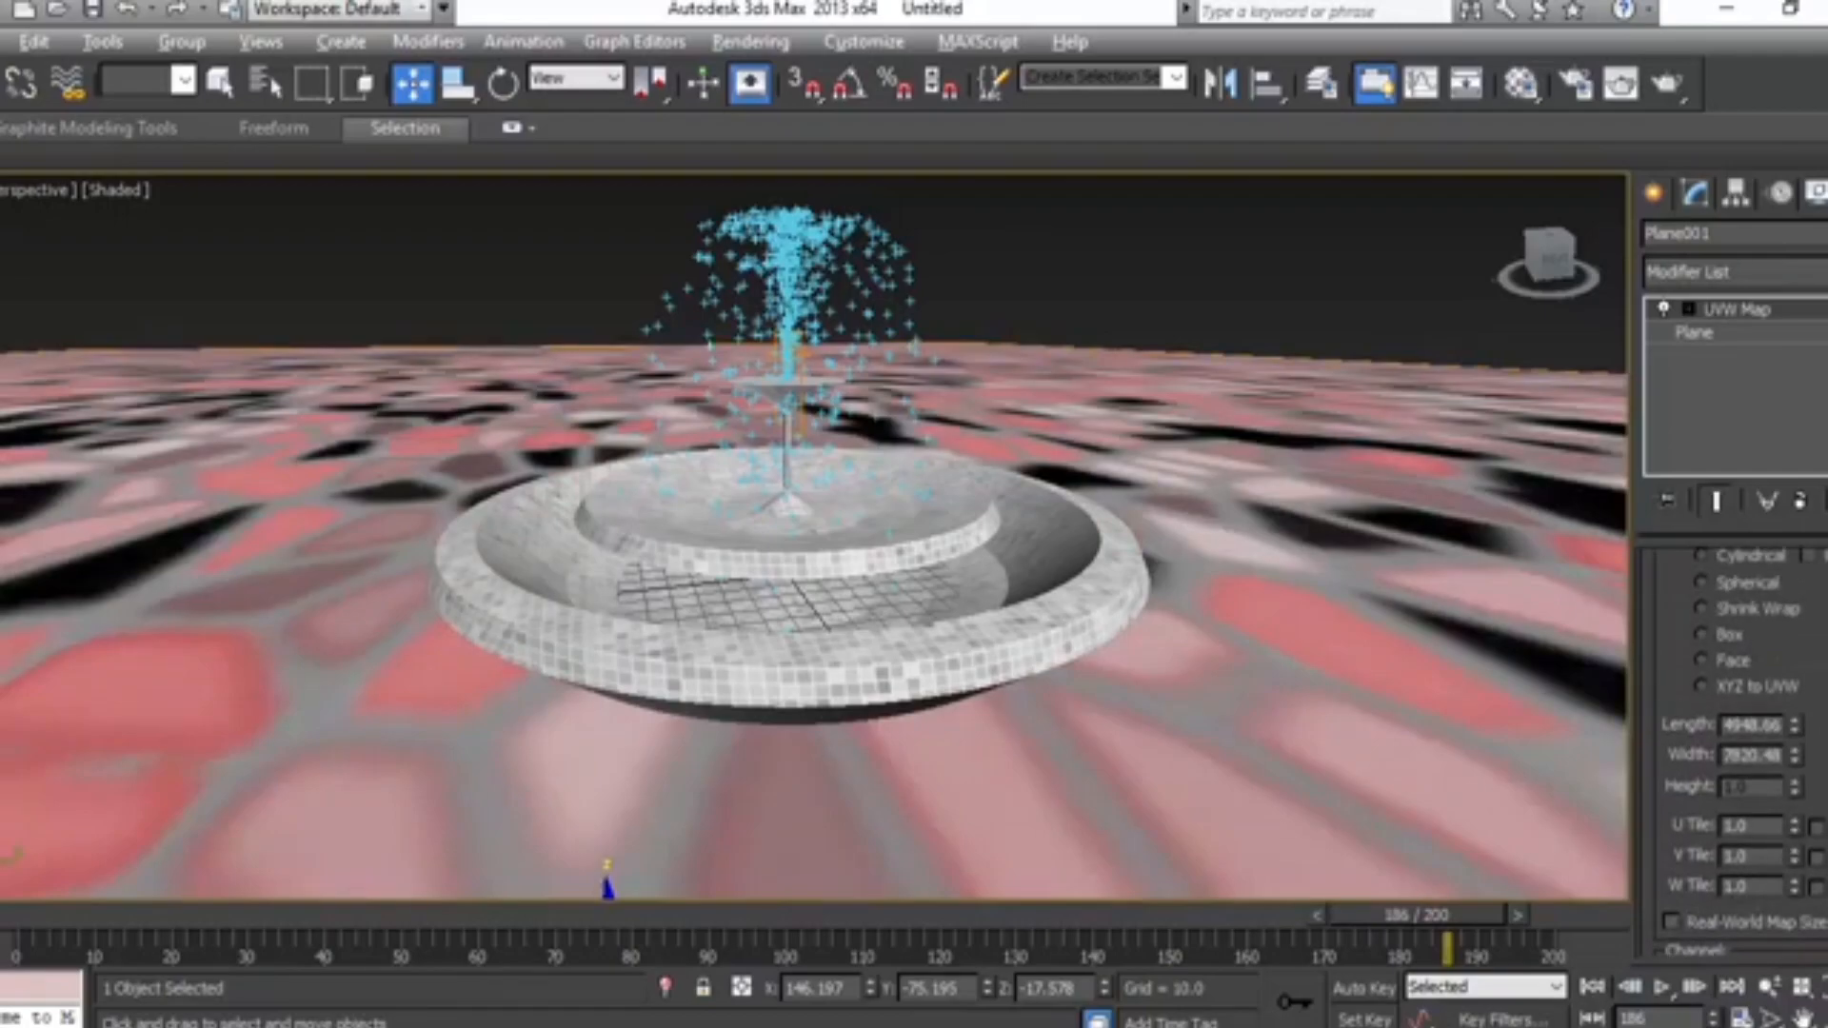
{"action": "left_click_drag", "start_coordinate": [1796, 727], "coordinate": [1798, 905]}
{"action": "left_click_drag", "start_coordinate": [1796, 762], "coordinate": [1796, 705]}
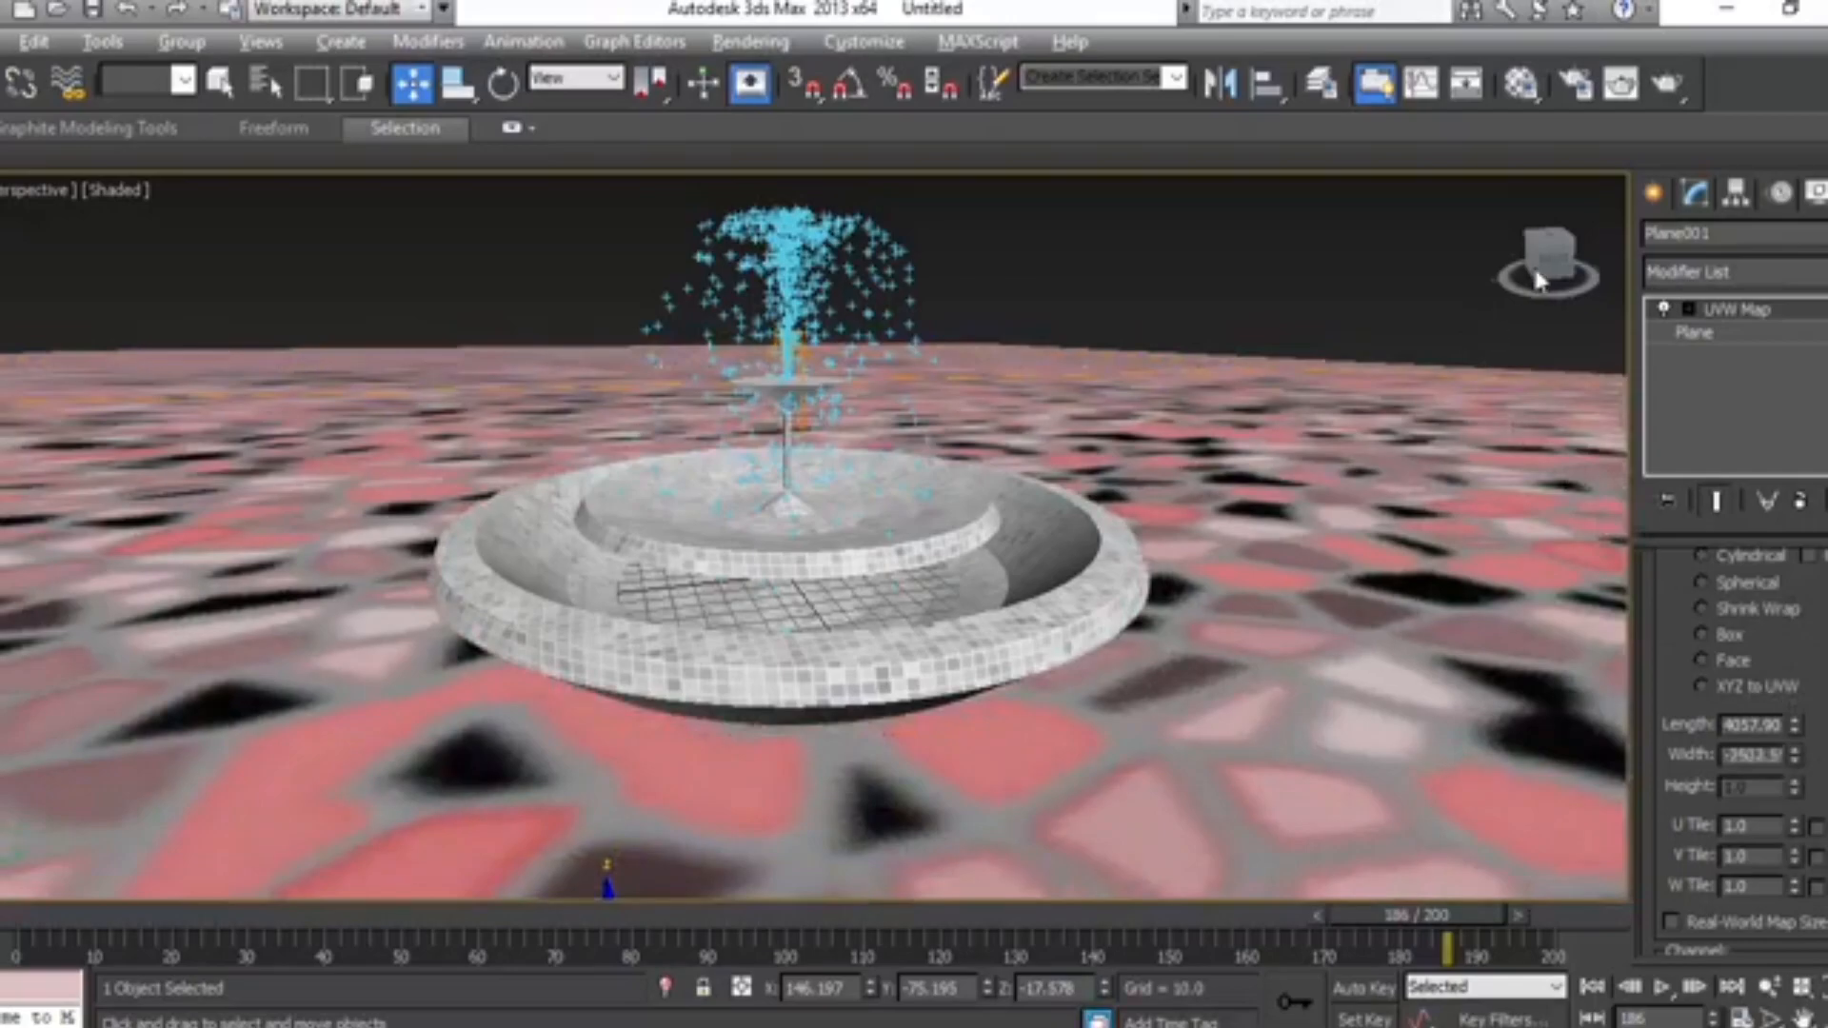
{"action": "left_click_drag", "start_coordinate": [1521, 279], "coordinate": [1526, 334]}
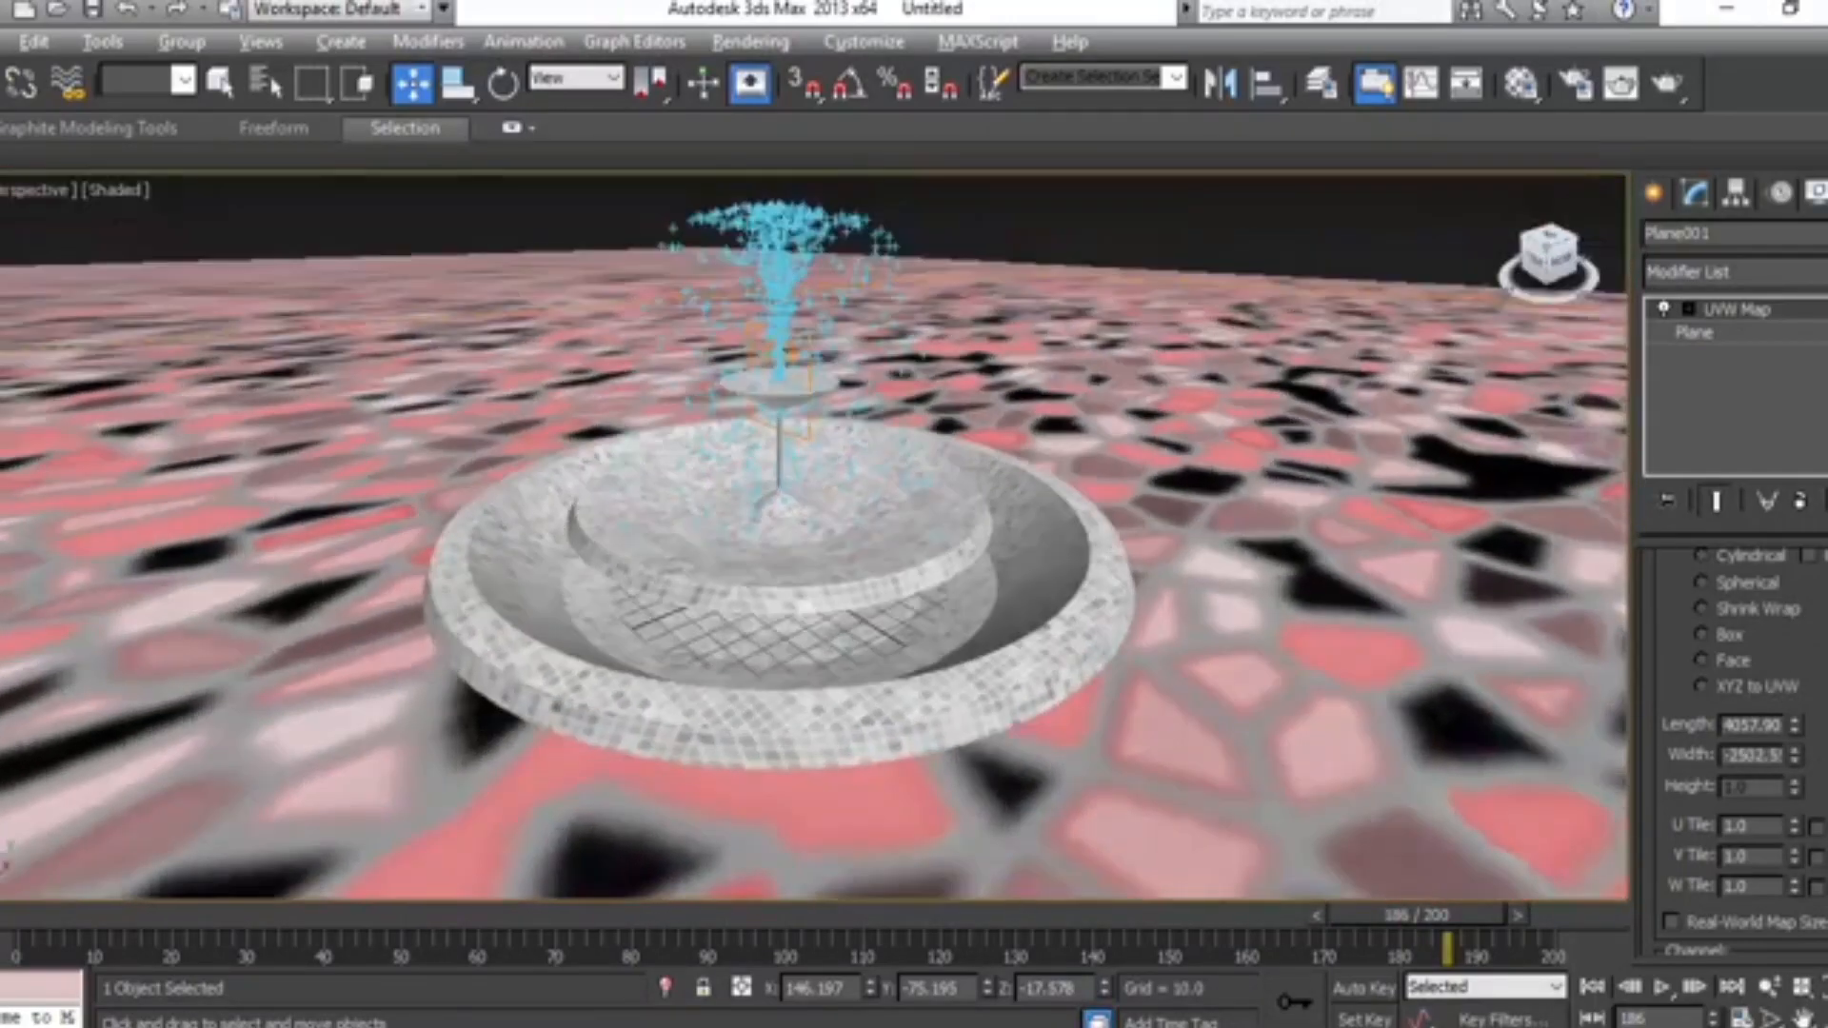
{"action": "right_click", "coordinate": [1286, 476]}
{"action": "mouse_move", "coordinate": [1522, 747]}
{"action": "left_click", "coordinate": [1634, 758]}
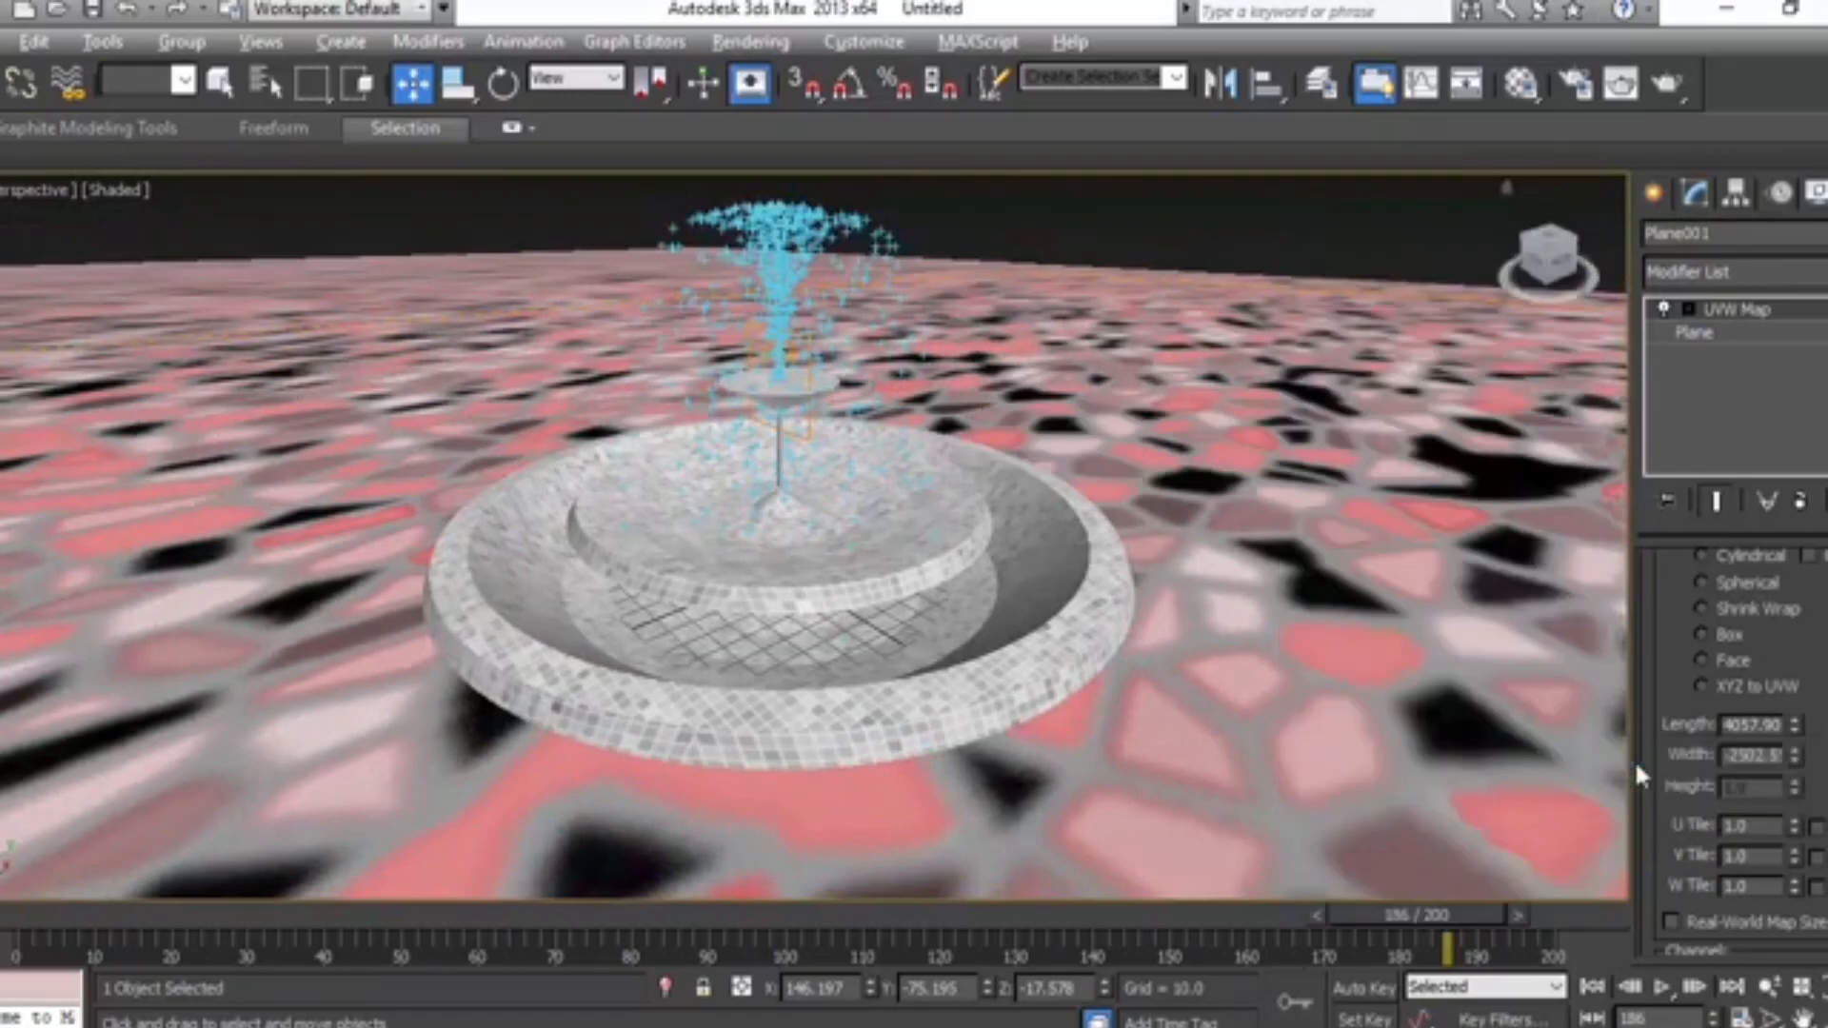
{"action": "left_click", "coordinate": [1406, 255]}
Step: Select the fountain's Super Spray and play the animation to examine the water from low and raised angles
{"action": "left_click", "coordinate": [1654, 193]}
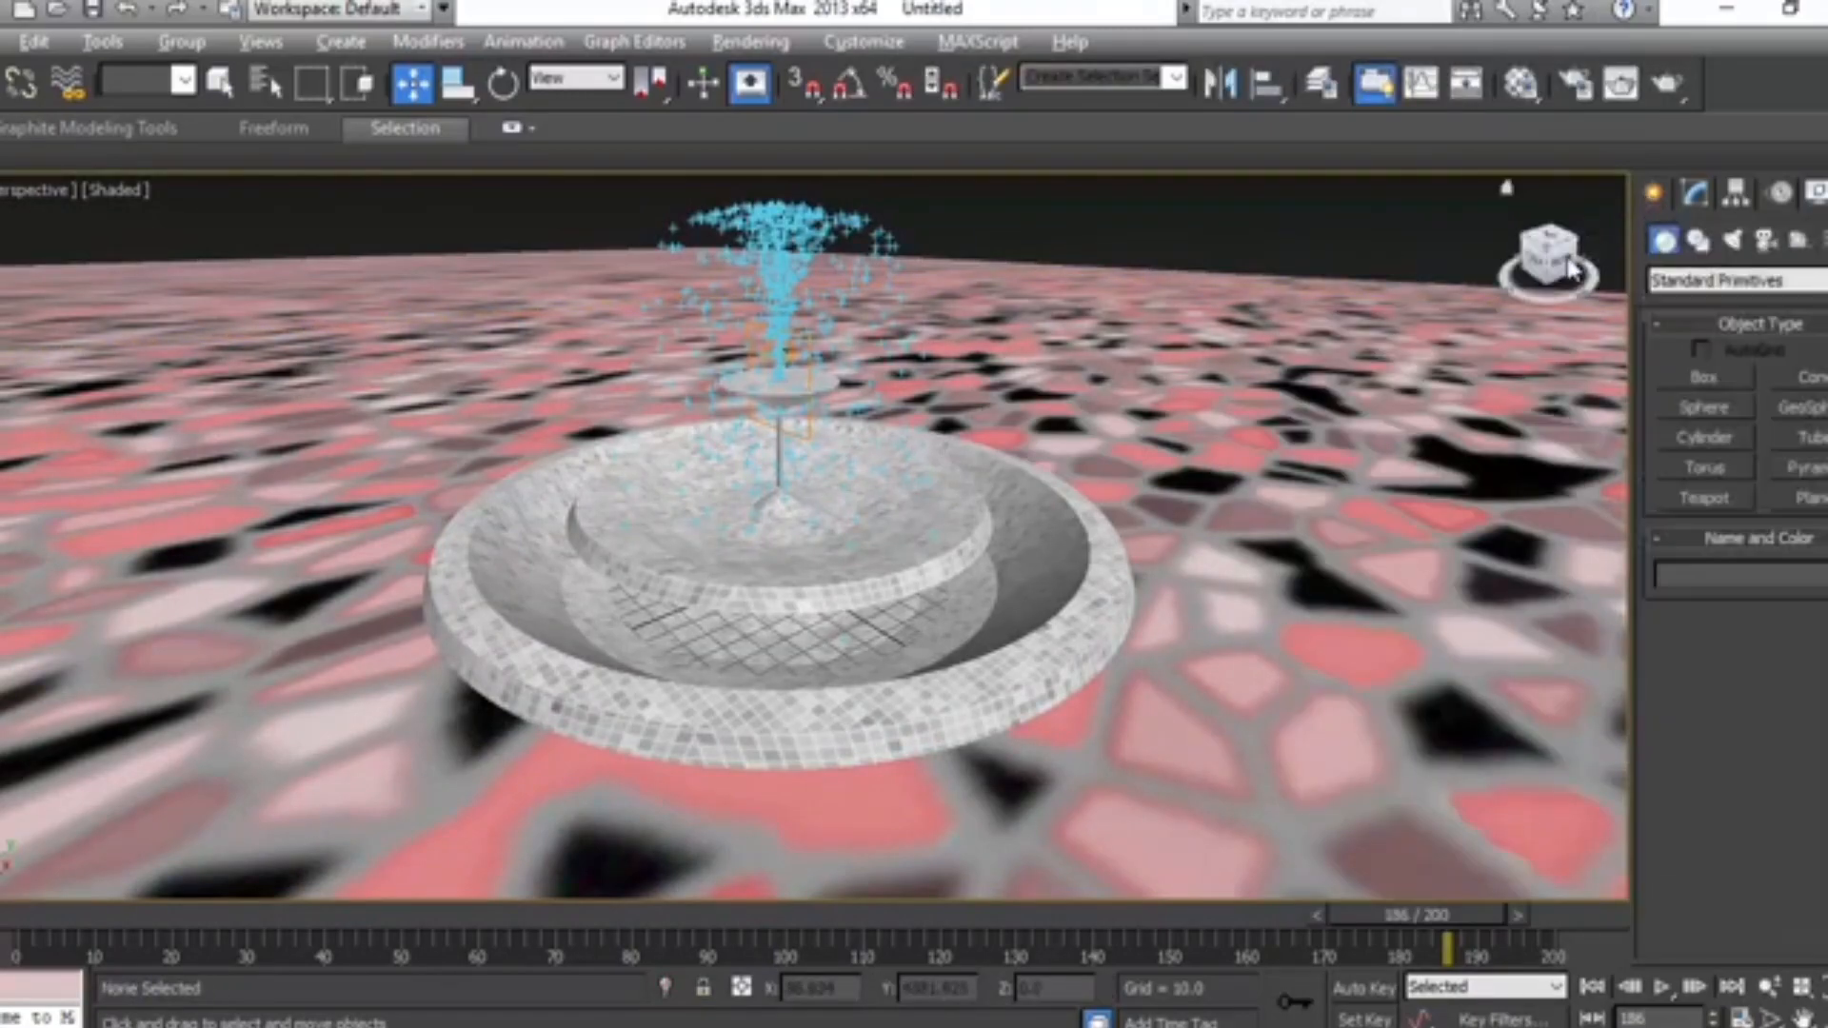
{"action": "mouse_move", "coordinate": [1566, 273]}
{"action": "left_mouse_down"}
{"action": "mouse_move", "coordinate": [1533, 225]}
{"action": "mouse_move", "coordinate": [1535, 259]}
{"action": "left_mouse_up"}
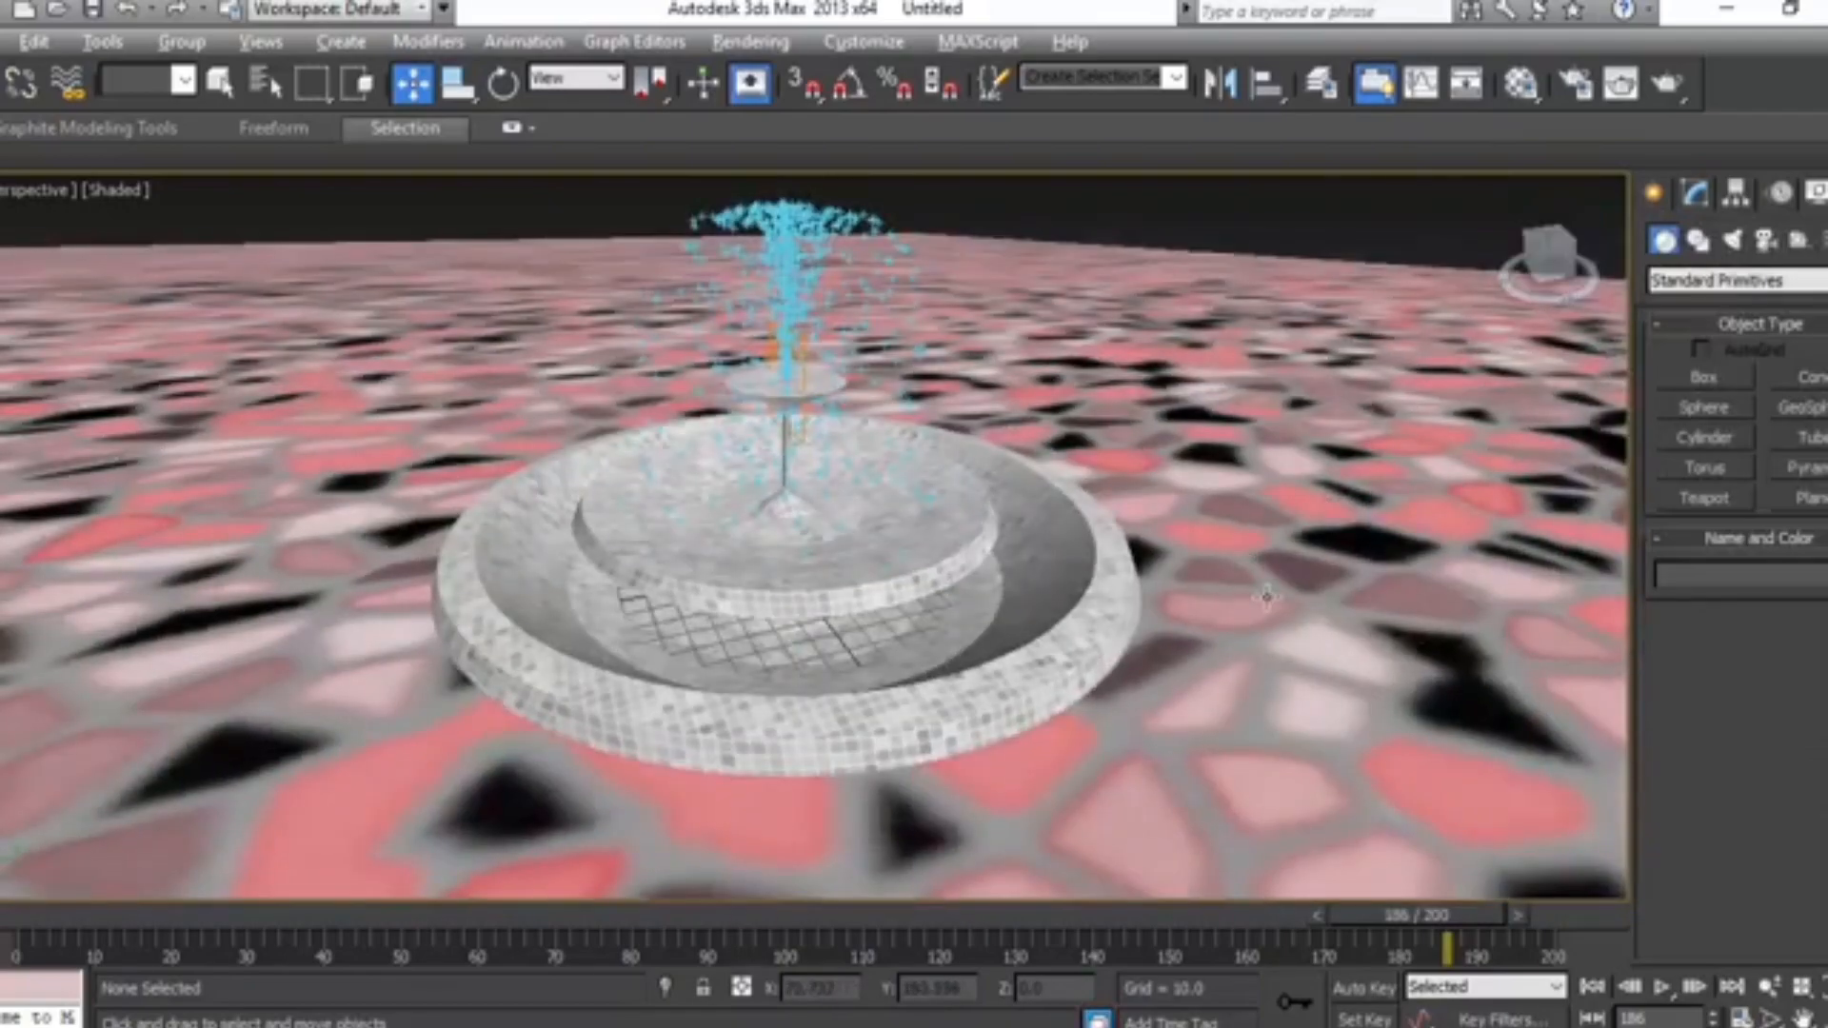
{"action": "left_click", "coordinate": [1697, 194]}
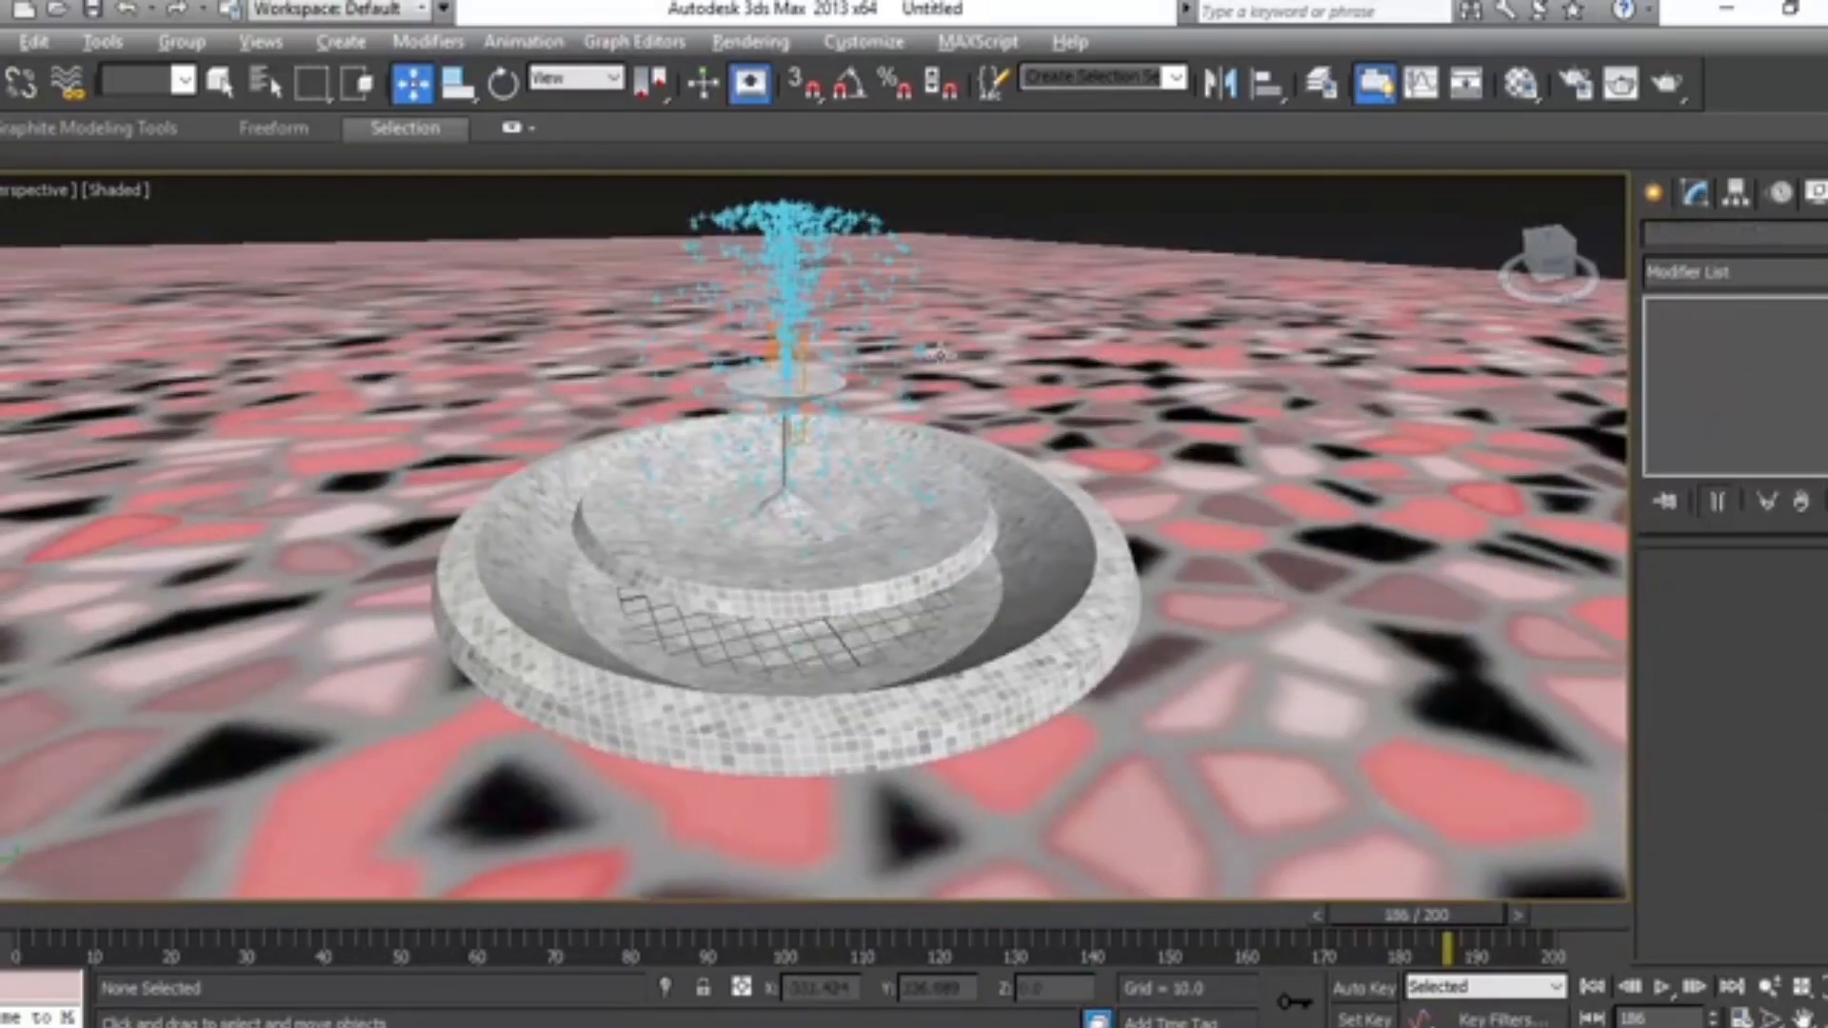
{"action": "left_click", "coordinate": [809, 299]}
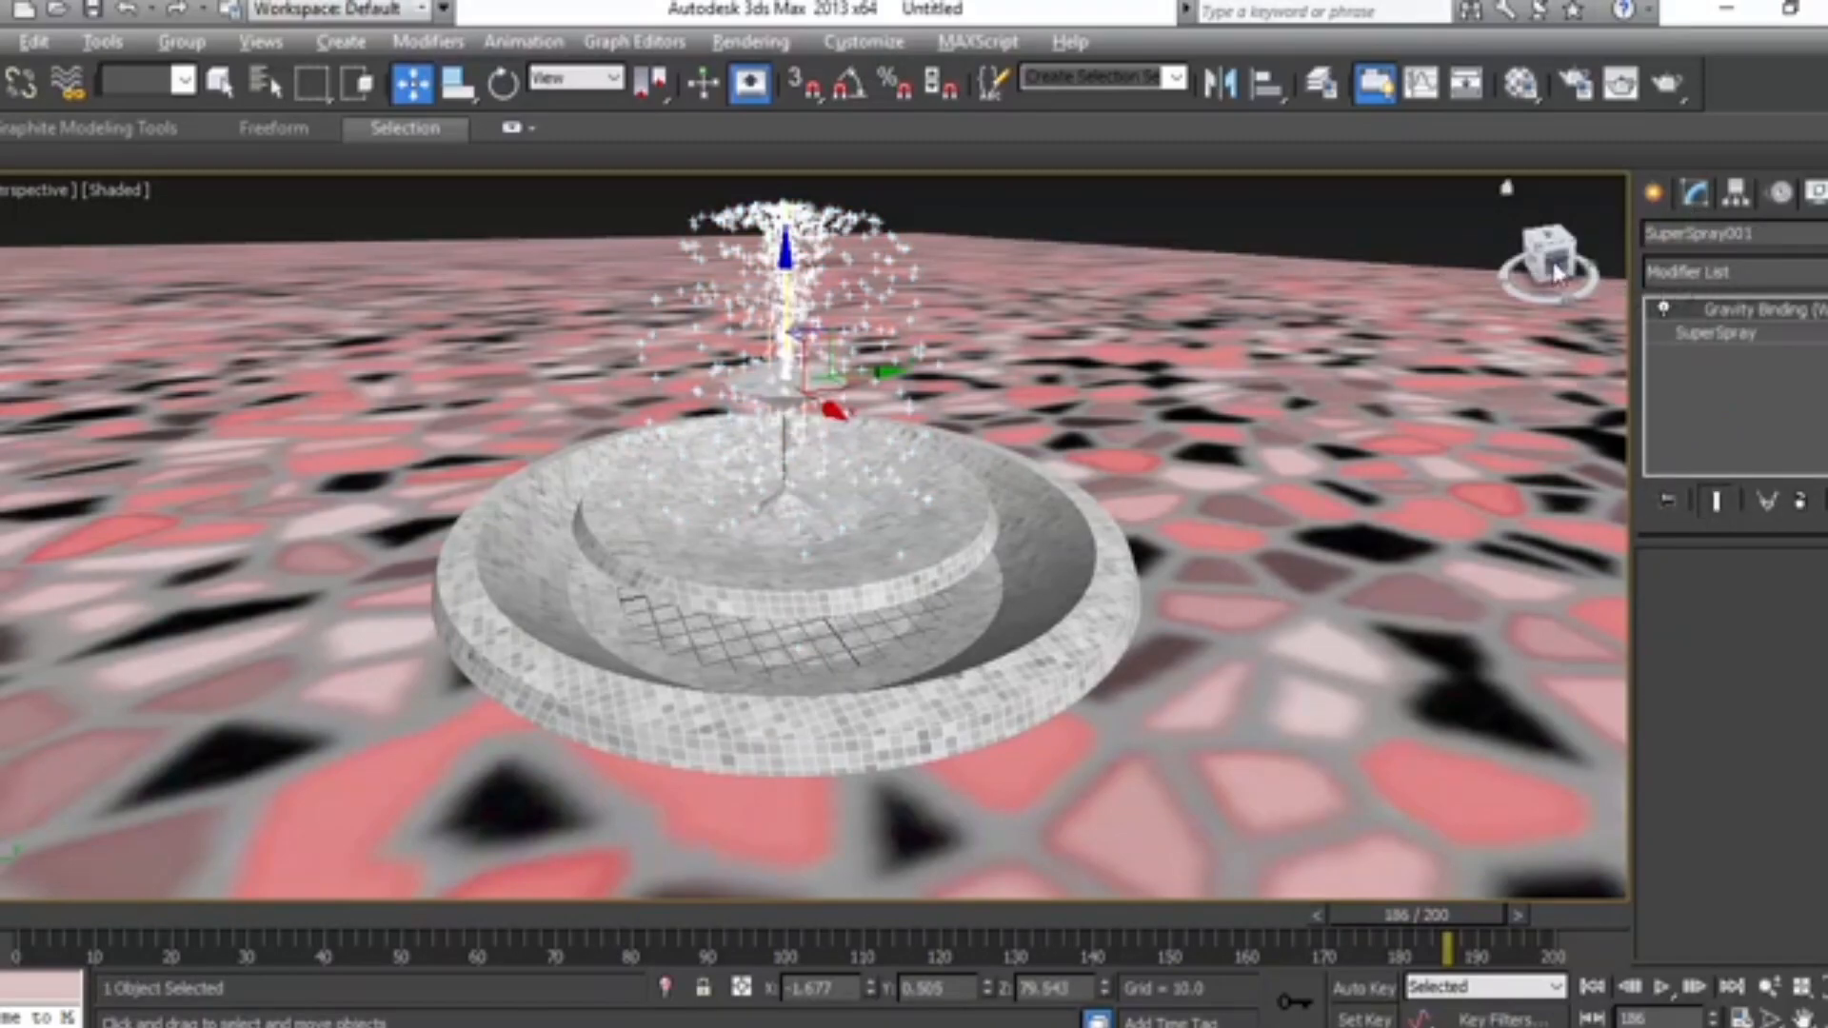
{"action": "left_click_drag", "start_coordinate": [1552, 261], "coordinate": [1554, 225]}
{"action": "left_click", "coordinate": [1661, 986]}
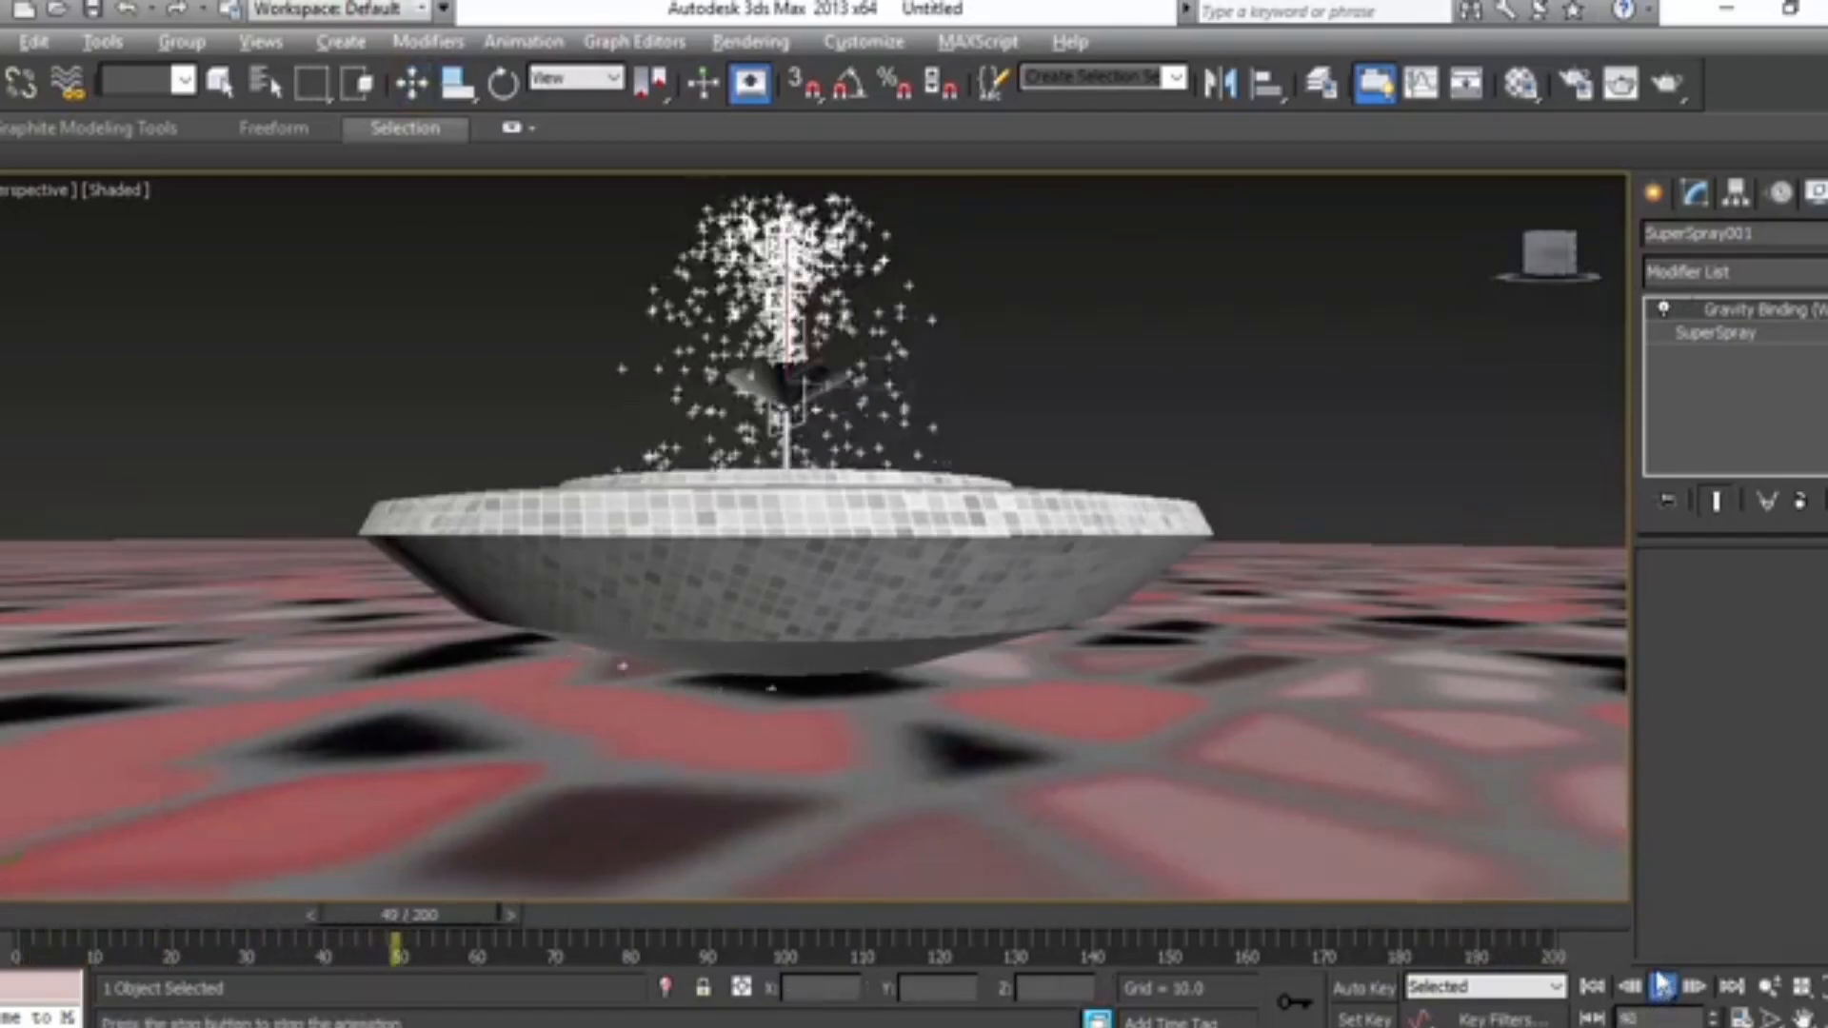
{"action": "left_click_drag", "start_coordinate": [1555, 259], "coordinate": [1562, 298]}
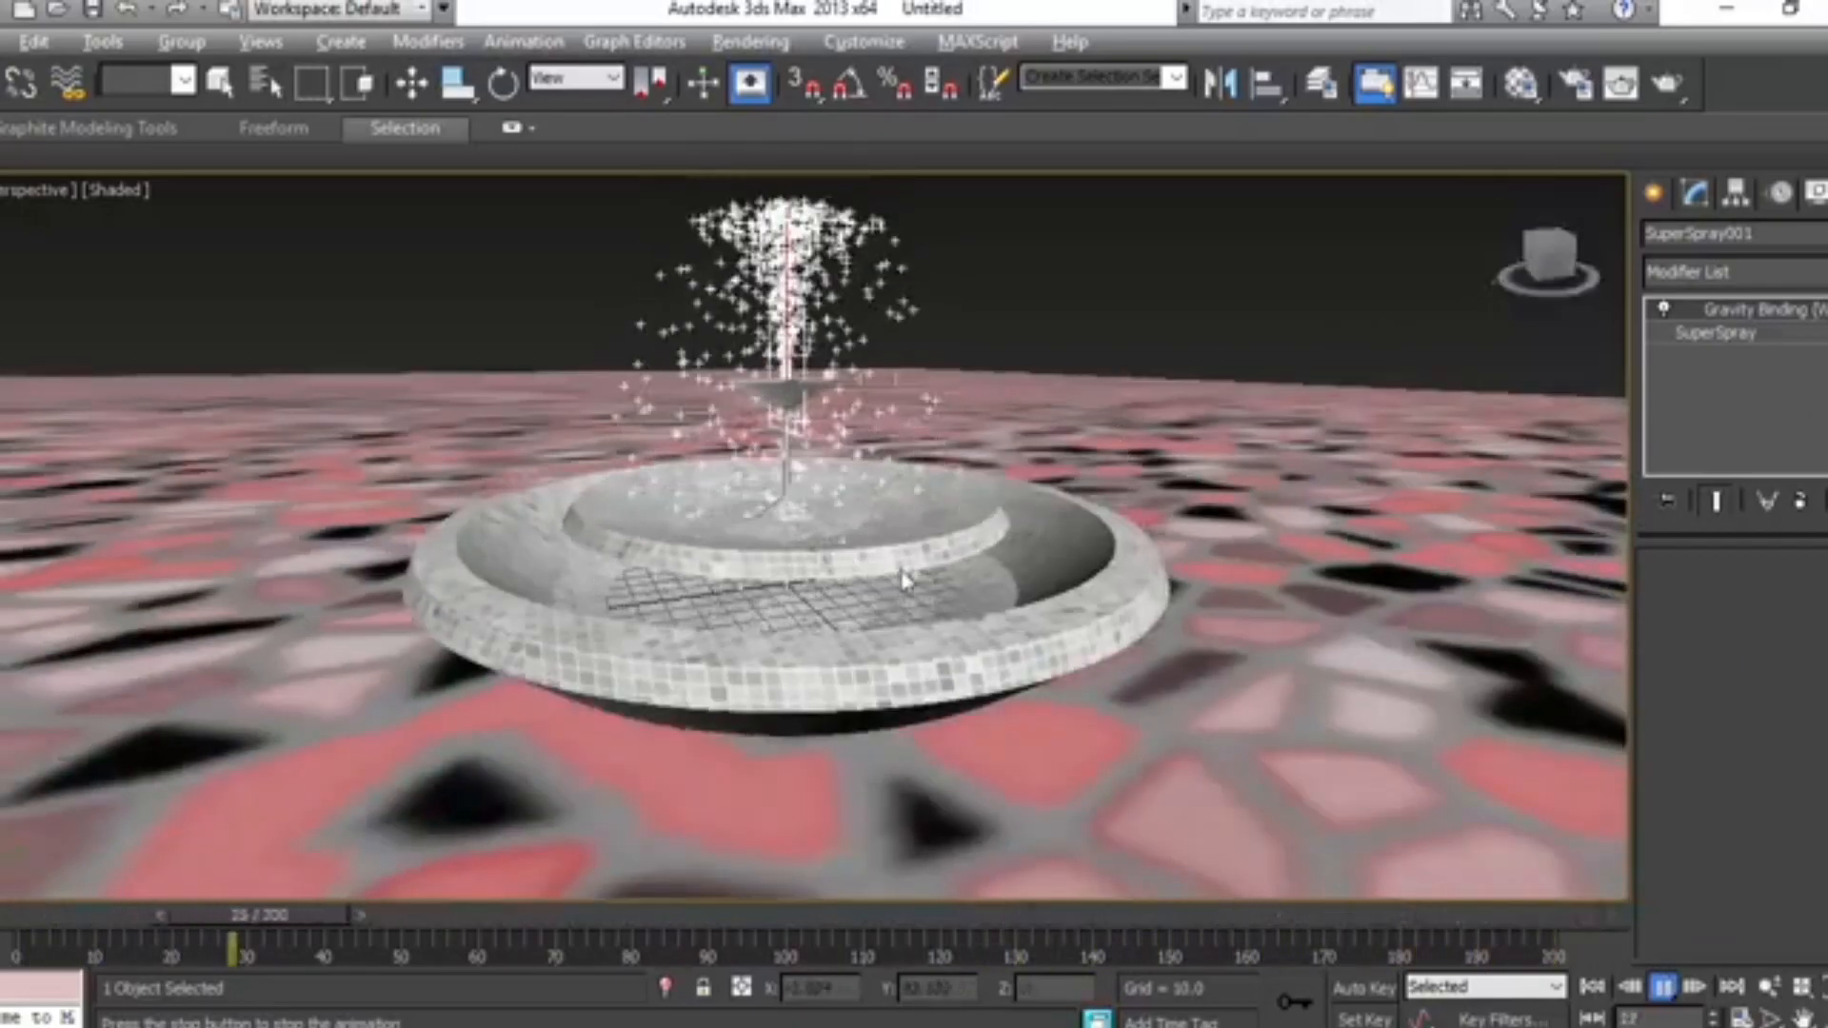
Step: Disable the Gravity Binding in the Super Spray's modifier stack and review its particle display, timing and size parameters
{"action": "left_click", "coordinate": [1673, 333]}
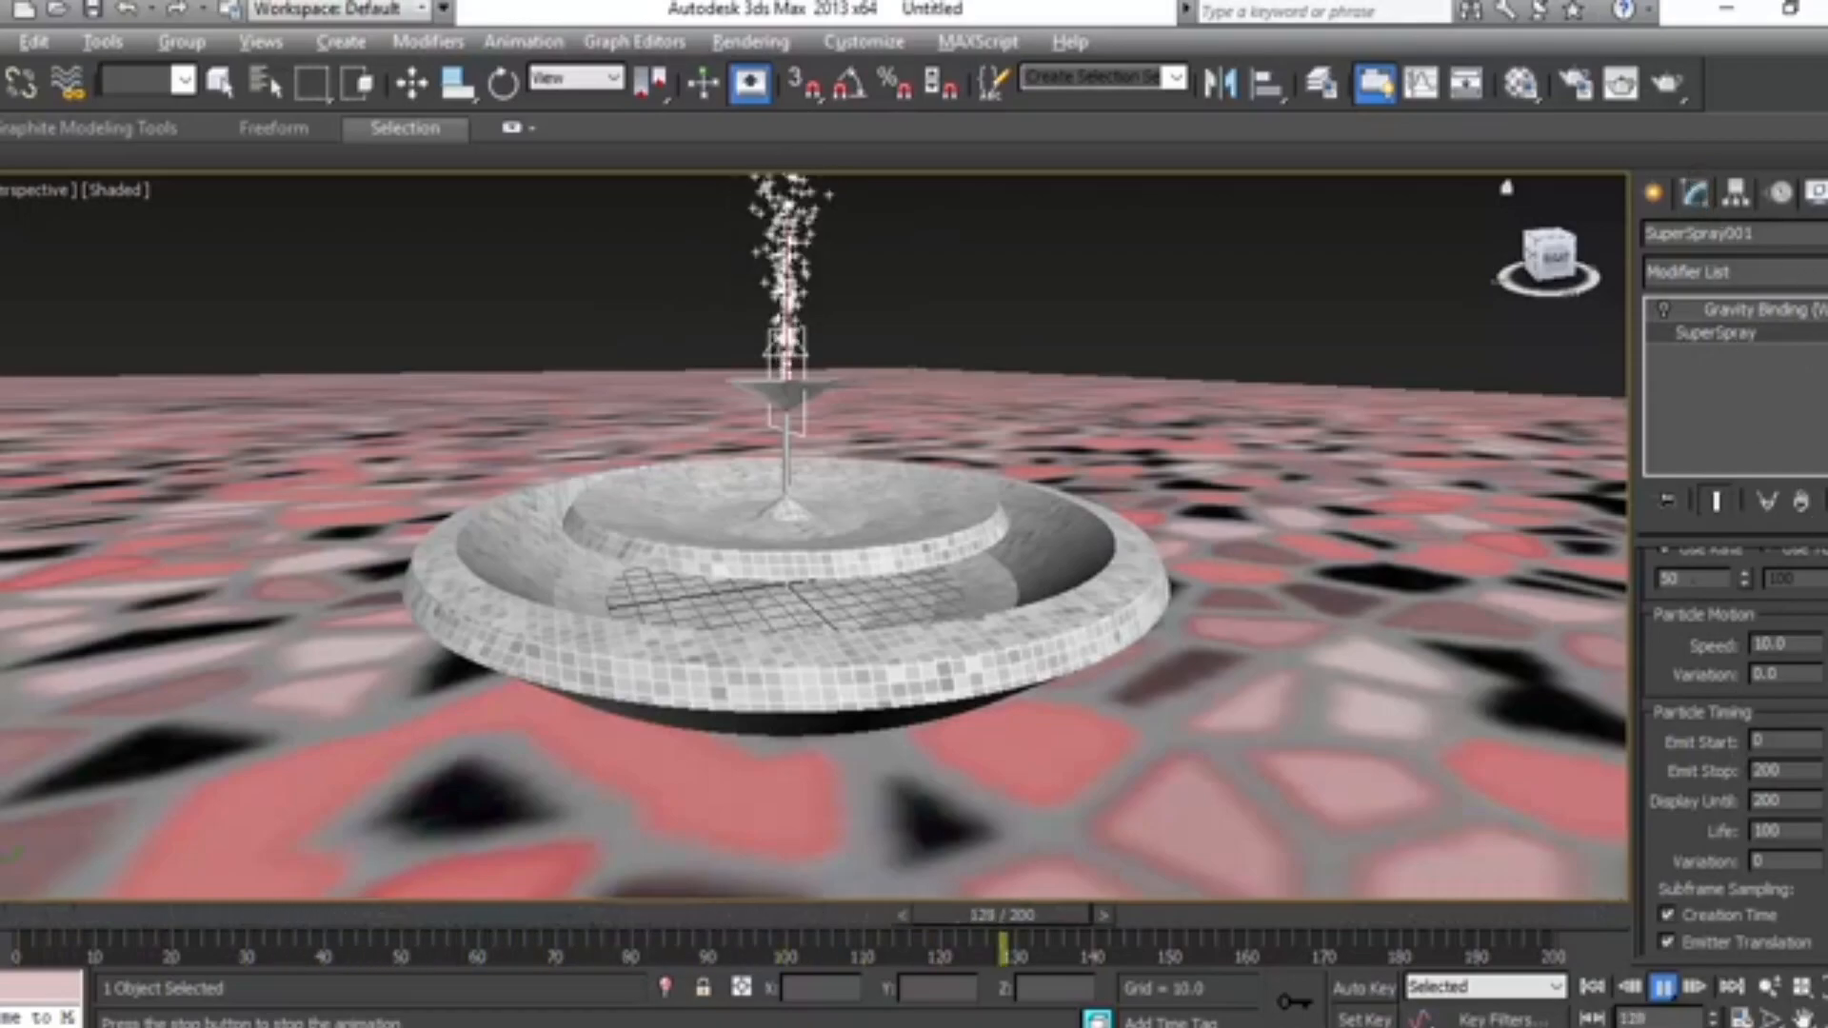
{"action": "scroll", "coordinate": [1733, 752], "scroll_direction": "up", "scroll_amount": 5}
{"action": "scroll", "coordinate": [1733, 714], "scroll_direction": "down", "scroll_amount": 10}
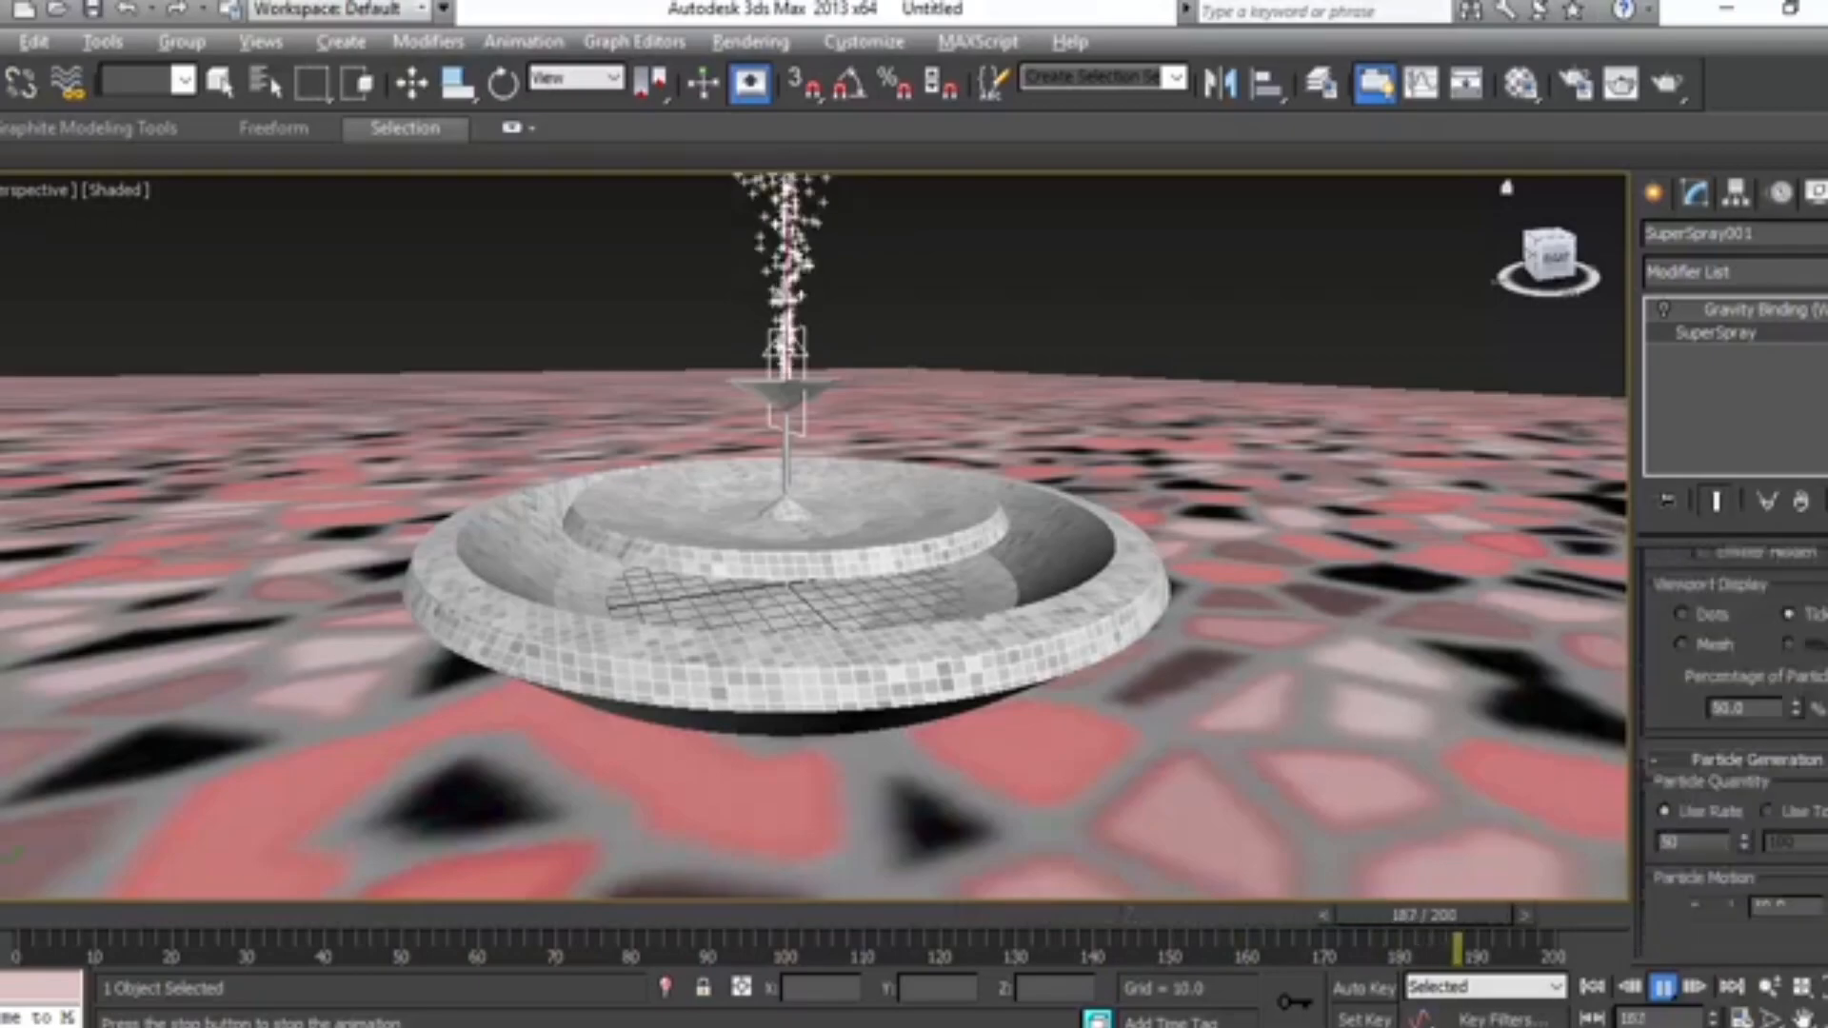
{"action": "scroll", "coordinate": [1733, 686], "scroll_direction": "up", "scroll_amount": 1}
{"action": "mouse_move", "coordinate": [857, 410]}
{"action": "middle_mouse_down"}
{"action": "mouse_move", "coordinate": [870, 531]}
{"action": "mouse_move", "coordinate": [869, 420]}
{"action": "middle_mouse_up"}
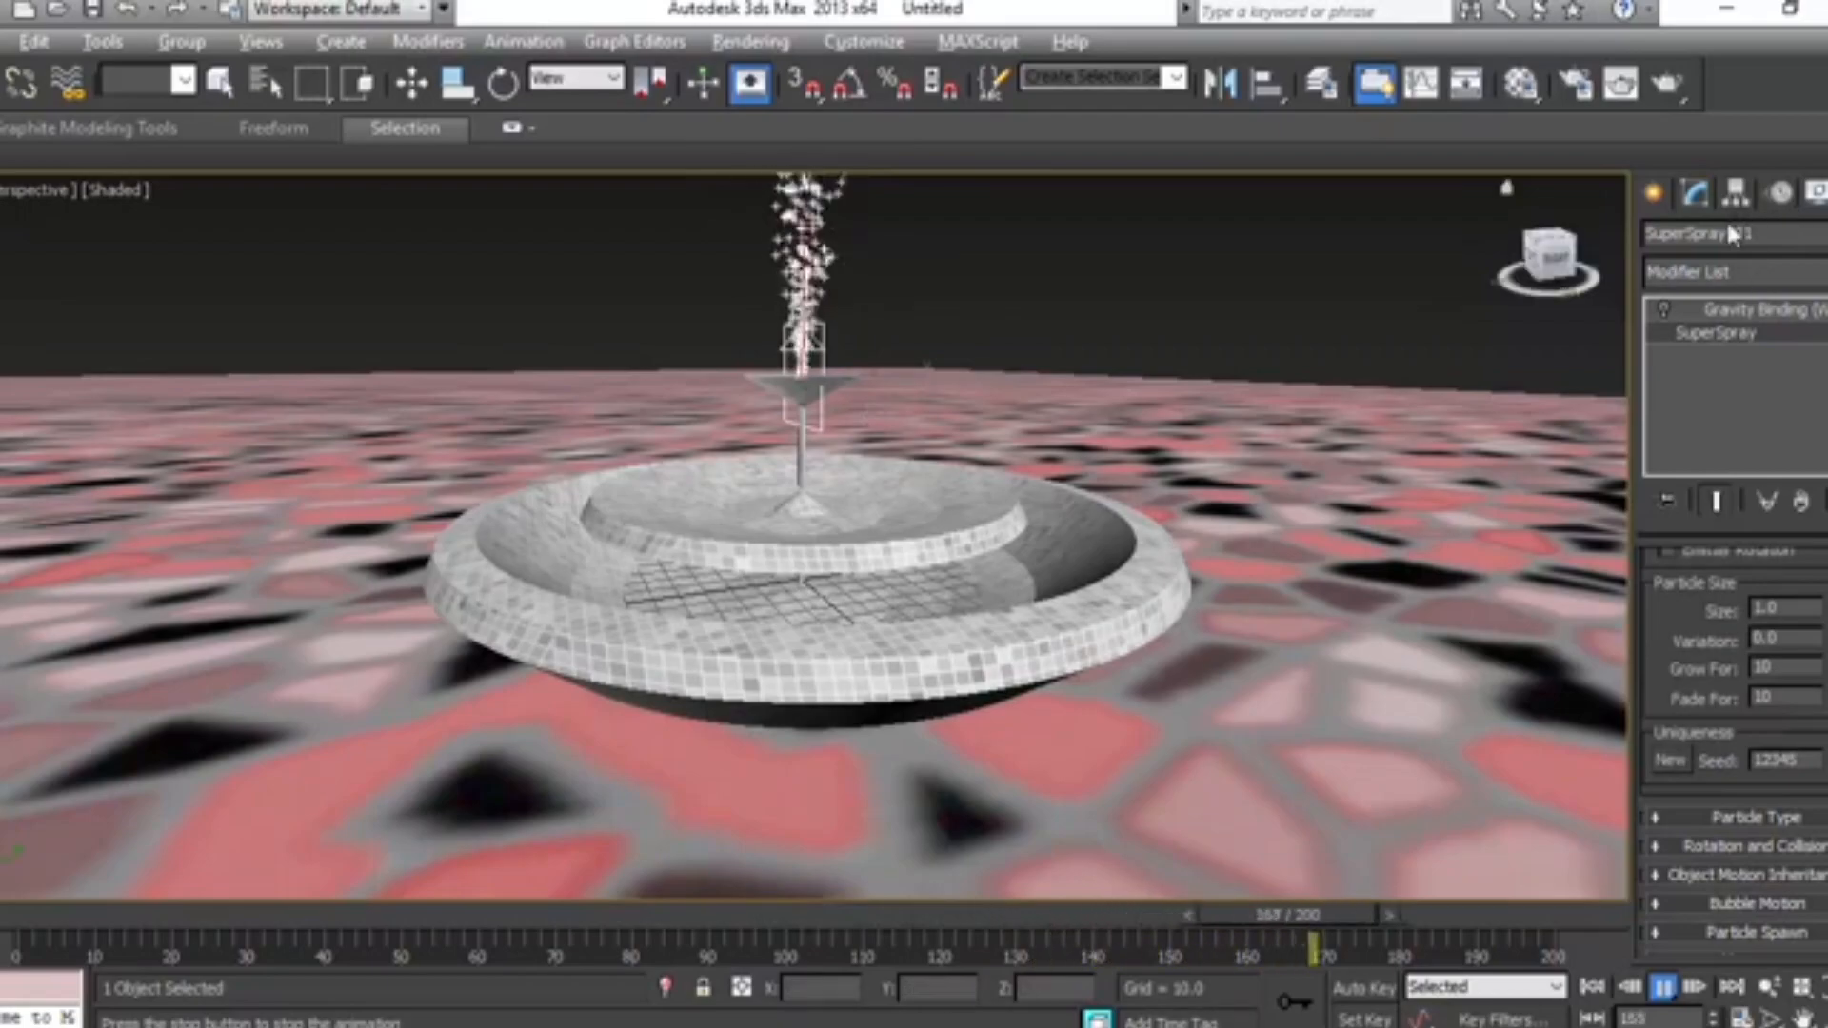
Step: Stop the playback and create a second Gravity space warp beside the fountain with an icon size of about 129.6
{"action": "left_click", "coordinate": [1659, 193]}
{"action": "left_click", "coordinate": [1825, 241]}
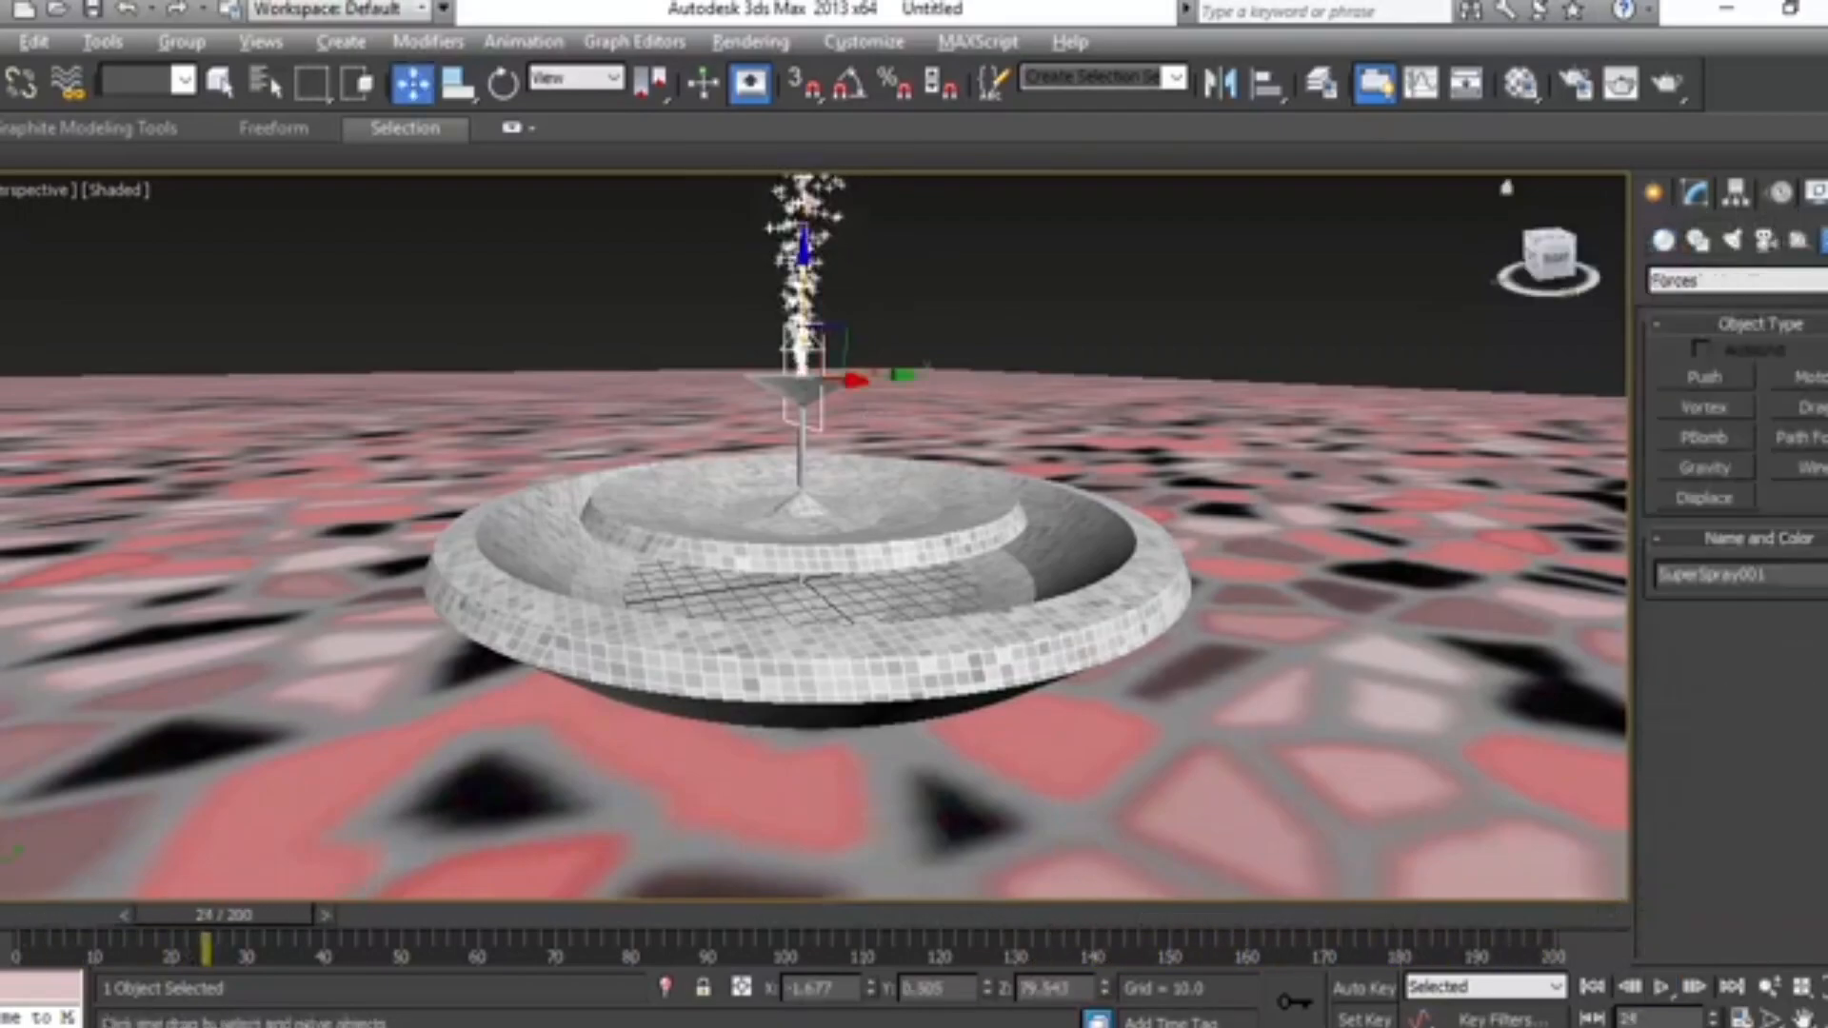
{"action": "left_click", "coordinate": [1707, 468]}
{"action": "left_click_drag", "start_coordinate": [1409, 534], "coordinate": [1516, 691]}
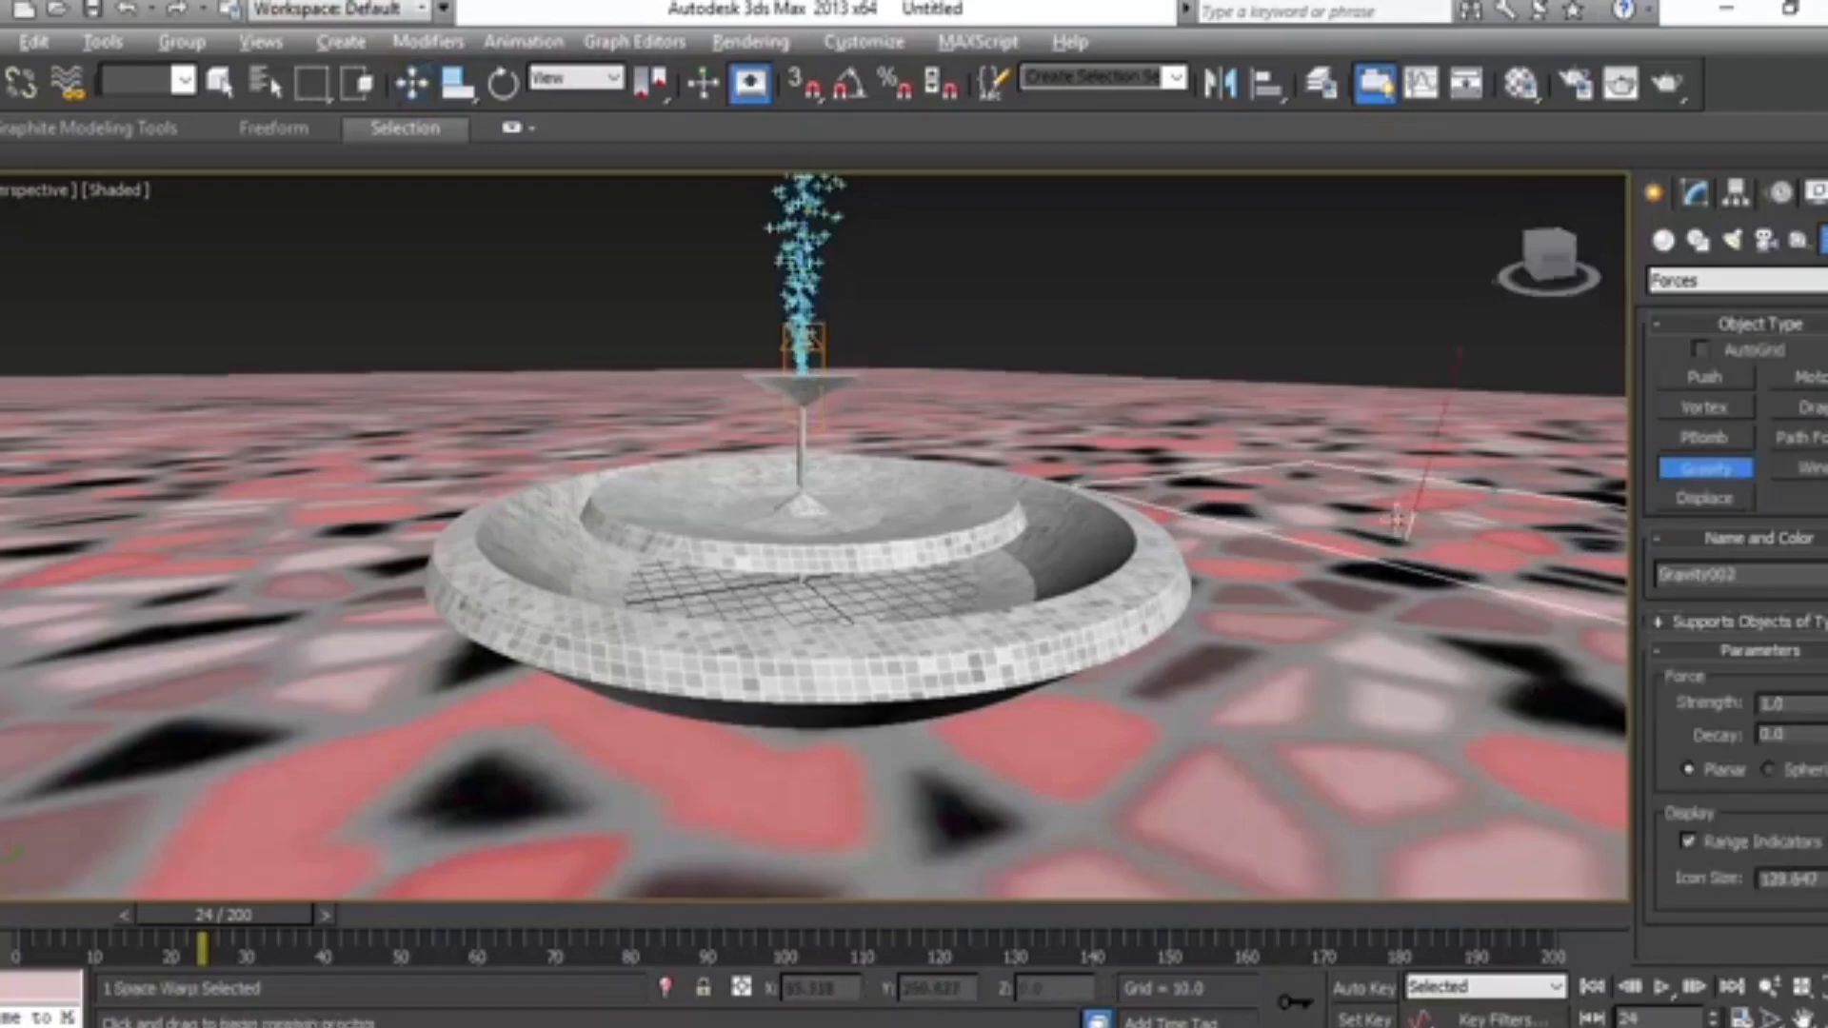
Step: Try to bind the new Gravity space warp at its ground-level position
{"action": "left_click", "coordinate": [67, 83]}
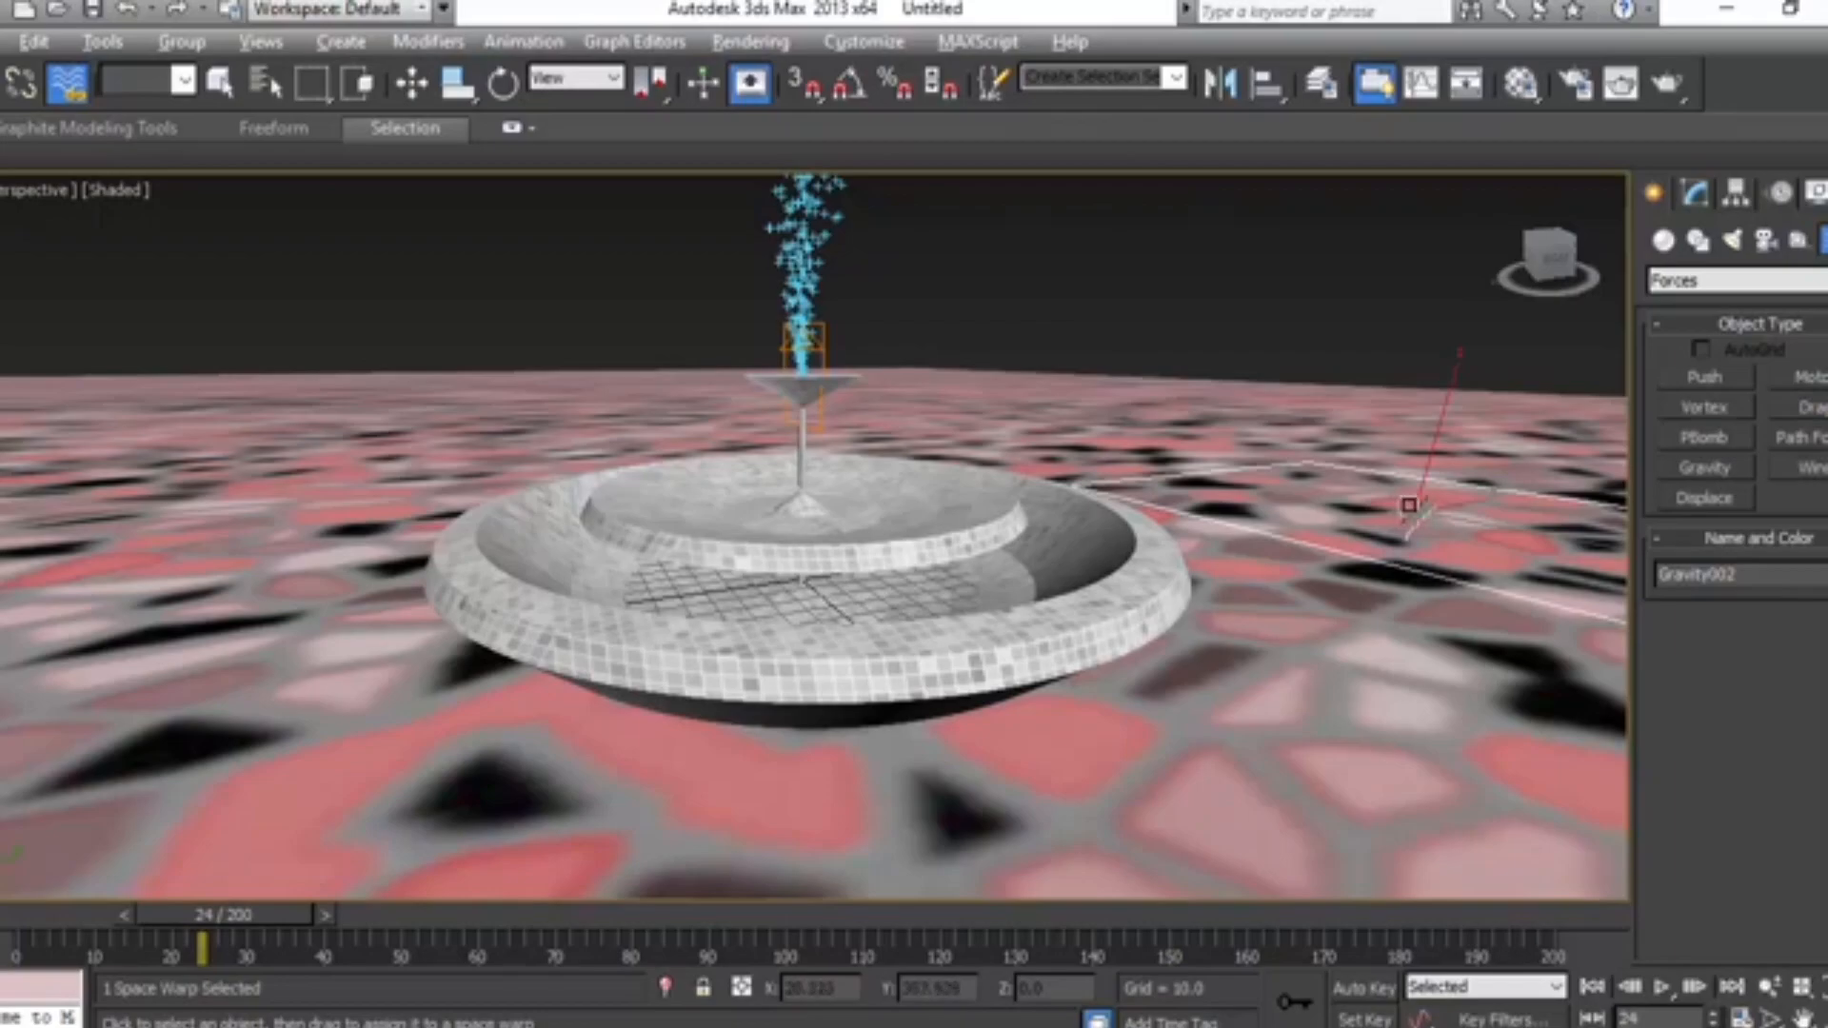
{"action": "left_click", "coordinate": [1433, 514]}
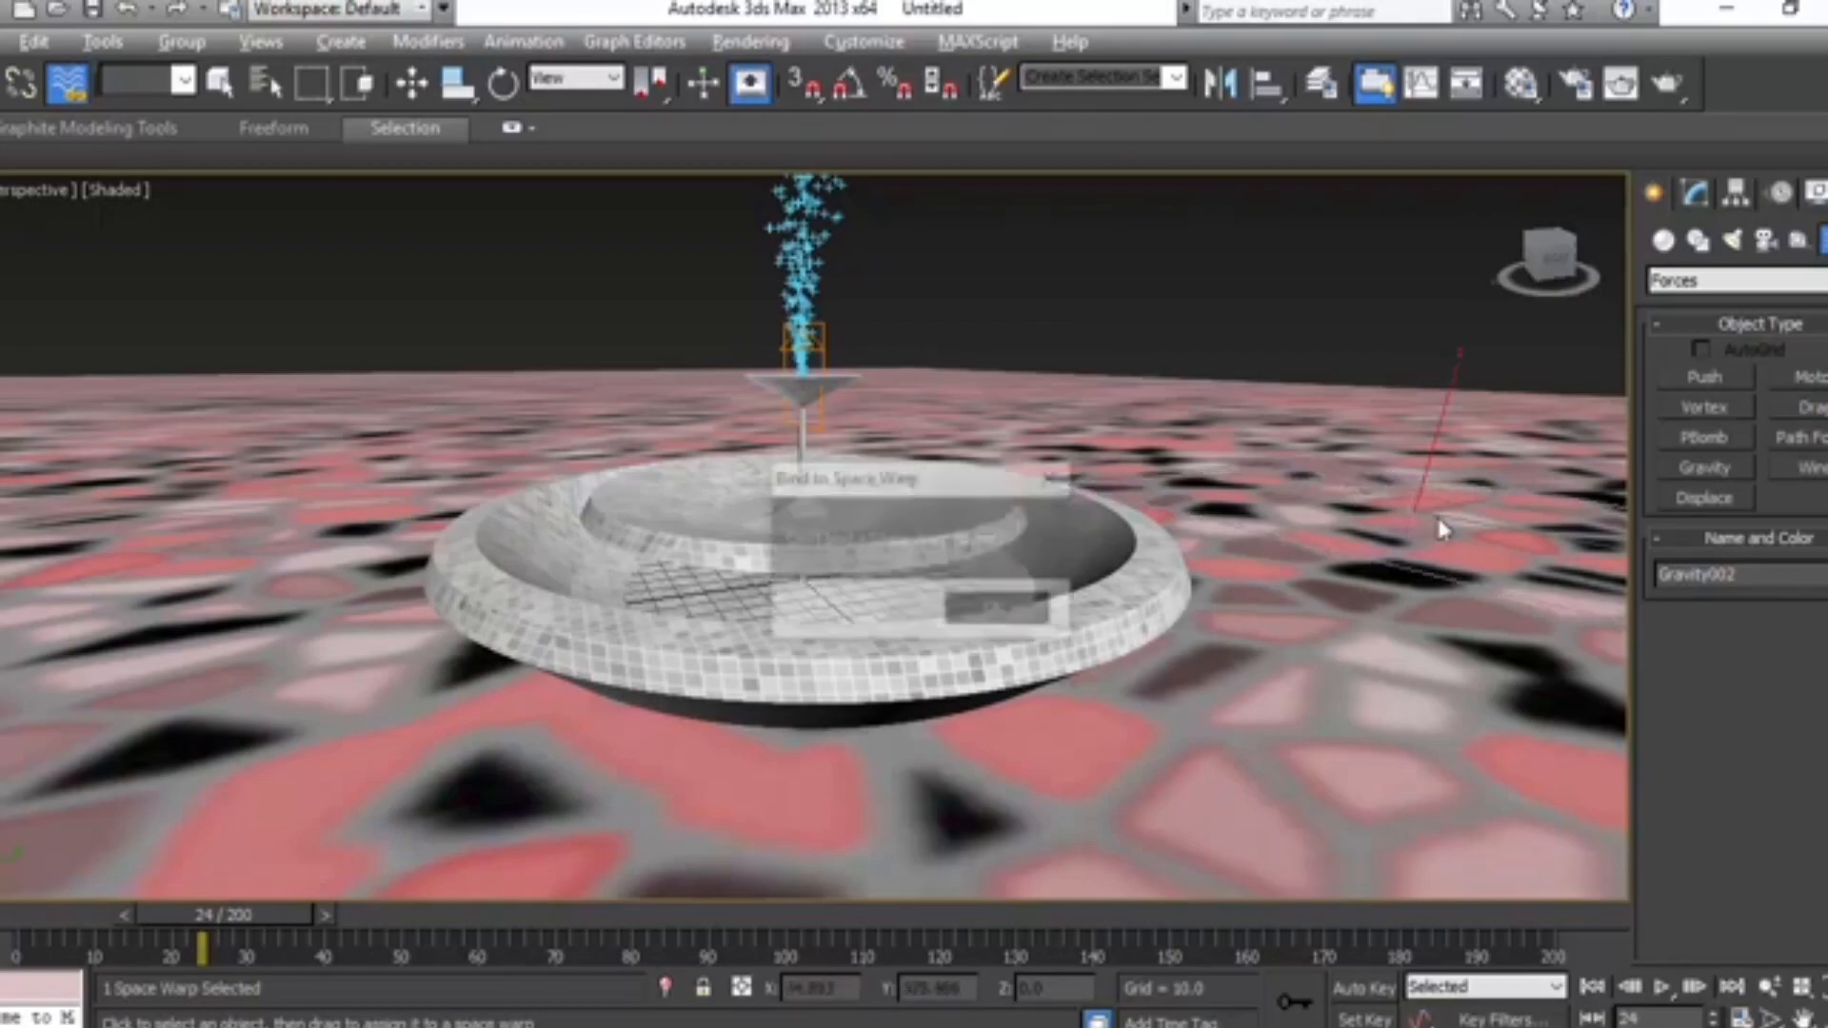
{"action": "left_click", "coordinate": [1070, 483]}
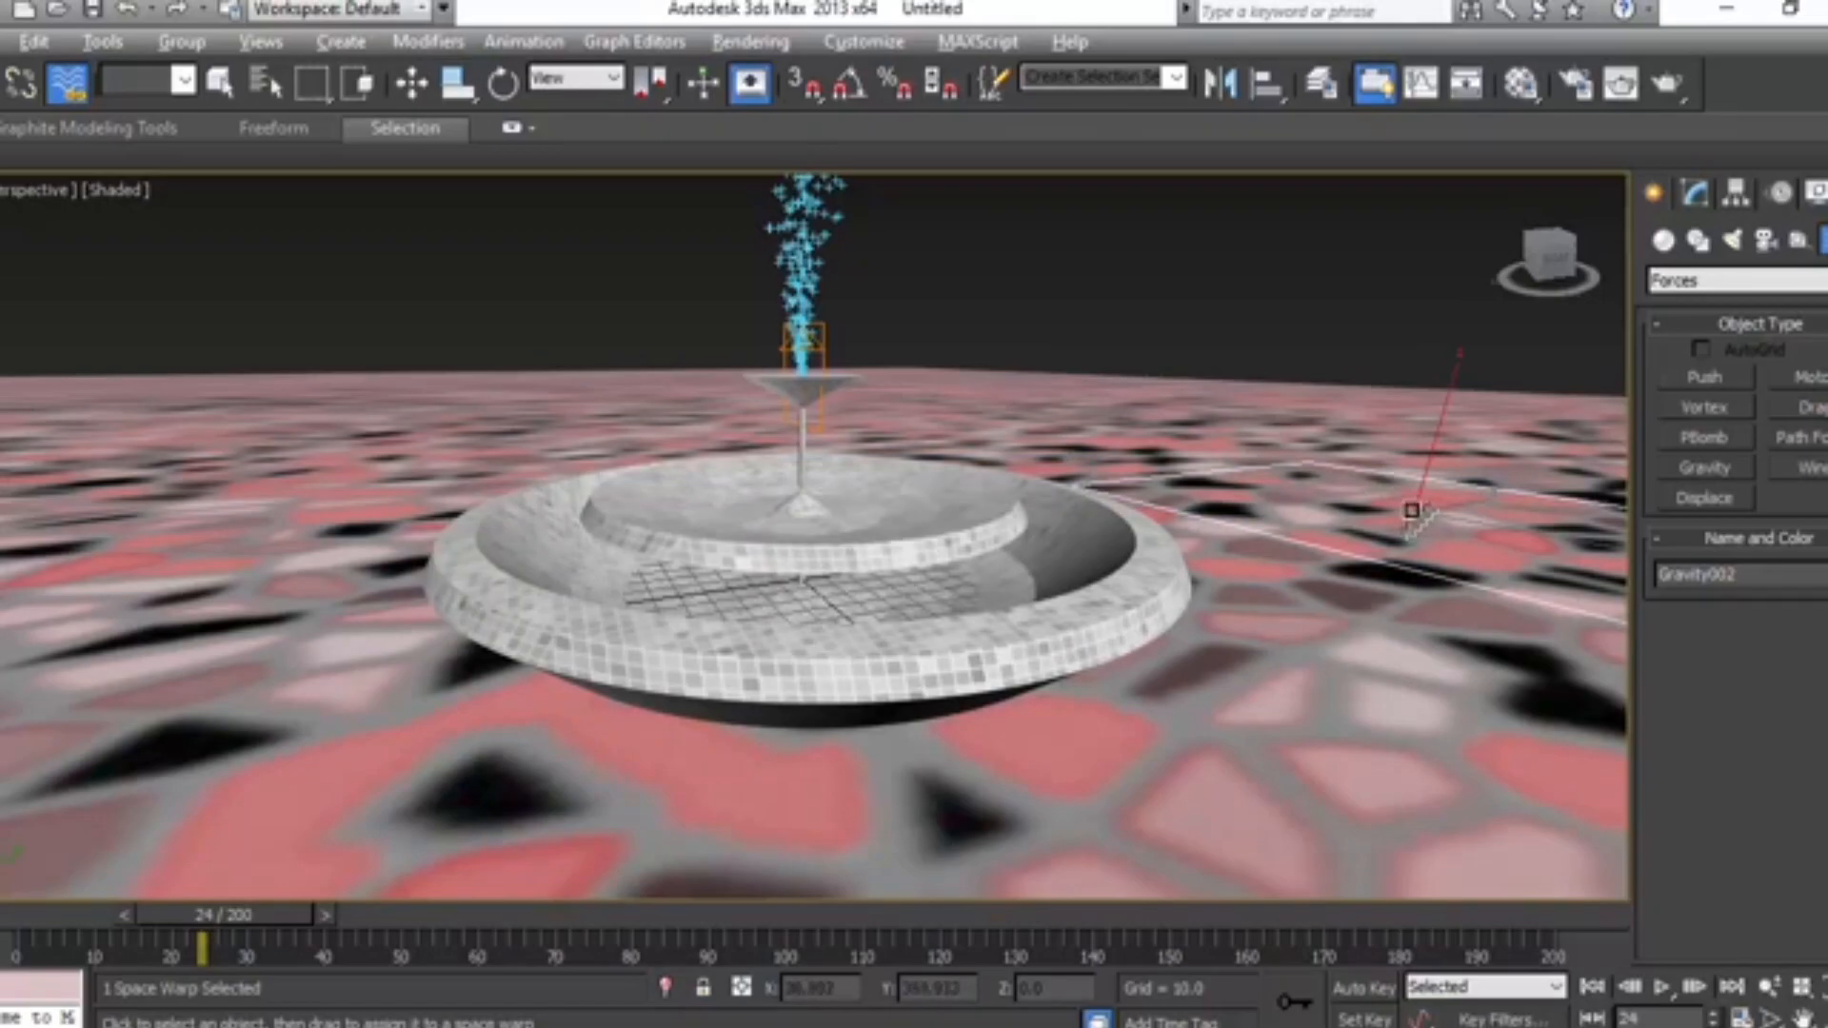
Step: Raise the new Gravity space warp above the ground plane and bind it to the fountain's Super Spray
{"action": "left_click", "coordinate": [416, 85]}
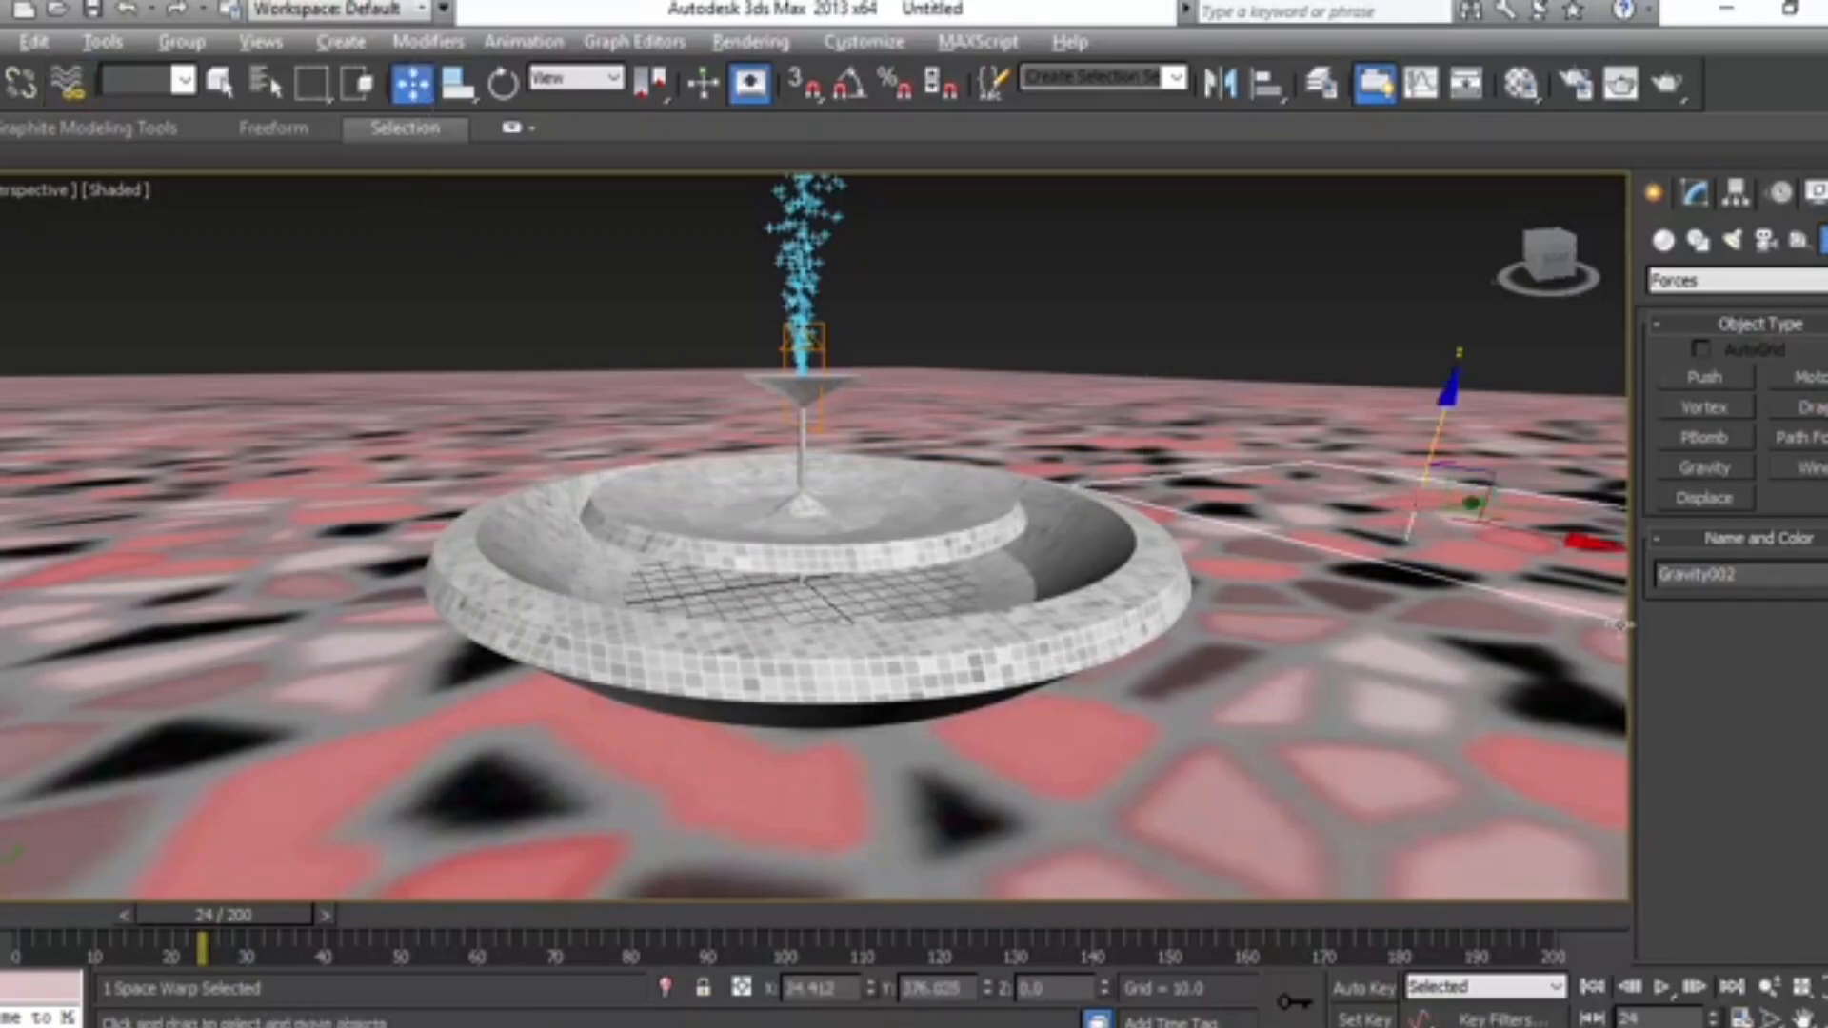
{"action": "left_click_drag", "start_coordinate": [1440, 417], "coordinate": [1440, 301]}
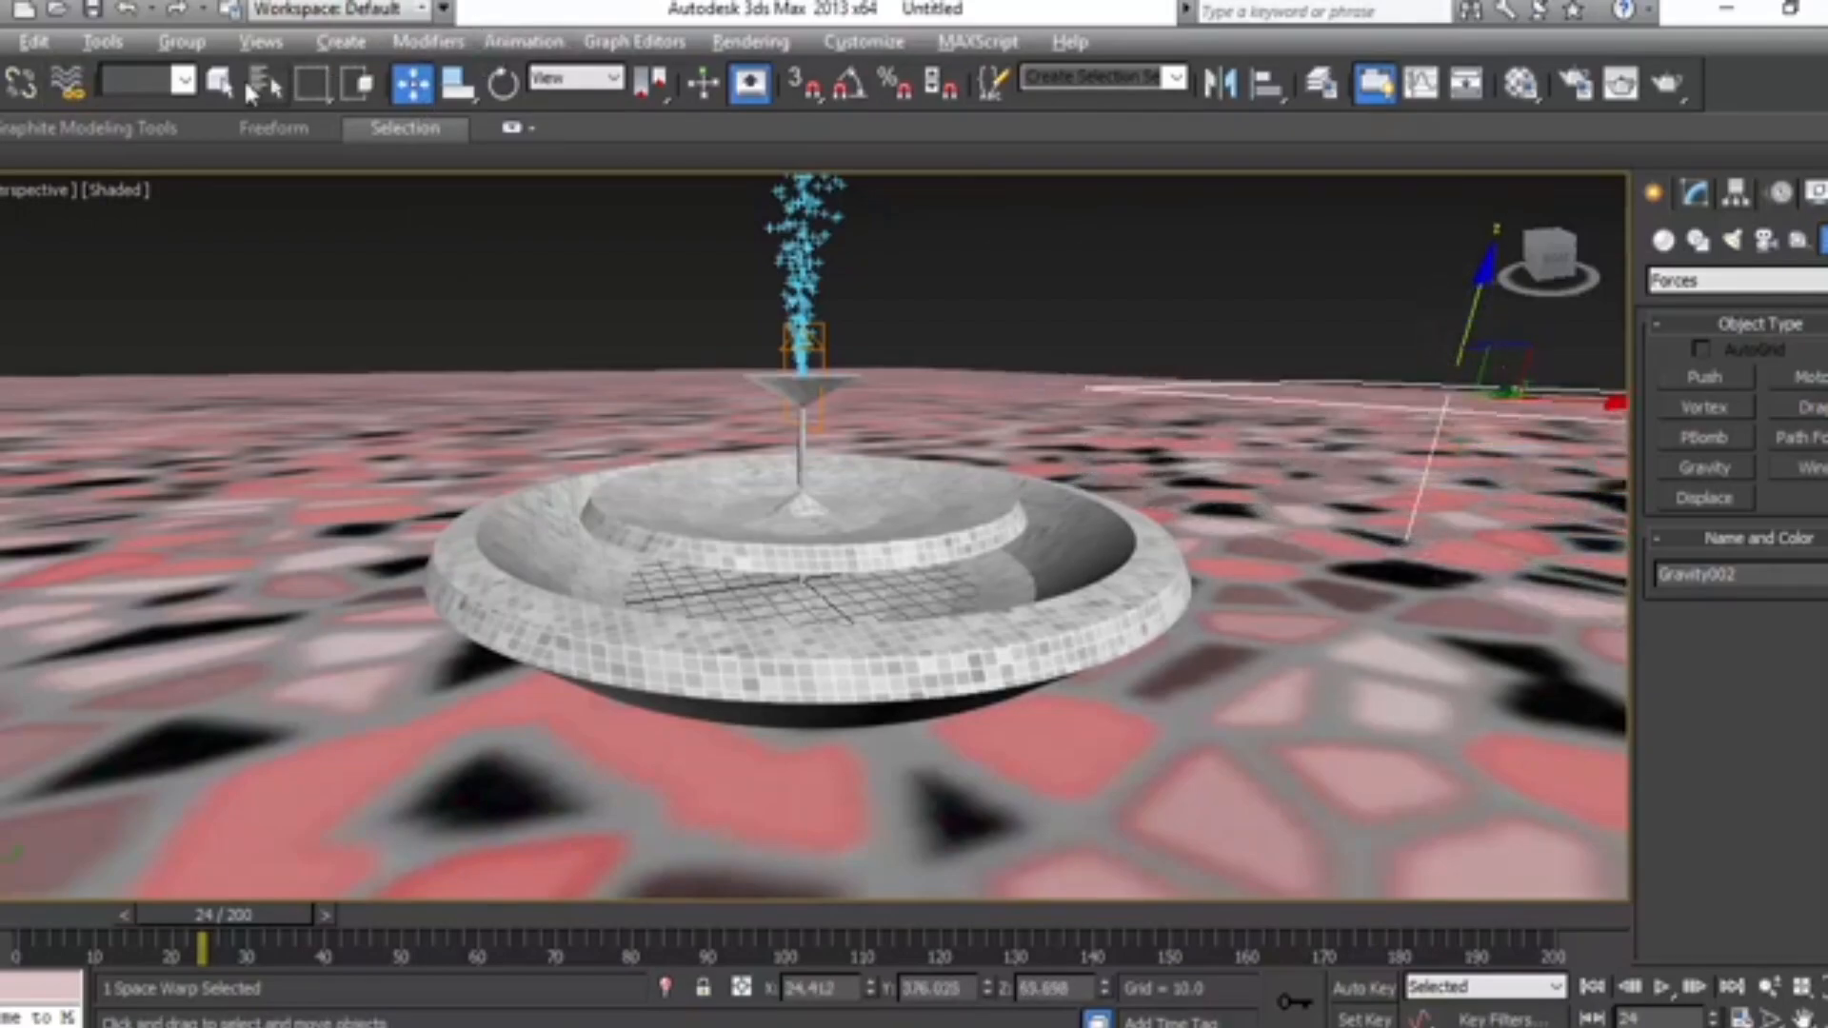
{"action": "left_click", "coordinate": [81, 83]}
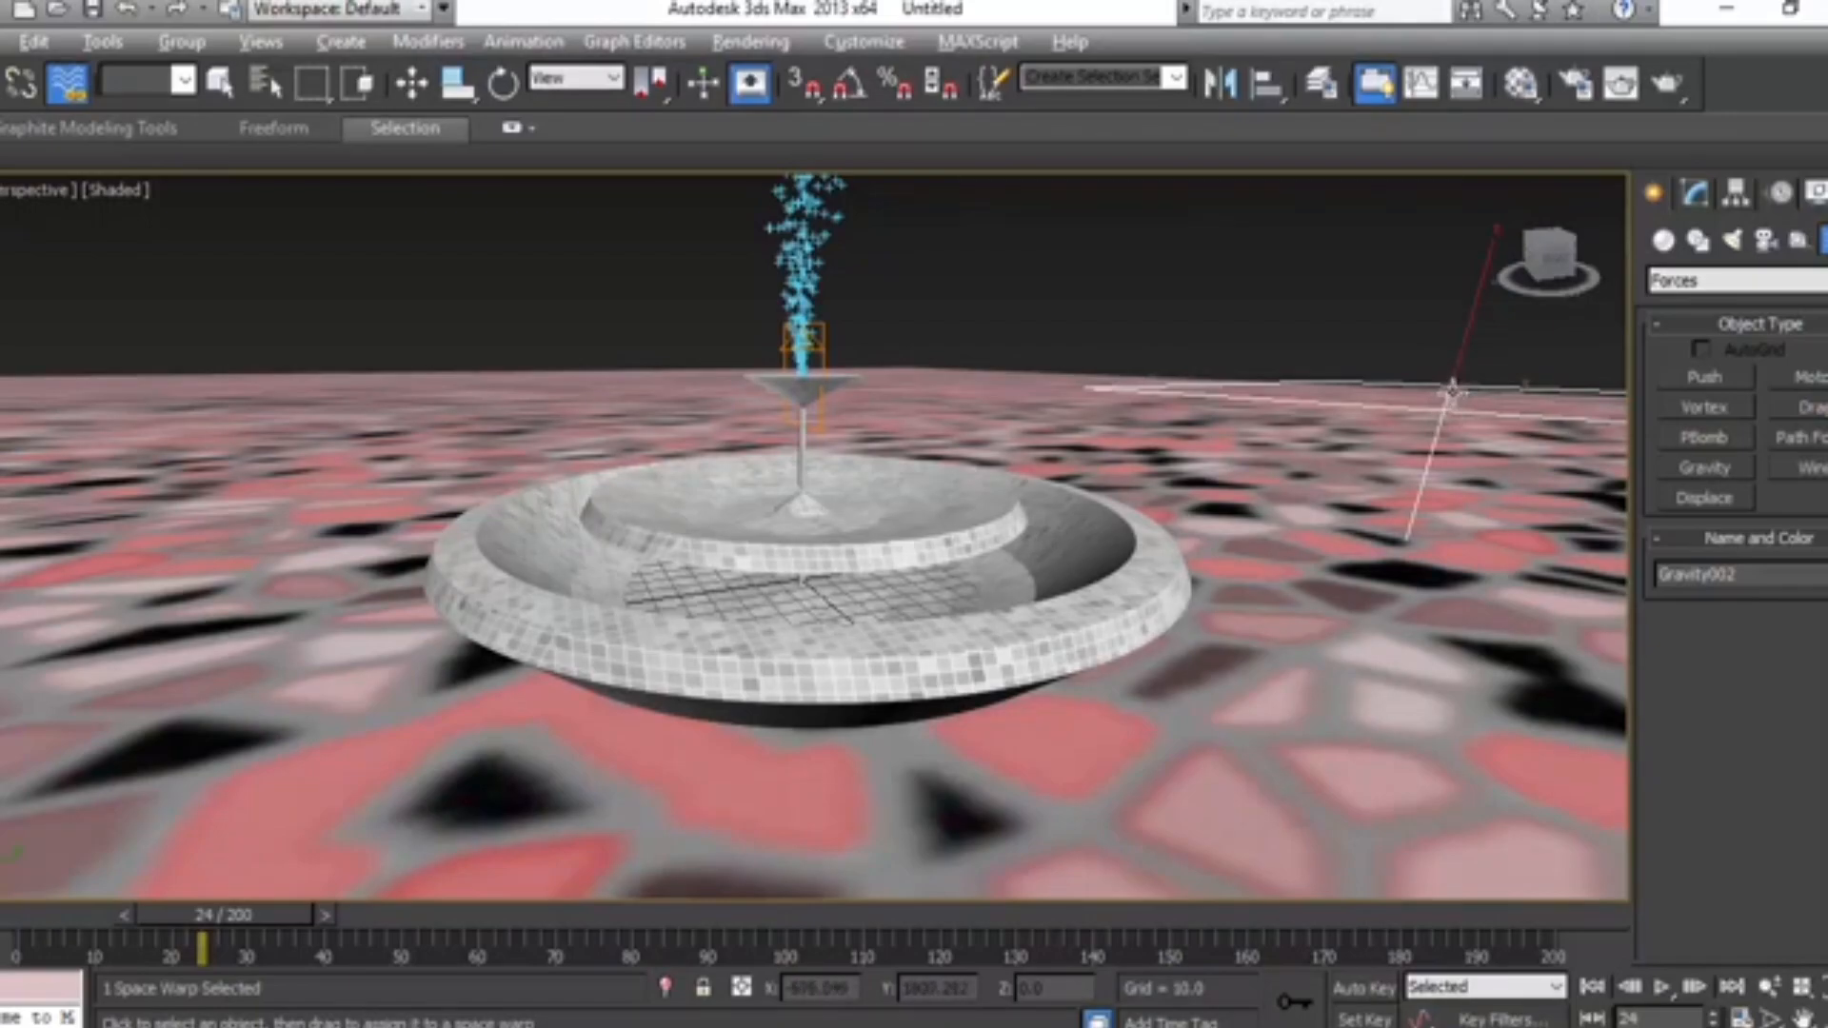
{"action": "left_click_drag", "start_coordinate": [1452, 383], "coordinate": [819, 347]}
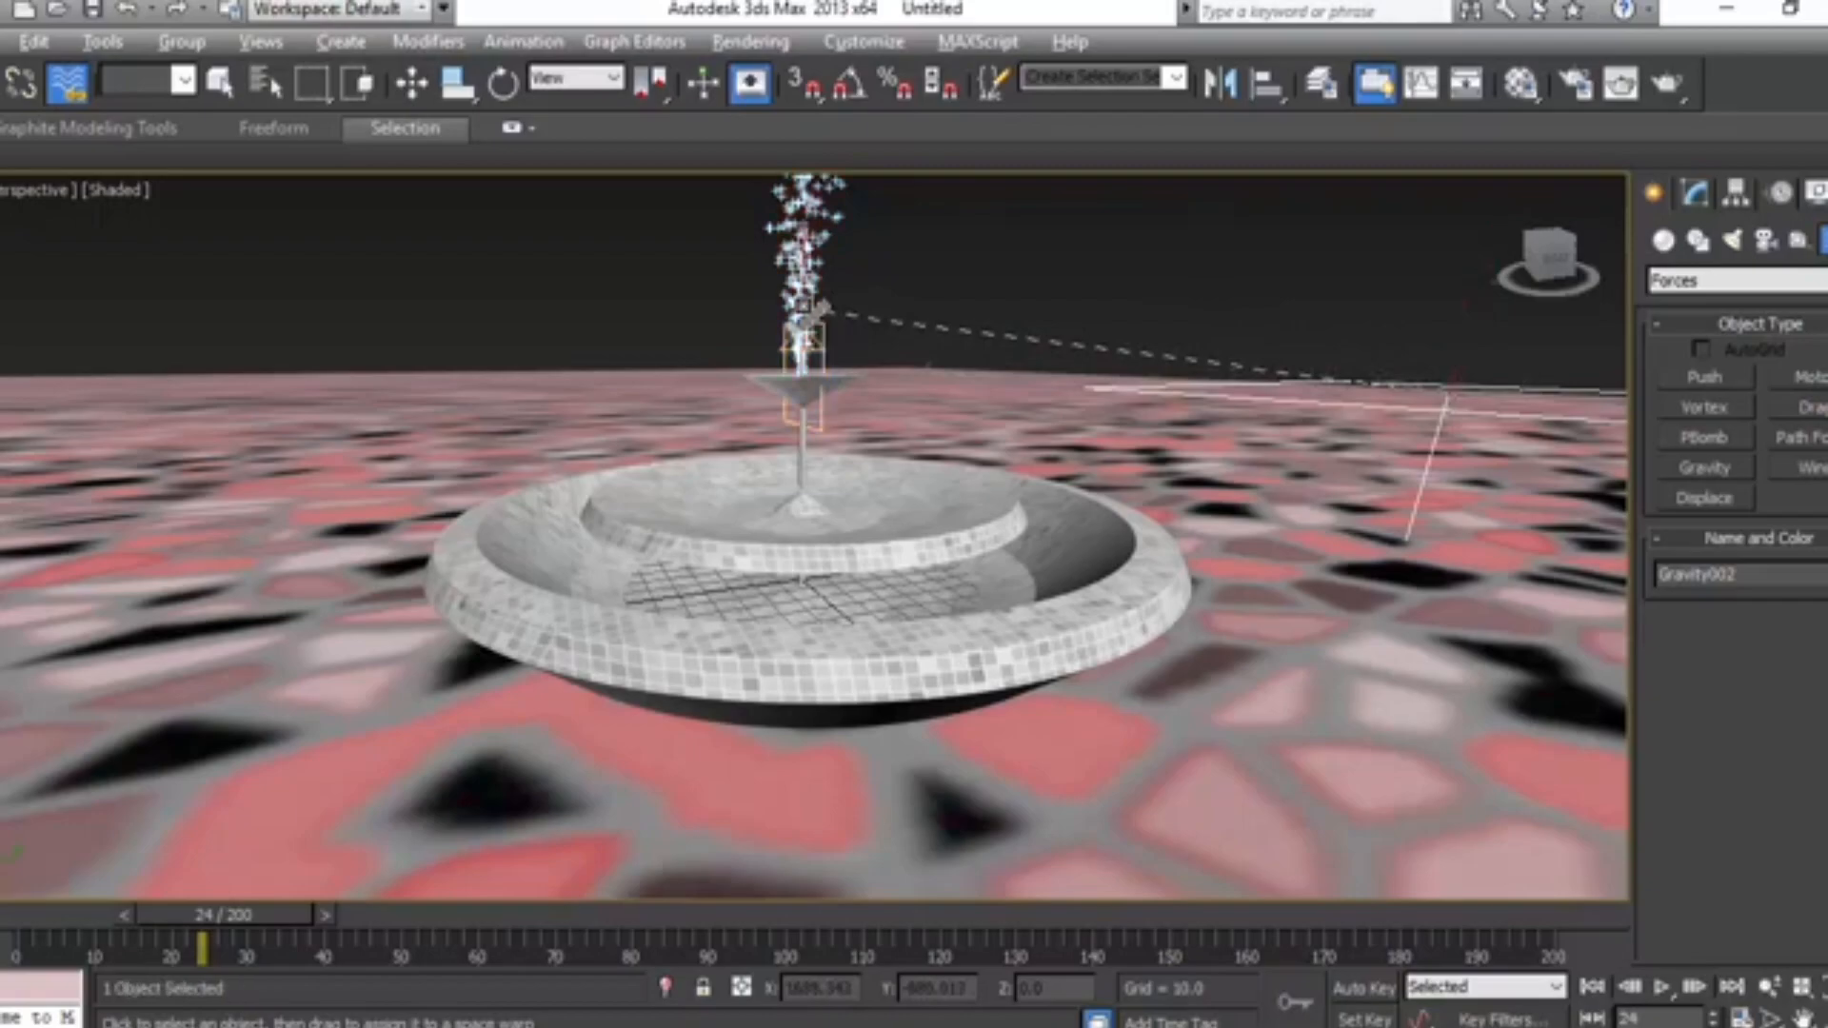
Step: Set the new Gravity's strength to 0.4 and play the animation to check how the water falls into the fountain
{"action": "left_click", "coordinate": [1695, 193]}
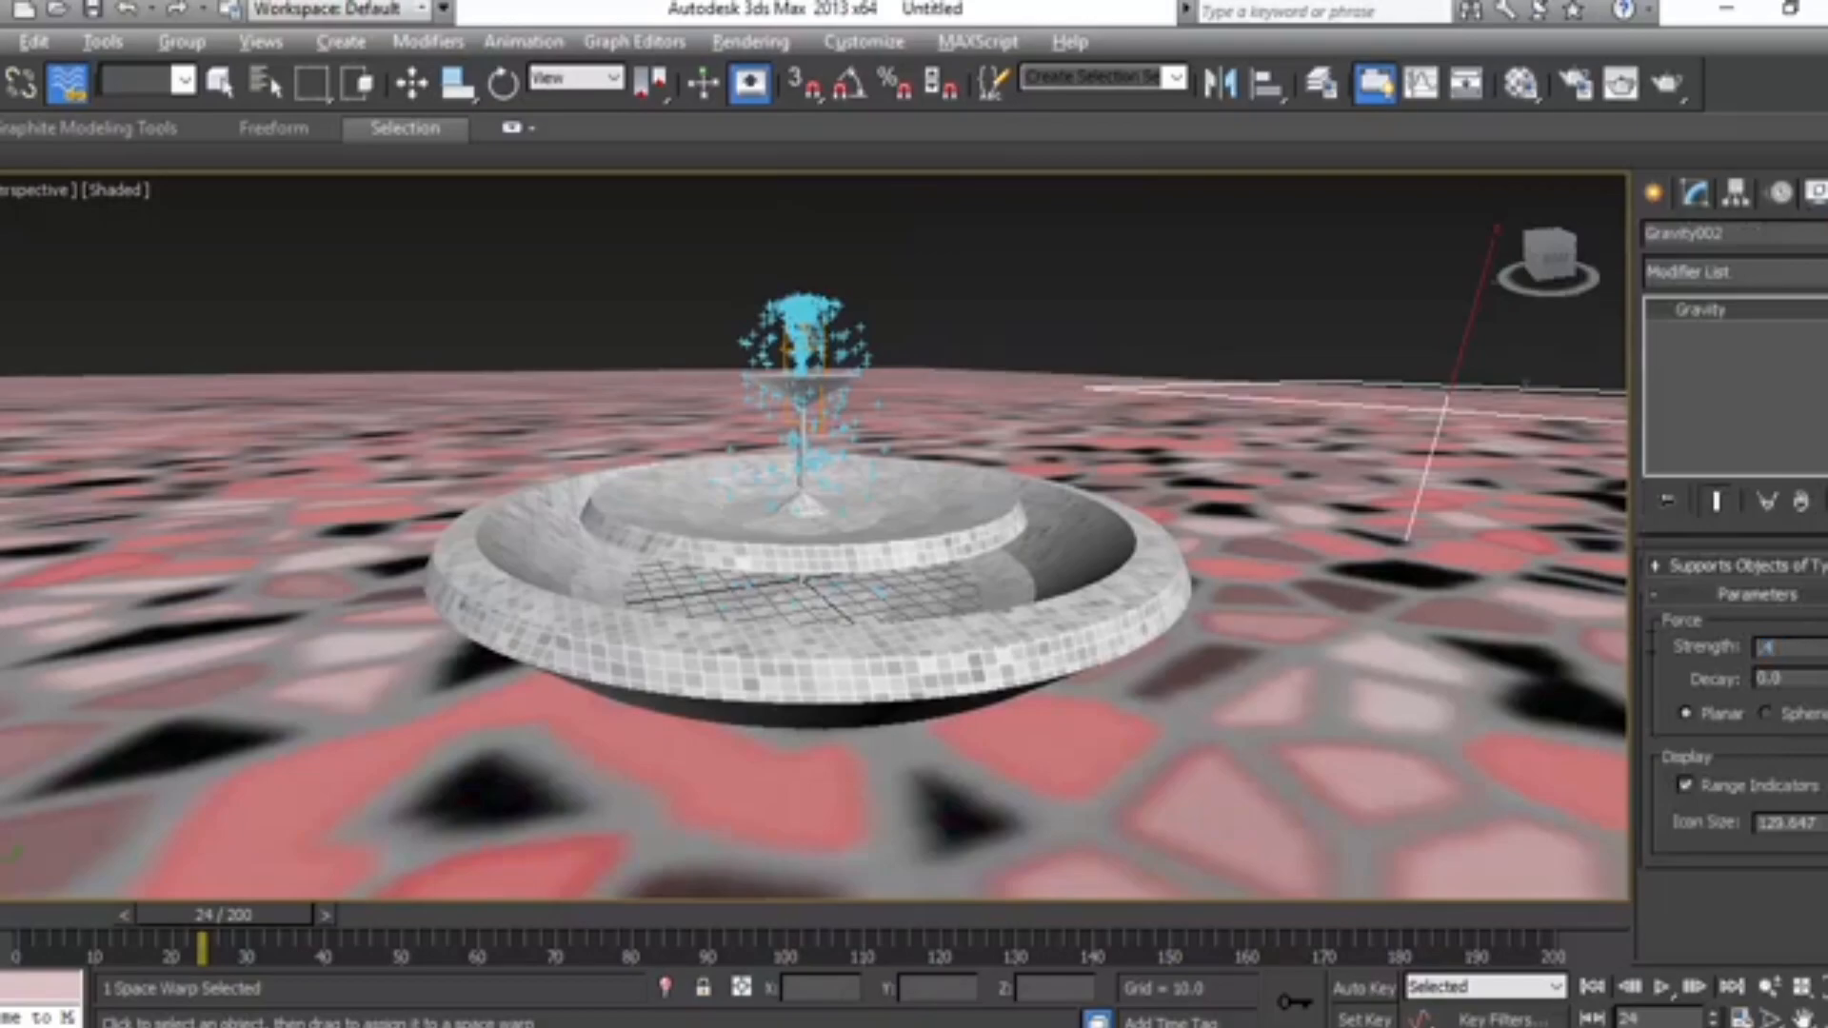
{"action": "key", "text": "Return"}
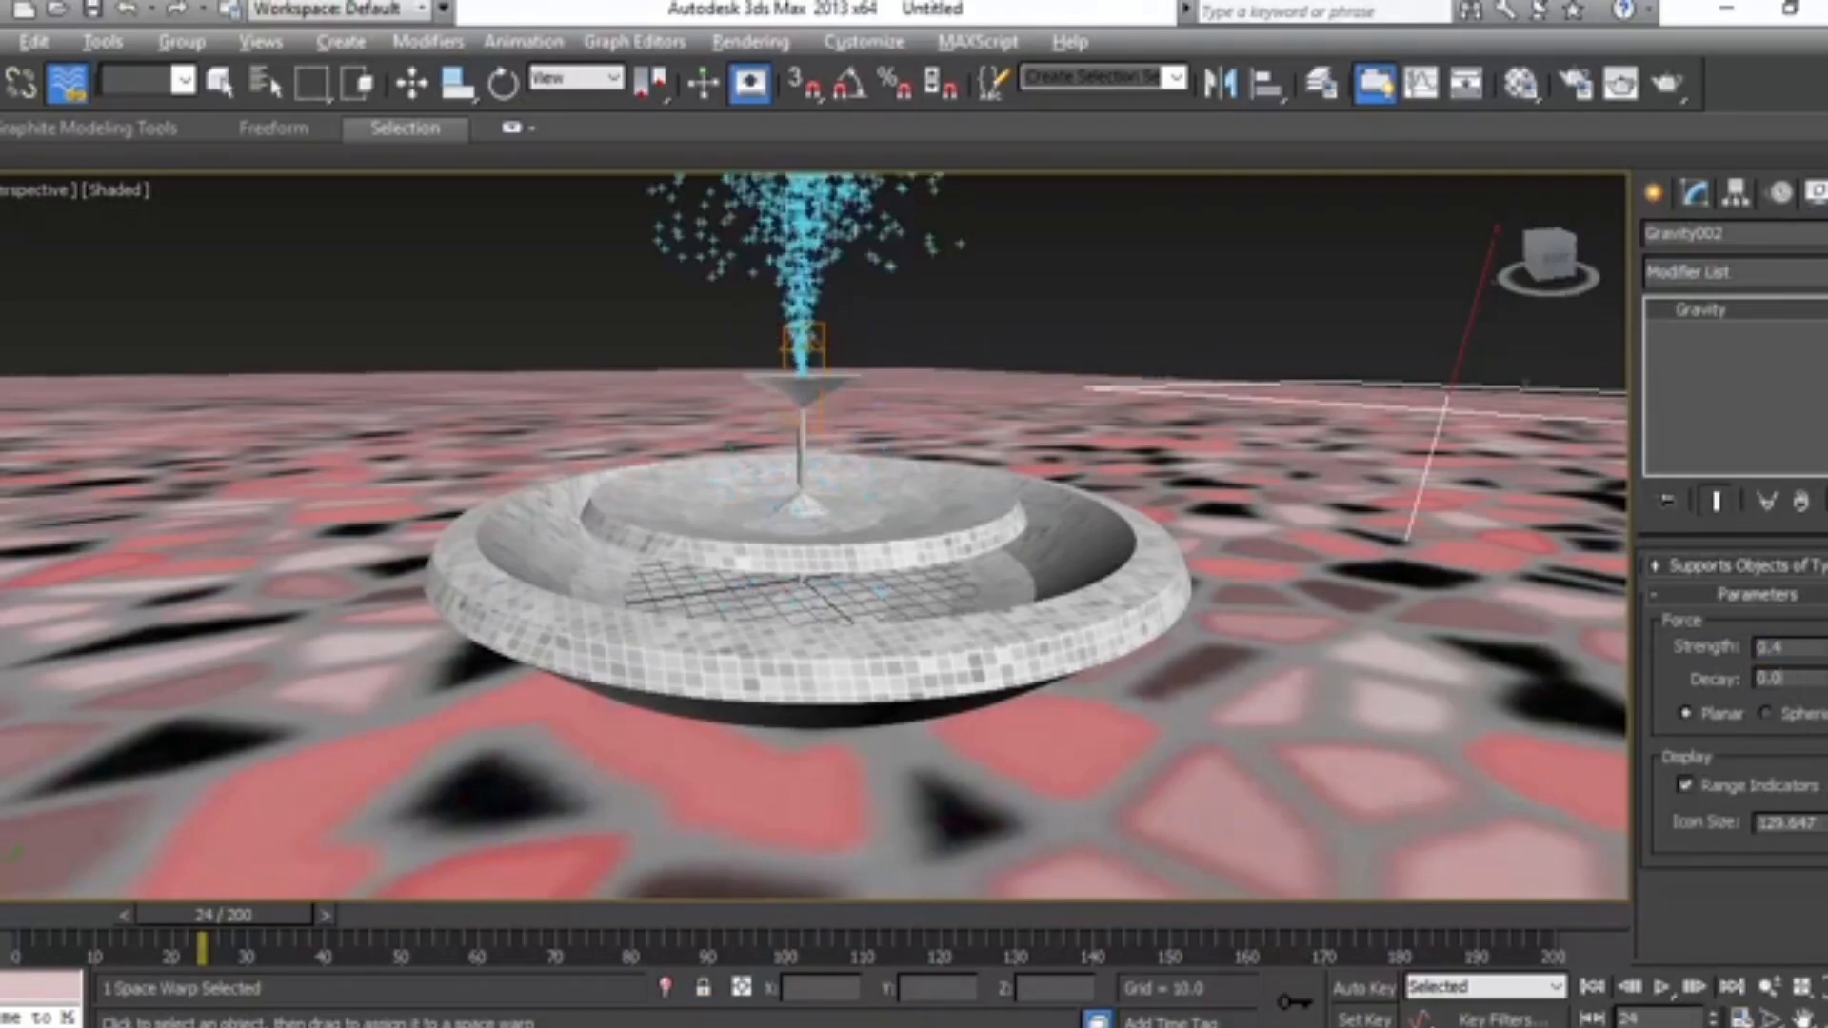
{"action": "left_click", "coordinate": [1656, 987]}
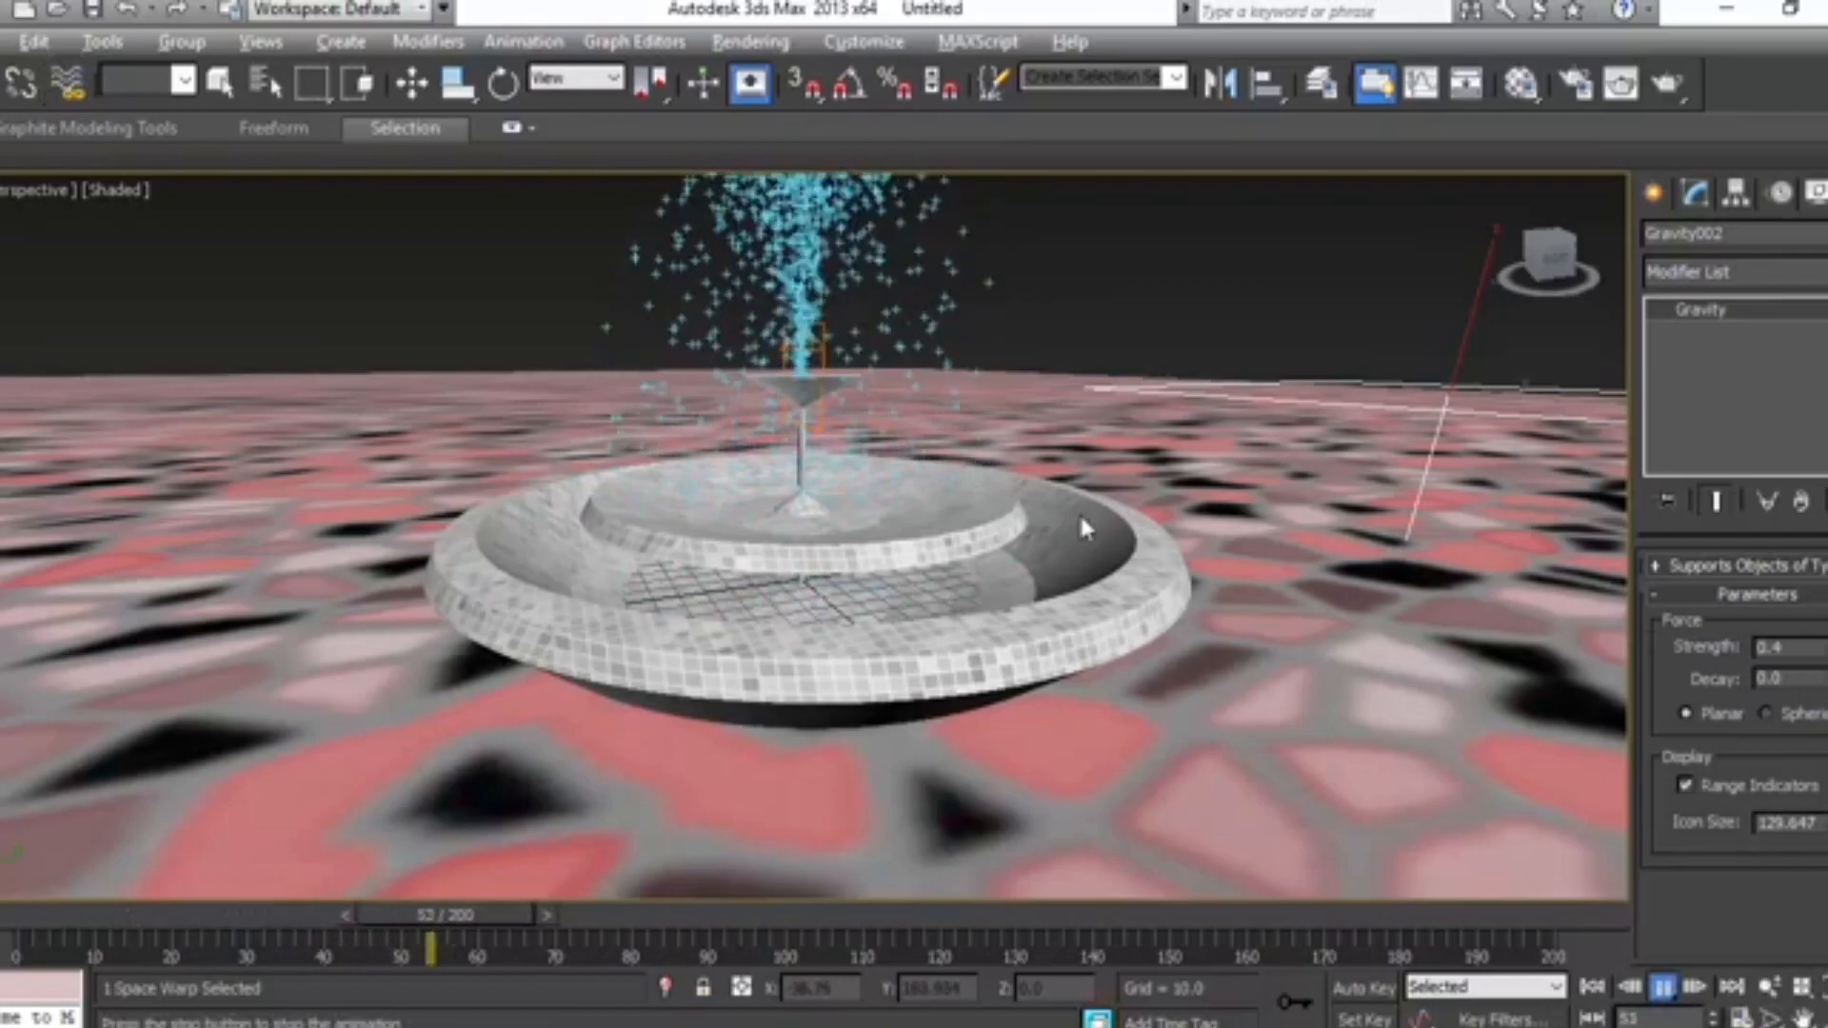
{"action": "middle_click_drag", "start_coordinate": [1078, 511], "coordinate": [1060, 598], "text": "alt"}
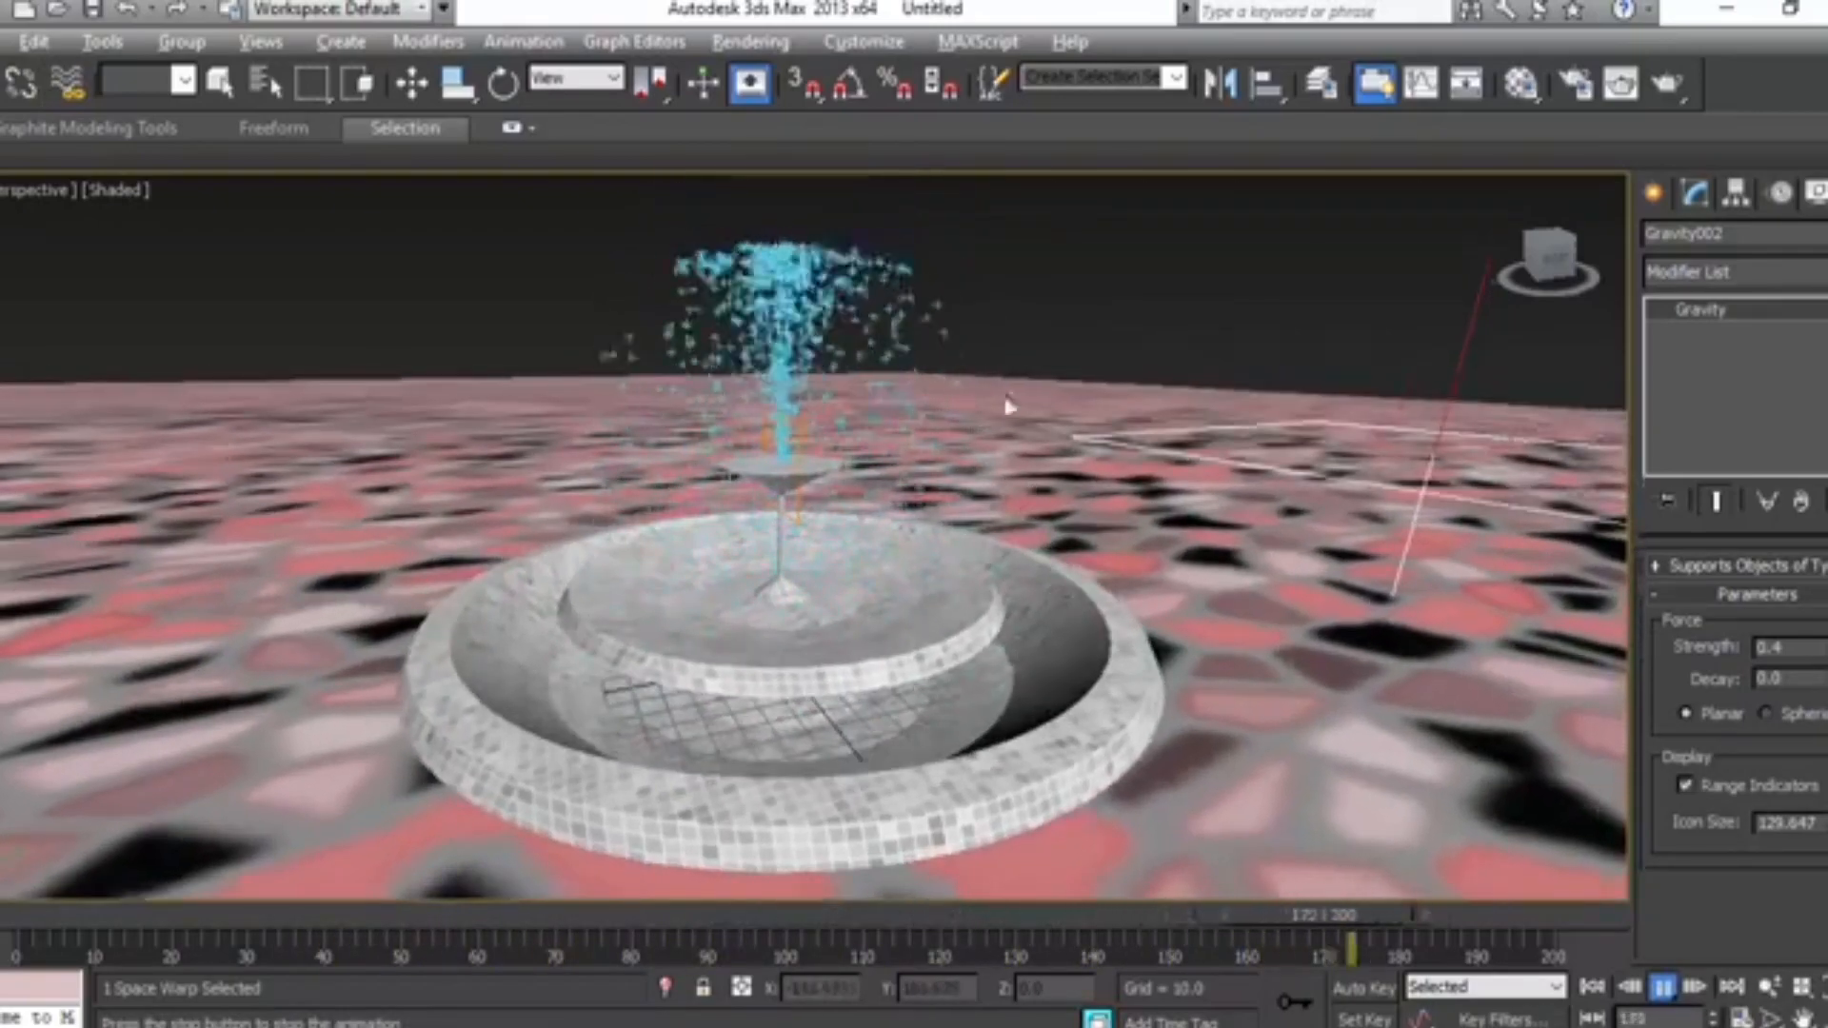